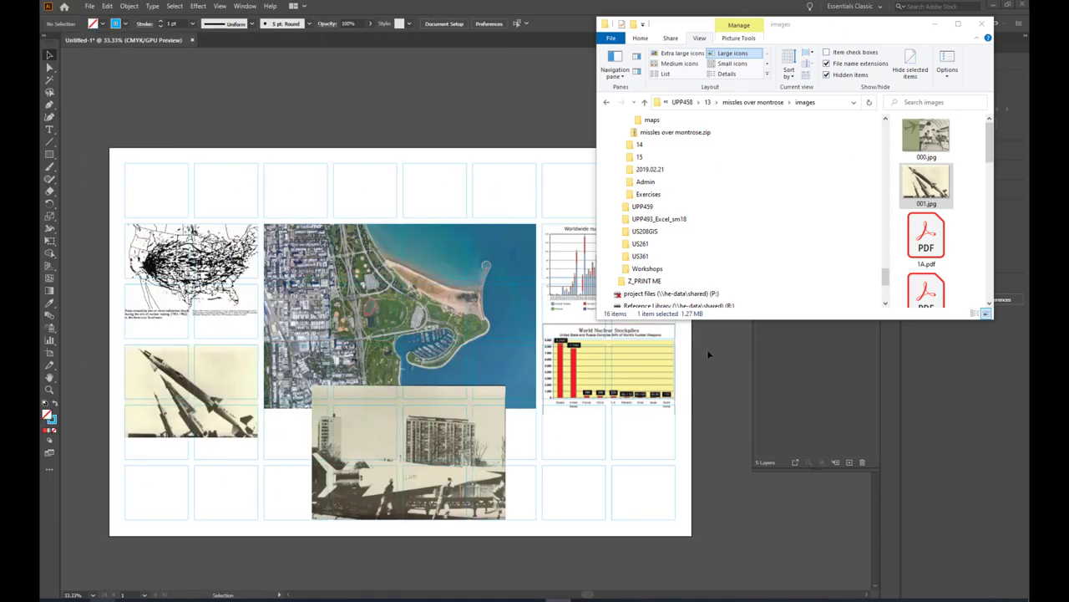
Minimize the File Explorer window to reveal the poster layout underneath.
left_click(935, 23)
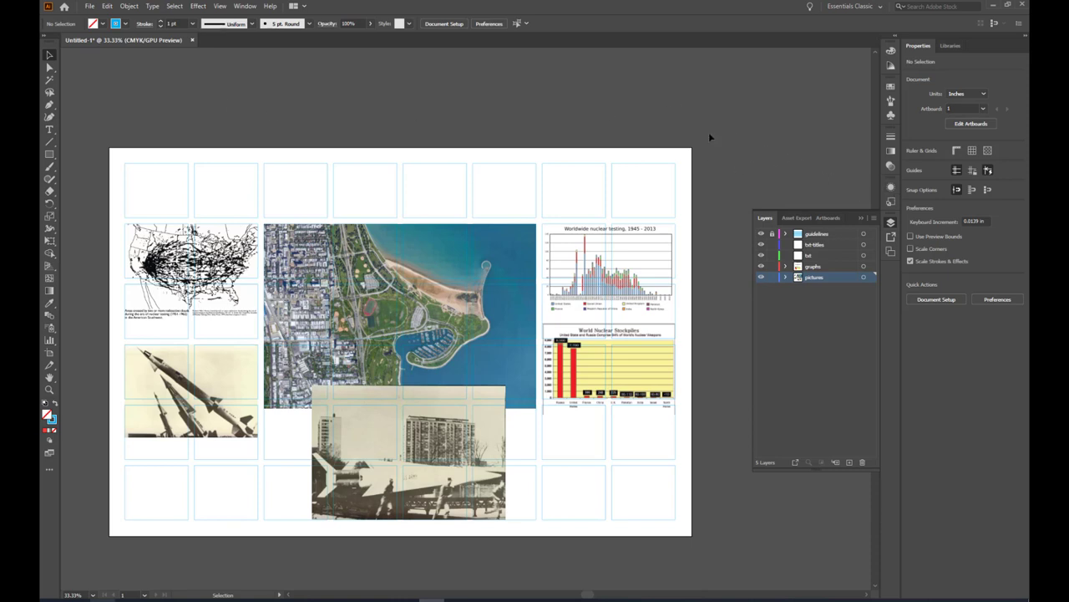
On the txt layer, add a line of point text starting 'Th' above the artboard's upper-left corner.
left_click(826, 257)
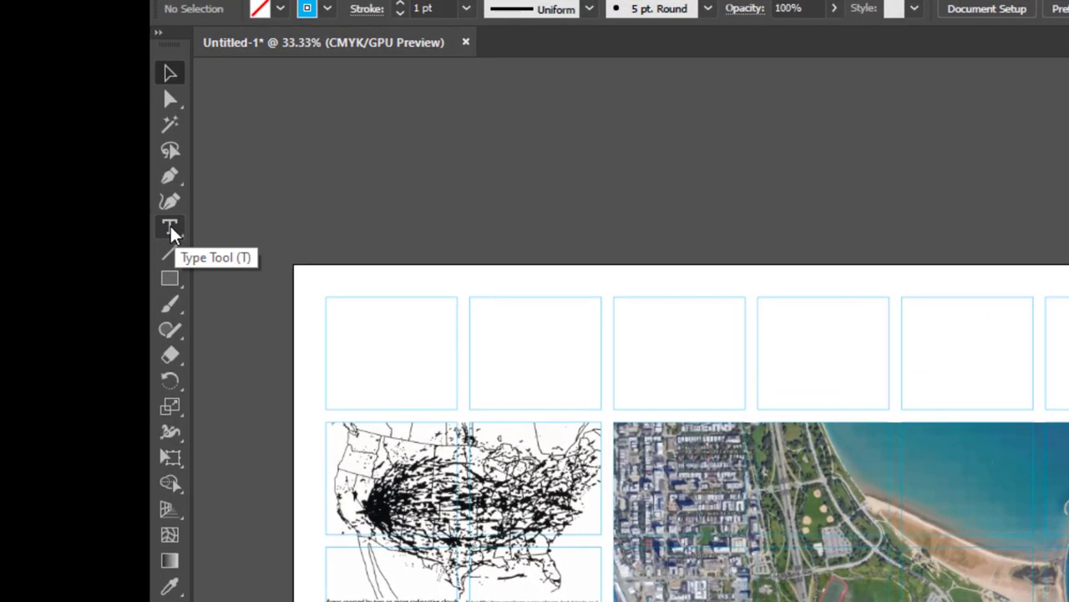
left_click(171, 232)
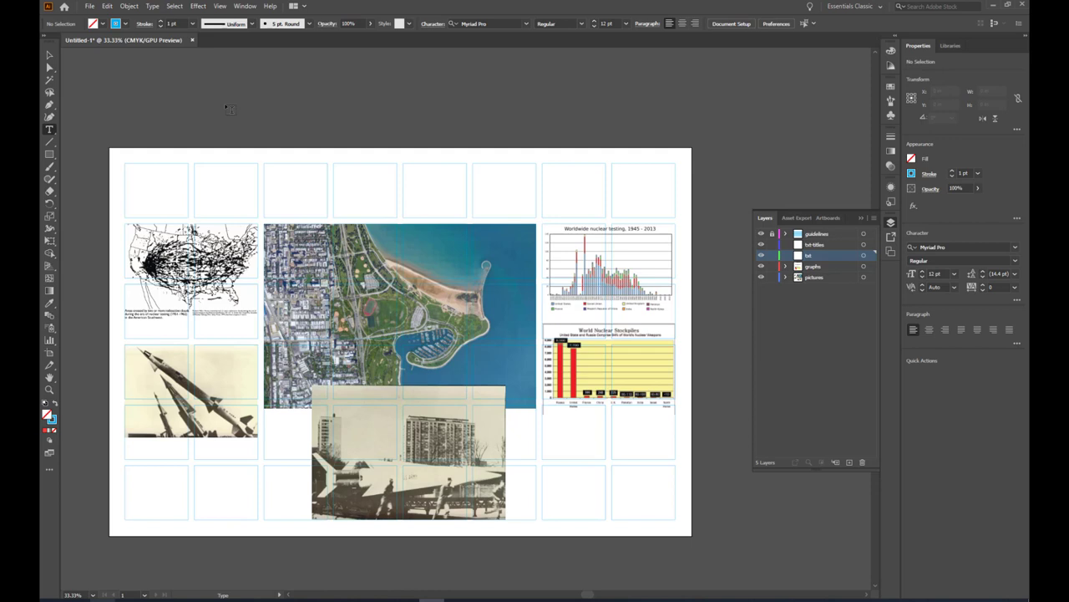
left_click(164, 103)
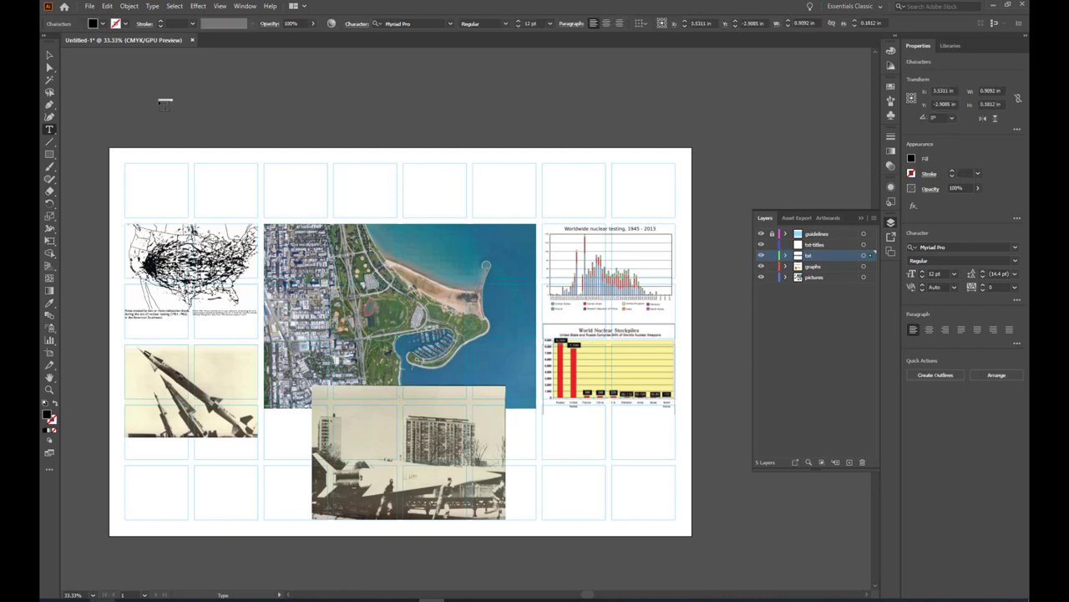
type("Th")
left_click(49, 55)
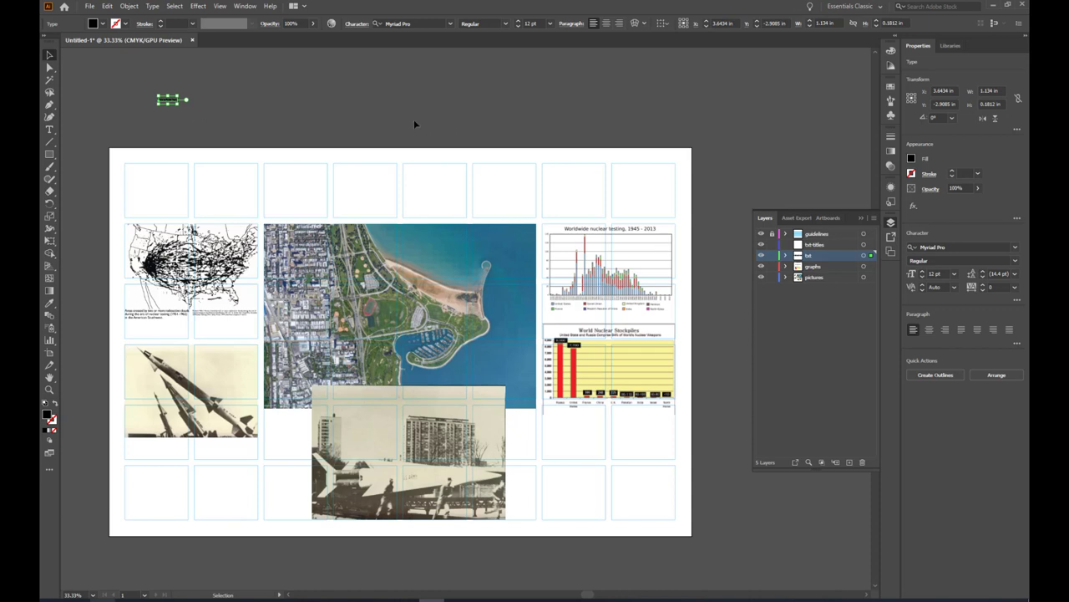
left_click(385, 105)
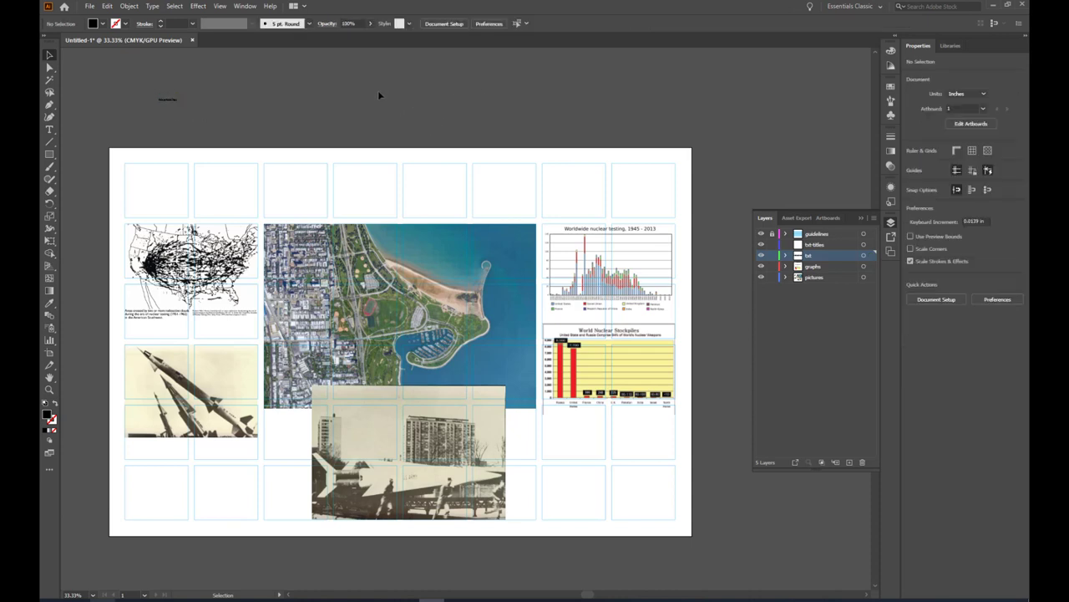
Drag out an area-type frame above the artboard's top centre and clear its placeholder text.
left_click(49, 130)
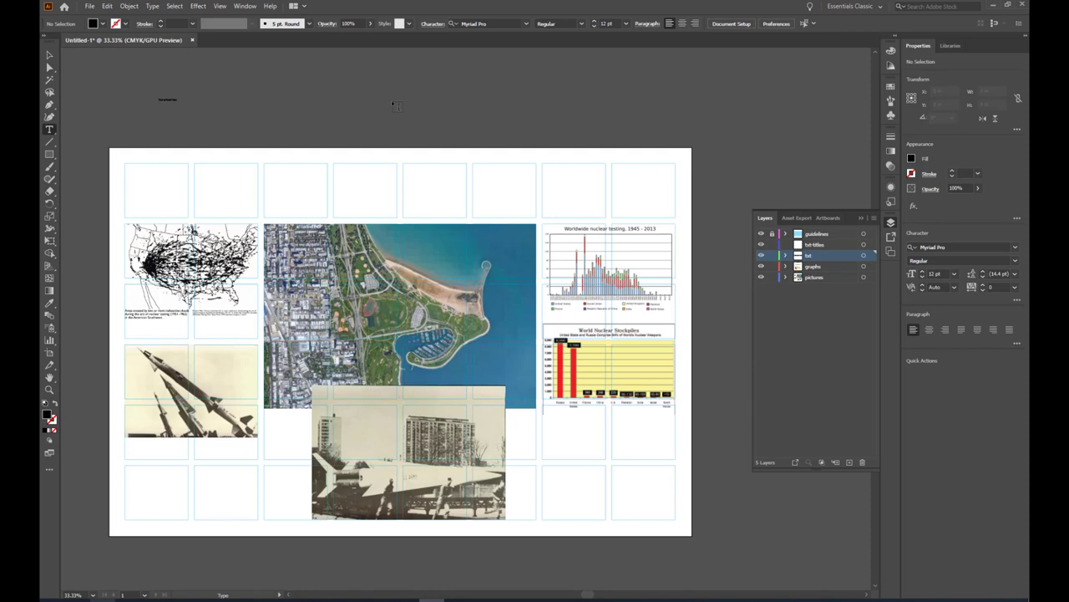
left_click_drag(392, 102, 506, 124)
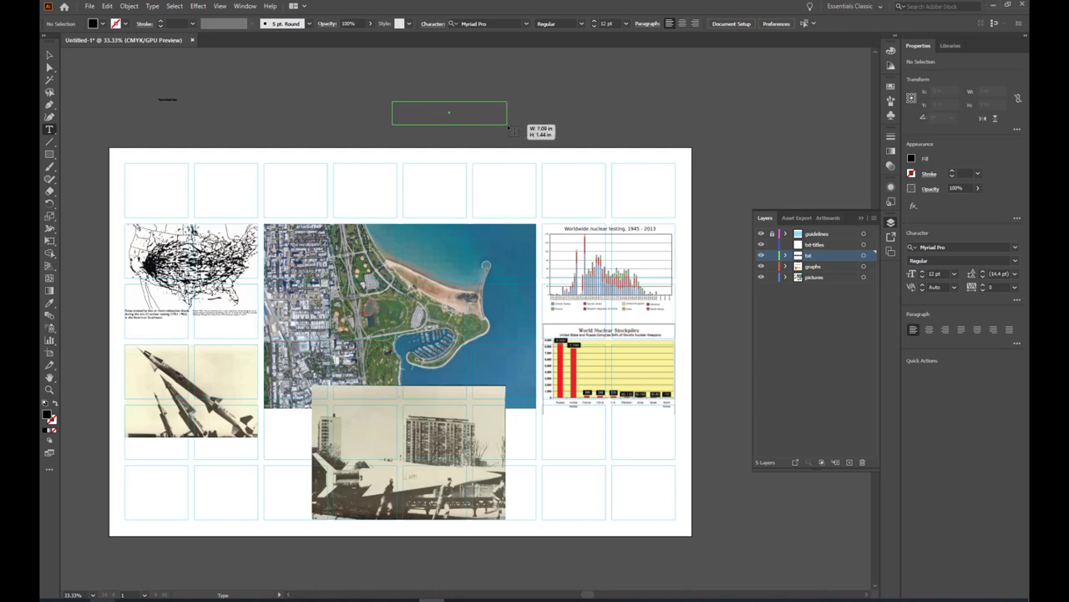
left_click_drag(506, 124, 506, 125)
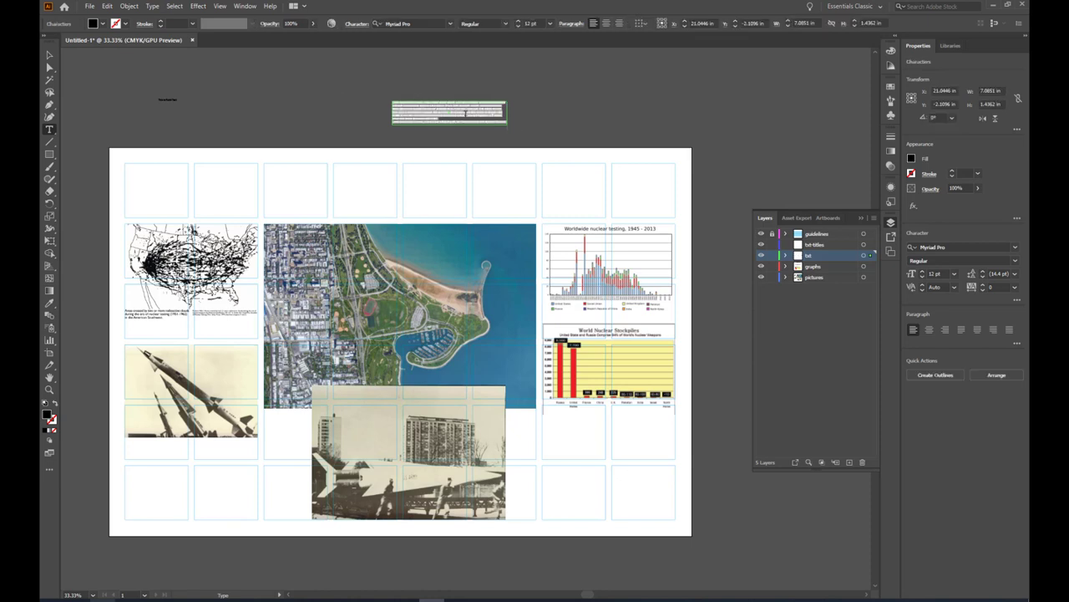
key("BackSpace")
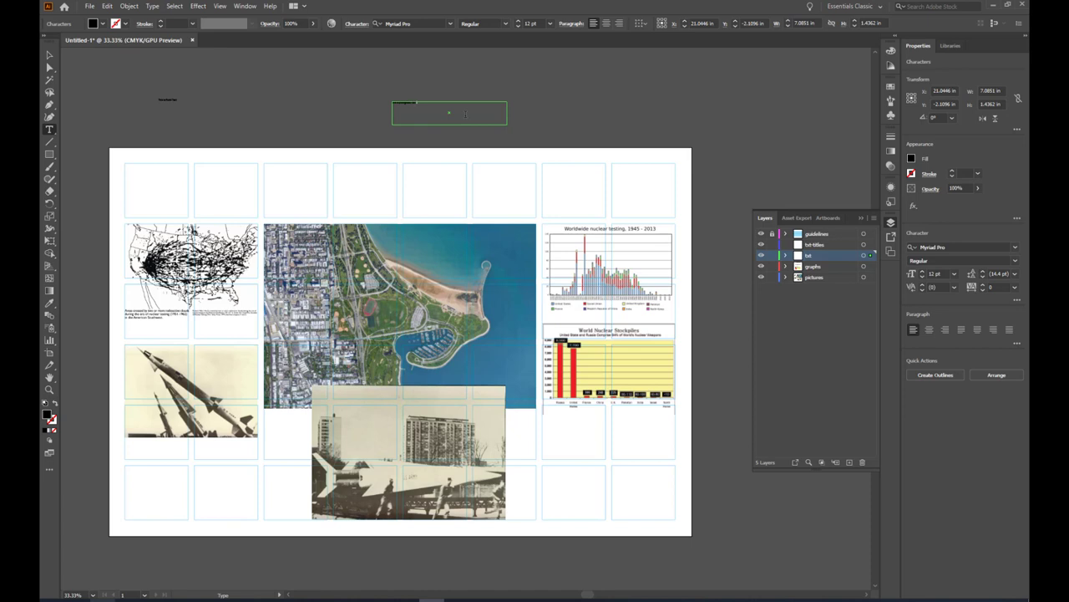
Select the paragraph text frame and step its font size up toward 50 pt.
left_click(49, 55)
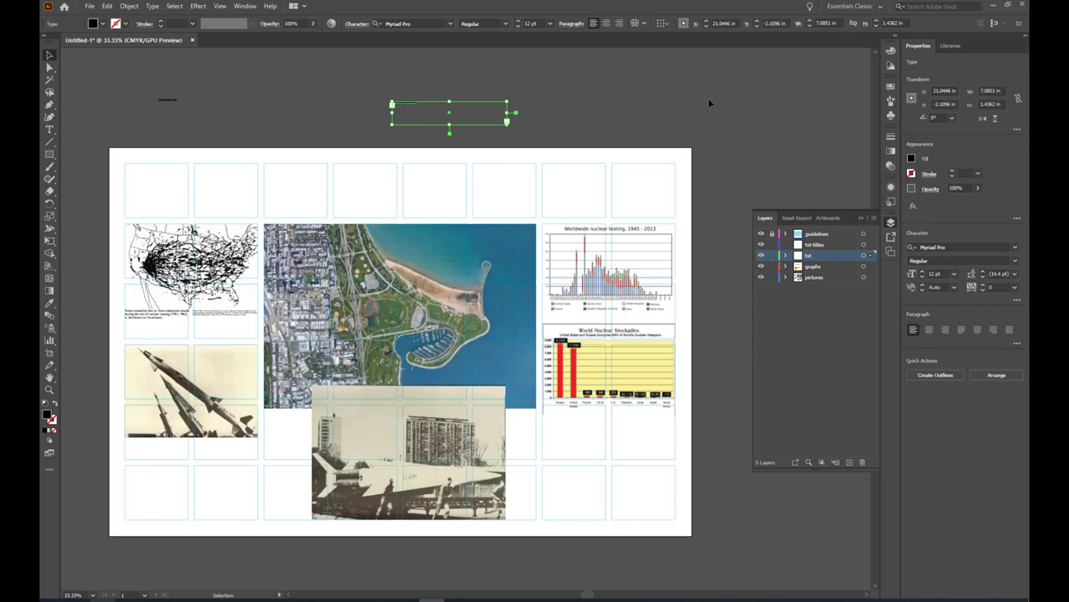
left_click(628, 97)
left_click(408, 107)
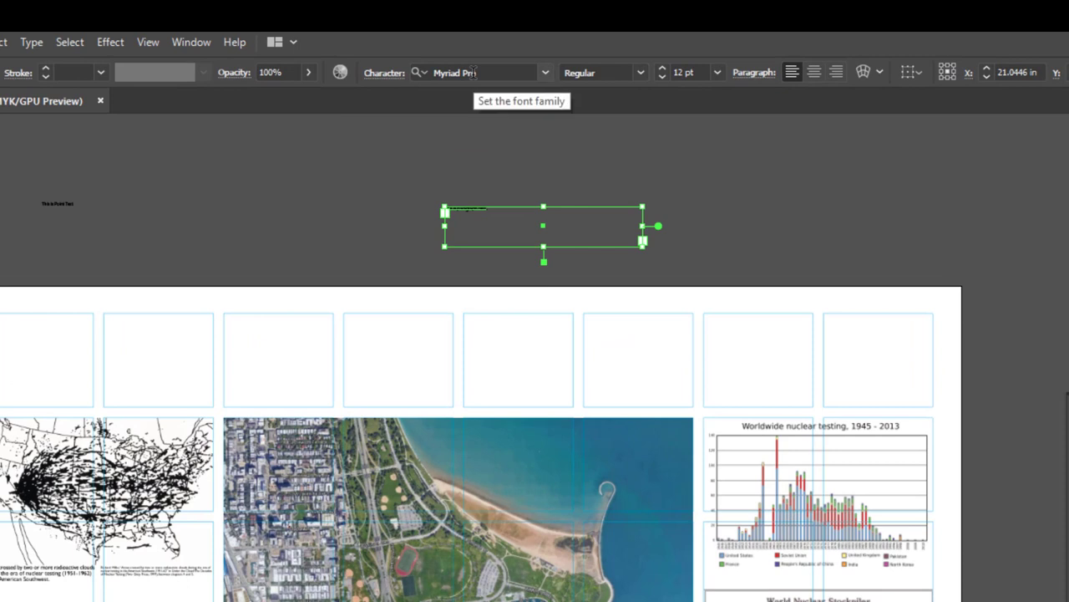
left_click(663, 68)
left_click(663, 69)
left_click(663, 68)
left_click(663, 69)
left_click(663, 69)
left_click(663, 68)
left_click(663, 68)
left_click(663, 69)
left_click(663, 68)
left_click(662, 68)
Enlarge 'This is Point Text' toward 69 pt.
left_click(53, 205)
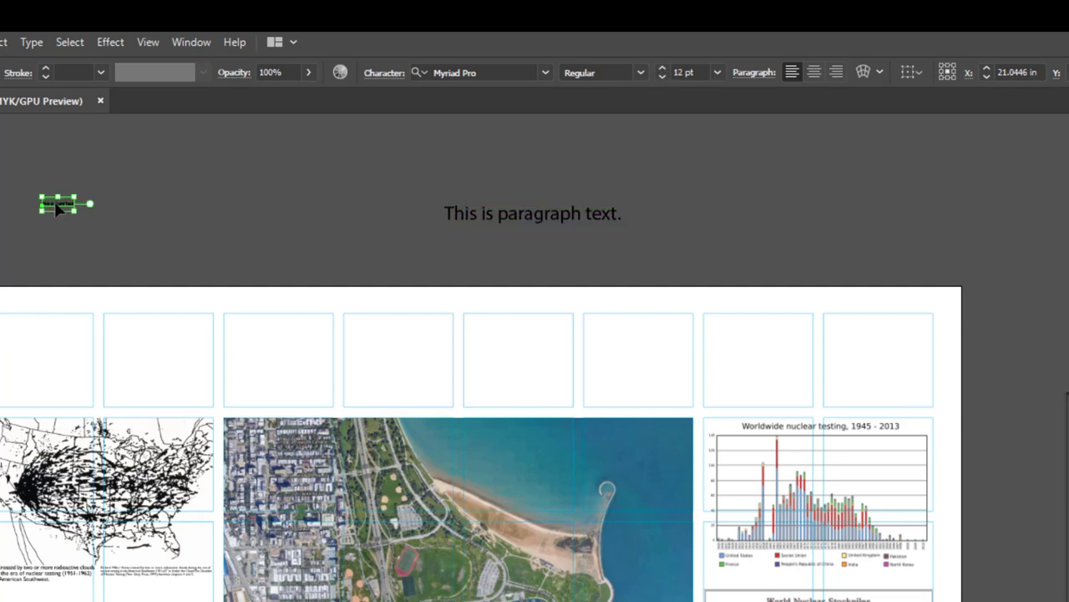
left_click(664, 68)
left_click(664, 69)
left_click(664, 69)
left_click(664, 68)
left_click(665, 70)
left_click(664, 70)
left_click(664, 70)
left_click(664, 70)
Widen the paragraph text frame and move it slightly upward.
left_click(568, 215)
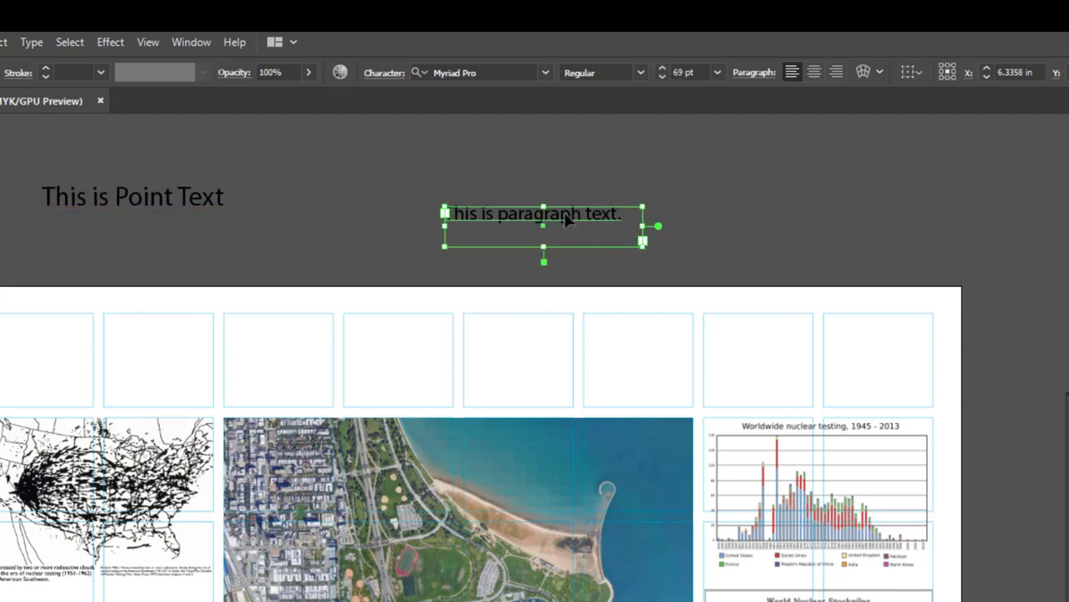
left_click_drag(642, 226, 790, 225)
left_click_drag(621, 211, 621, 191)
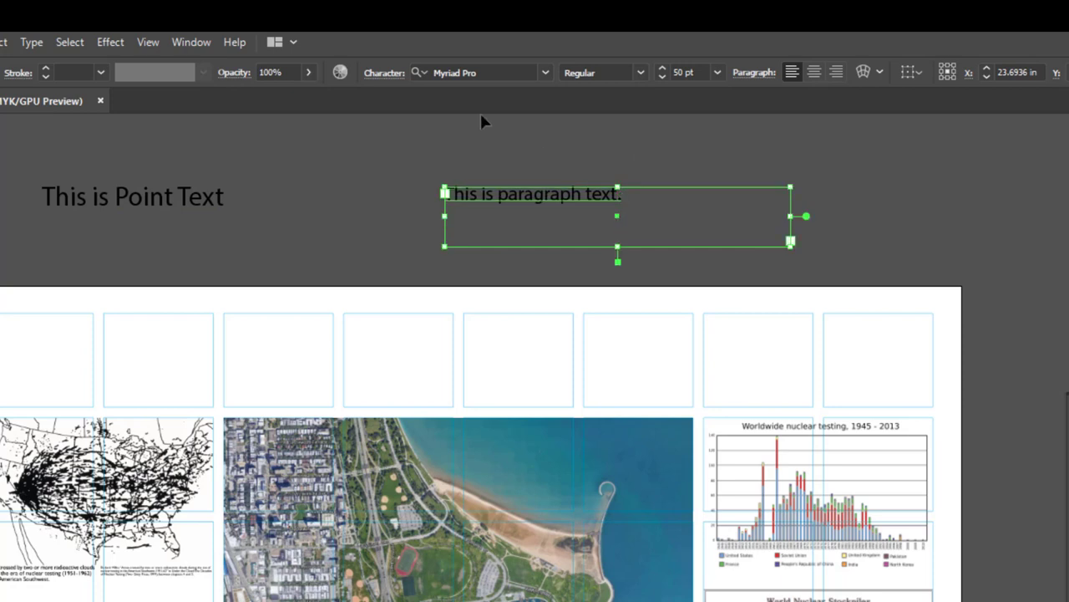
Raise the point text's size to 73 pt.
left_click(179, 205)
left_click(662, 68)
left_click(663, 68)
left_click(662, 69)
left_click(663, 68)
Set the paragraph text to 74 pt, then select both text objects.
left_click(596, 204)
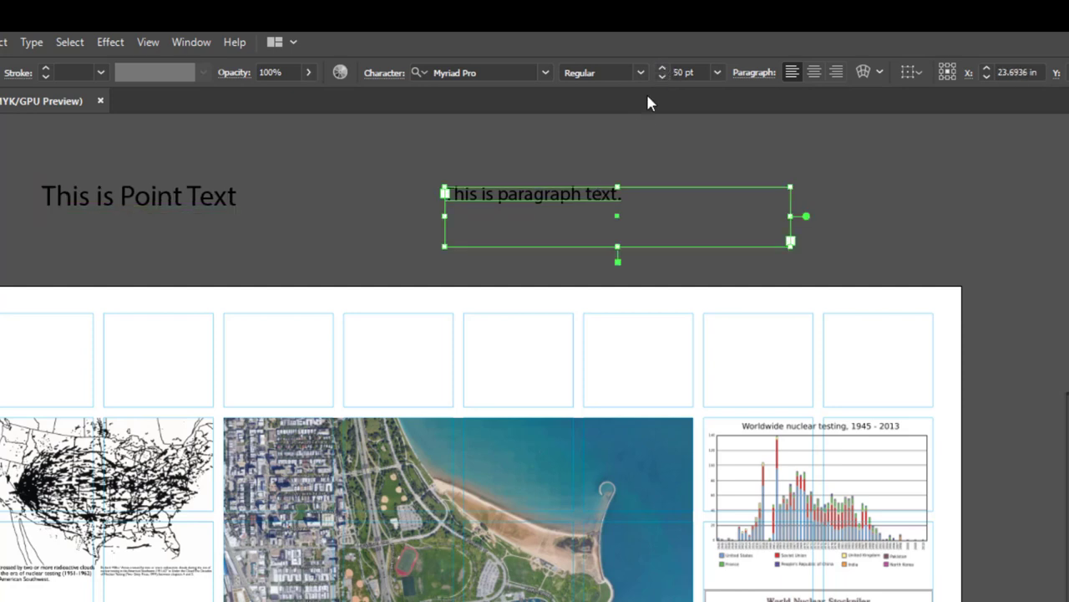
left_click(662, 68)
left_click(662, 69)
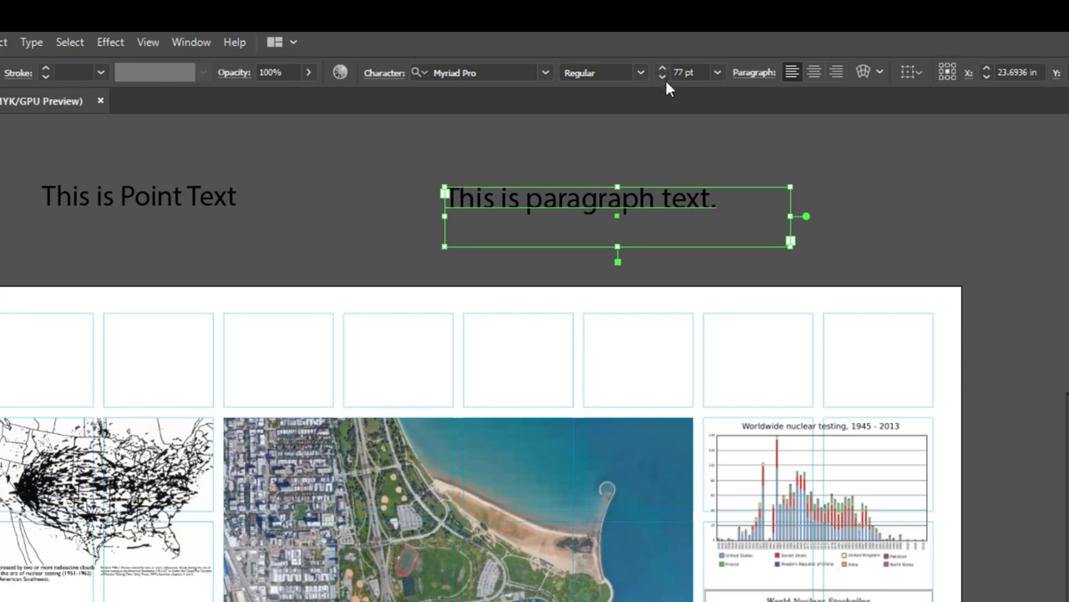
left_click(663, 76)
left_click(662, 76)
left_click(663, 76)
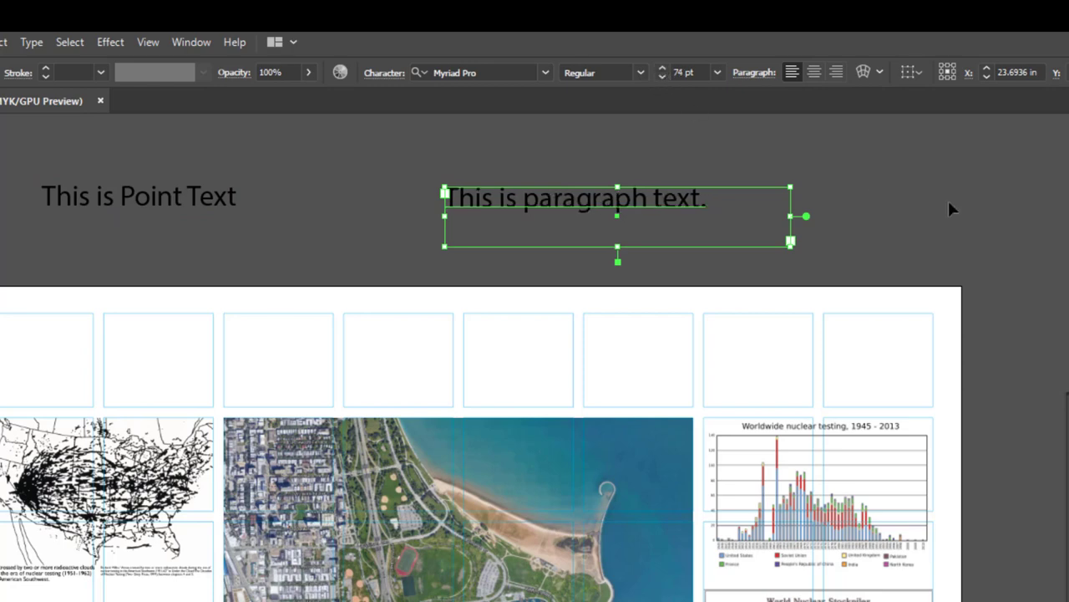
left_click_drag(807, 176, 225, 216)
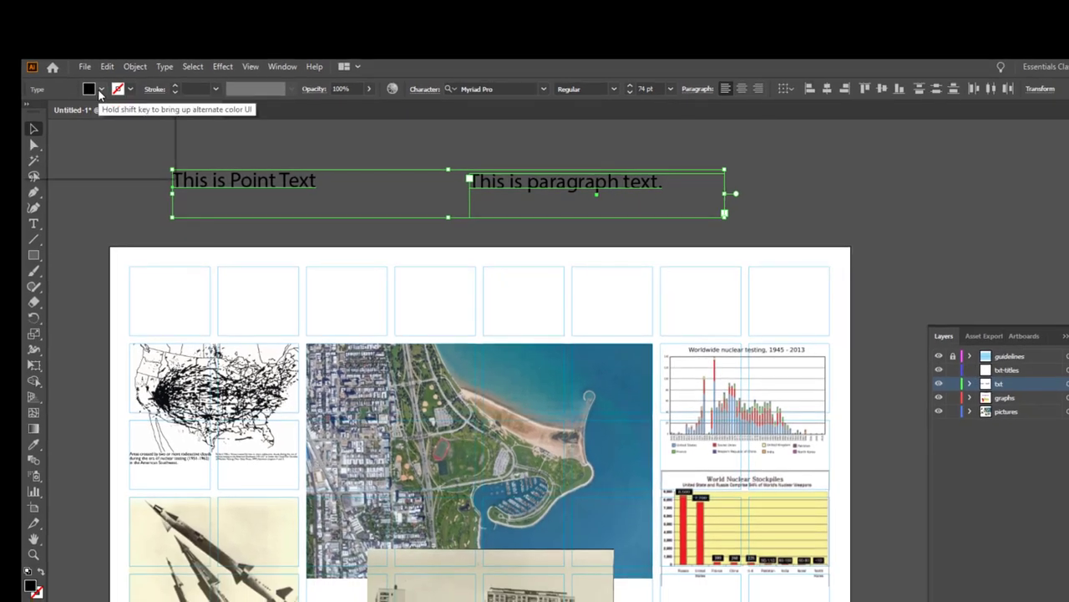
Fill both text objects with White.
left_click(101, 90)
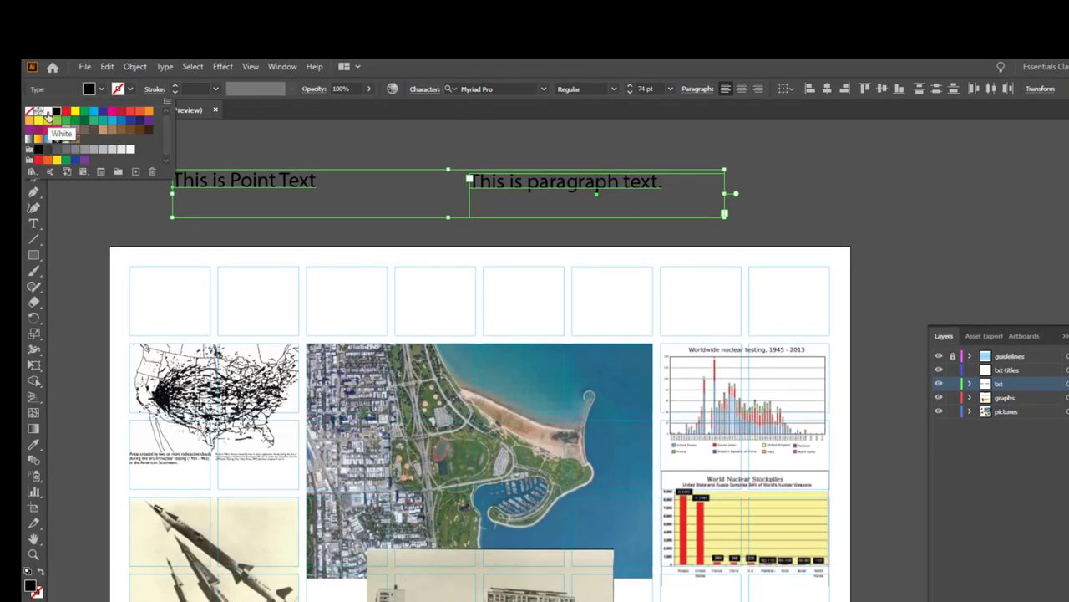
left_click(48, 112)
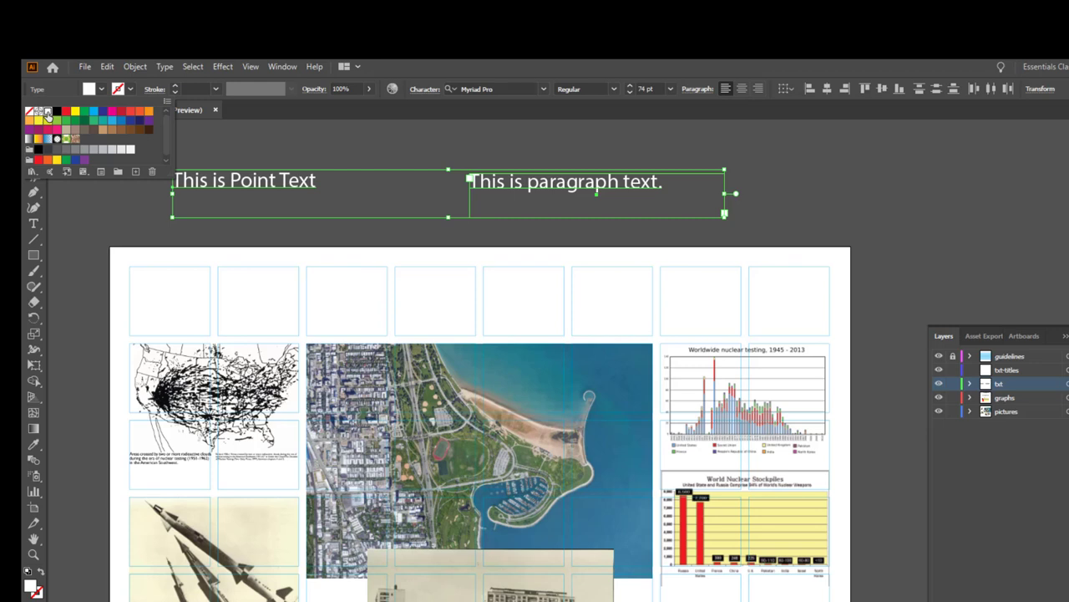
left_click(334, 147)
left_click(336, 143)
Give both text objects a red 2 pt stroke.
left_click(213, 197)
left_click(101, 89)
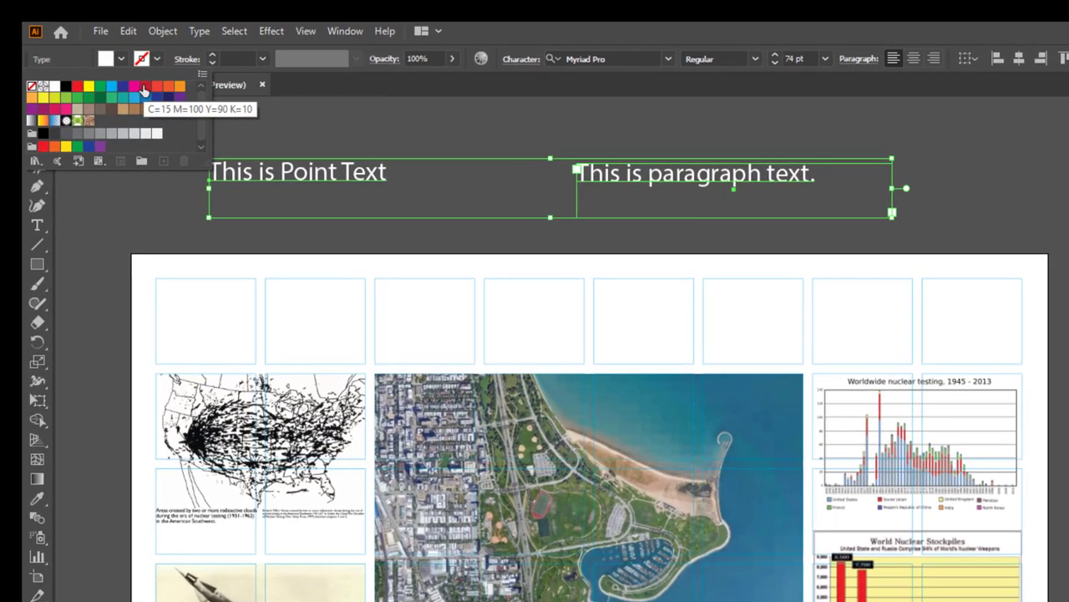
left_click(145, 86)
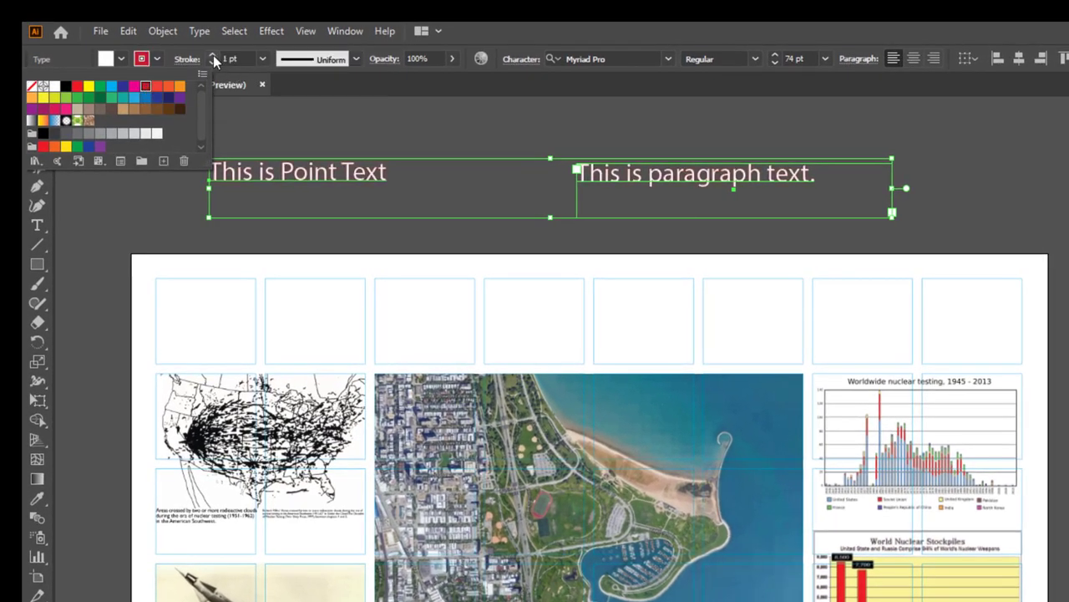
left_click(212, 54)
left_click(1018, 195)
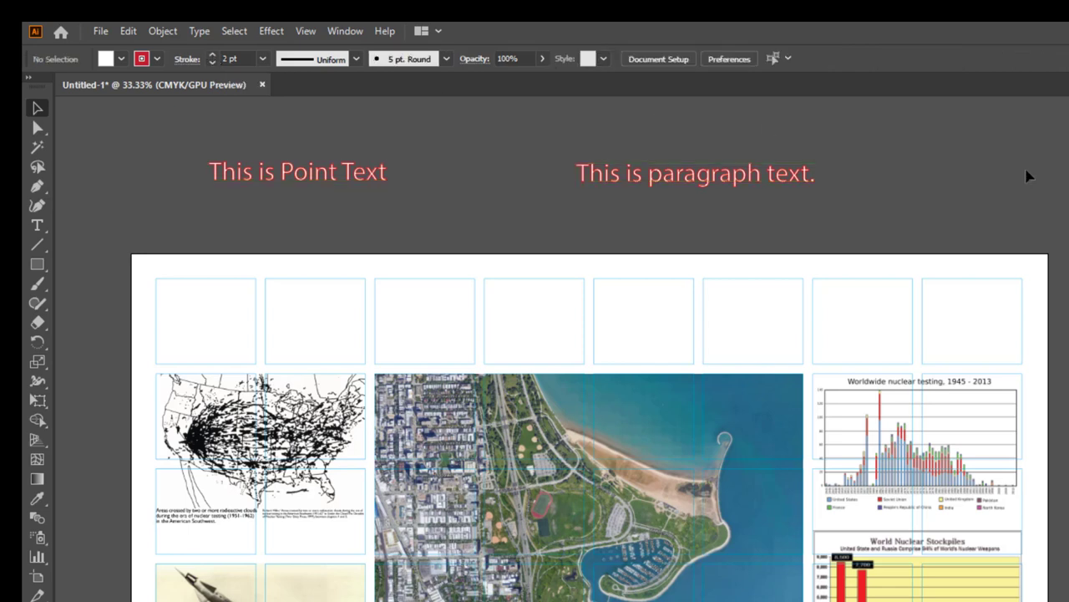
Set the text stroke back to [None].
left_click(210, 172)
left_click(156, 59)
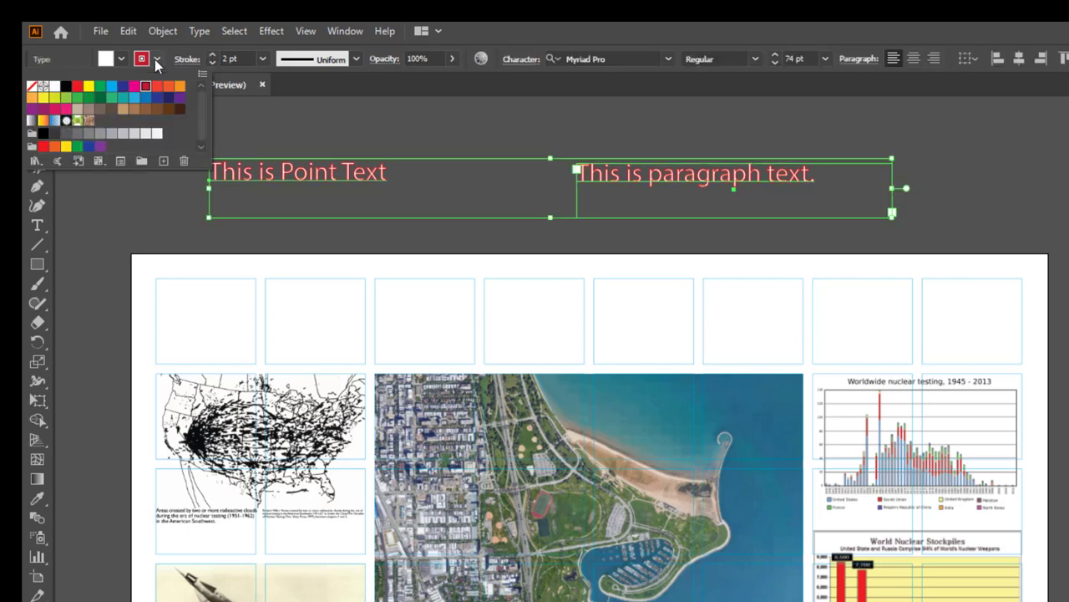
left_click(32, 87)
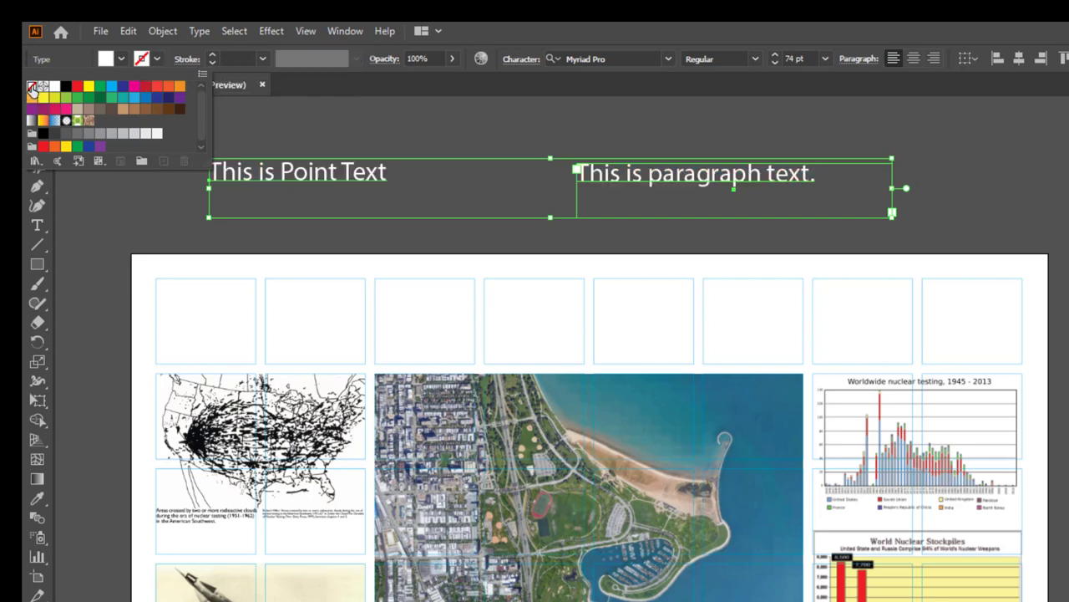
left_click(1038, 163)
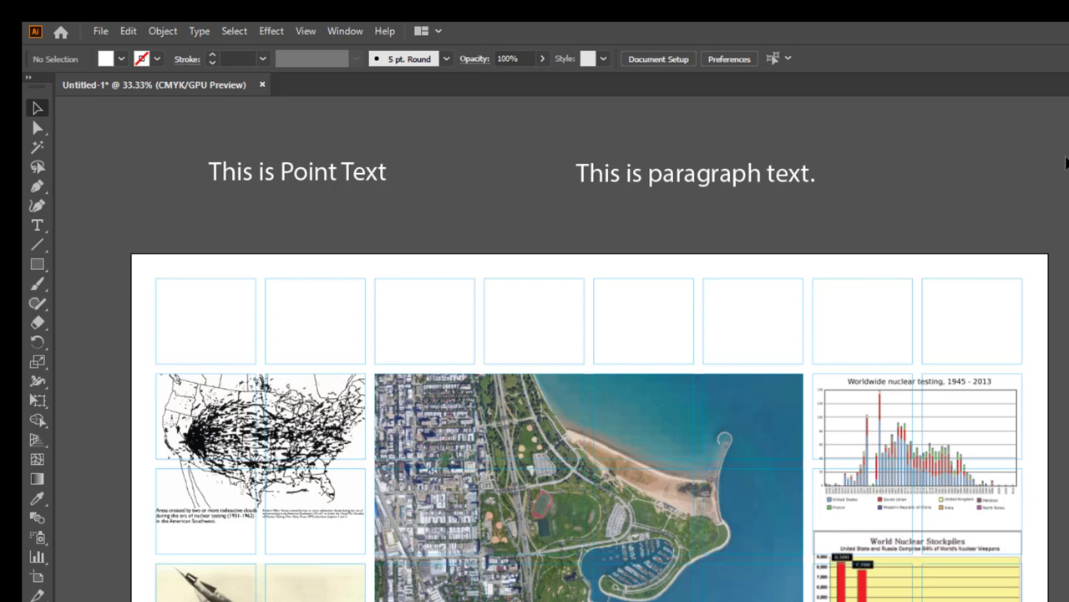
Stretch 'This is Point Text' horizontally and vertically, then narrow it again.
left_click(361, 184)
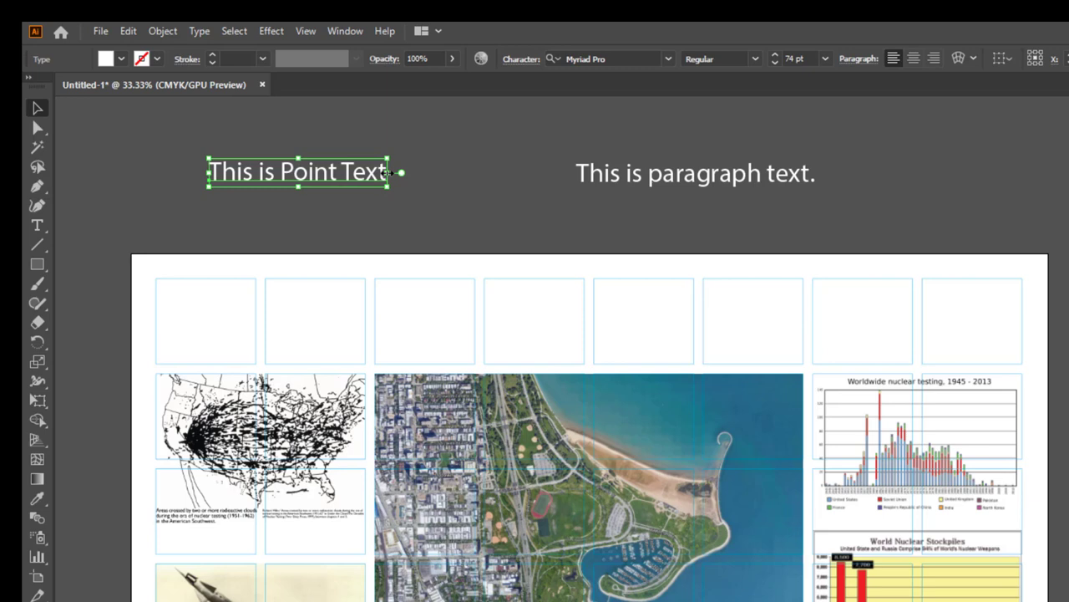
left_click_drag(388, 172, 492, 172)
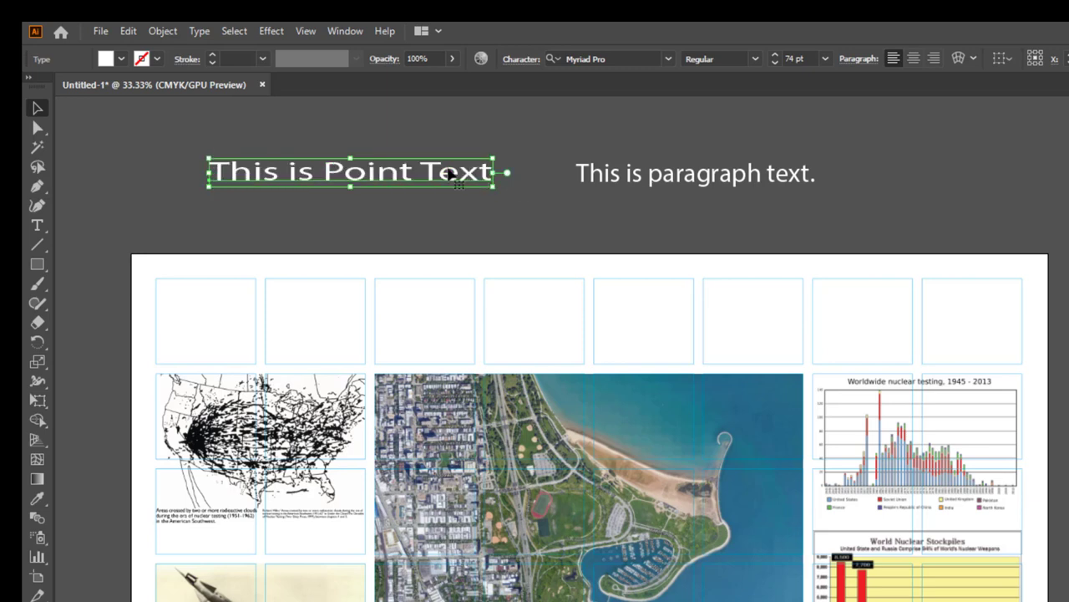
left_click_drag(351, 187, 352, 305)
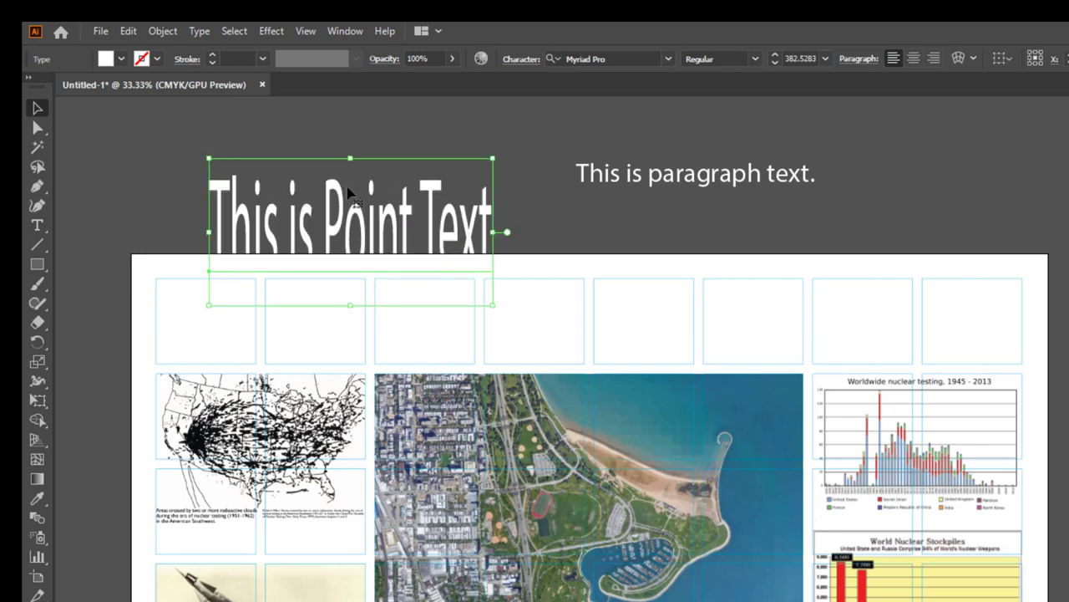
left_click_drag(494, 232, 380, 216)
Narrow, heighten and move the paragraph text frame so the text wraps.
left_click(628, 175)
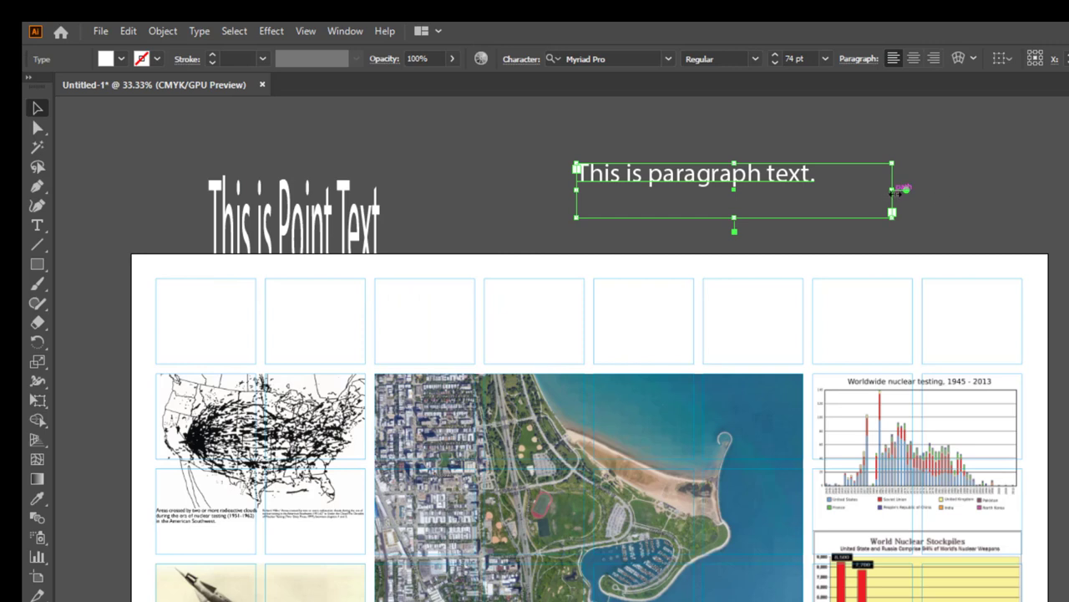
left_click_drag(896, 191, 777, 186)
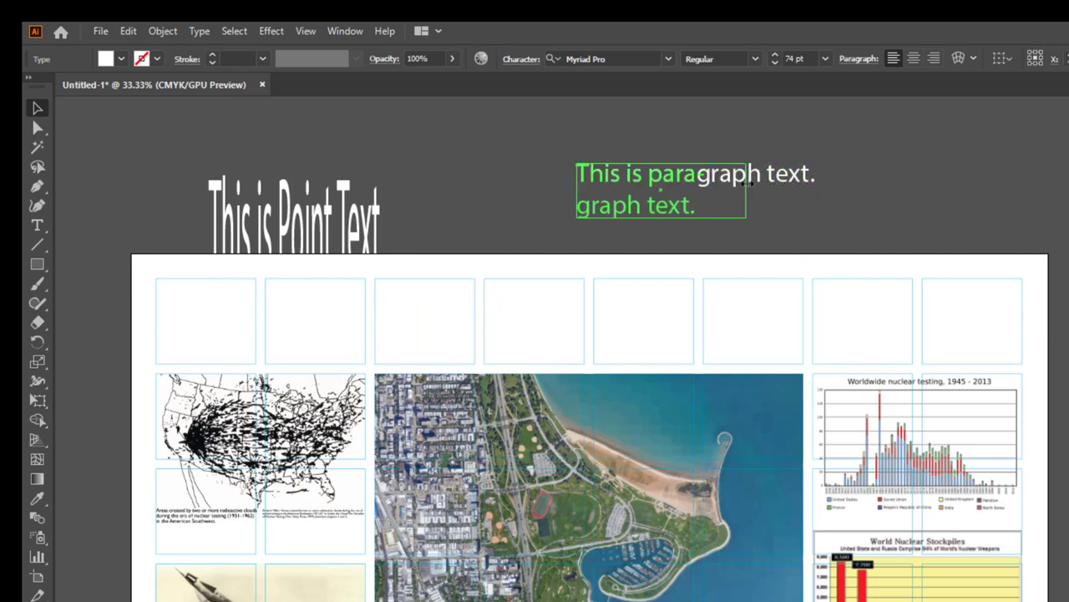
left_click_drag(741, 180, 739, 181)
left_click_drag(653, 215, 653, 270)
left_click_drag(734, 217, 904, 218)
left_click_drag(773, 177, 507, 151)
Paste 'This is paragraph text.' three more times after the sentence.
key("t")
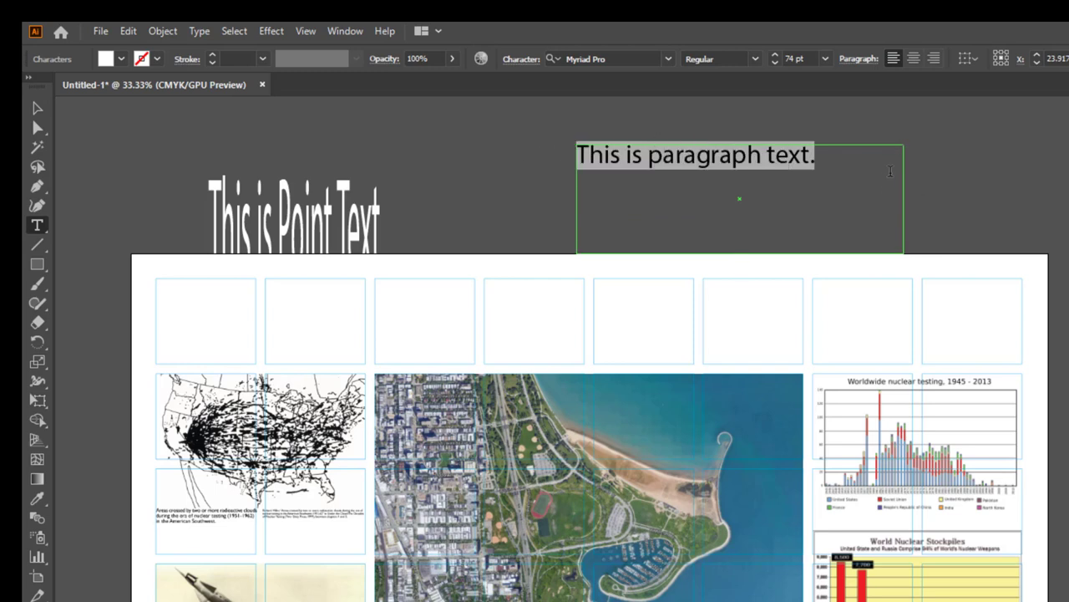
left_click(855, 160)
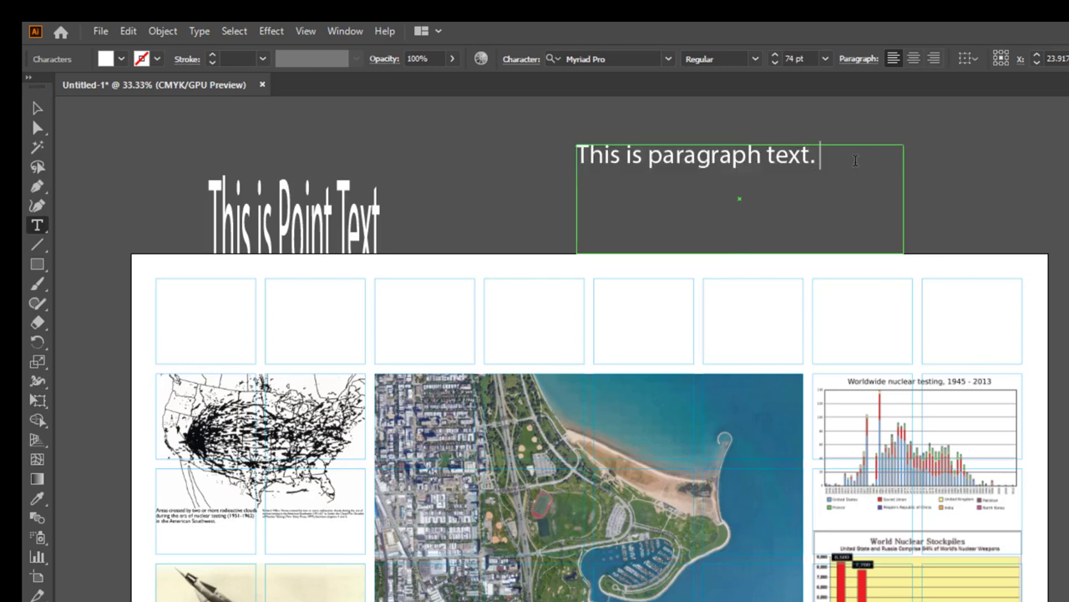
key("ctrl+v")
key("ctrl+v")
key("ctrl+v")
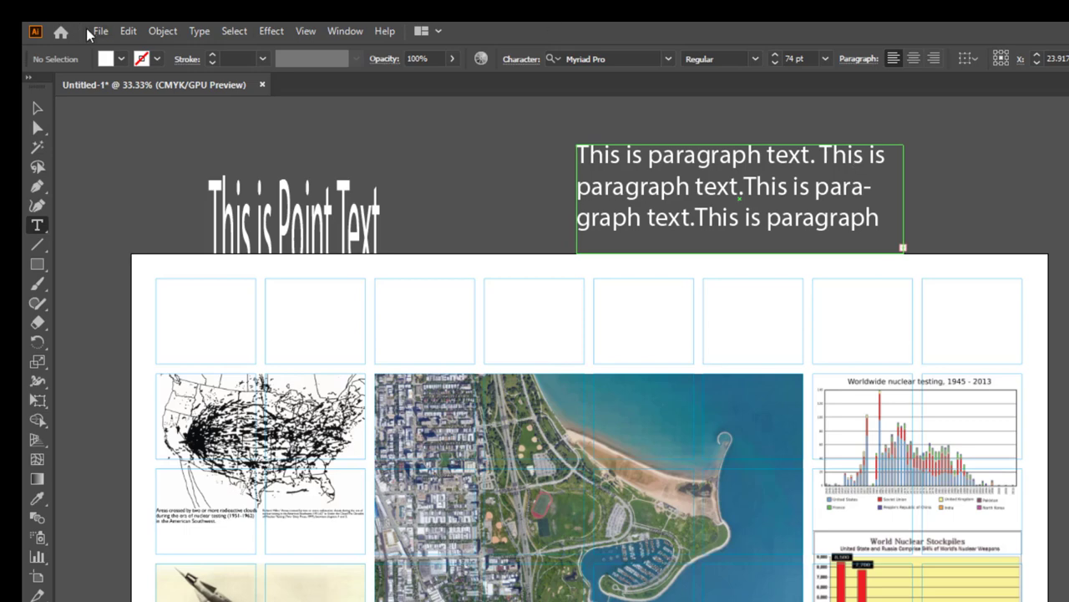
Move and widen the paragraph frame so the text flows onto three lines.
left_click(37, 107)
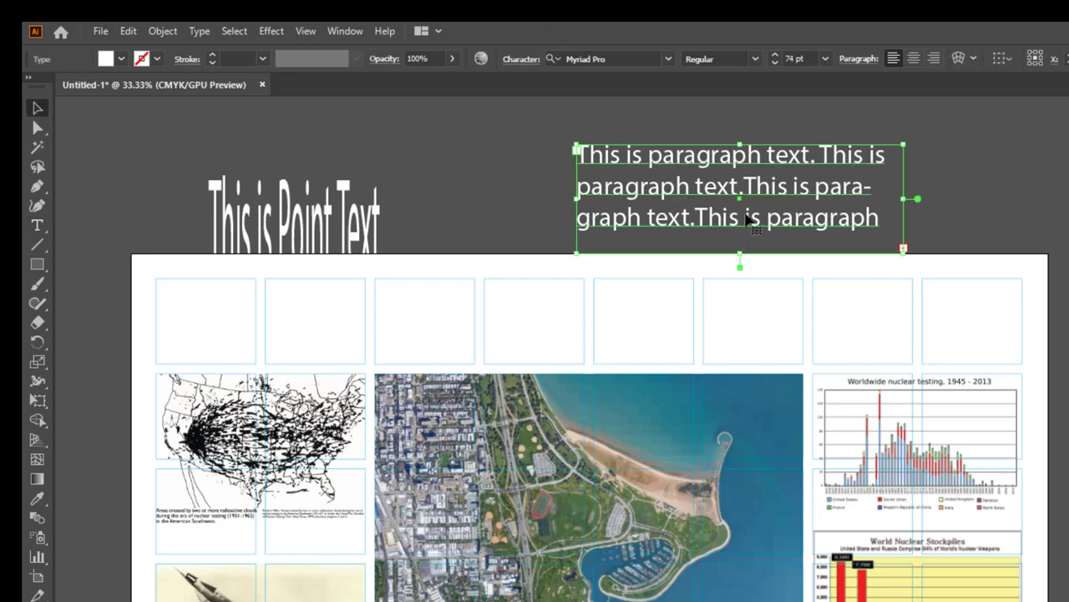
left_click_drag(751, 190, 765, 176)
left_click_drag(919, 186, 795, 182)
left_click_drag(693, 239, 693, 359)
left_click_drag(689, 140, 751, 131)
left_click_drag(867, 224, 1068, 223)
key("ctrl+shift+a")
Move 'This is Point Text' higher above the artboard.
left_click(345, 224)
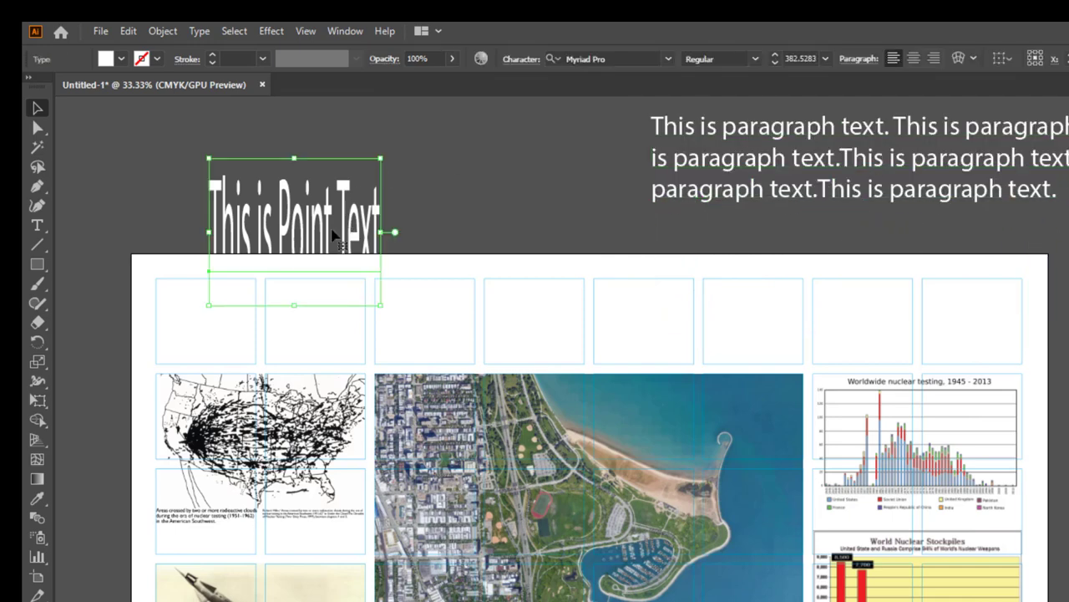
left_click_drag(322, 234, 486, 182)
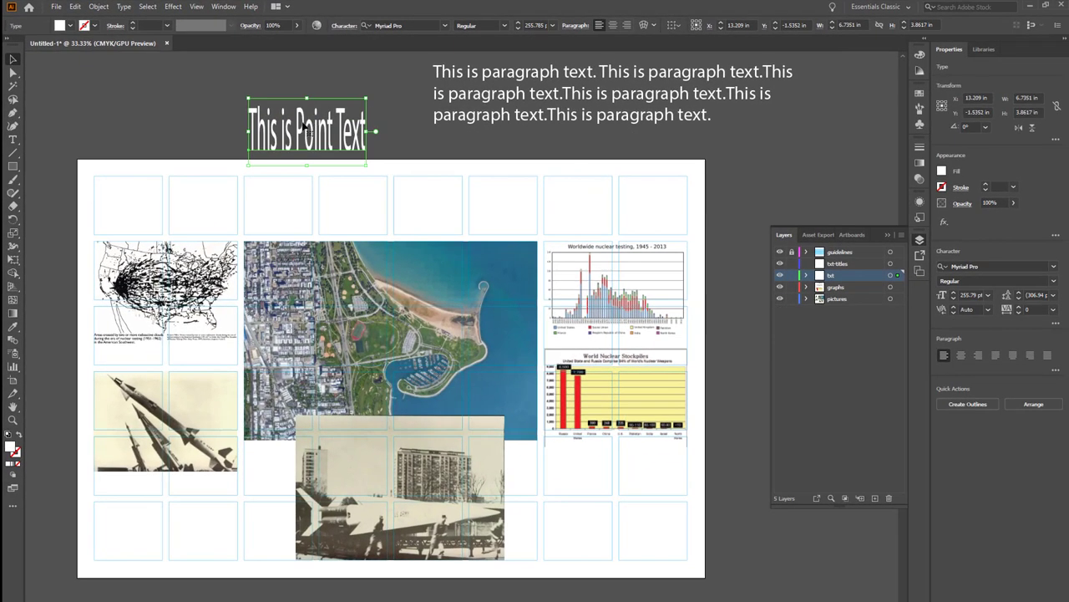
left_click_drag(470, 202, 457, 179)
left_click_drag(300, 108, 326, 112)
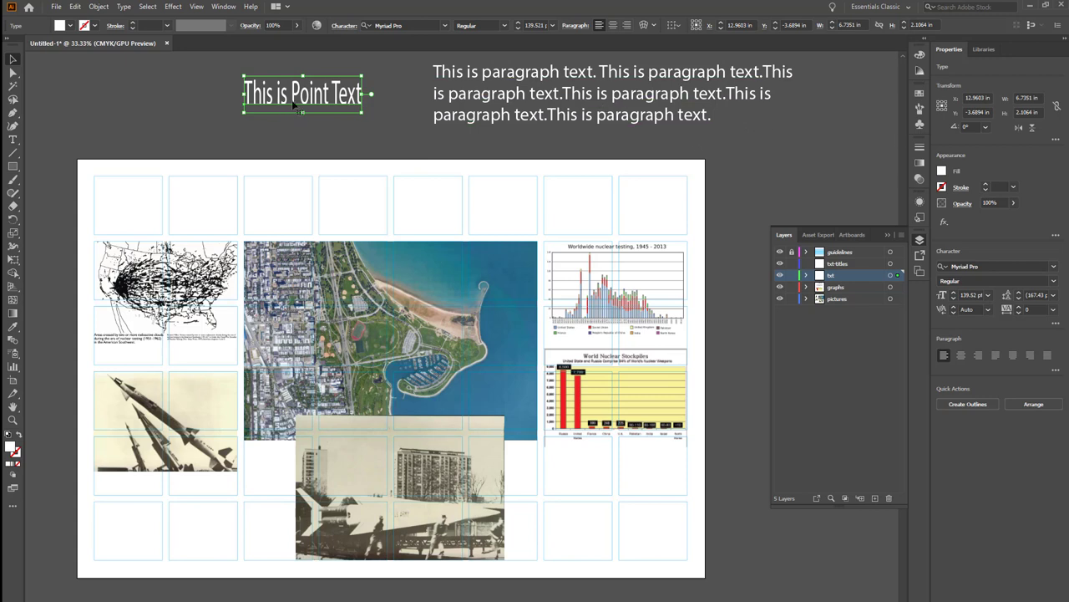
Narrow the paragraph text frame so the text rewraps.
left_click(658, 95)
left_click_drag(805, 143, 692, 143)
left_click(765, 132)
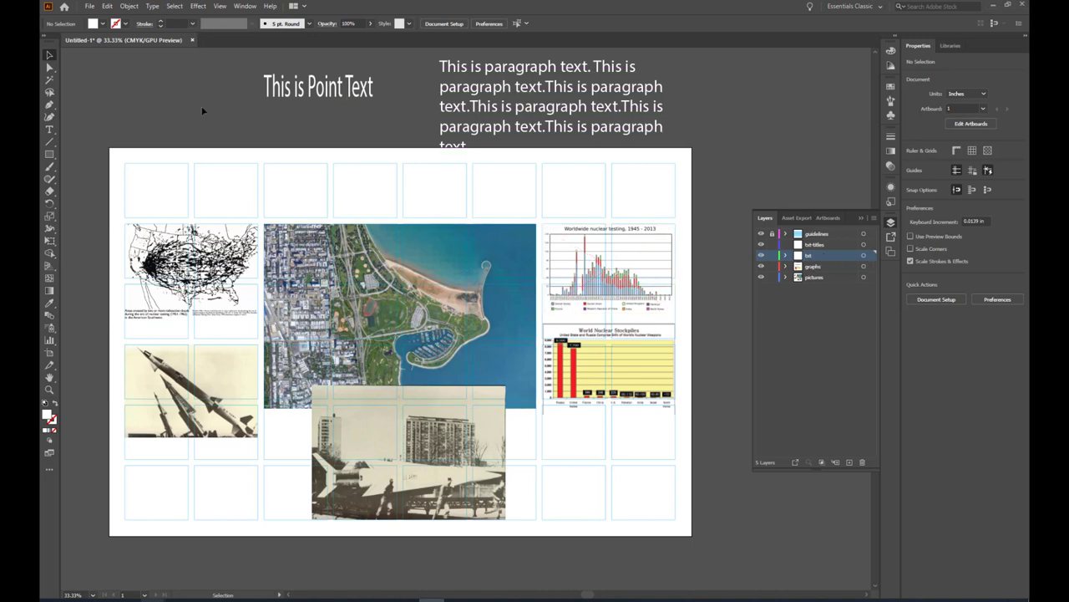
Select both demonstration text objects and delete them.
left_click(535, 92)
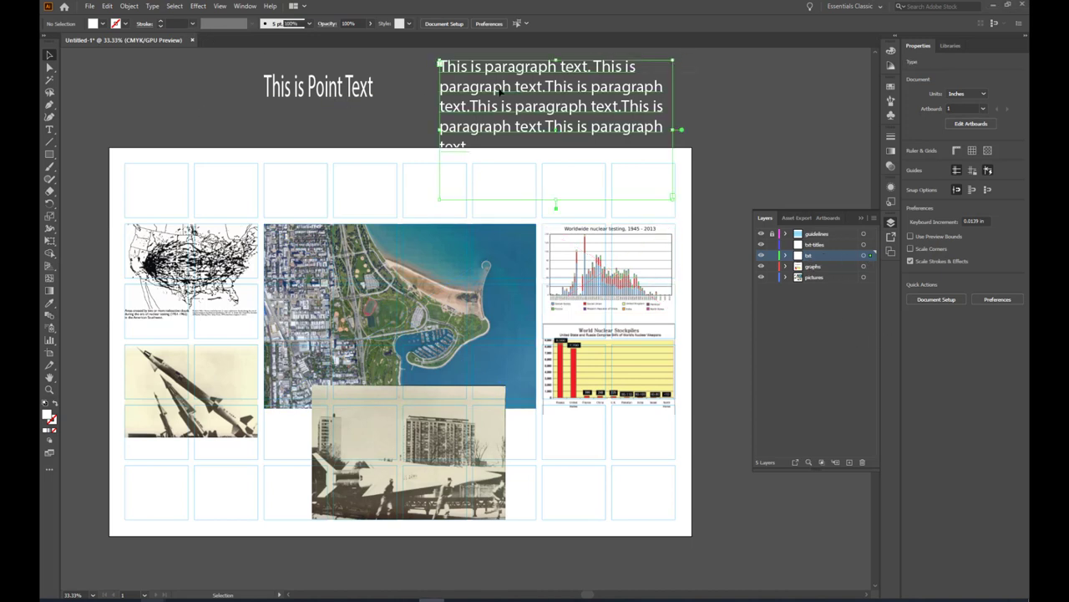
key("ctrl+a")
key("Delete")
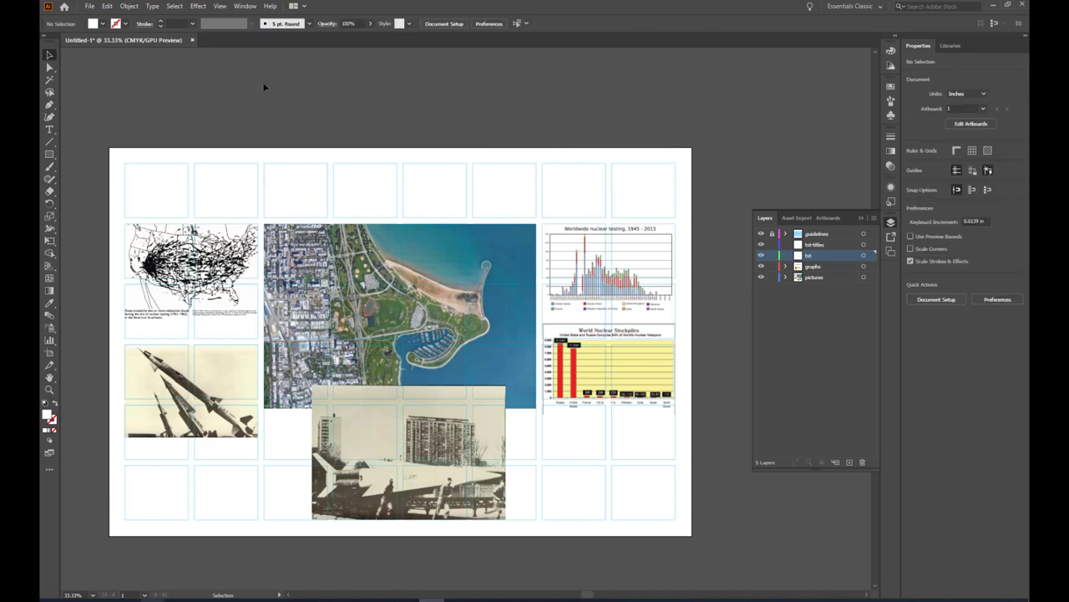
Draw a text area below the stockpiles chart and select the essay file in the copy folder.
left_click(49, 130)
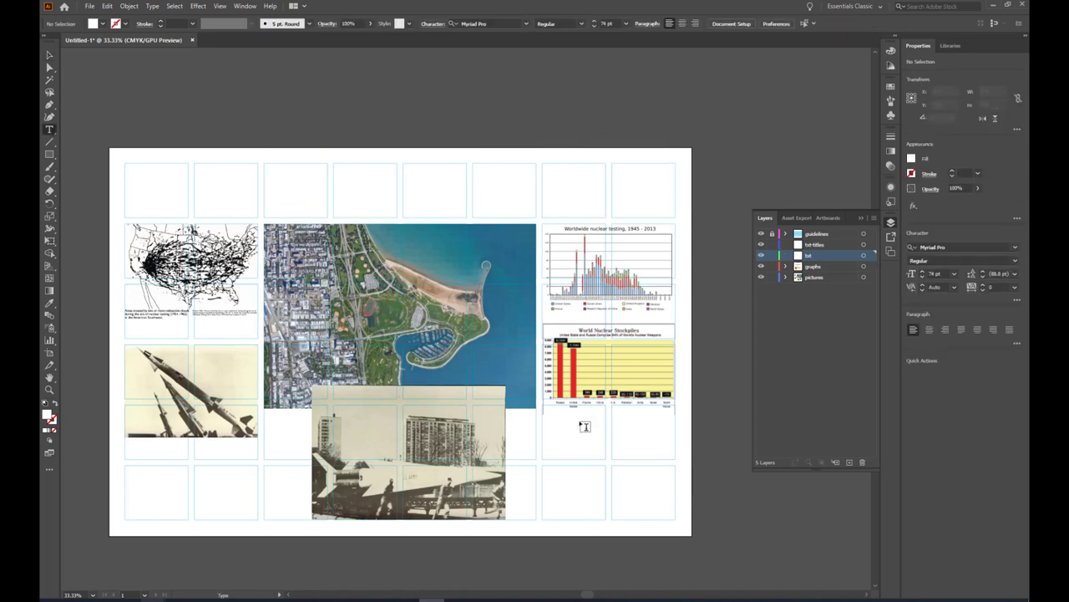
left_click_drag(545, 417, 681, 448)
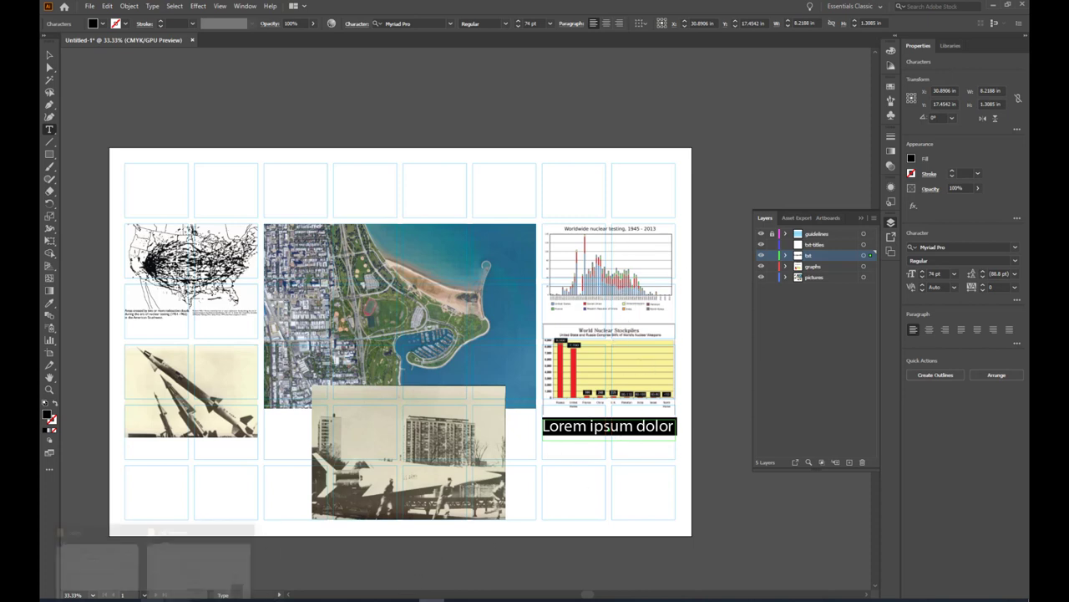
mouse_move(197, 561)
left_click(108, 561)
left_click(939, 139)
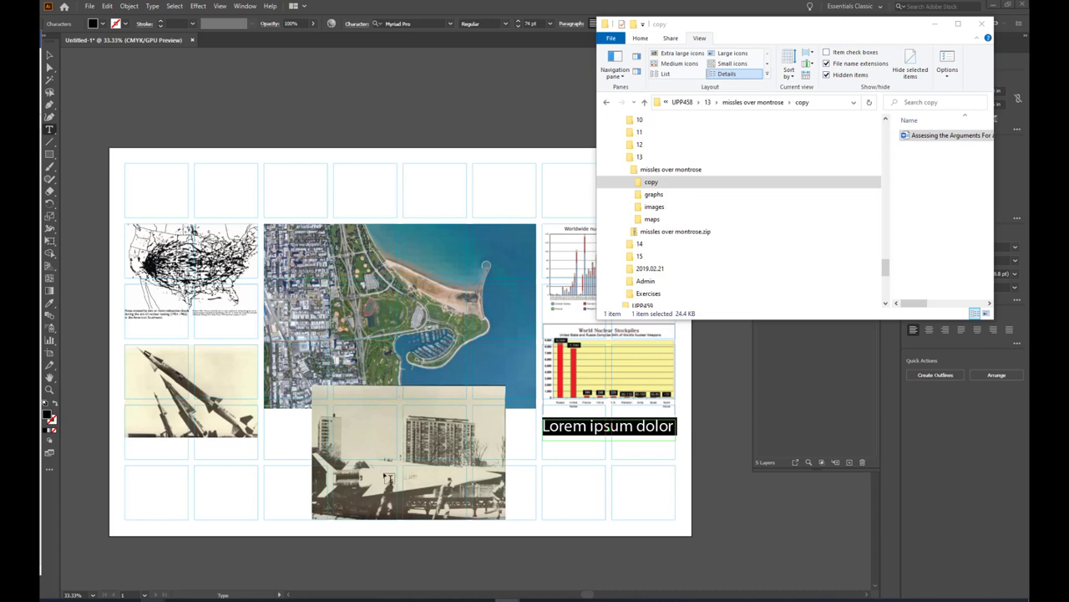
left_click(585, 418)
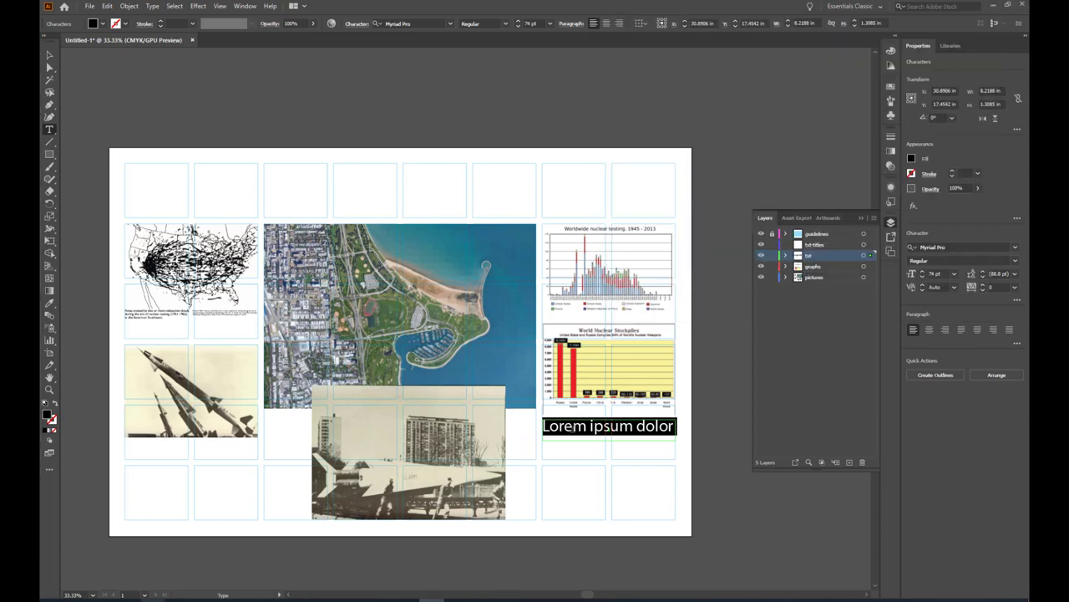
Paste the nuclear proliferation essay into the frame and set it to 12 pt.
type("Nuclear Prolifera-")
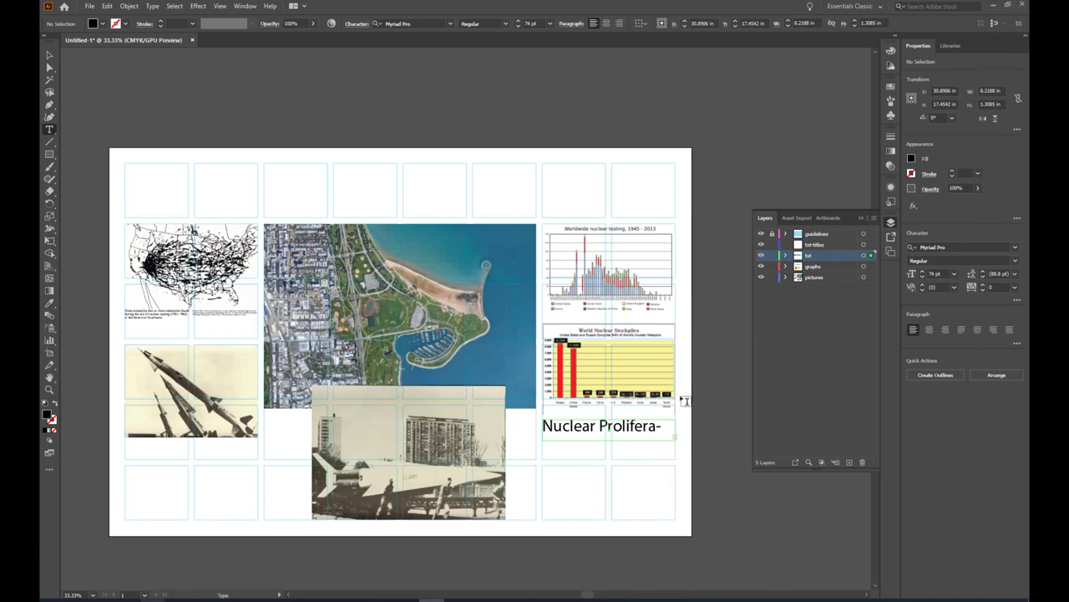
left_click(48, 55)
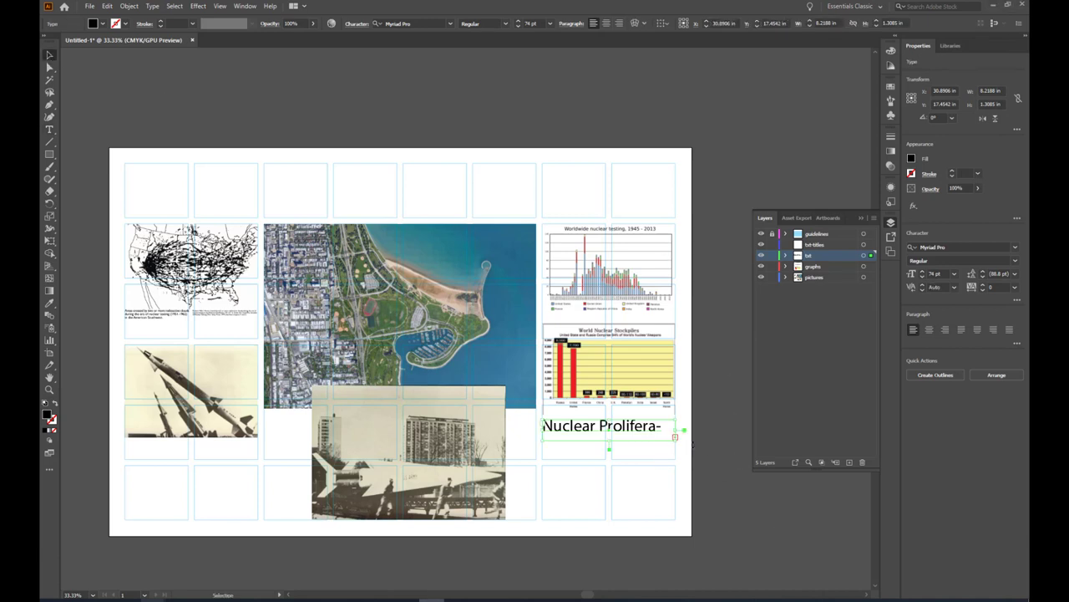
left_click(531, 23)
type("12")
key("Return")
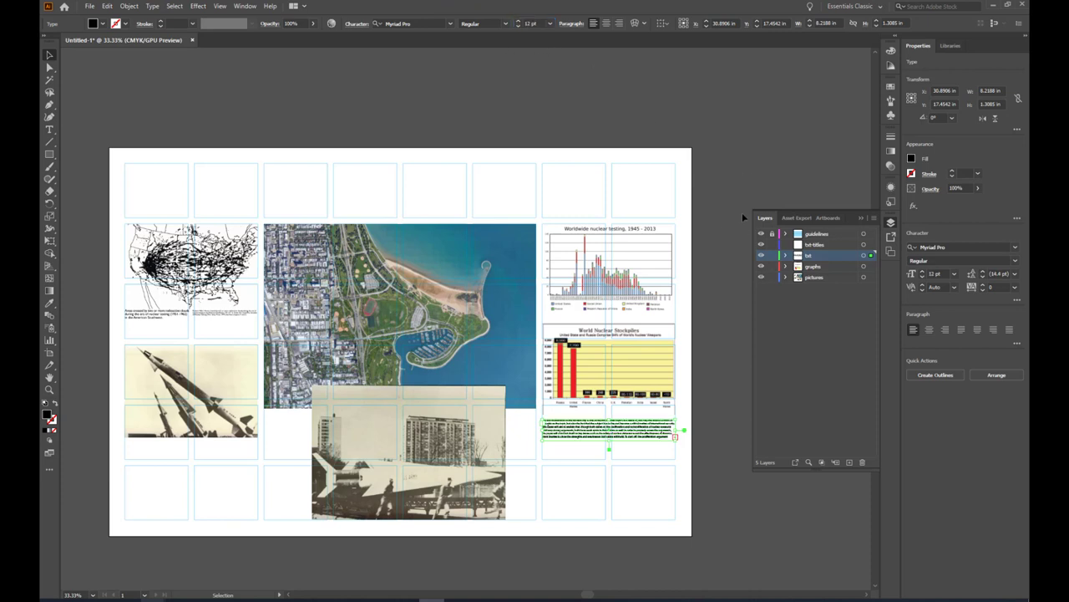
left_click(725, 222)
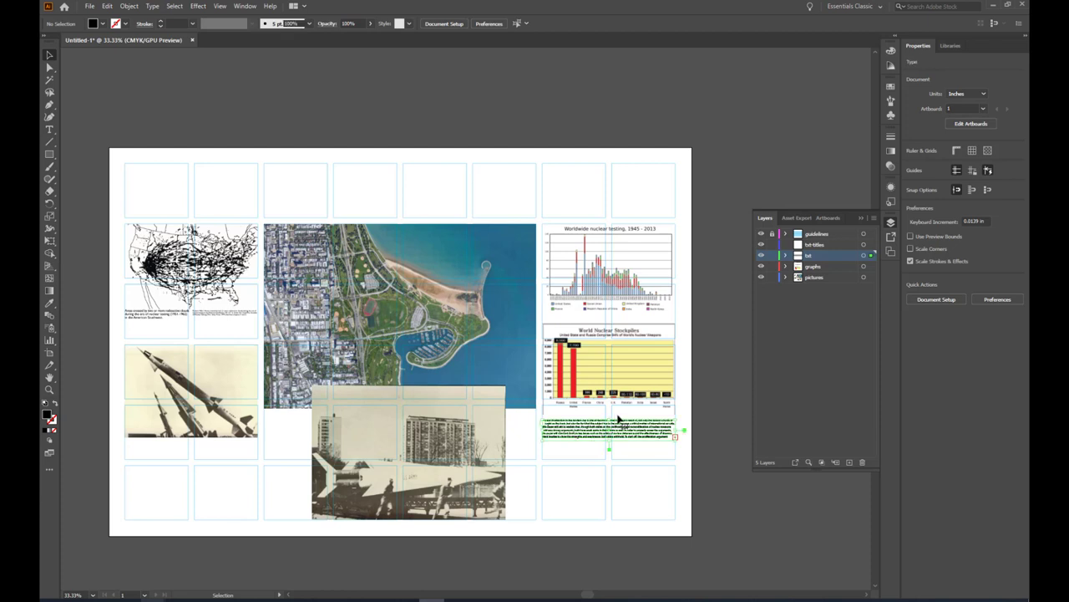
left_click(573, 433)
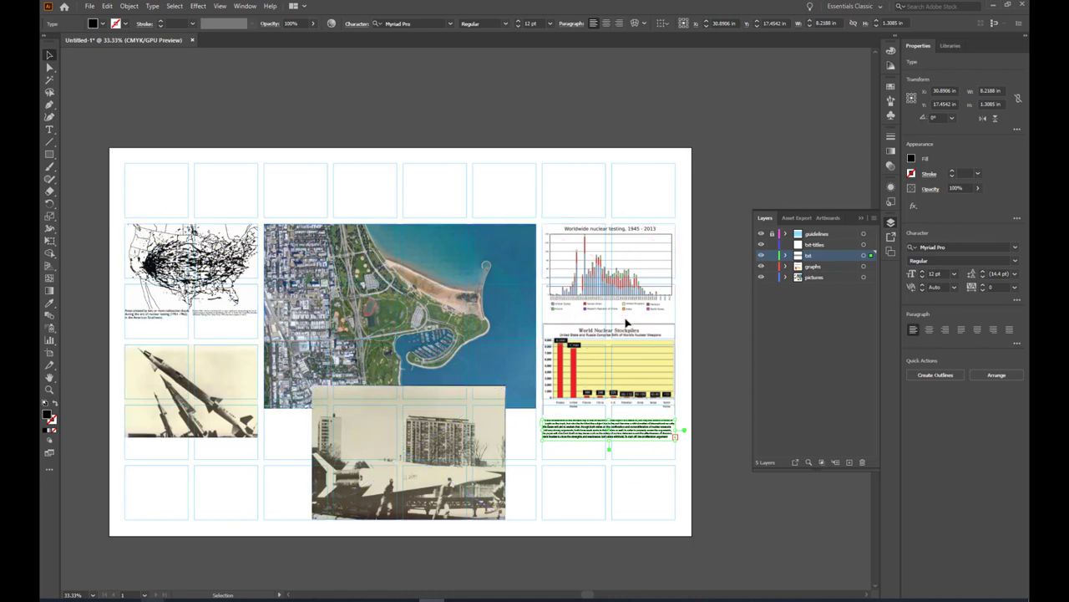
left_click(711, 358)
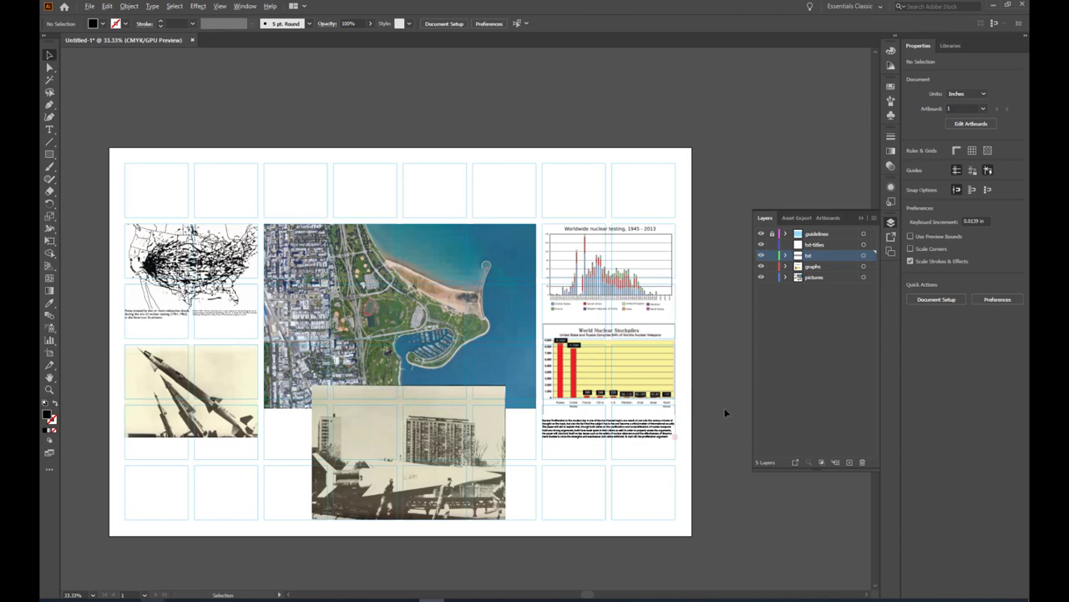
scroll(717, 395, "up", 2)
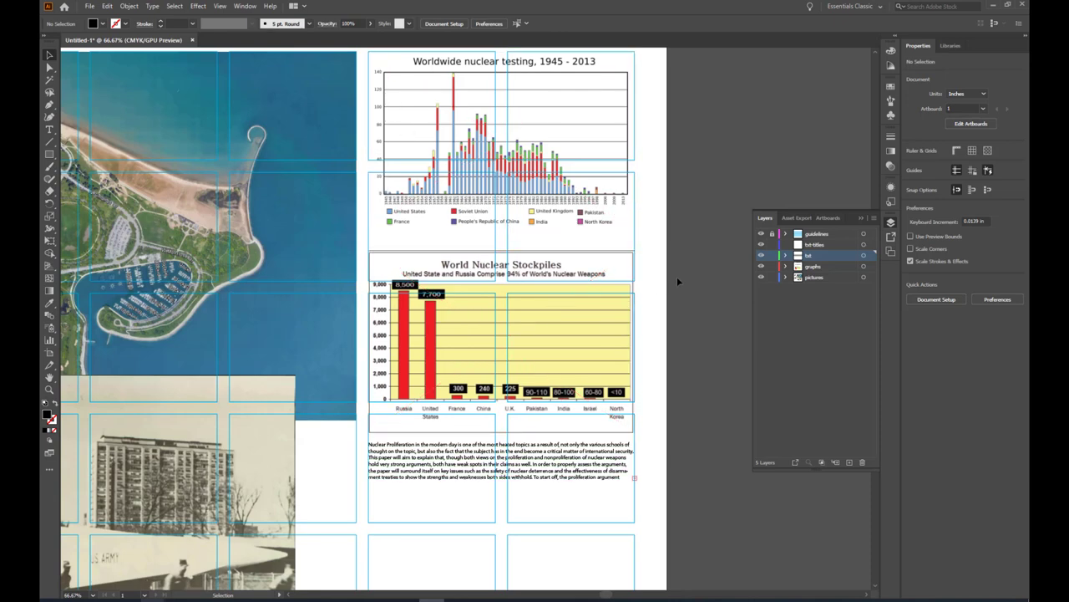
scroll(706, 377, "down", 1)
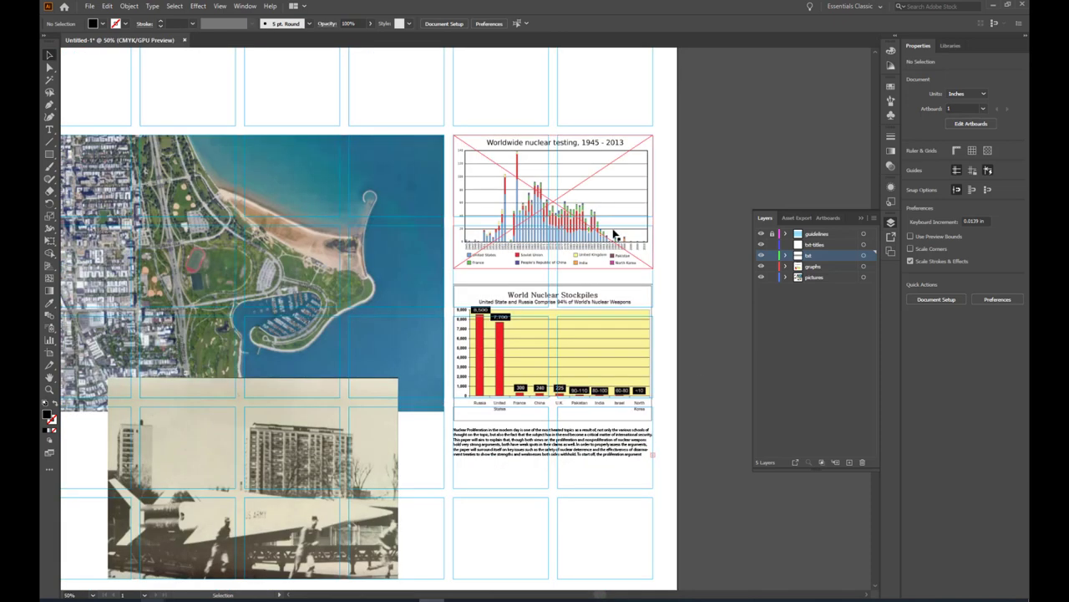
scroll(614, 234, "down", 1)
scroll(643, 305, "up", 2)
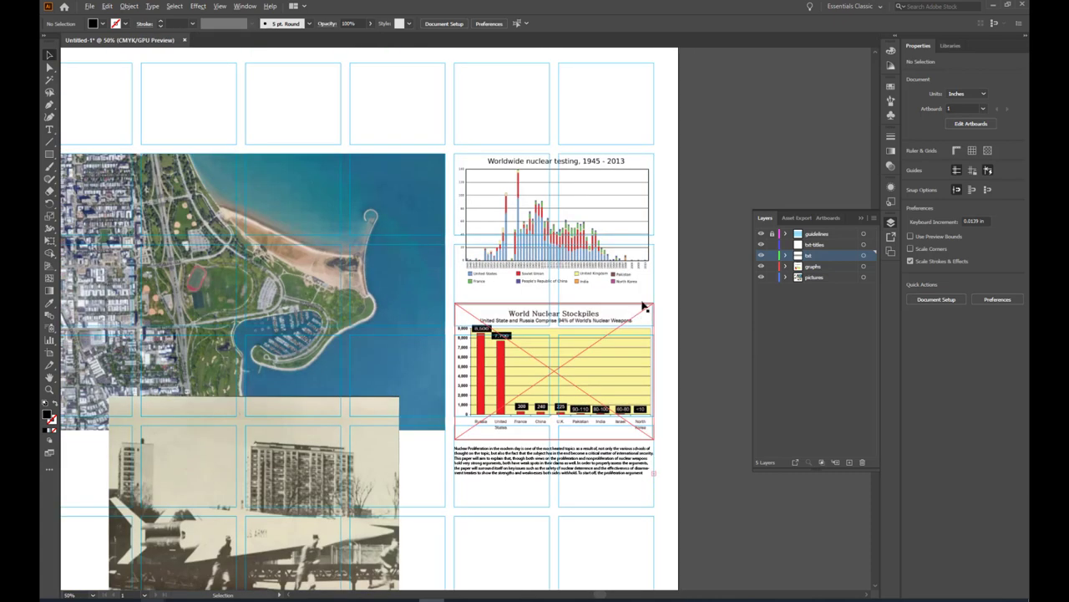
key("ctrl+minus")
key("ctrl+minus")
key("ctrl+plus")
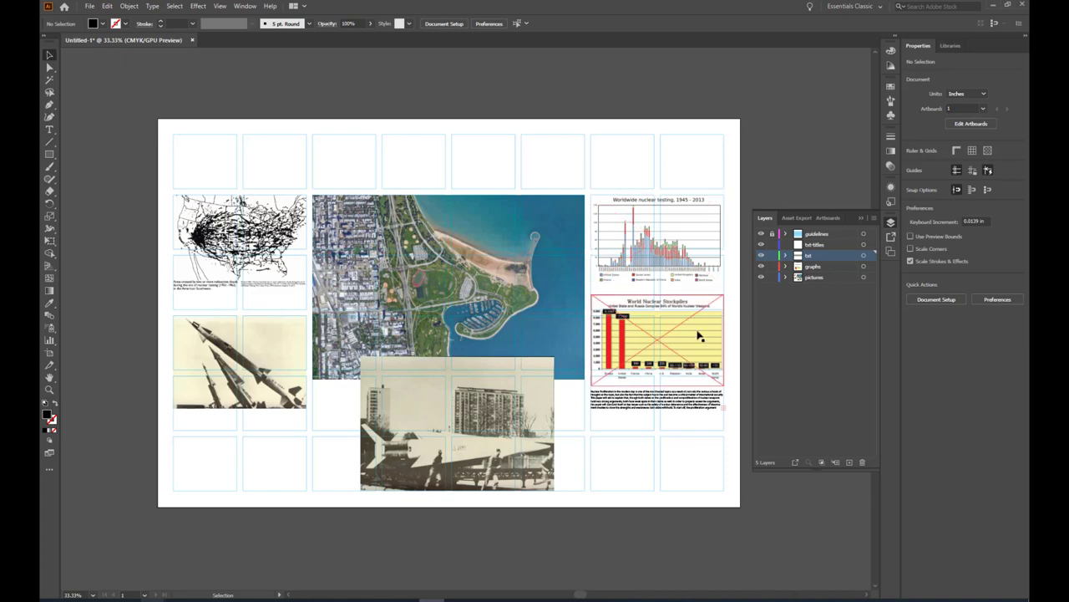
scroll(730, 329, "up", 1)
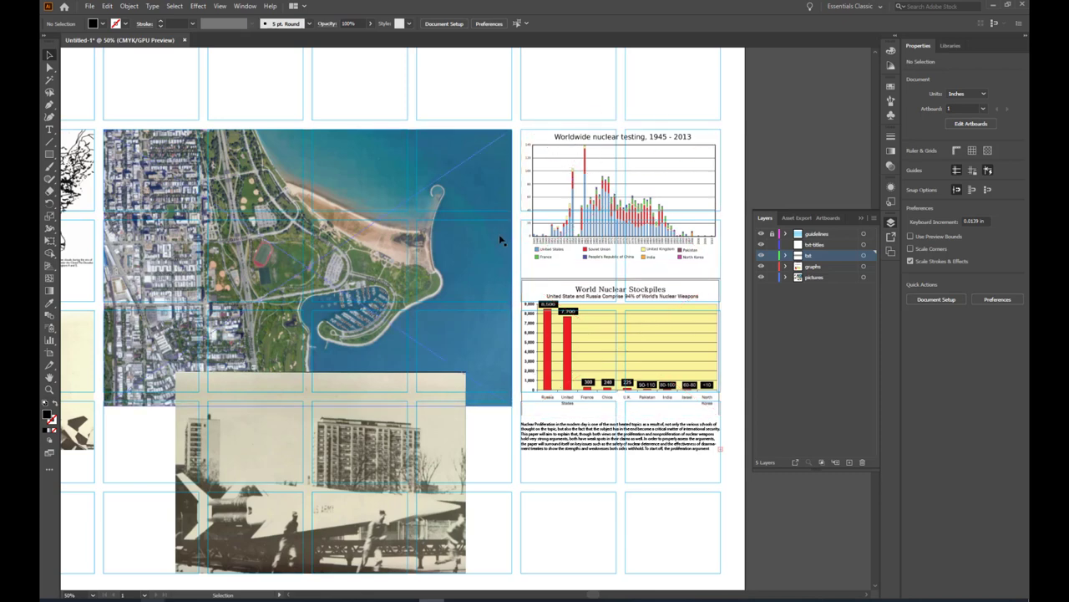
key("ctrl+minus")
key("ctrl+minus")
key("ctrl+equal")
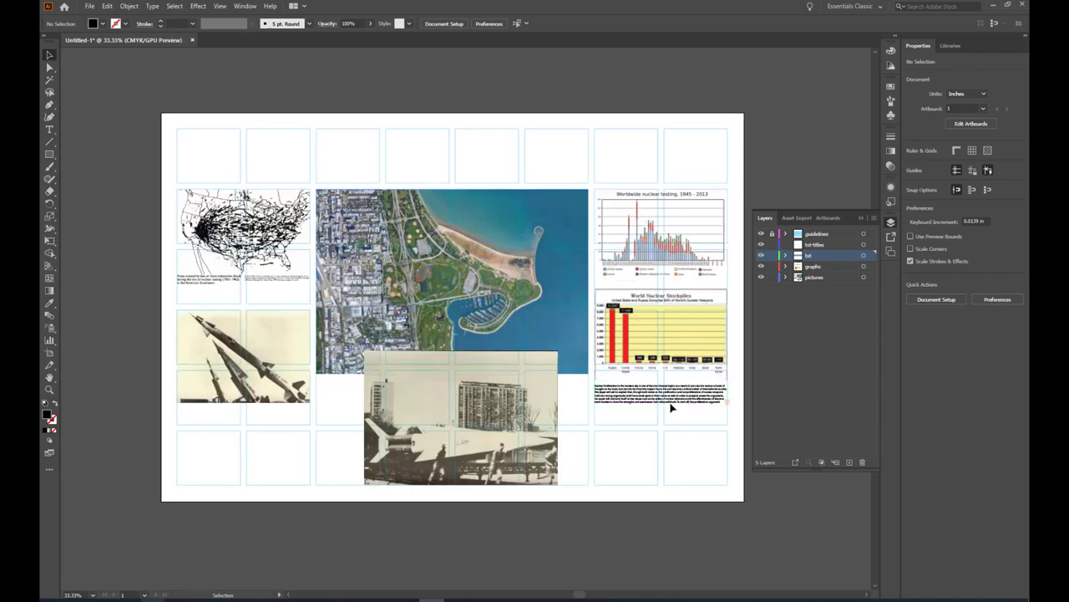
Shorten the essay text frame to fit and move it up under the World Nuclear Stockpiles chart.
left_click(669, 407)
key("ctrl+equal")
key("ctrl+equal")
key("ctrl+equal")
key("ctrl+equal")
key("ctrl+equal")
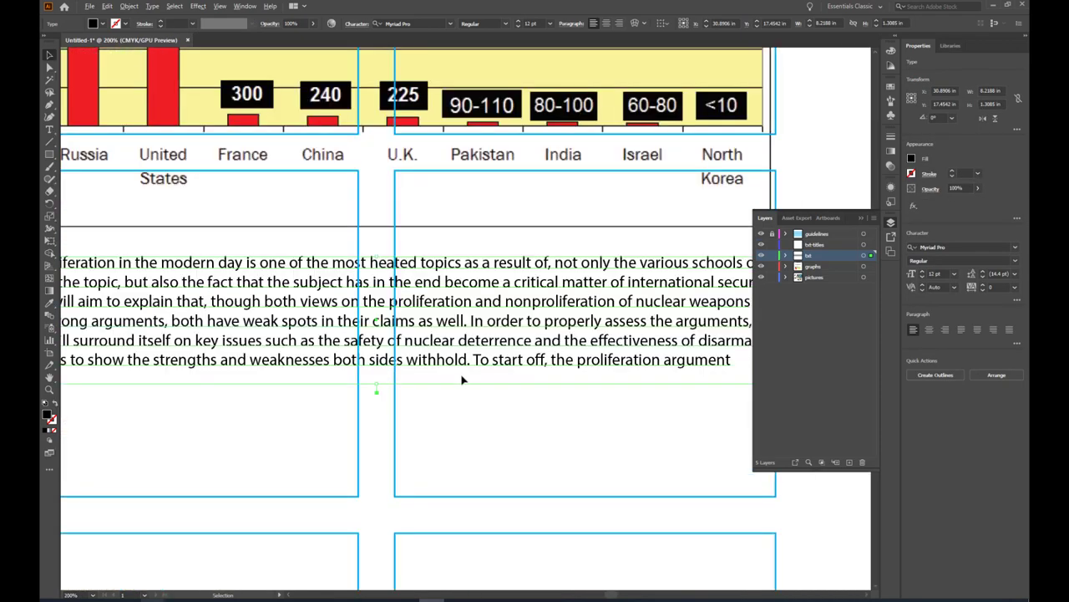
scroll(464, 380, "down", 1)
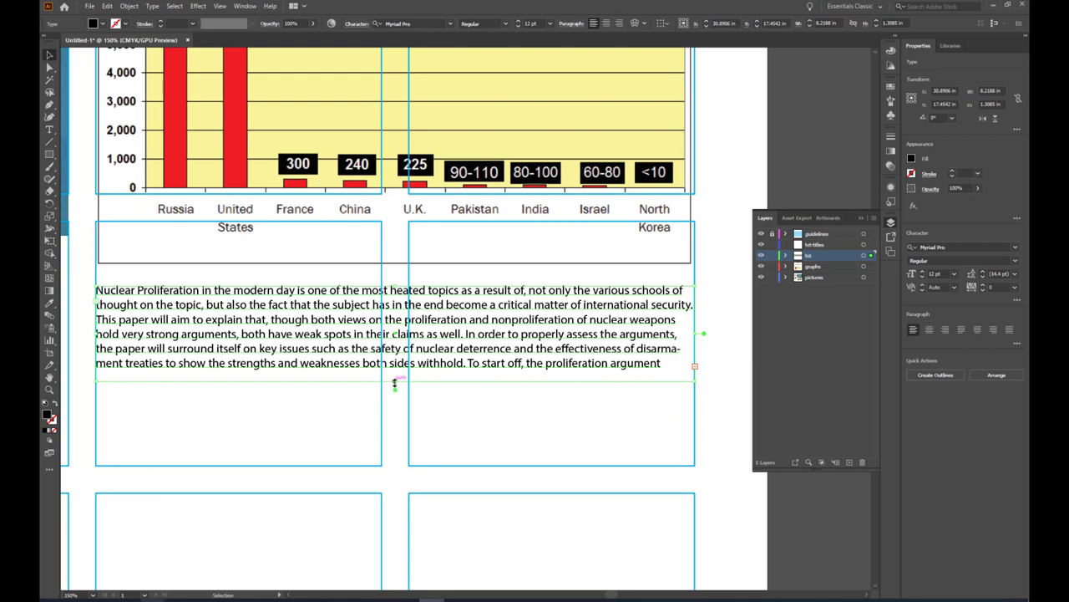
left_click_drag(394, 382, 394, 373)
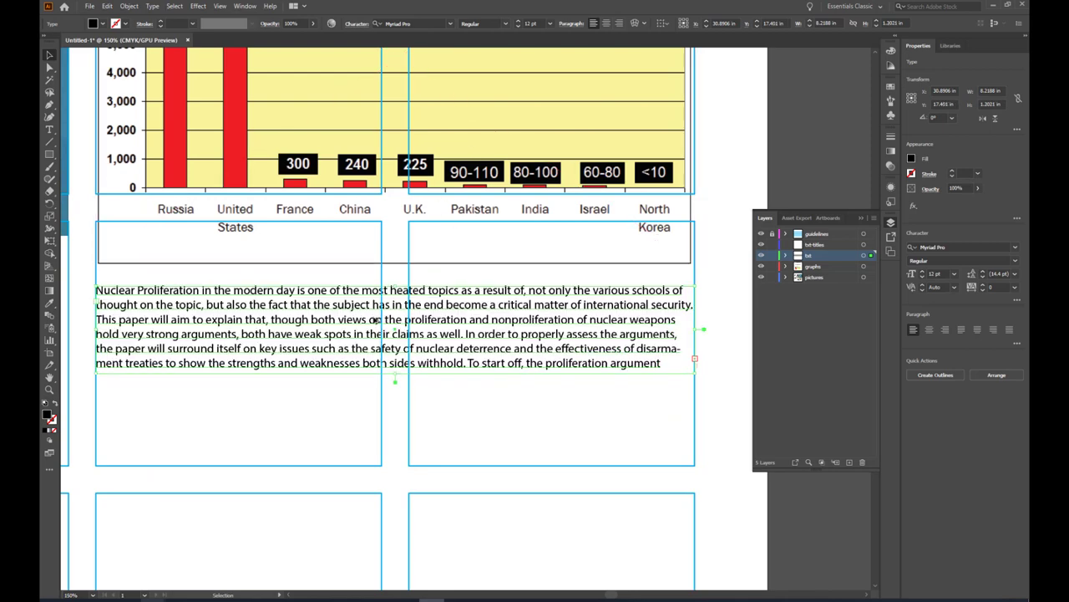
scroll(371, 305, "down", 1)
left_click_drag(324, 312, 322, 293)
scroll(263, 259, "down", 1)
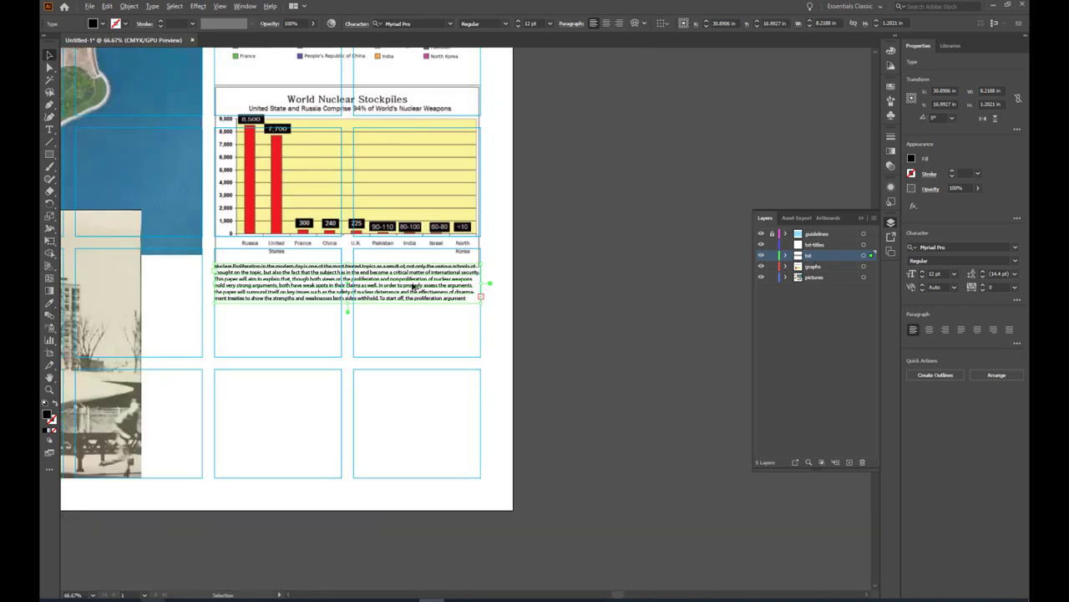
scroll(439, 297, "up", 1)
scroll(597, 391, "down", 2)
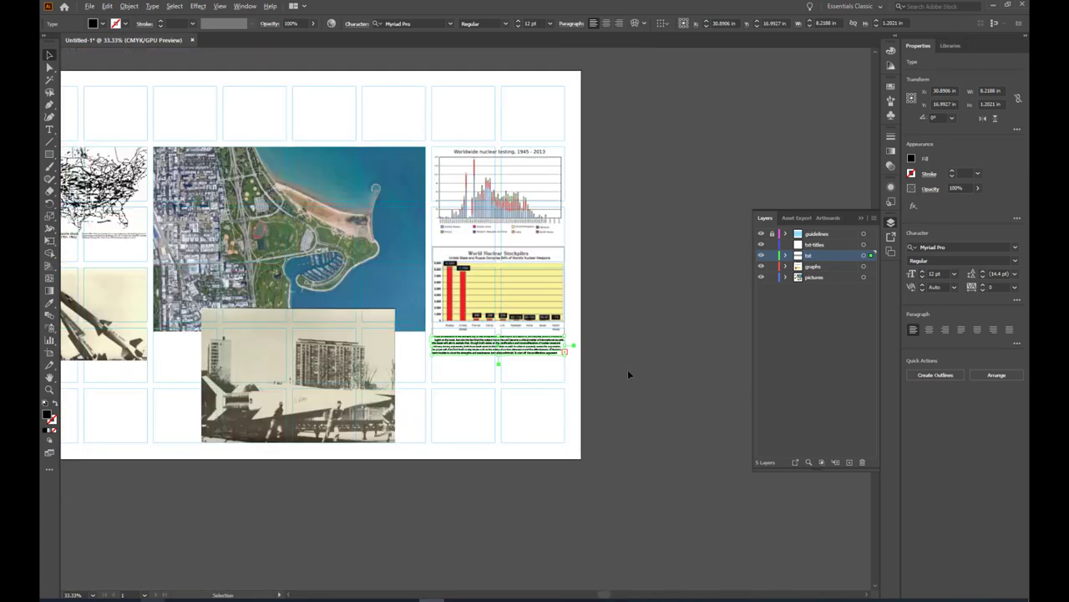
scroll(627, 389, "down", 1)
scroll(207, 239, "up", 1)
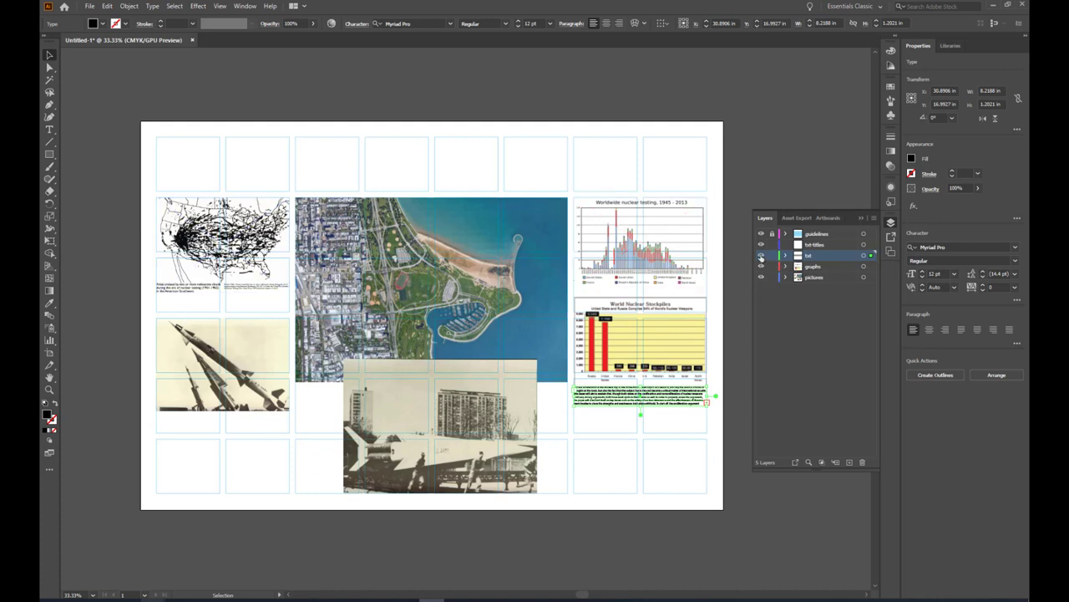
left_click(761, 255)
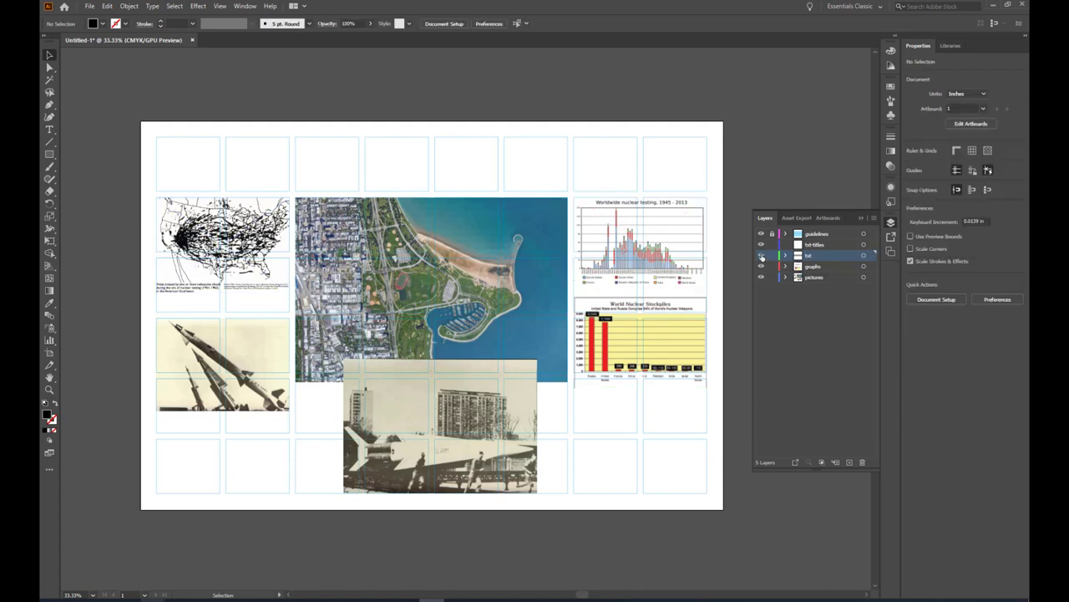
left_click(762, 255)
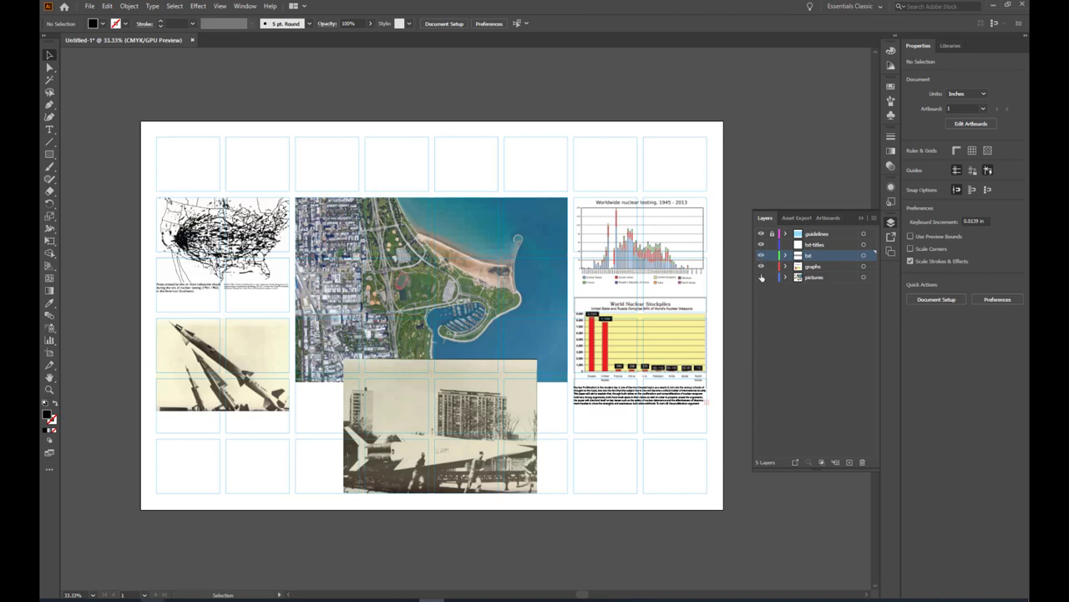
left_click(761, 278)
left_click(761, 278)
left_click(761, 267)
left_click(761, 266)
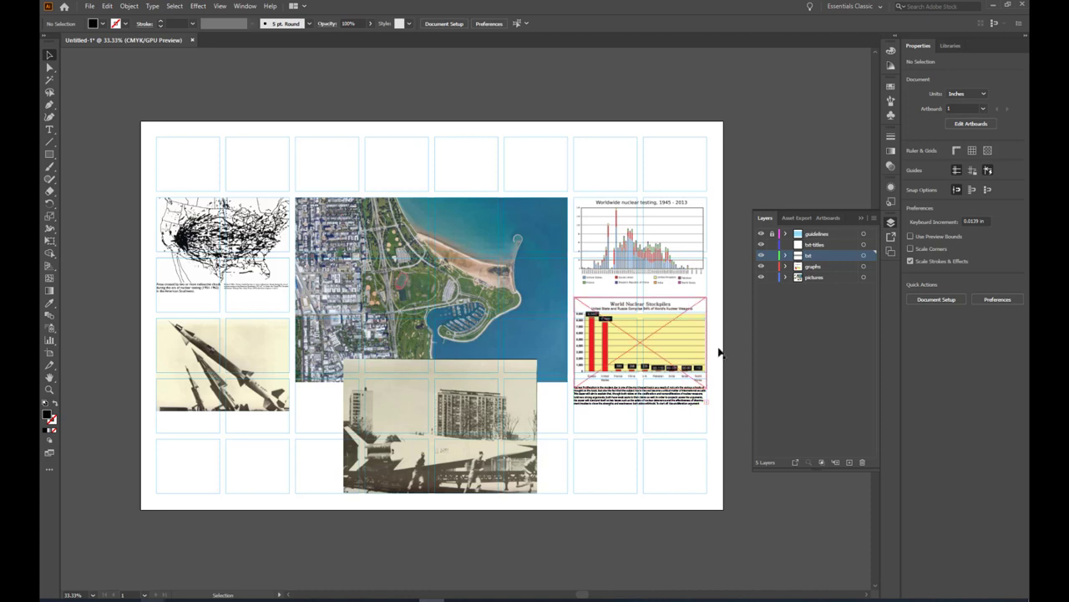
Draw an area text frame under the missile photo on the pictures layer, then hide and reshow that layer.
left_click(815, 279)
left_click(49, 129)
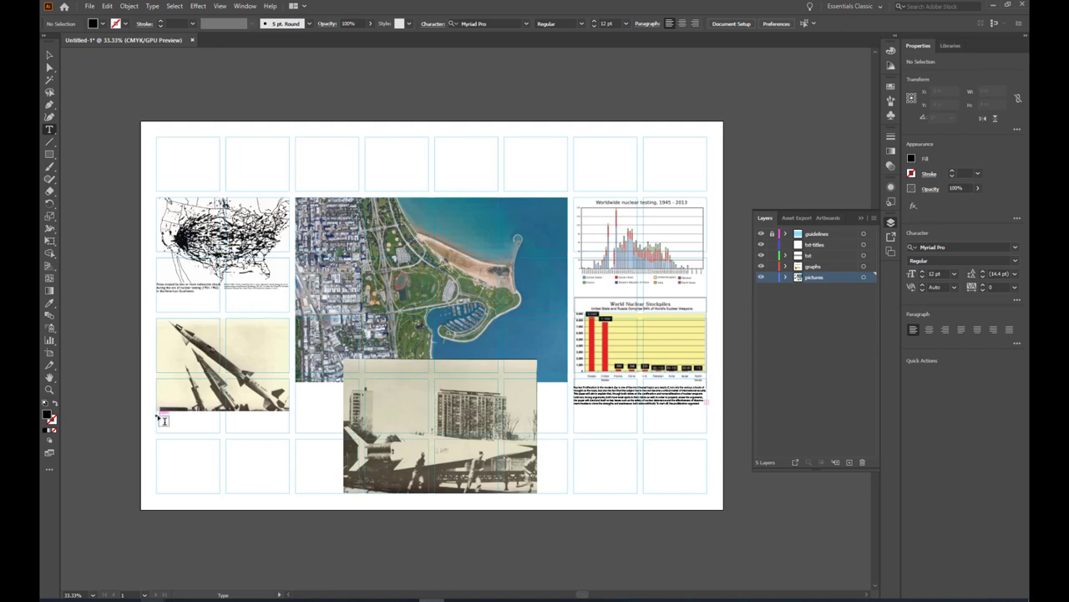
left_click_drag(157, 416, 289, 432)
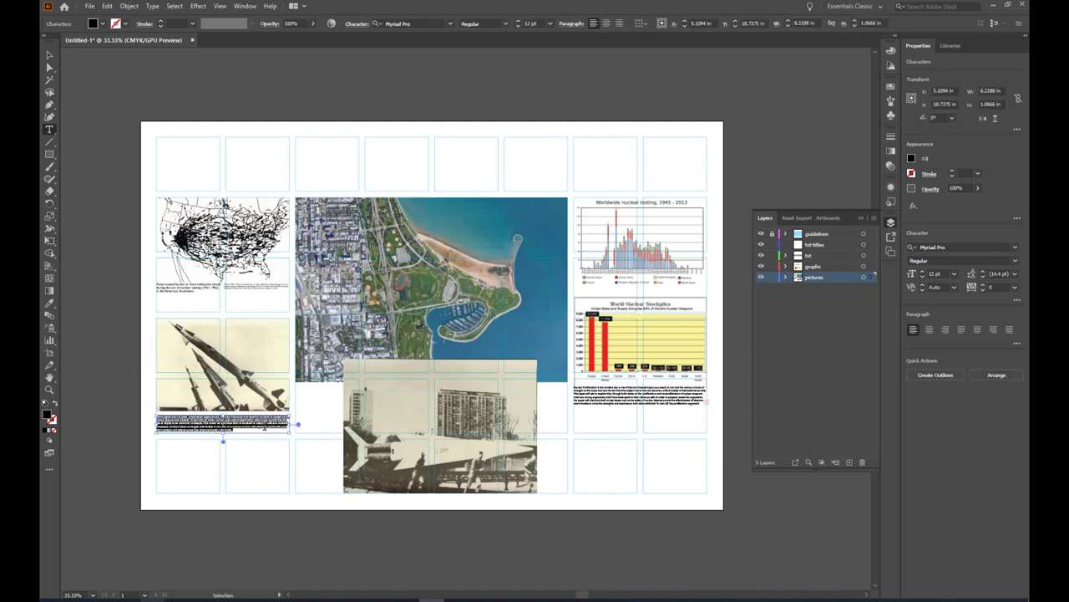
left_click(292, 425, "ctrl")
key("v")
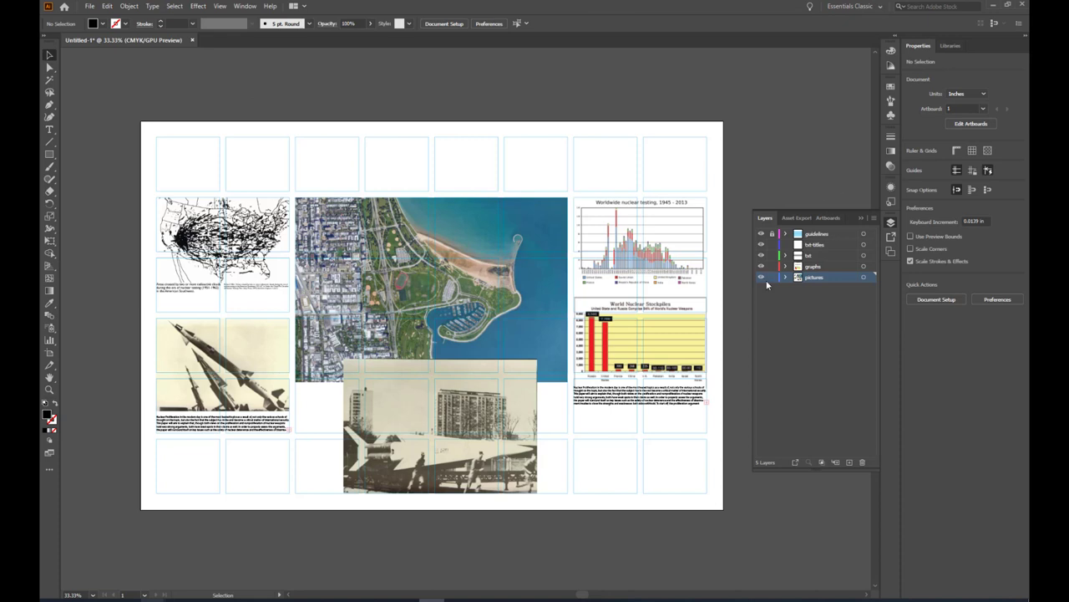
left_click(761, 278)
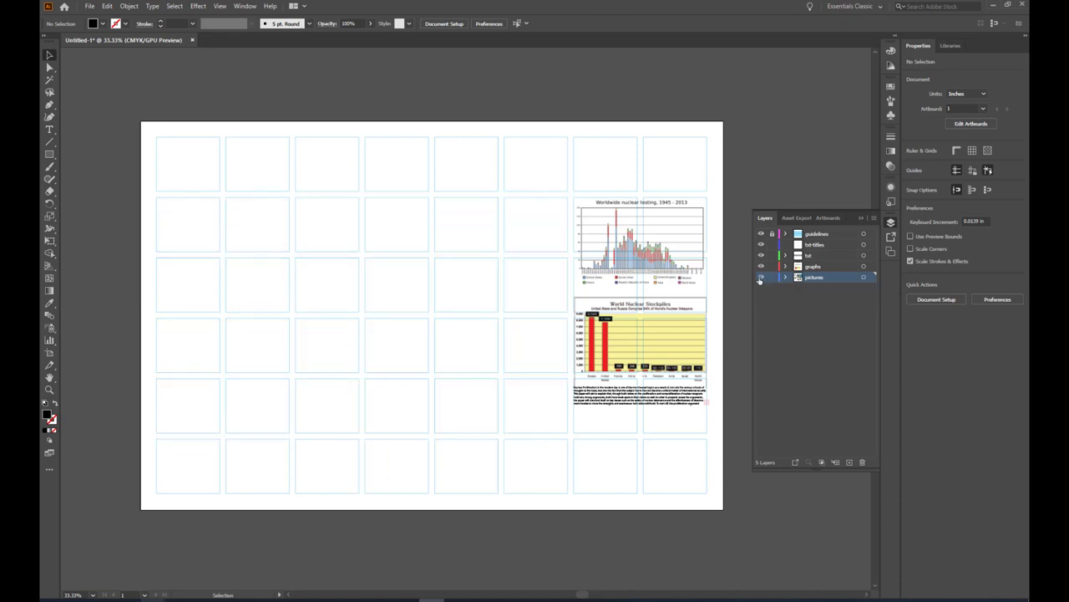
left_click(760, 276)
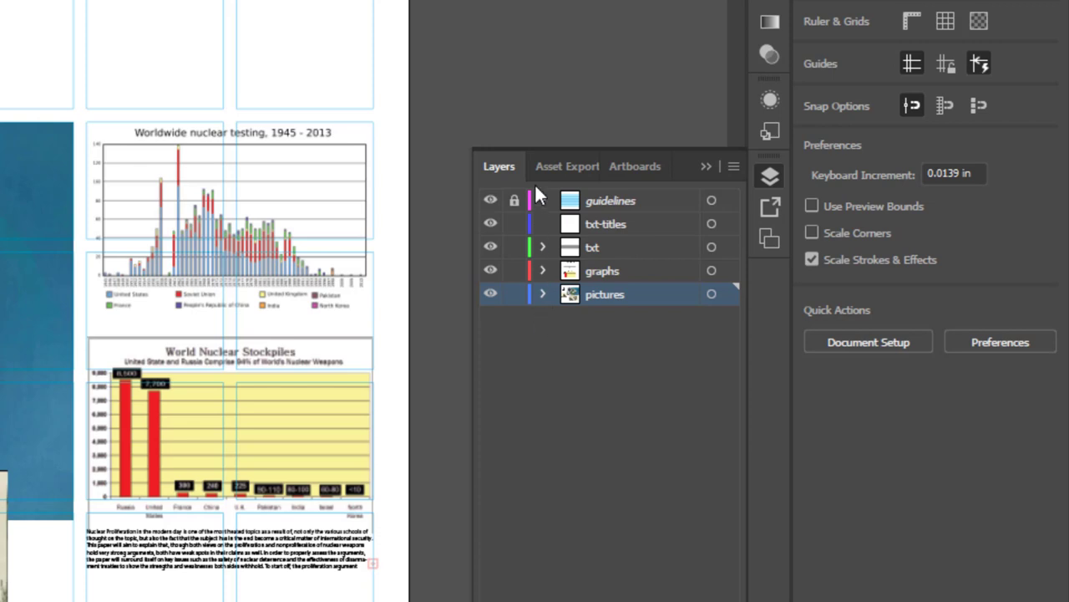
left_click(542, 295)
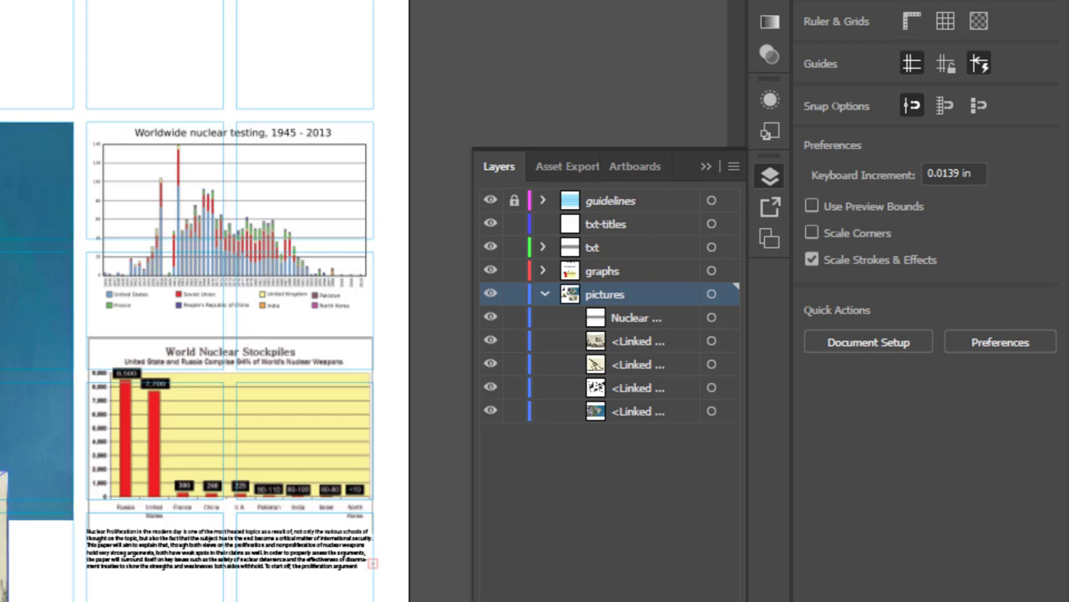
left_click(544, 294)
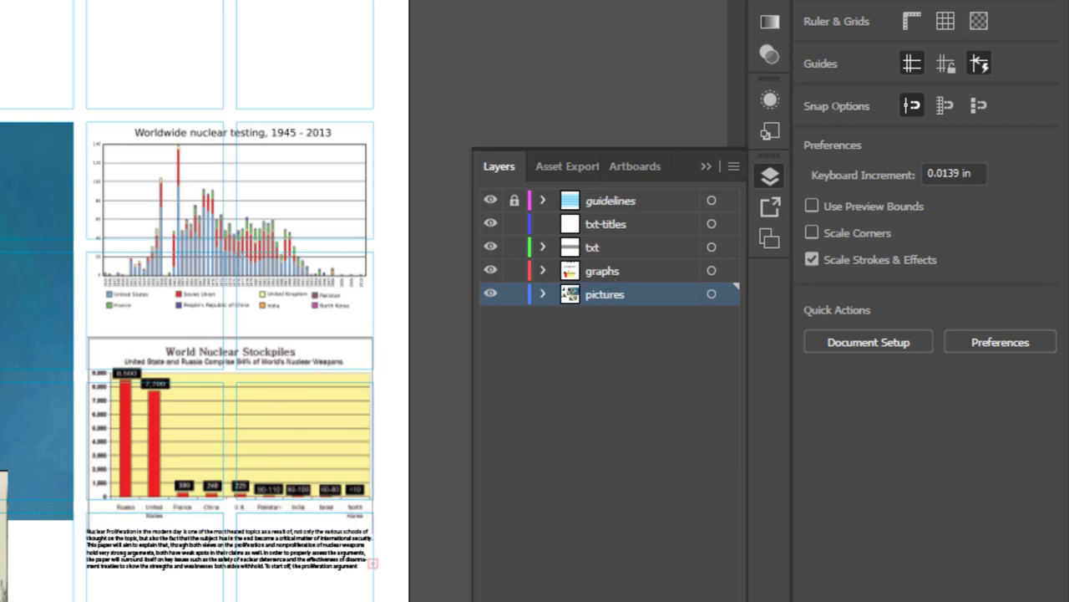
Move the text block under the missile photo from the pictures layer to txt, hiding txt to confirm.
left_click(726, 293)
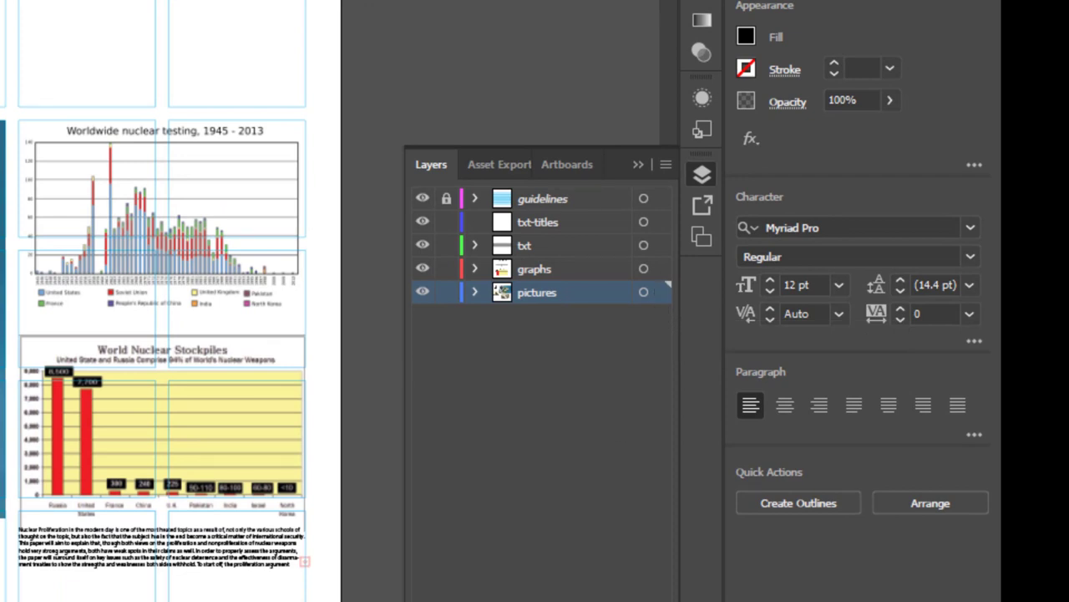
key("ctrl+shift+a")
key("ctrl+a")
left_click(644, 293)
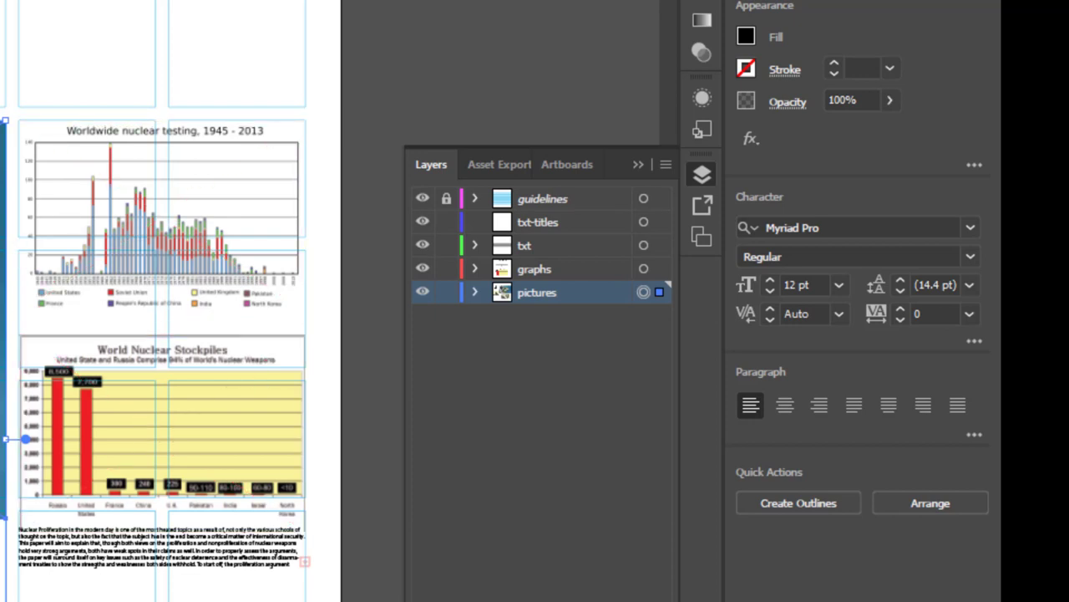
key("ctrl+shift+a")
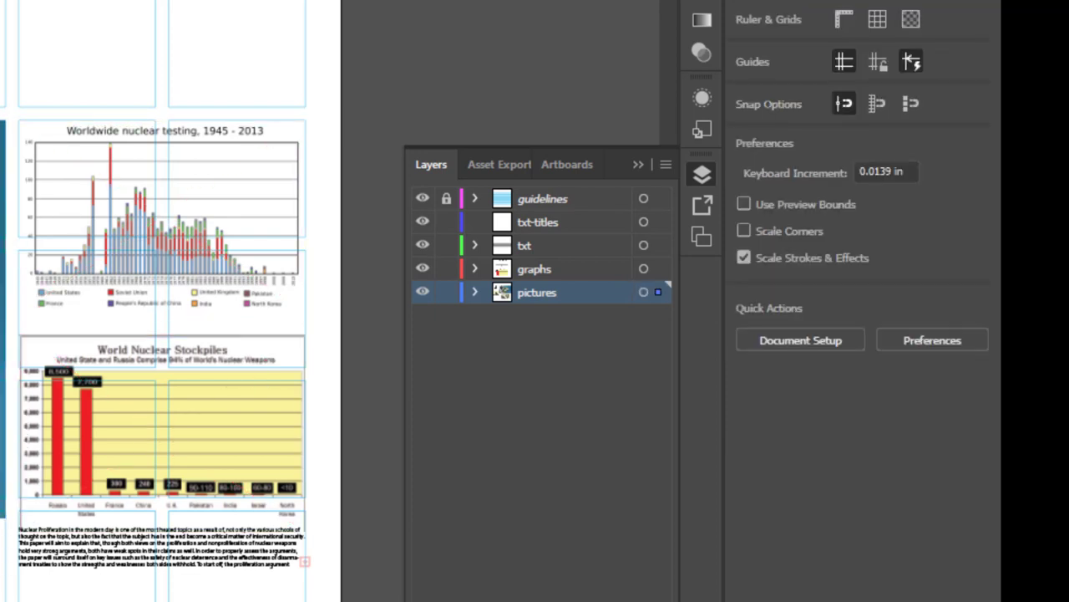
key("t")
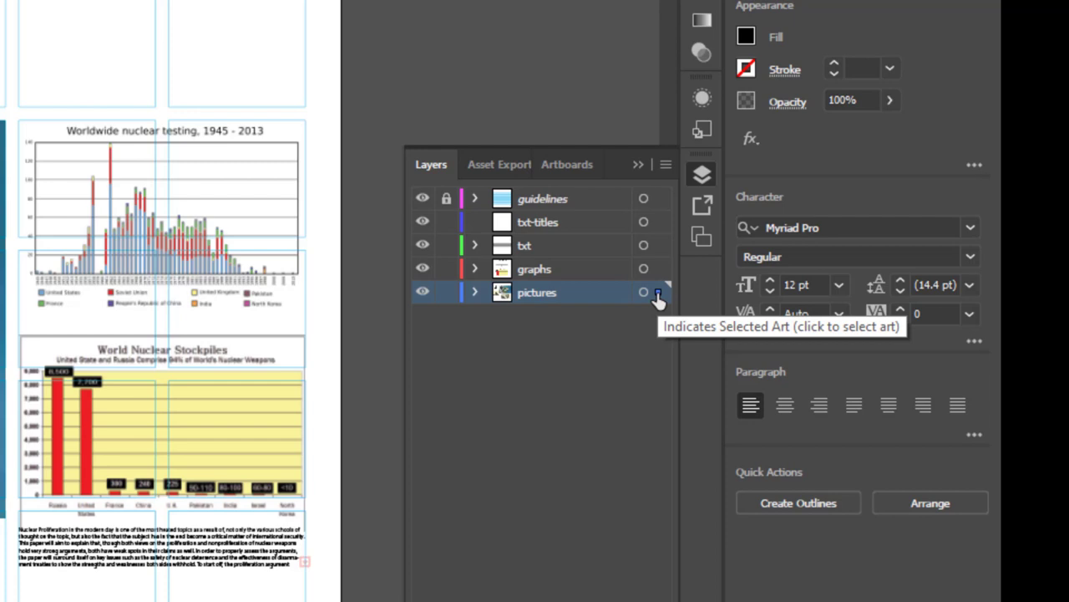
left_click_drag(657, 295, 659, 249)
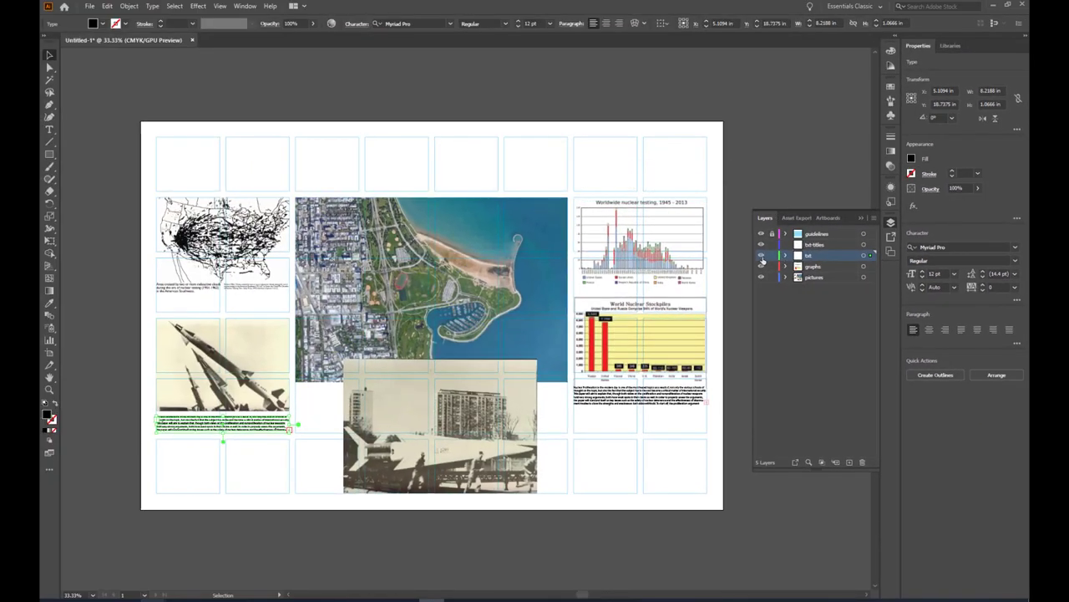
left_click(762, 256)
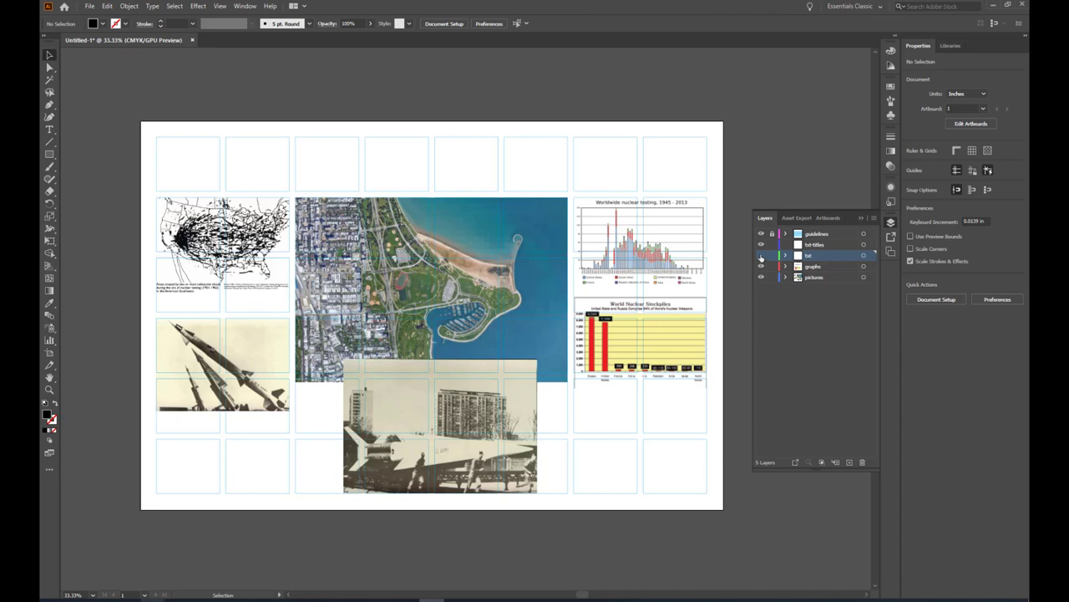
Show the txt layer again and Alt-drag a copy of the missile-photo text onto the aerial photo.
left_click(761, 255)
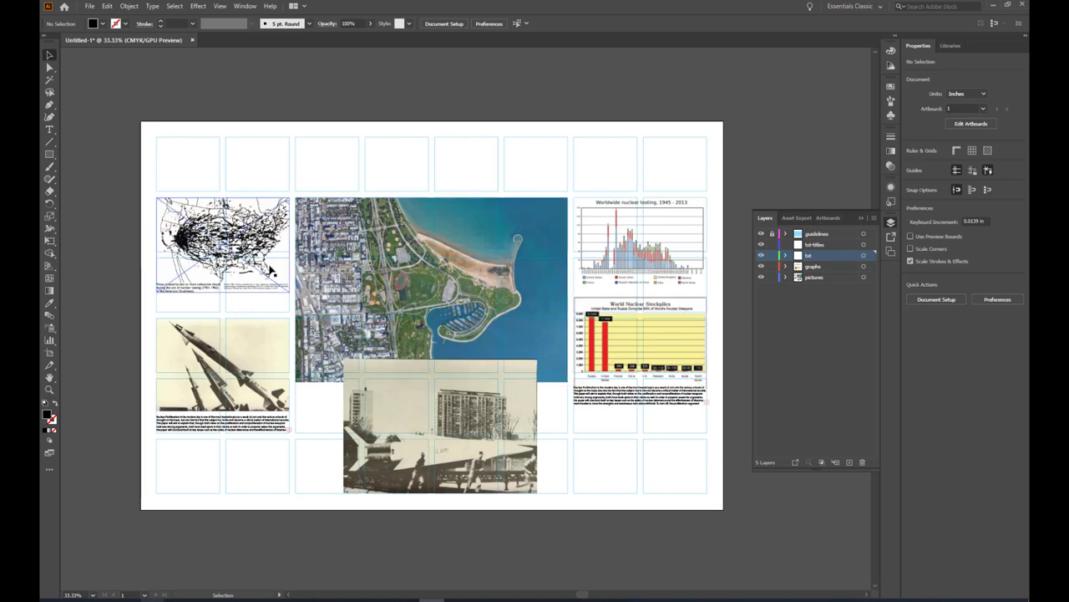
left_click(241, 426)
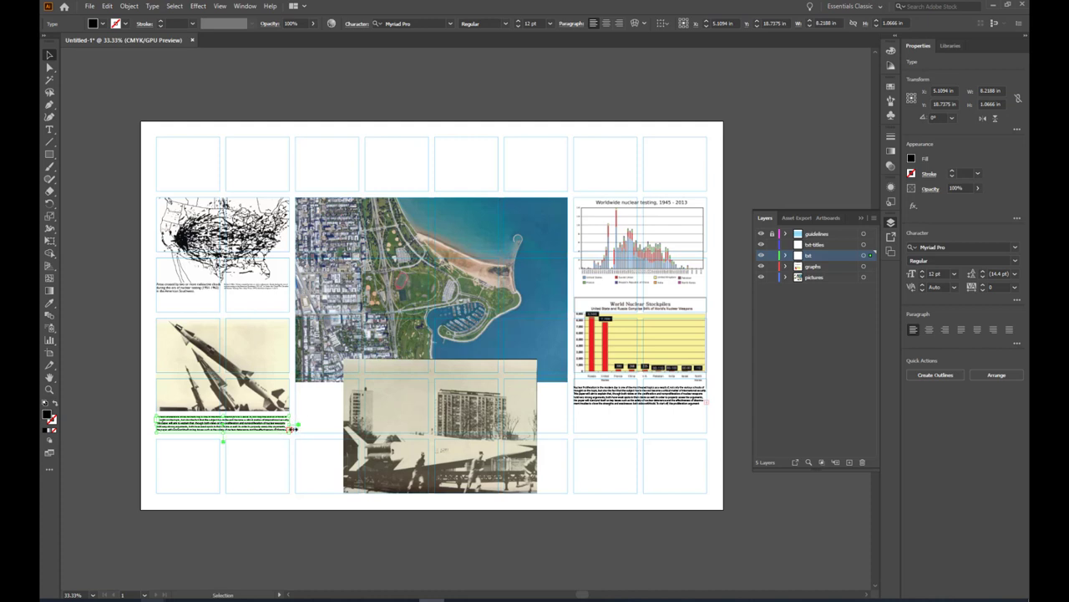
left_click_drag(293, 428, 535, 324)
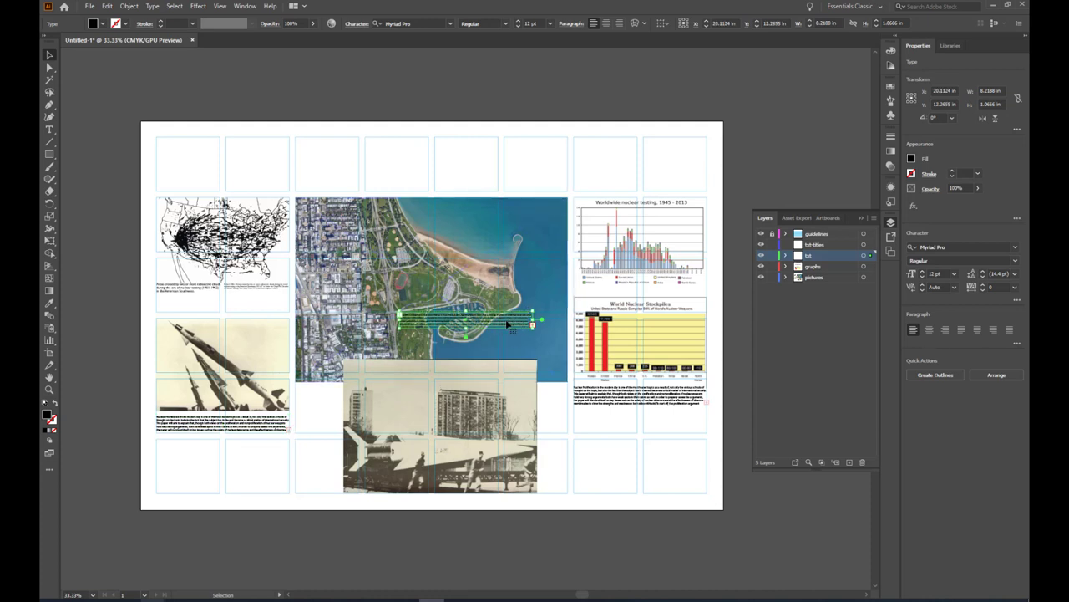
Nudge the text copy higher on the aerial photo, then cancel the placement so it disappears.
left_click_drag(507, 324, 535, 219)
key("ctrl+shift+a")
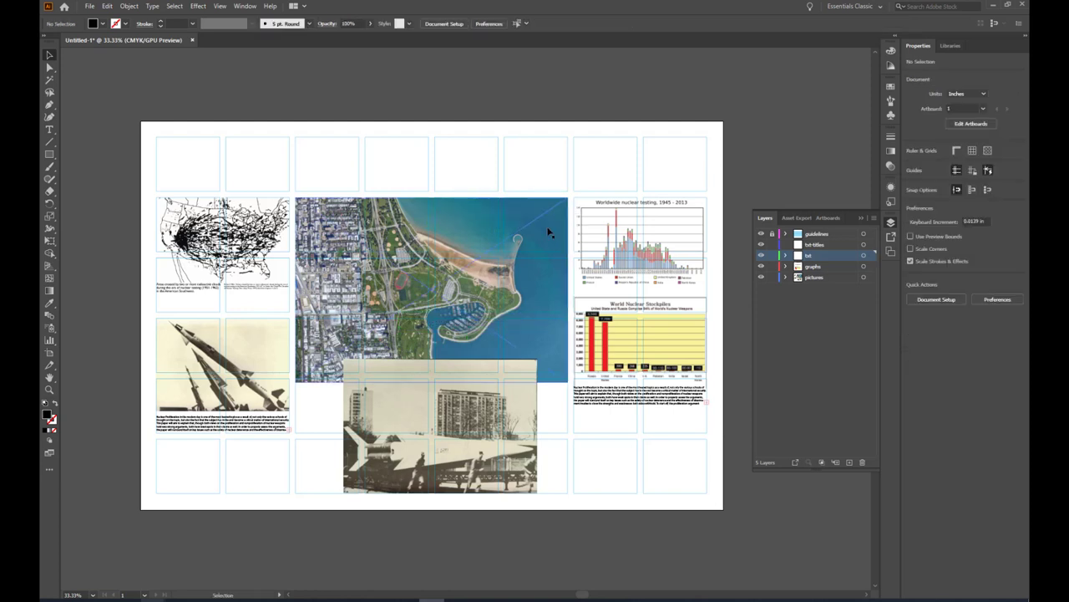
Alt-drag a new copy of the missile-photo text block to the top of the aerial photo.
left_click(256, 425)
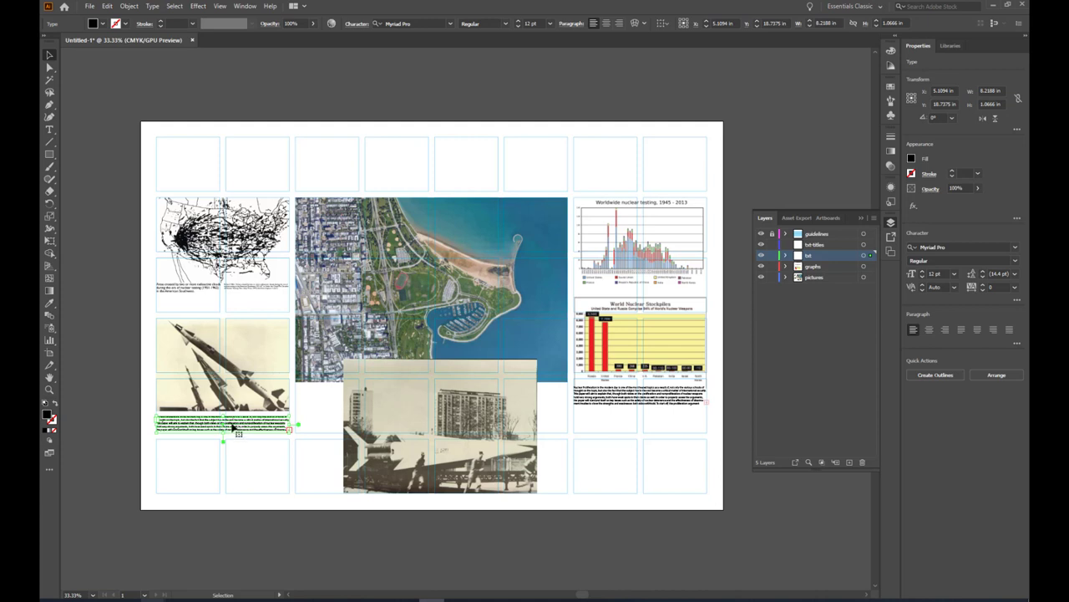
left_click_drag(234, 426, 504, 215)
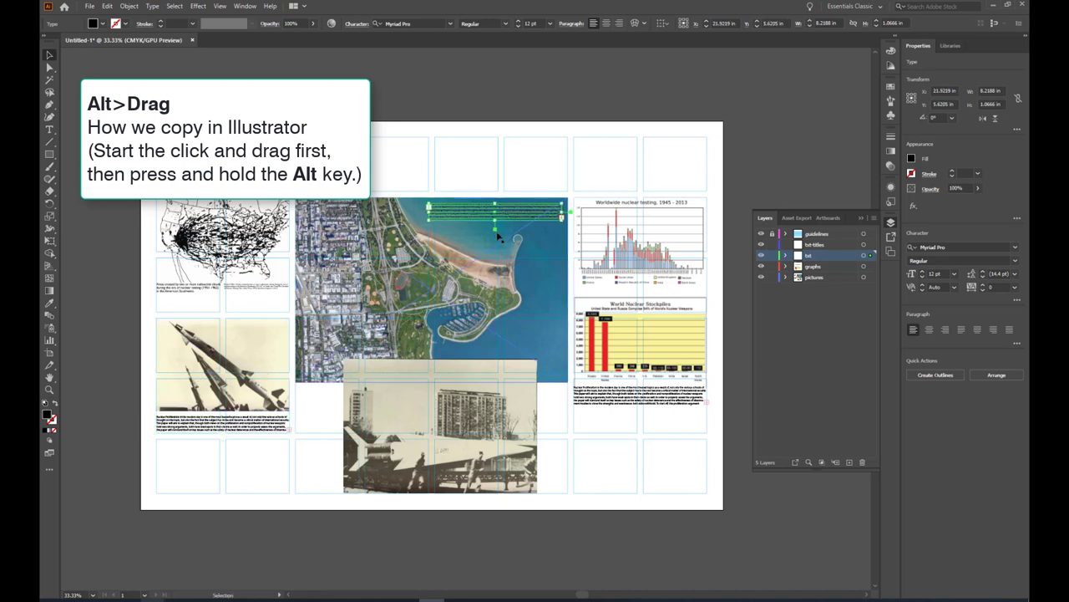
Give the copied text block on the aerial photo a White fill, then zoom out to the full poster.
left_click(819, 157)
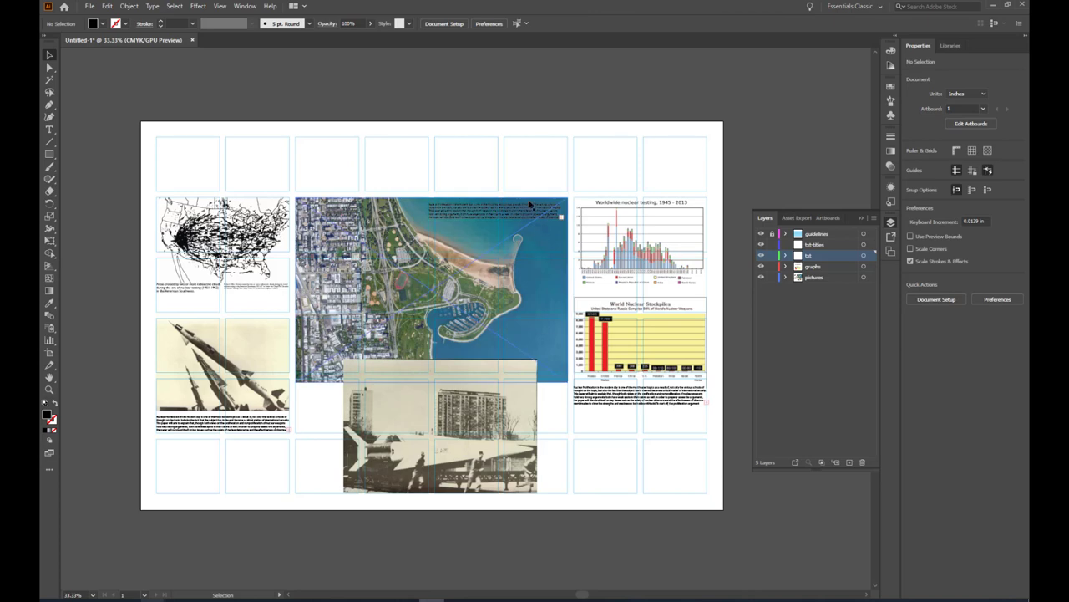
scroll(512, 192, "up", 3)
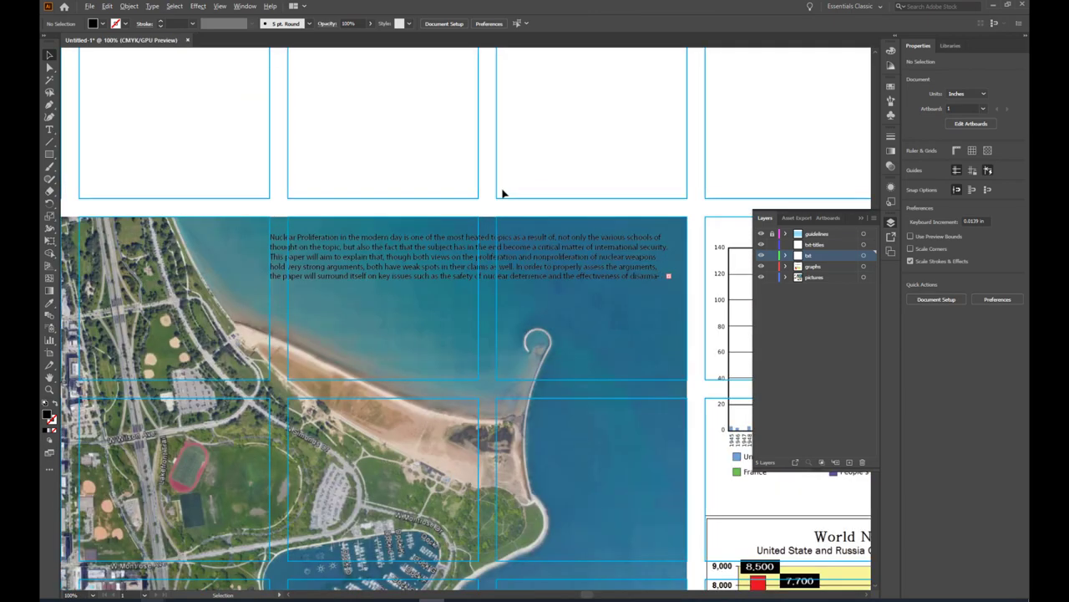
scroll(396, 187, "down", 1)
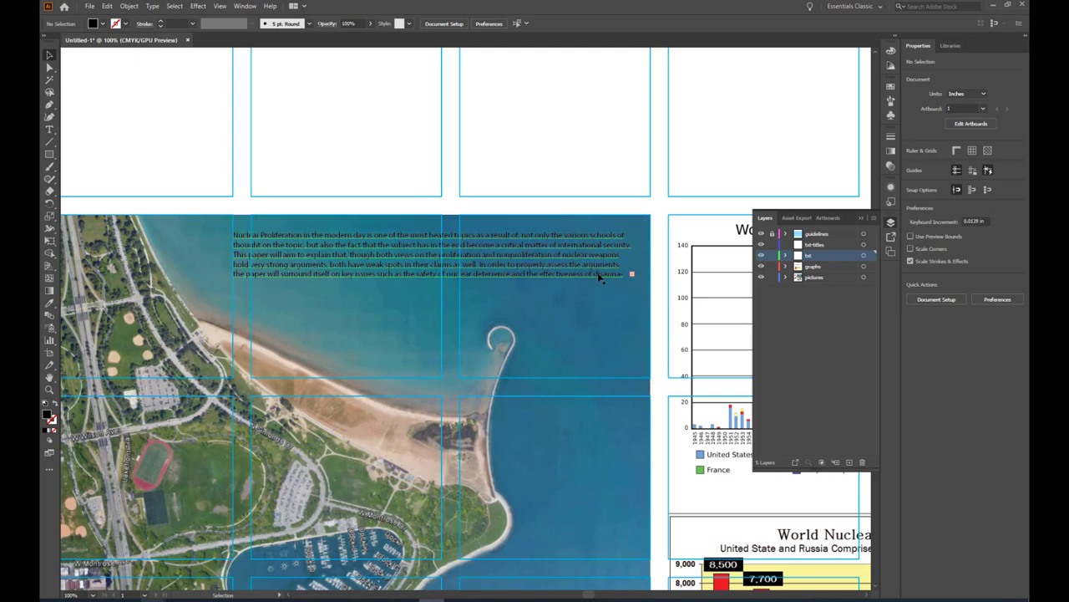
left_click(622, 274)
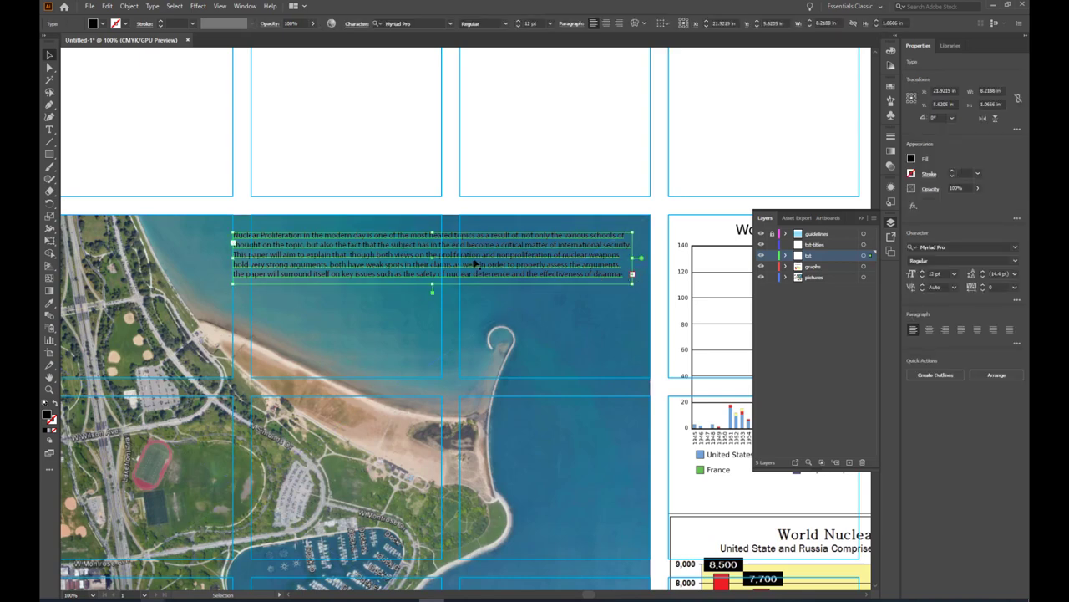
left_click(103, 23)
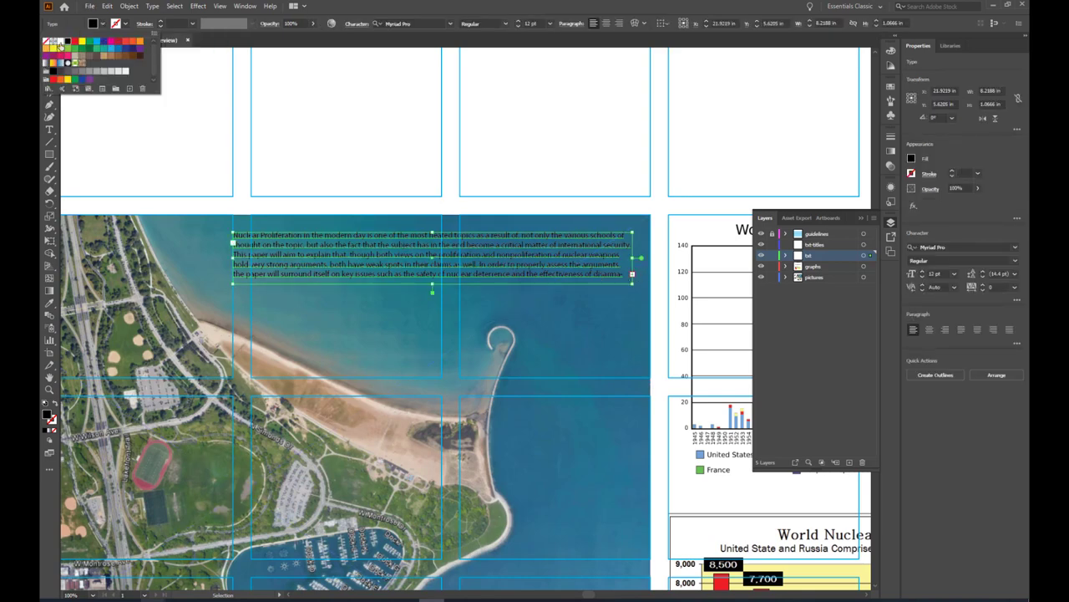
left_click(62, 45)
left_click(339, 140)
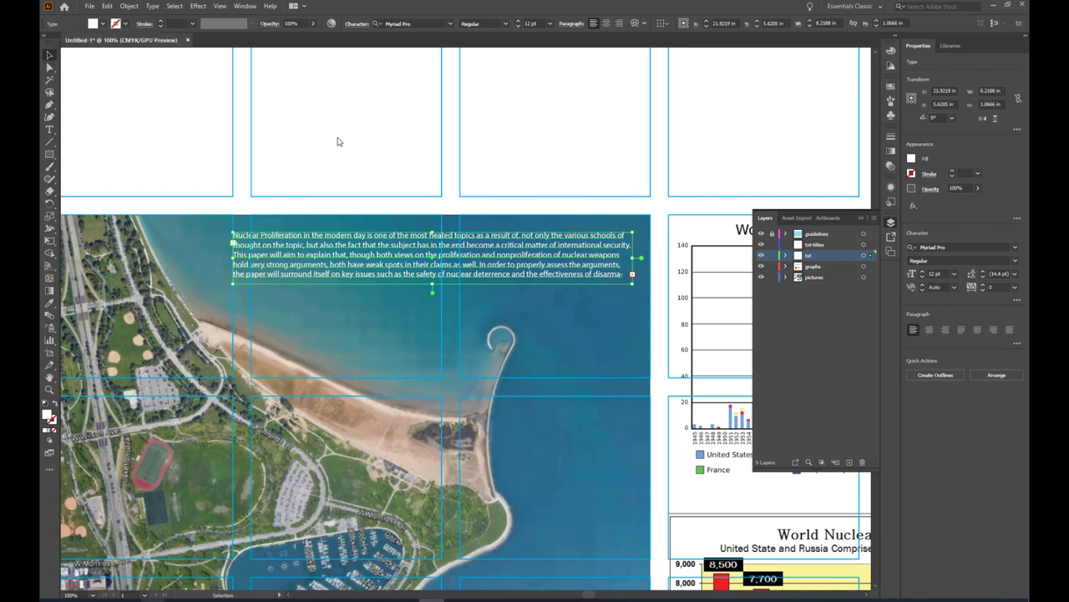
left_click(340, 139)
key("ctrl+minus")
key("ctrl+minus")
key("ctrl+minus")
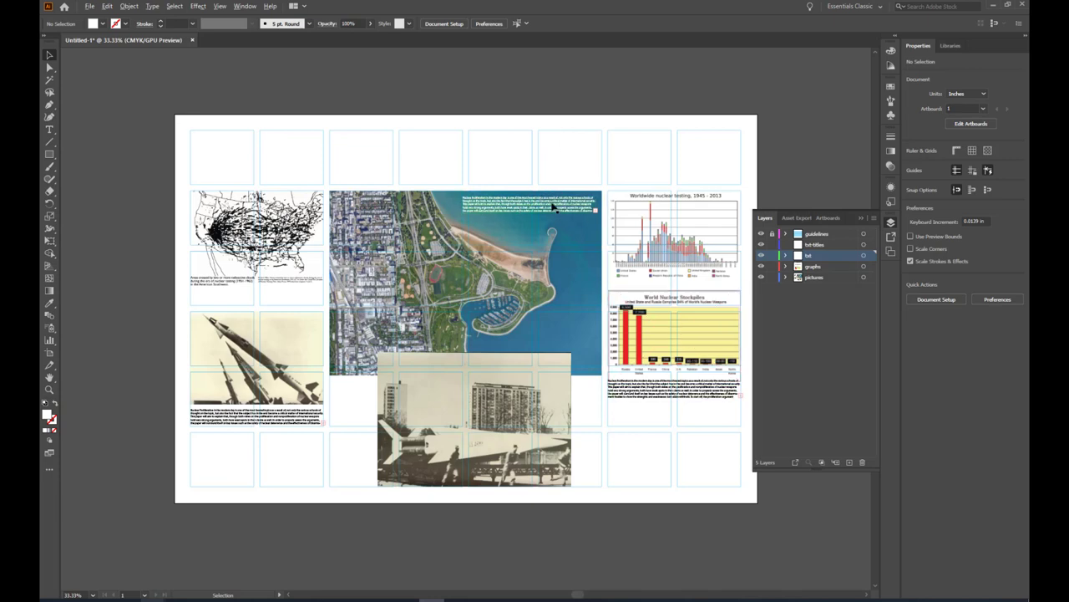
scroll(554, 206, "up", 3)
scroll(580, 126, "down", 2)
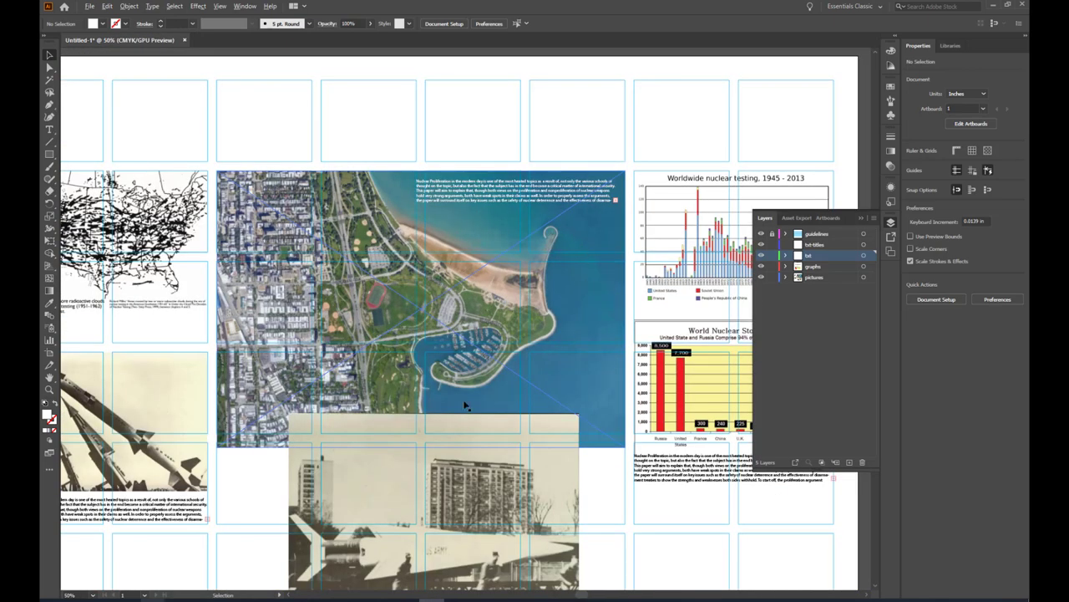
scroll(564, 351, "down", 1)
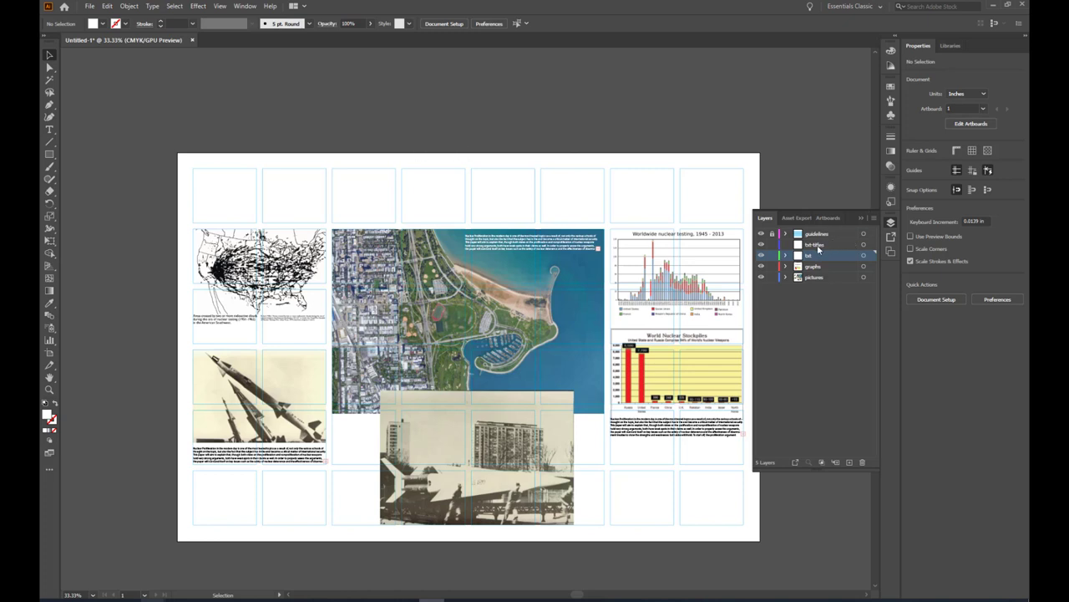
Draw an empty title text frame across the top of the poster on the txt-titles layer.
left_click(816, 245)
left_click(48, 130)
left_click_drag(194, 169, 548, 208)
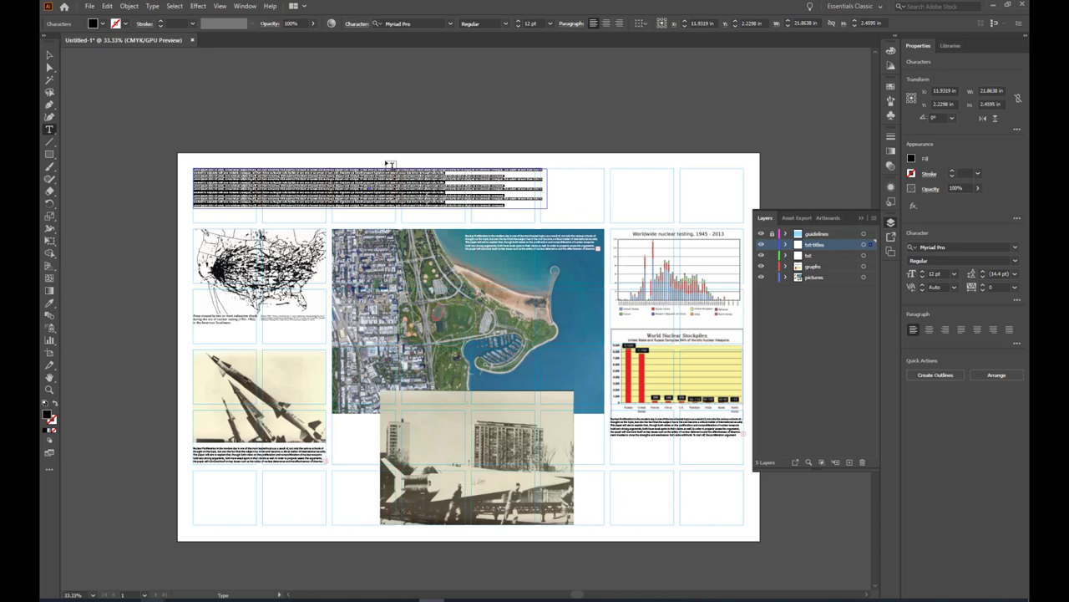
key("BackSpace")
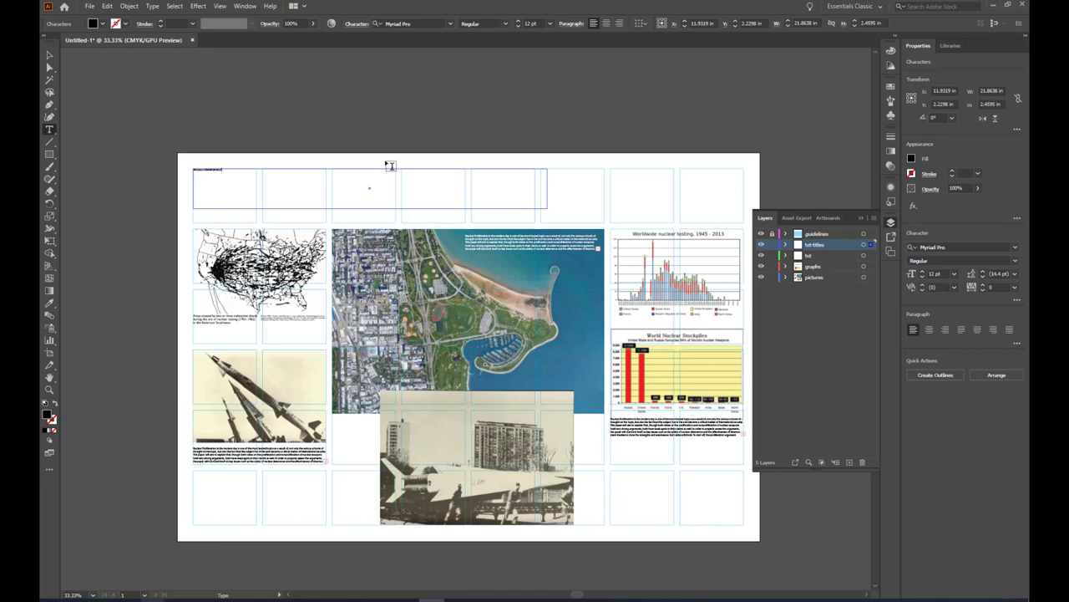
Set the title to 144 pt and widen its frame so MONTROSE fits.
left_click(49, 55)
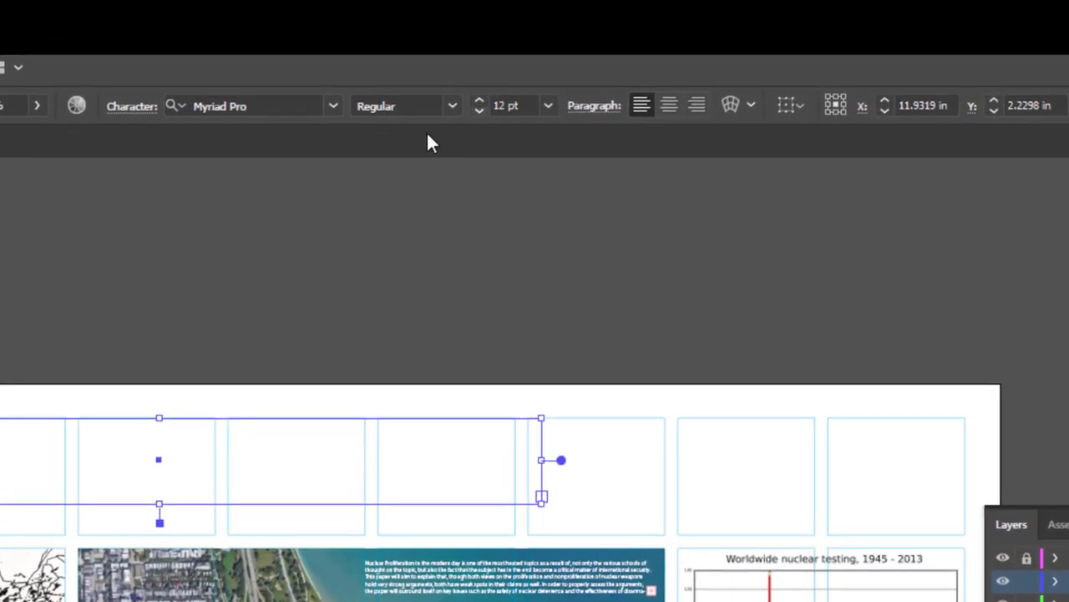
left_click(527, 105)
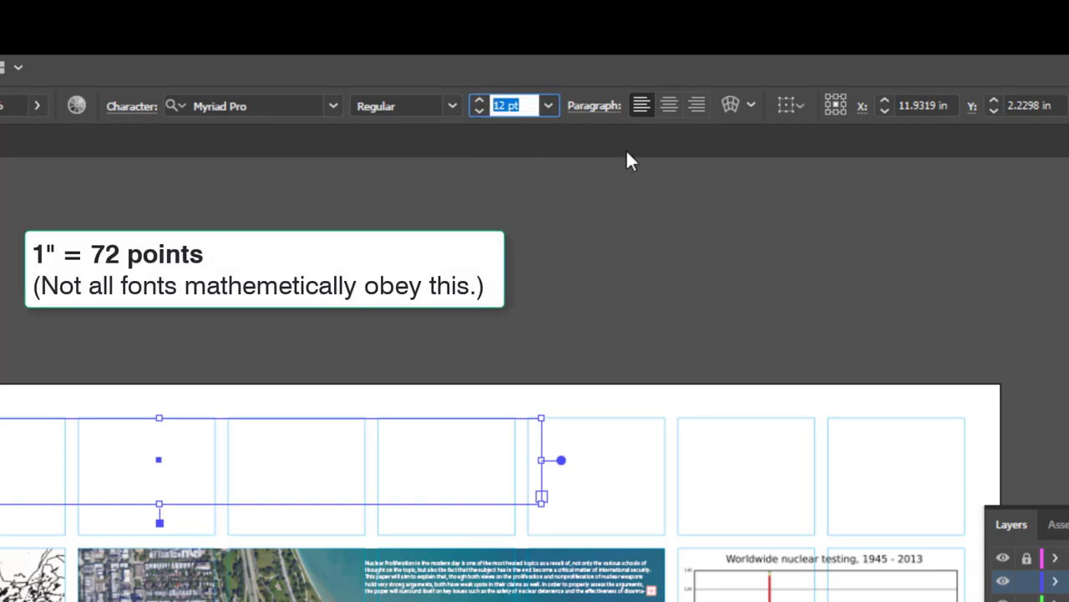
type("144")
key("Return")
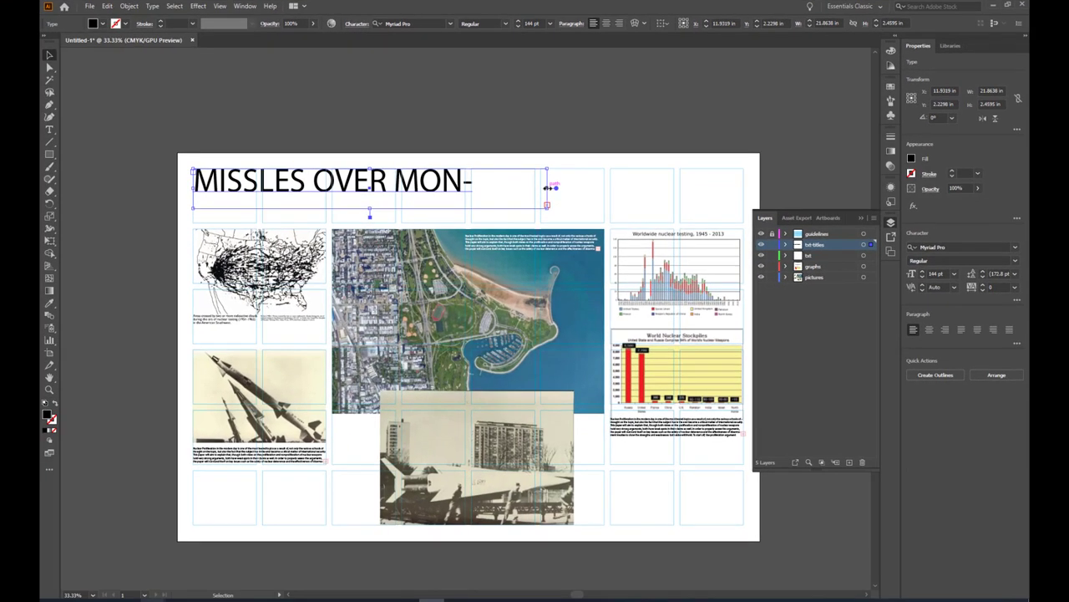
left_click_drag(547, 187, 629, 187)
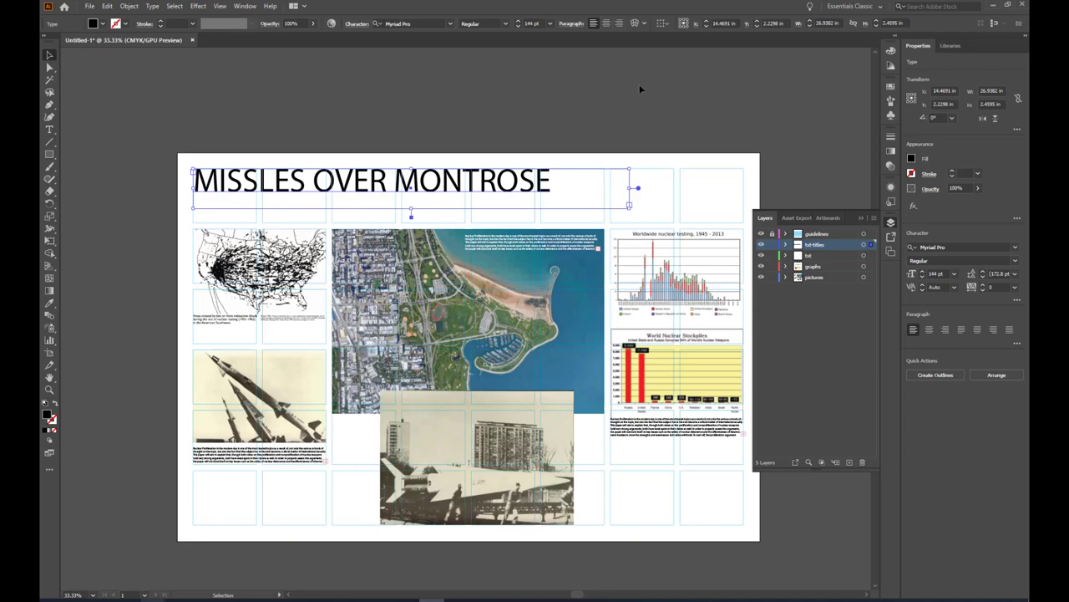
Try a 1" (72 pt) title size, then restore the title to 144 pt.
left_click(526, 25)
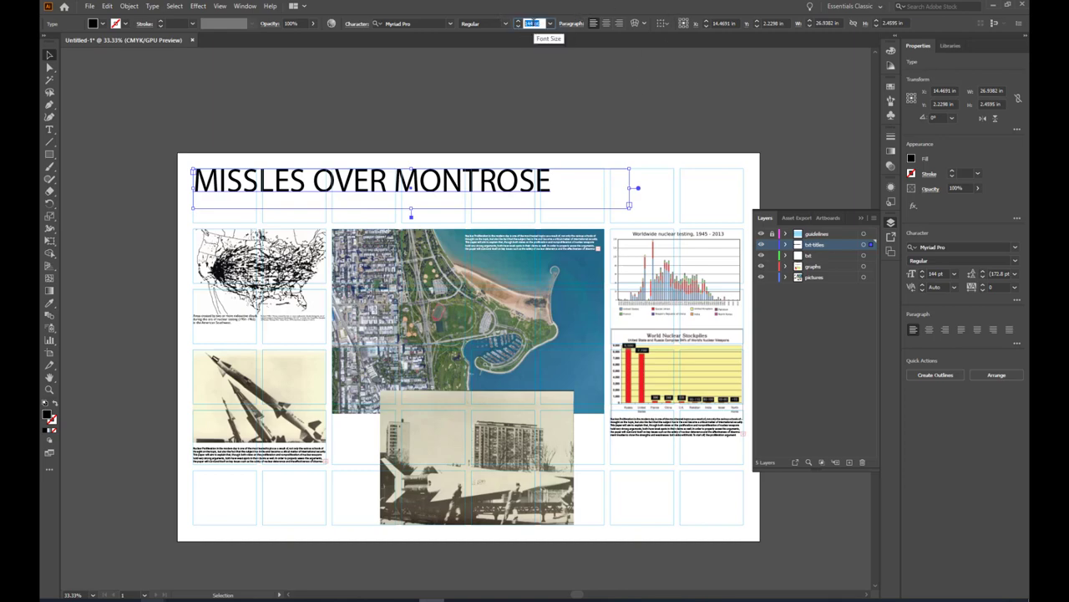
type("1")
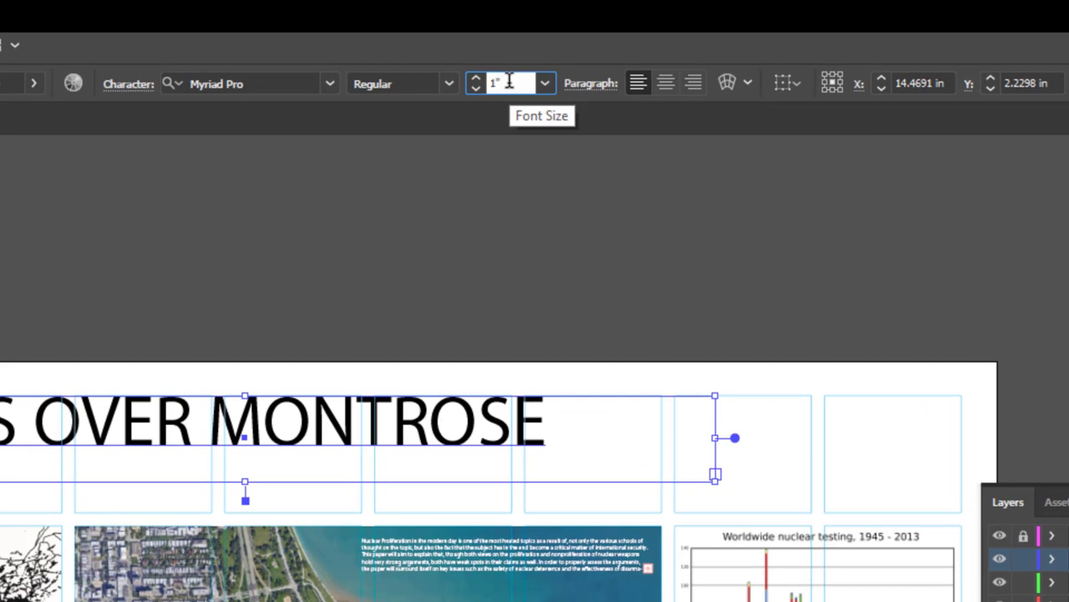
type("\"")
key("Return")
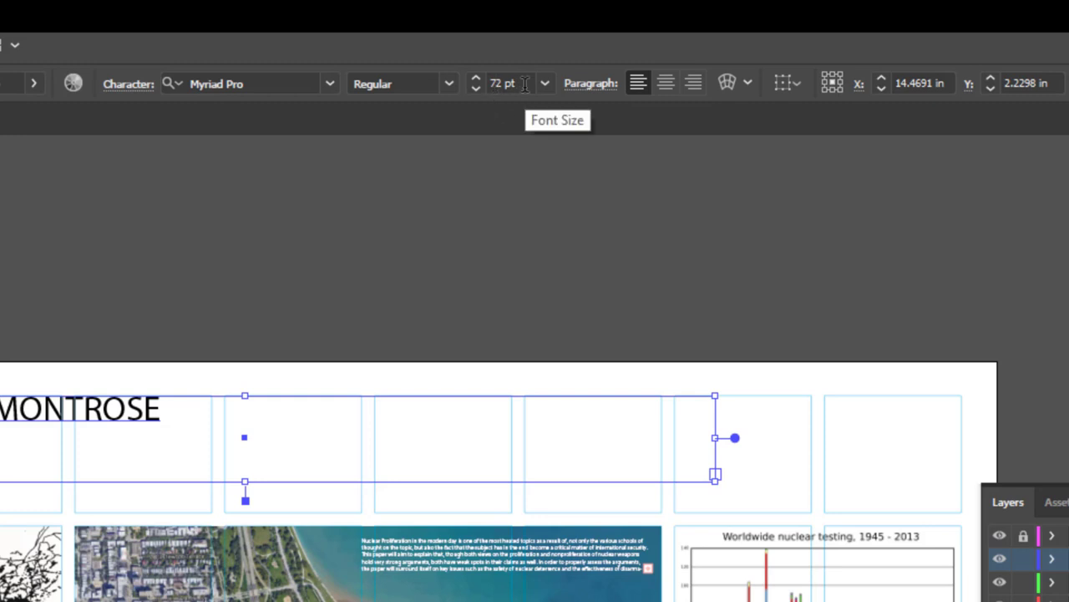
left_click(528, 83)
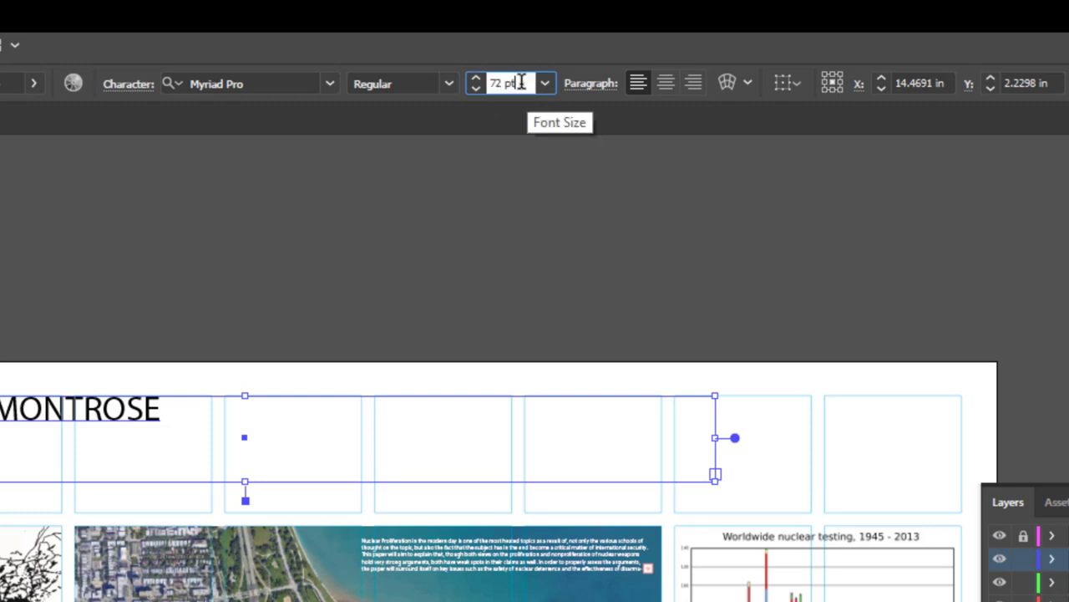
type("144")
key("Return")
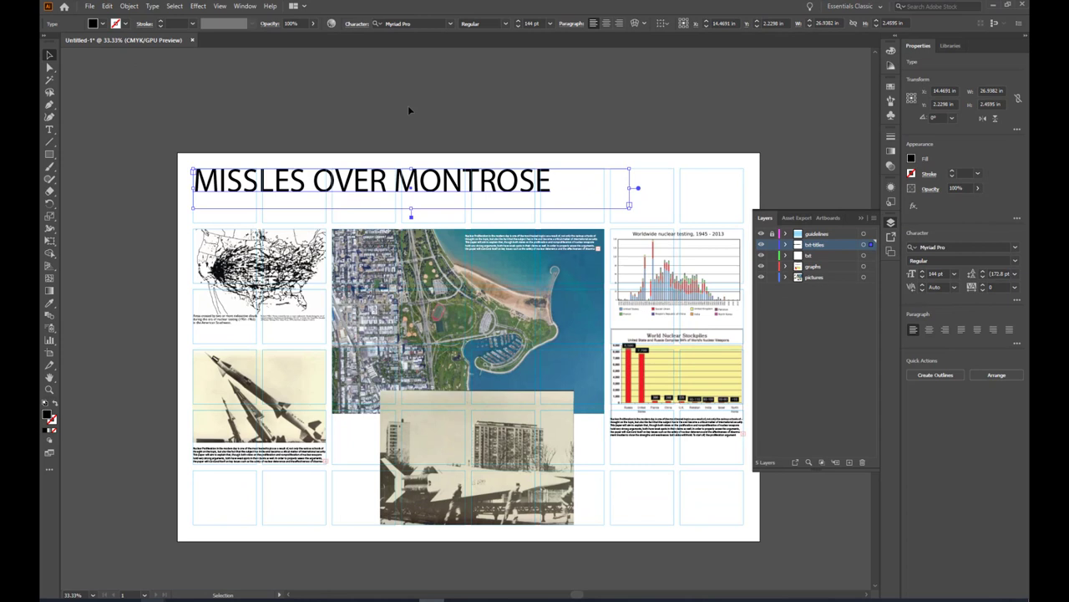
Select the title frame together with the missile photo's caption.
left_click(409, 110)
left_click(228, 195)
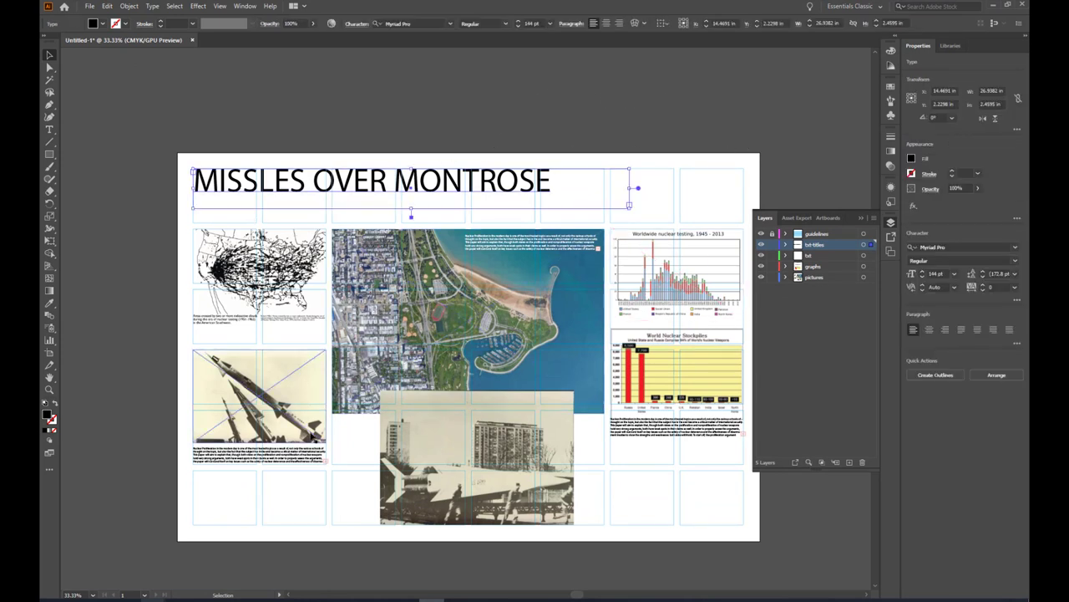
left_click(300, 456, "shift")
left_click(666, 440, "shift")
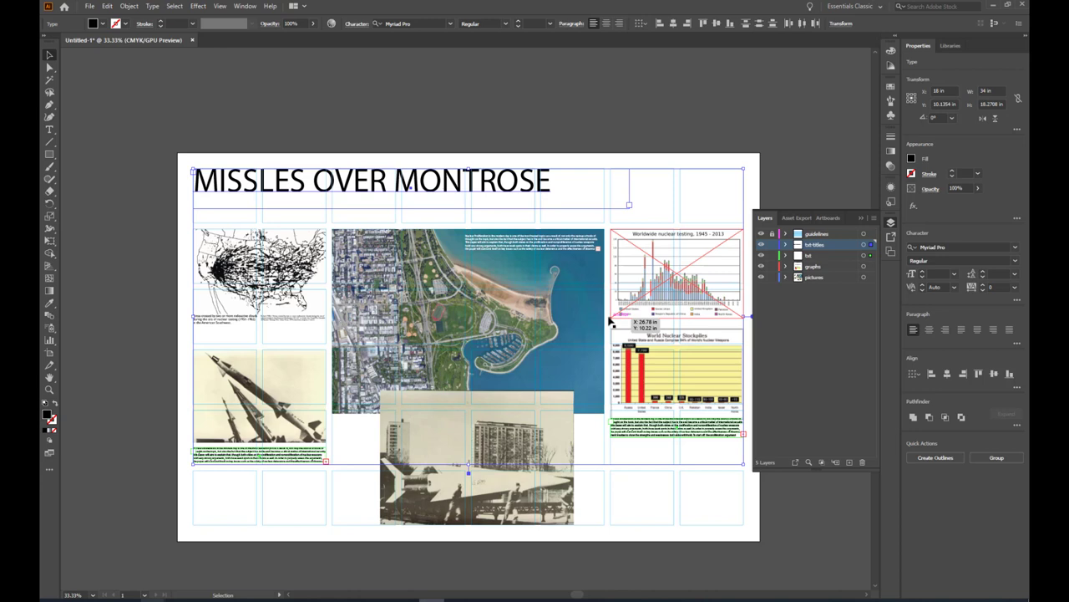
left_click_drag(610, 320, 611, 320)
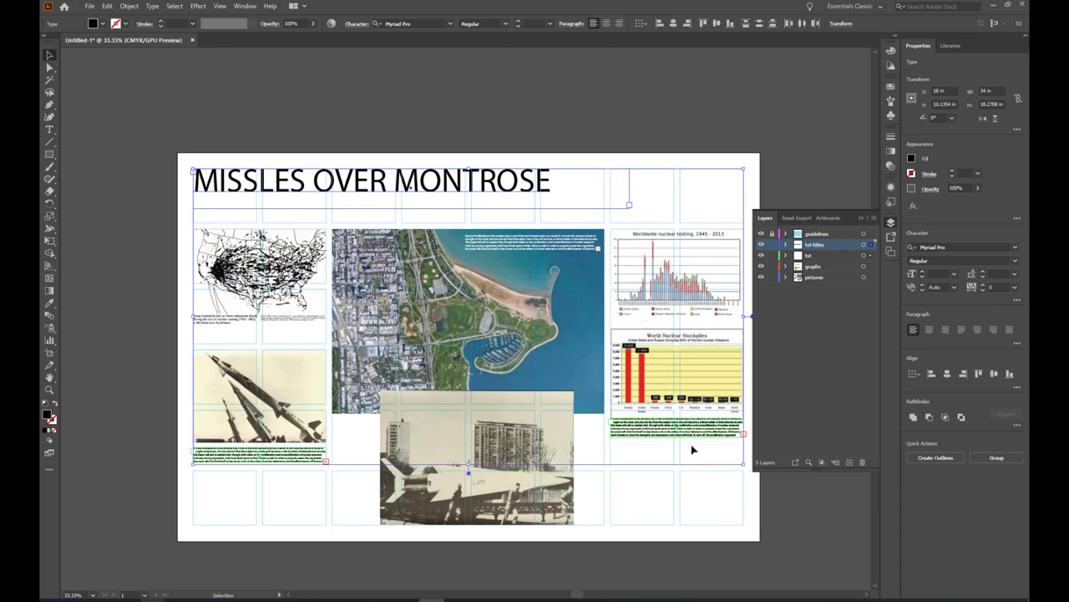
Change the font of the selected title and caption text to Arial.
left_click(450, 24)
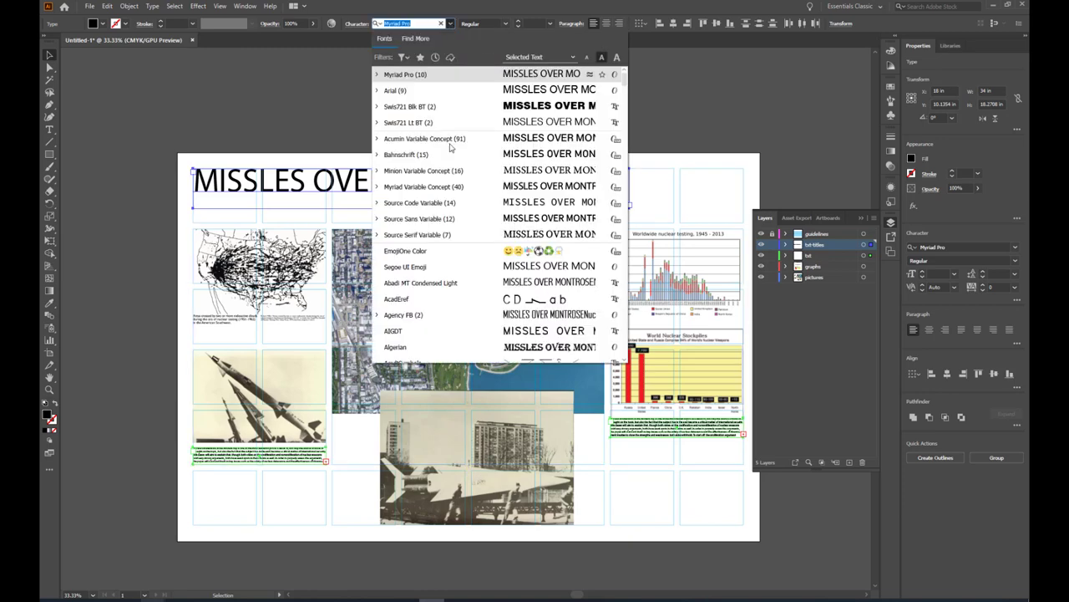
type("A")
scroll(470, 202, "down", 20)
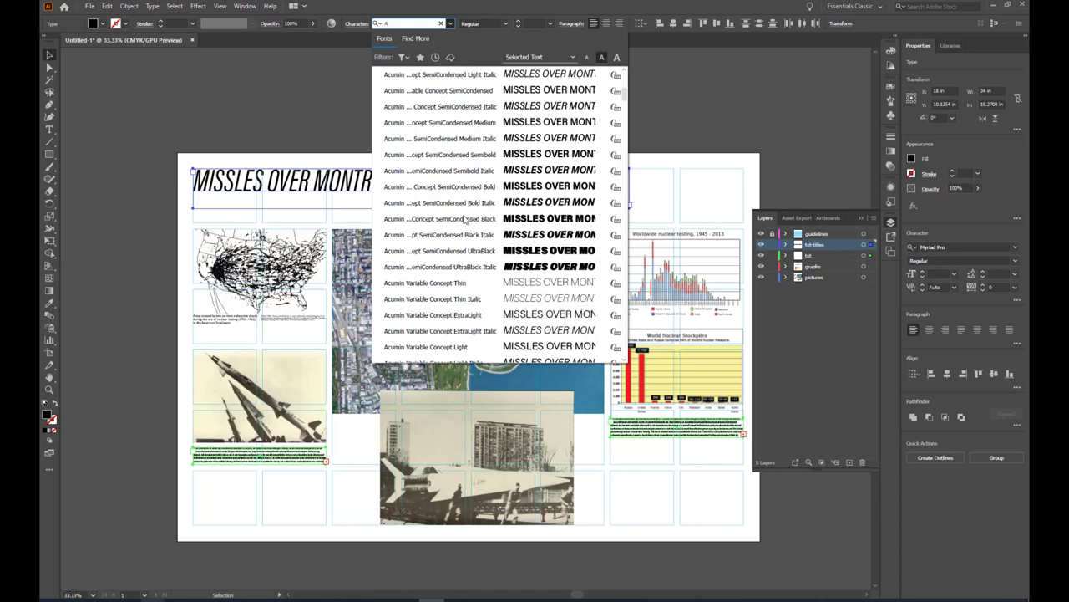
scroll(462, 233, "down", 10)
scroll(461, 236, "down", 2)
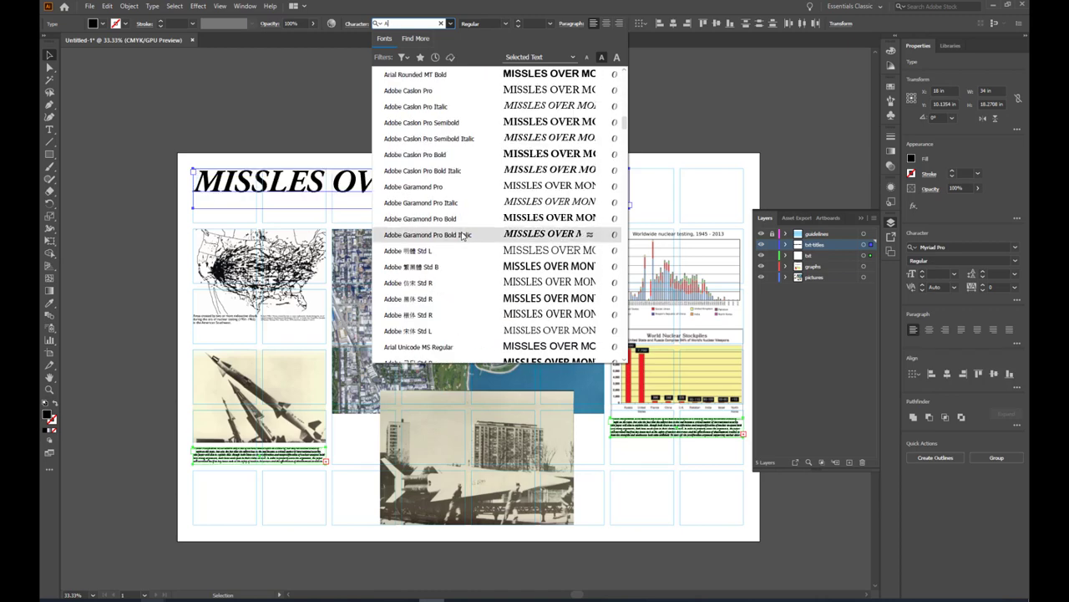
scroll(458, 238, "up", 5)
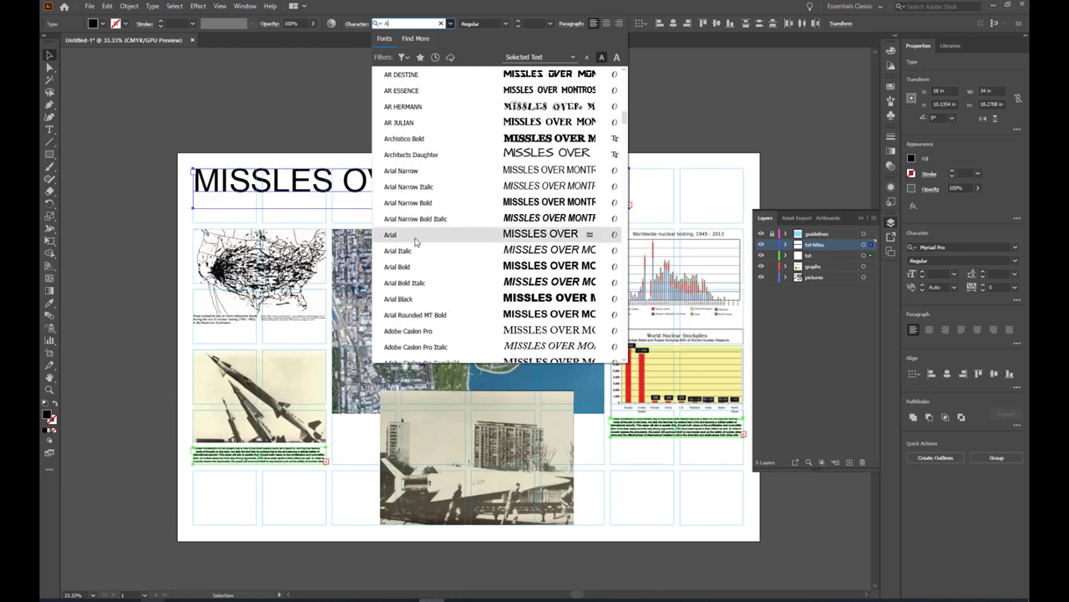
left_click(415, 240)
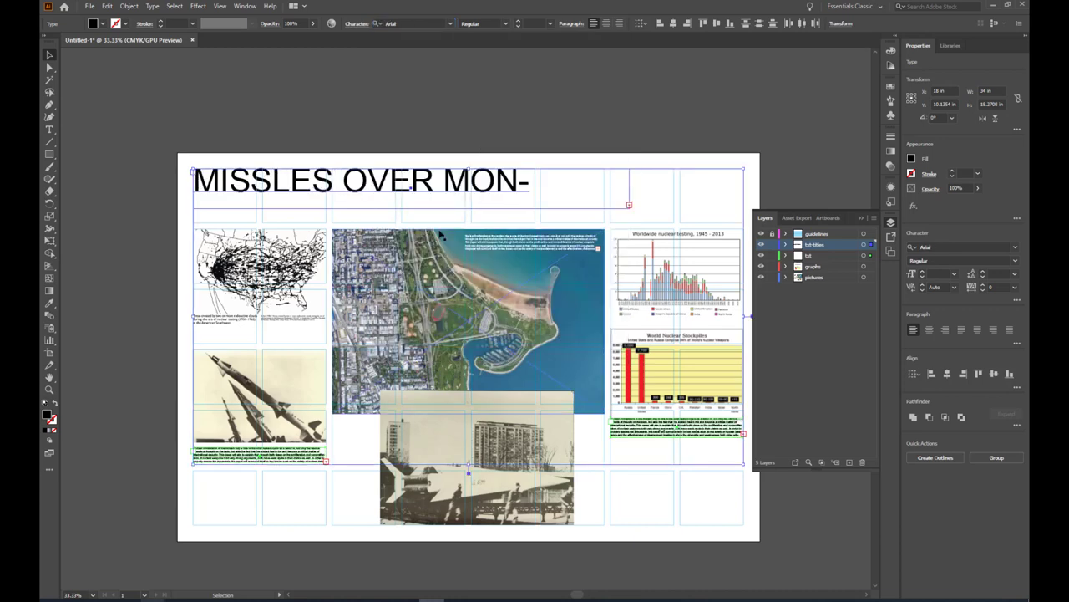
left_click(731, 104)
Widen the title frame so MISSLES OVER MONTROSE stays on one line.
left_click(477, 180)
left_click_drag(628, 187, 675, 186)
left_click(576, 102)
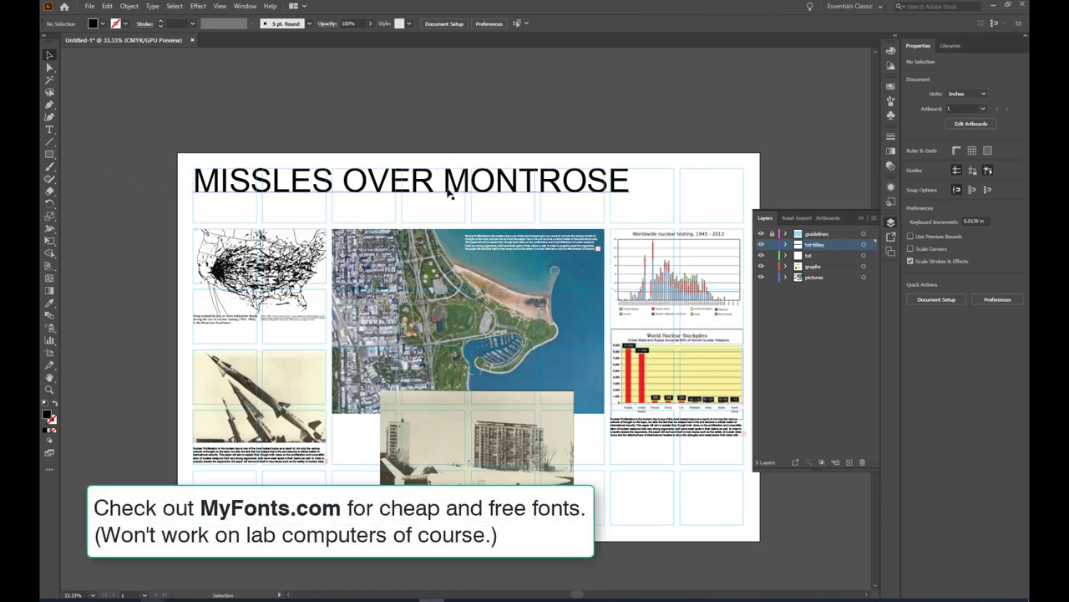
Set the title to Arial Black and widen its frame to fit the heavier text.
left_click(448, 193)
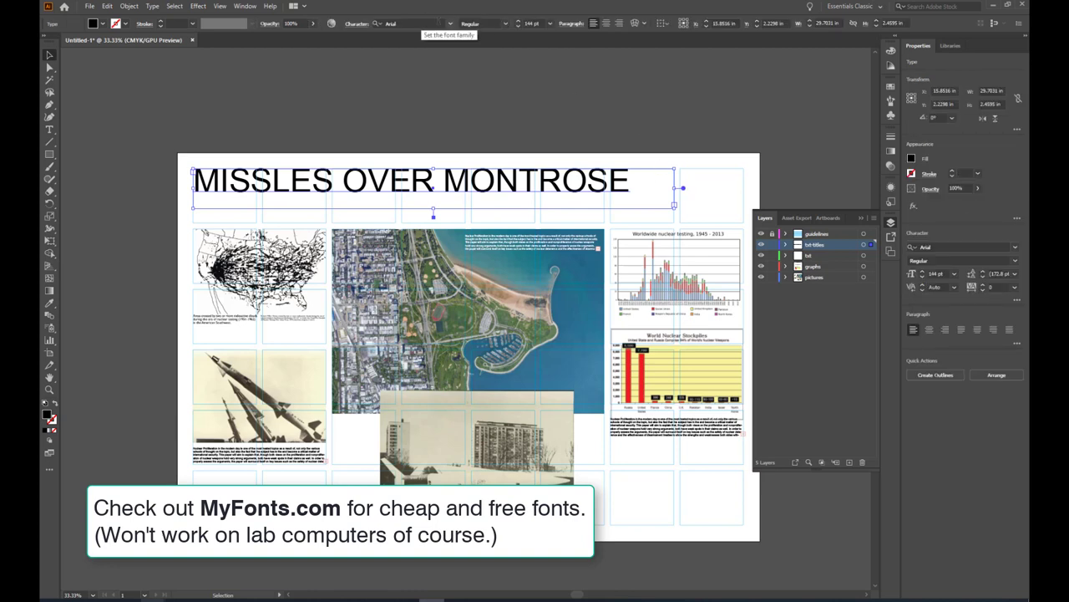
left_click(508, 26)
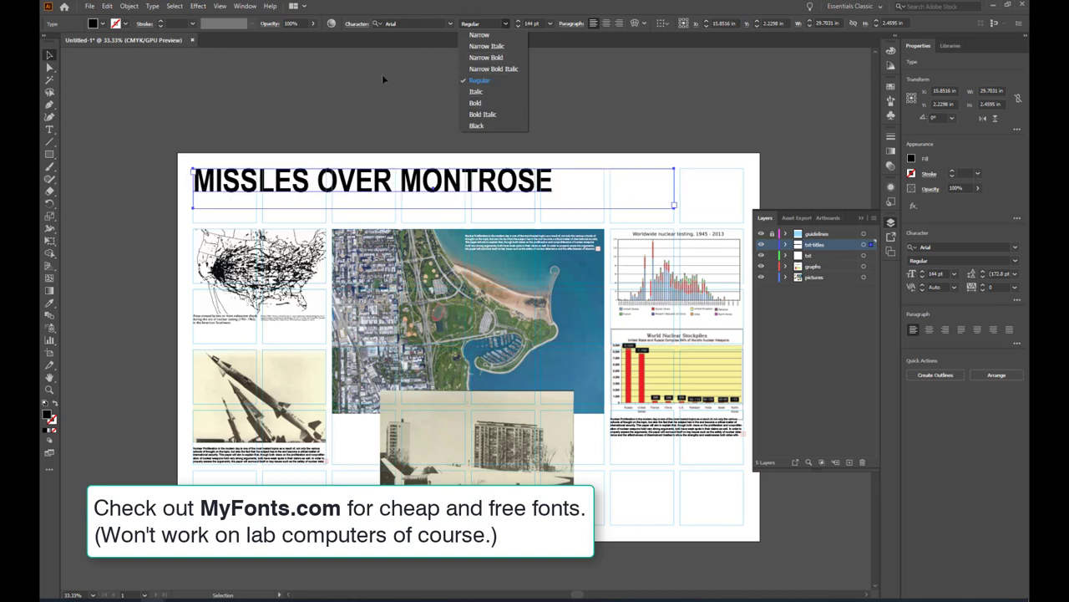
left_click(480, 80)
left_click(451, 24)
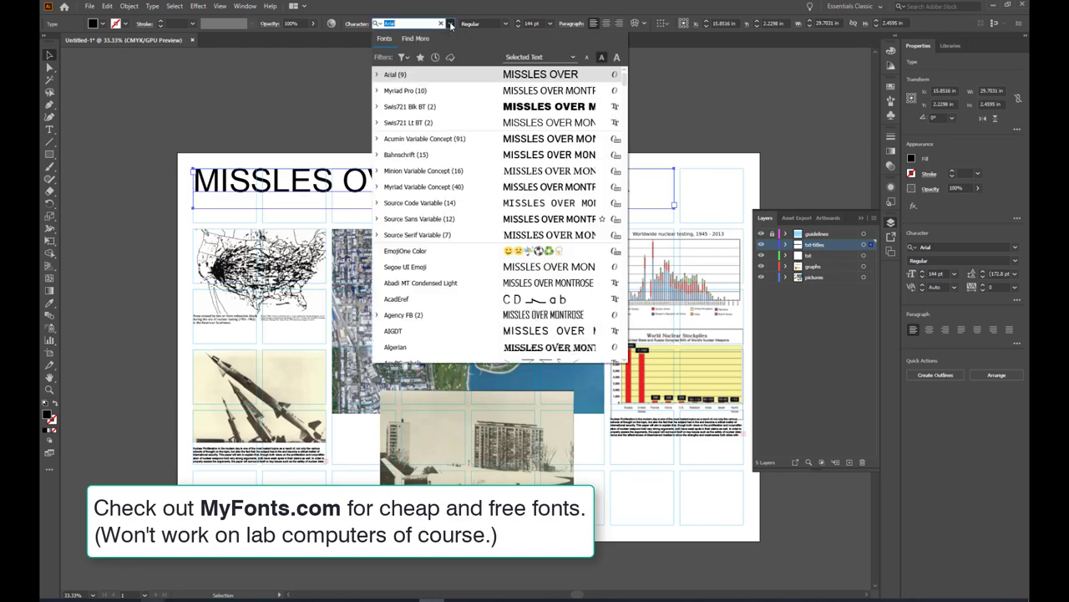
scroll(438, 329, "down", 5)
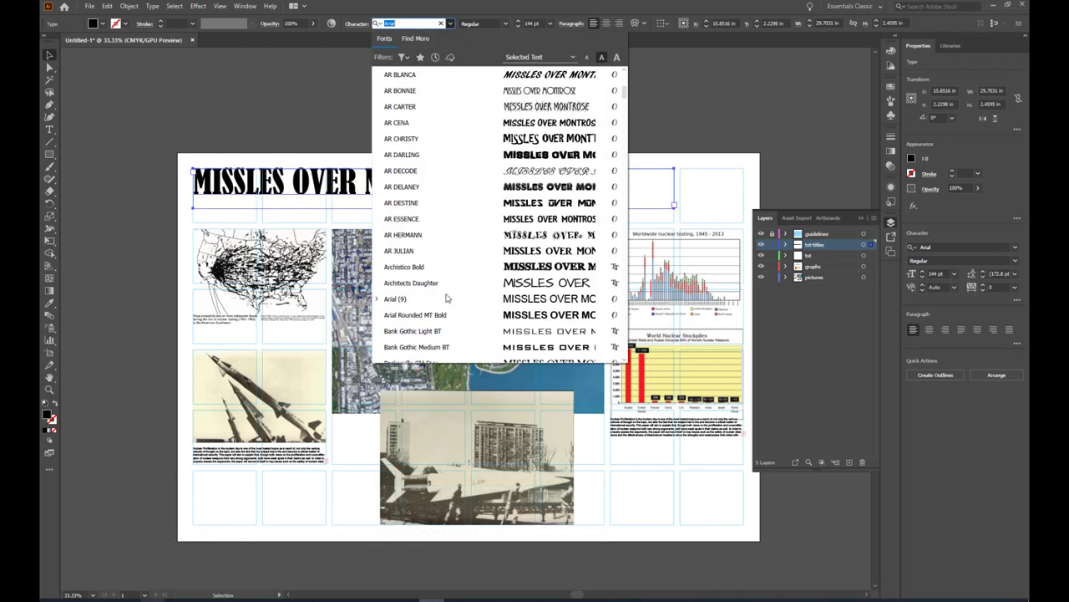
left_click(437, 299)
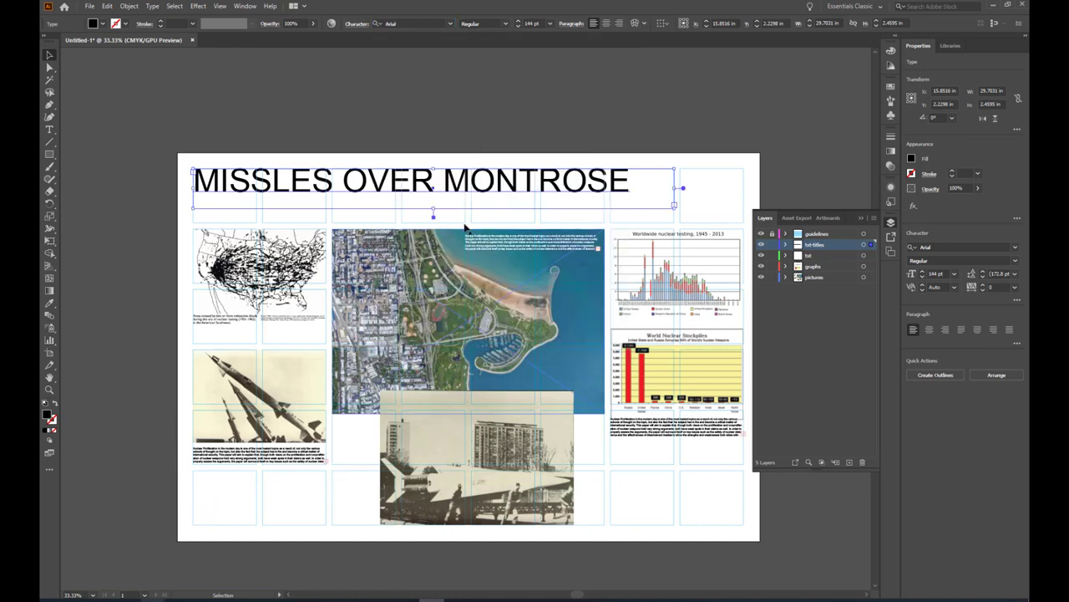
left_click(505, 24)
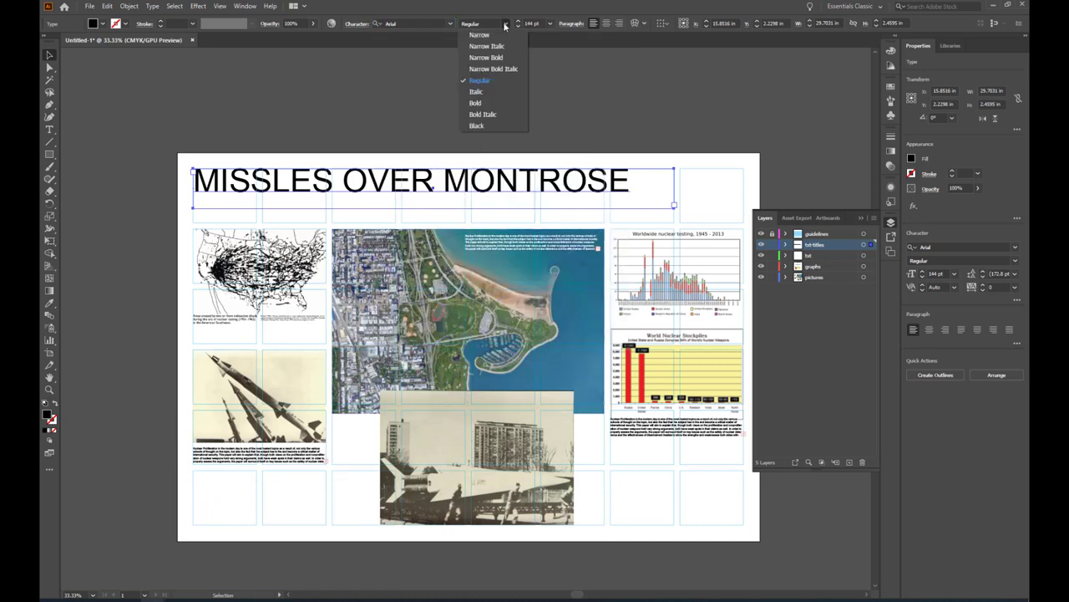
left_click(476, 126)
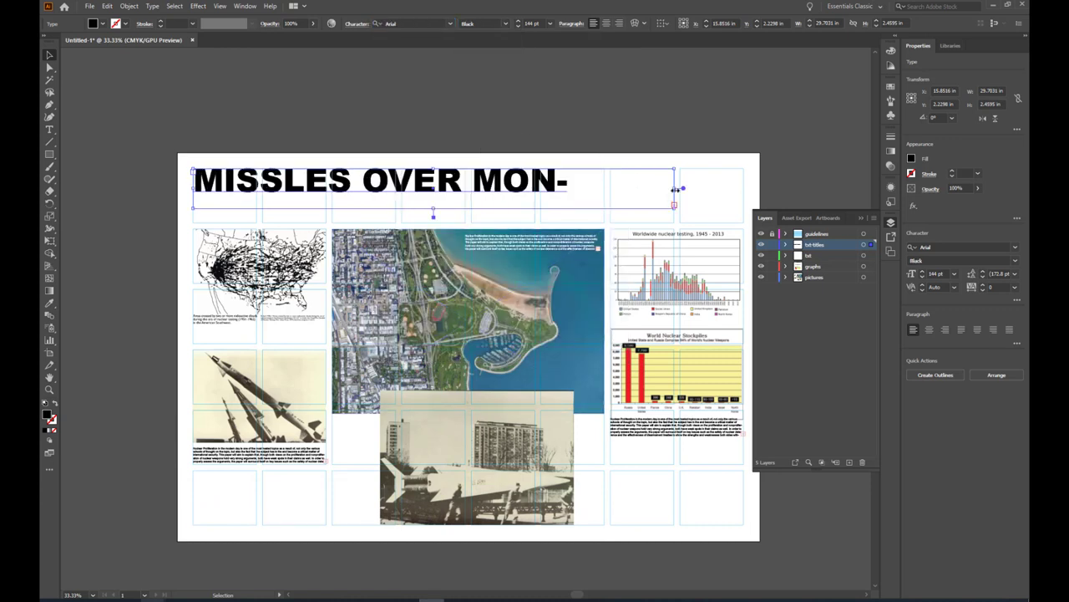
left_click_drag(675, 189, 712, 189)
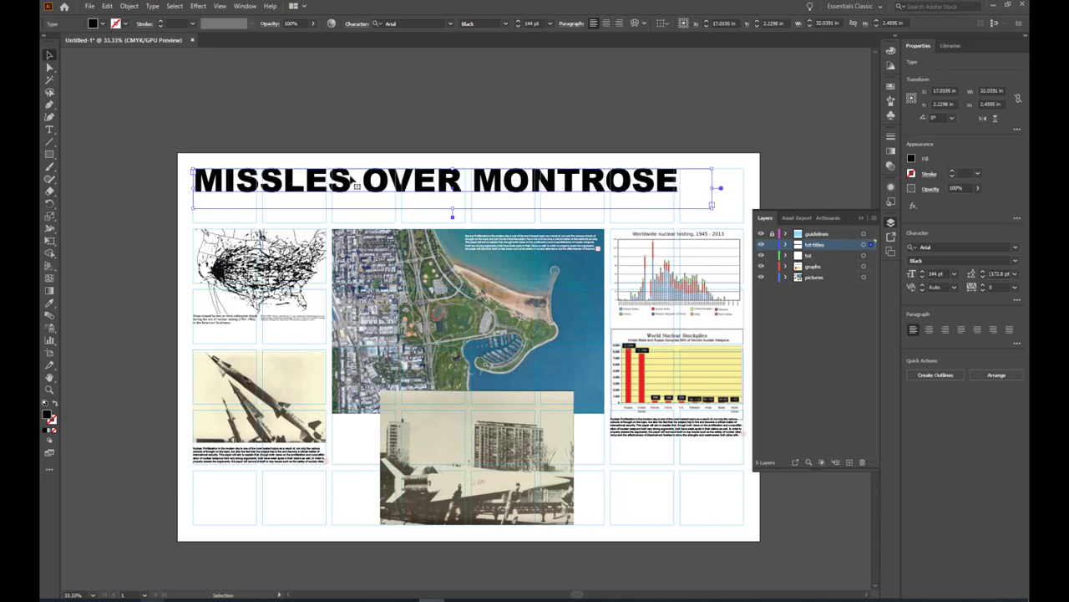
Reduce the title size to 1.5" (108 pt).
left_click(532, 24)
type("1.5 i")
key("Return")
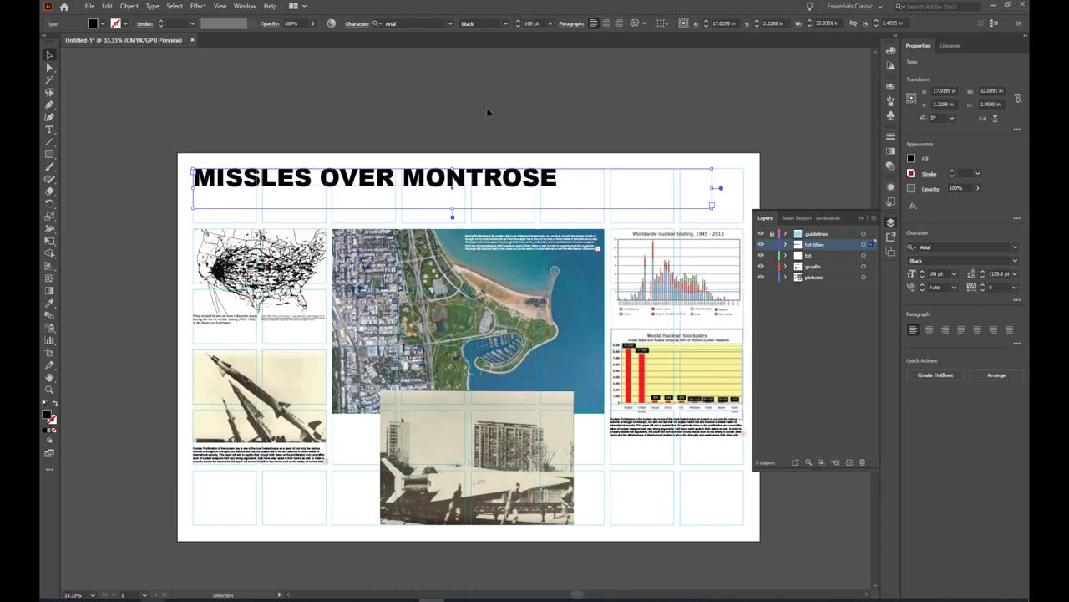
left_click(488, 112)
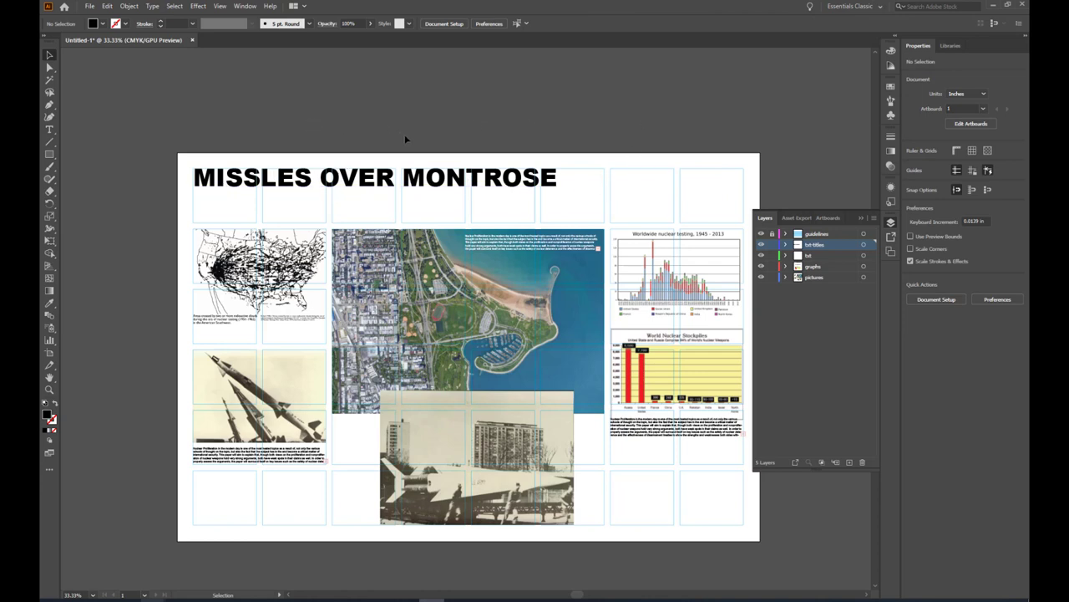
Toggle the txt-titles layer off and on to check it, then make the txt layer active.
scroll(336, 129, "down", 1)
scroll(204, 112, "up", 1)
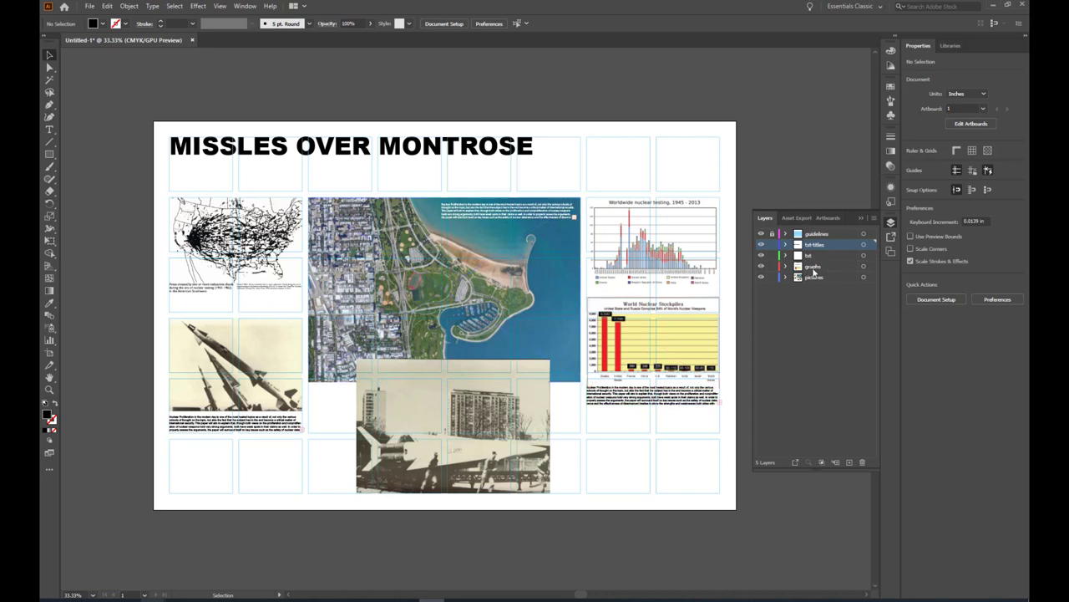
left_click(760, 244)
left_click(760, 244)
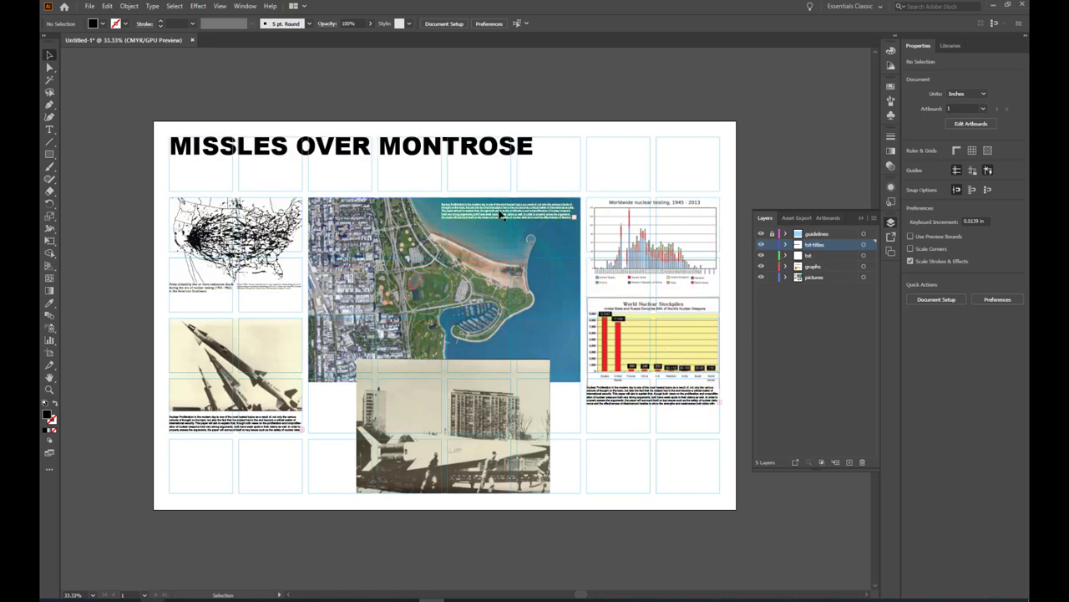
left_click(825, 255)
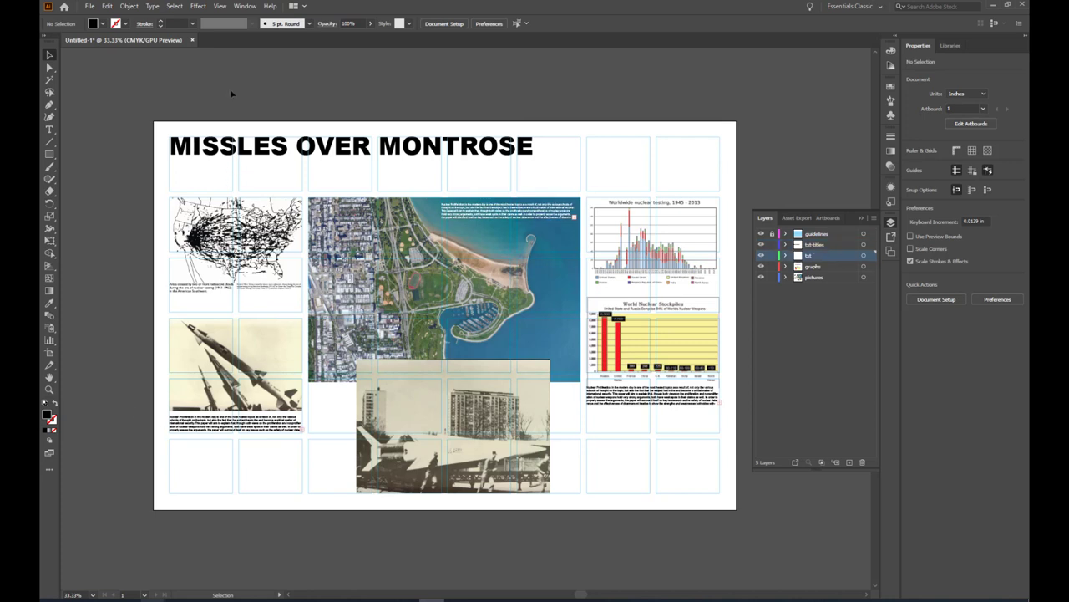
Draw a text frame below the title and paste the intro paragraph in 12 pt Myriad Pro.
left_click(49, 129)
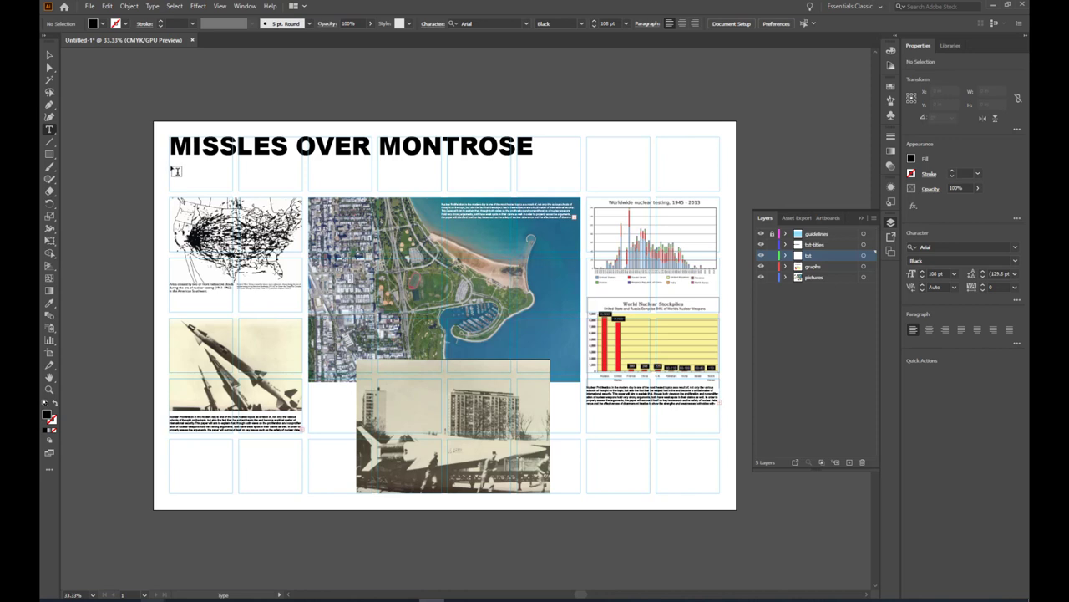
left_click_drag(167, 167, 446, 191)
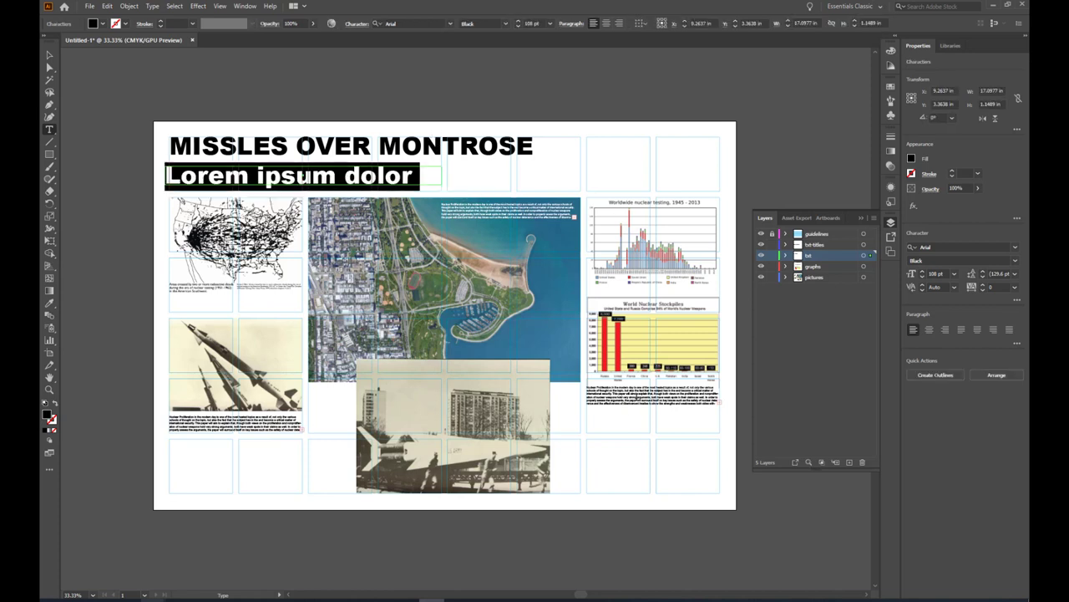
key("ctrl+v")
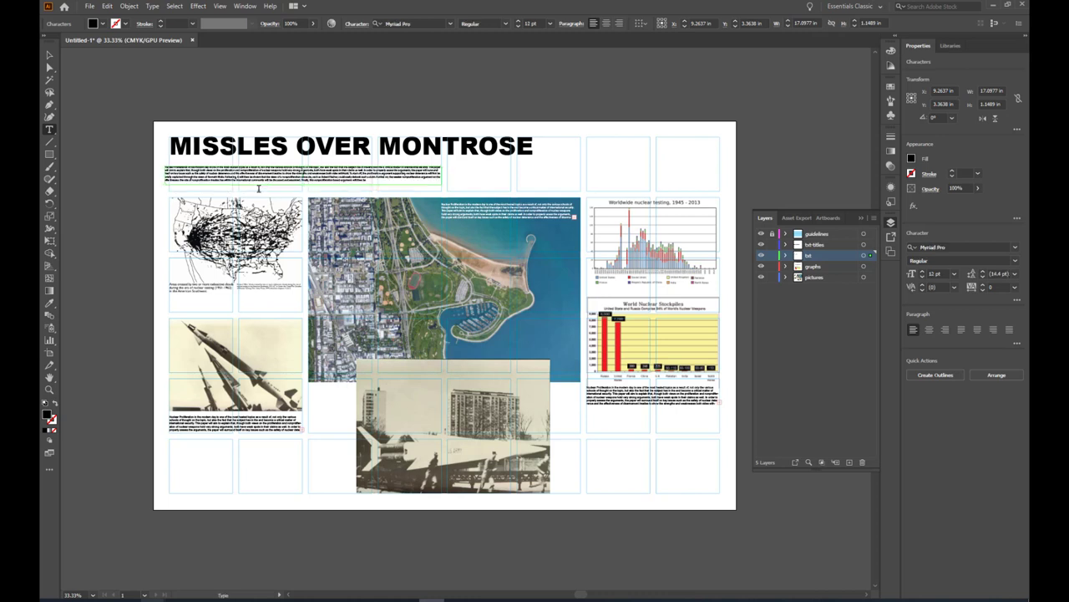
Enlarge the intro paragraph to 14 pt, nudge it slightly right, and narrow its frame.
left_click(50, 55)
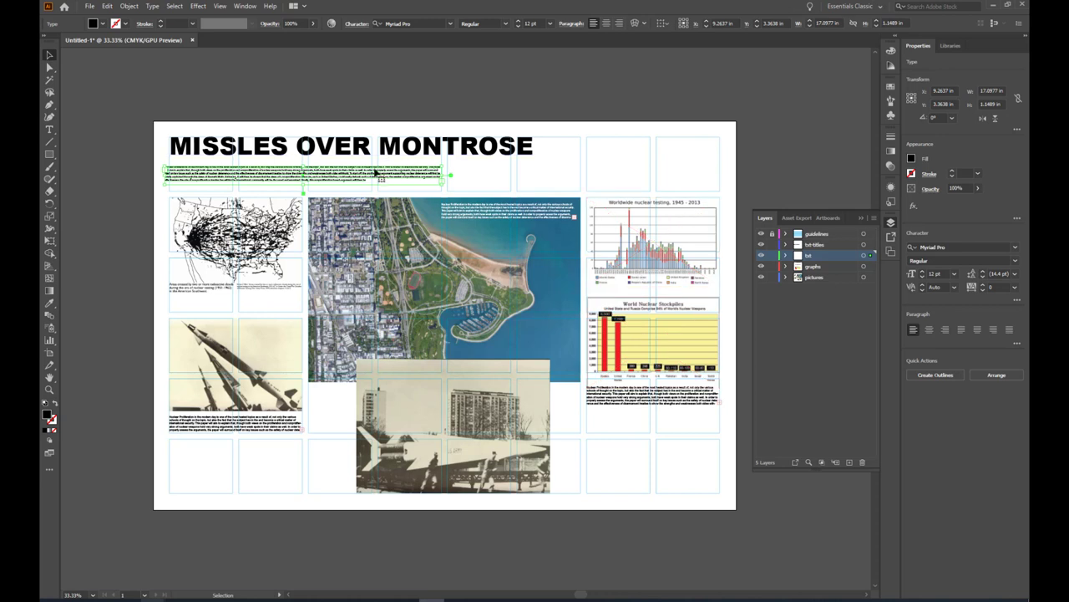
left_click(519, 22)
left_click(519, 22)
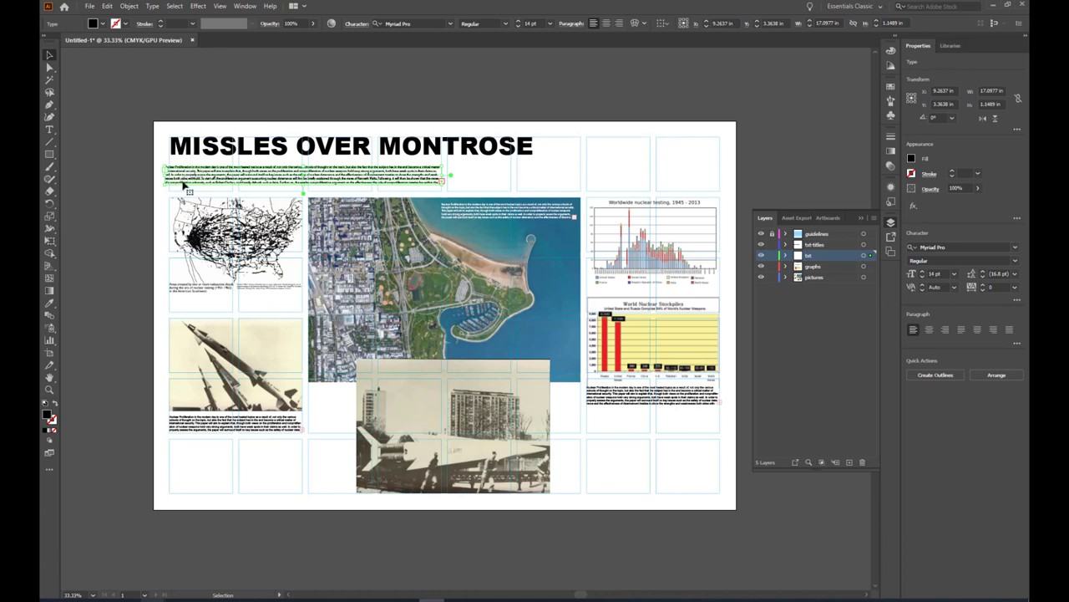
left_click_drag(183, 184, 193, 180)
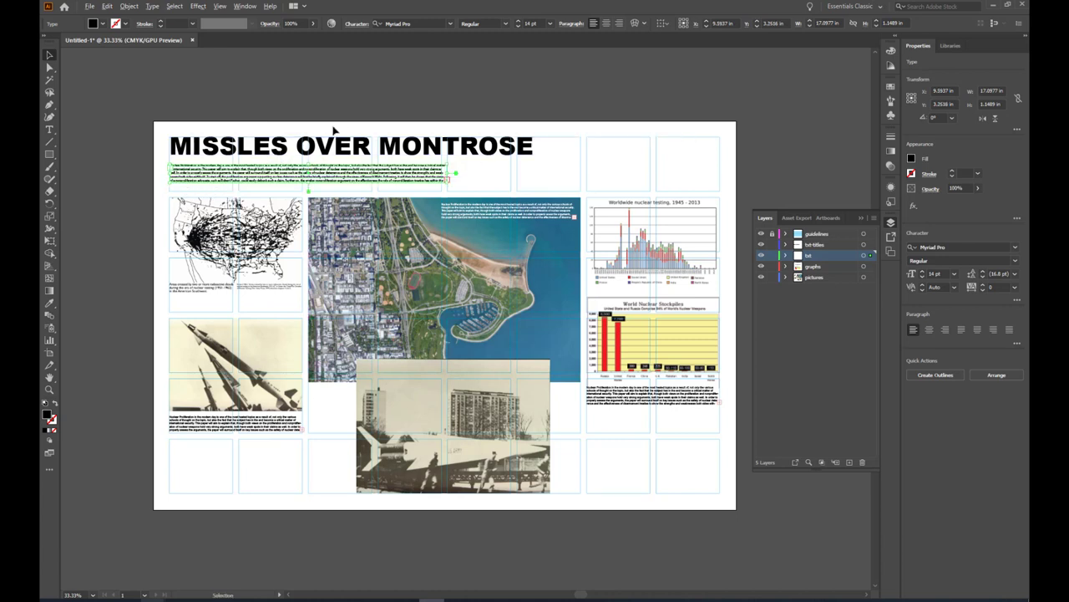
scroll(359, 138, "up", 2)
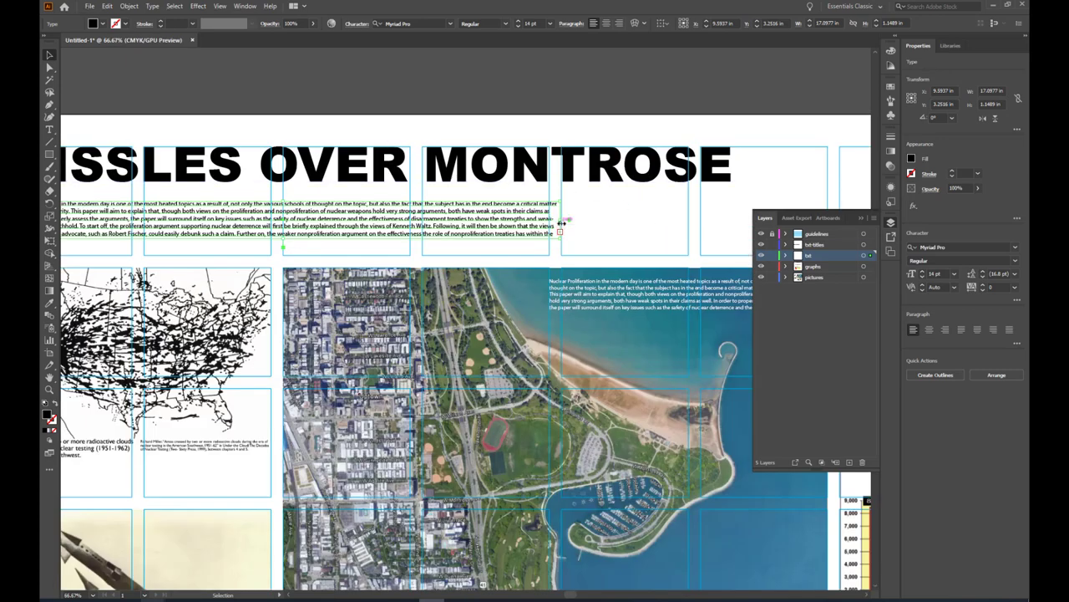
left_click_drag(561, 222, 553, 222)
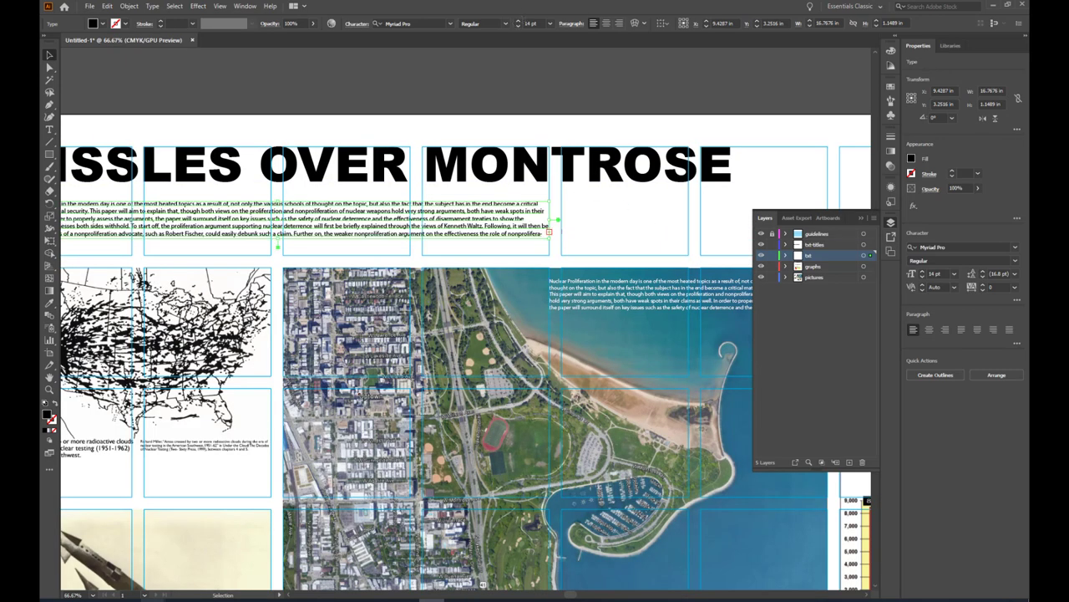
Raise the intro paragraph's size further, to 16 pt and then 18 pt.
left_click(518, 21)
left_click(518, 21)
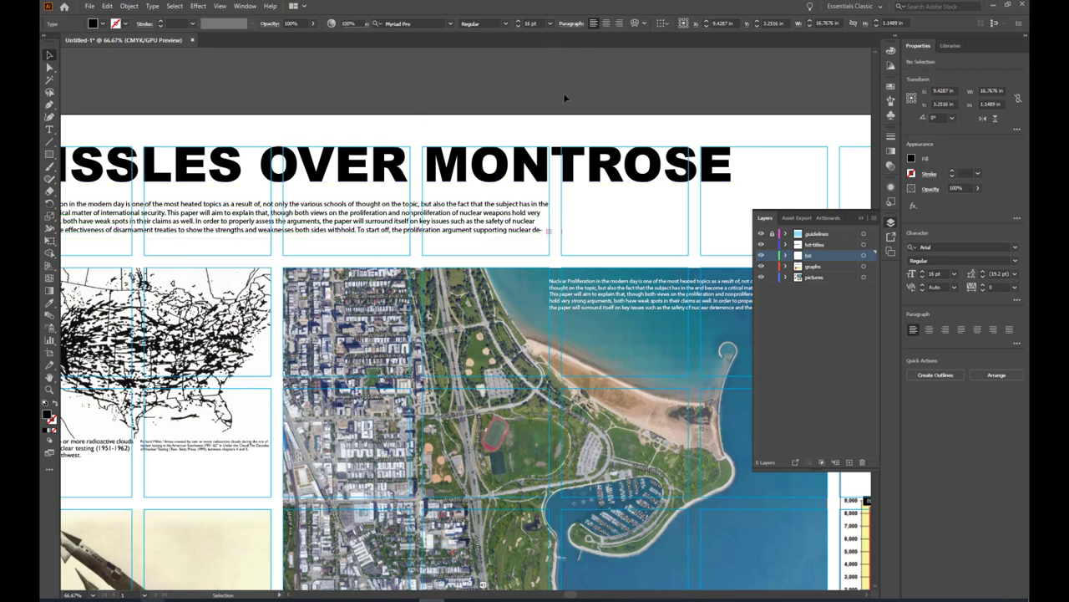
left_click(551, 73)
scroll(568, 96, "down", 1)
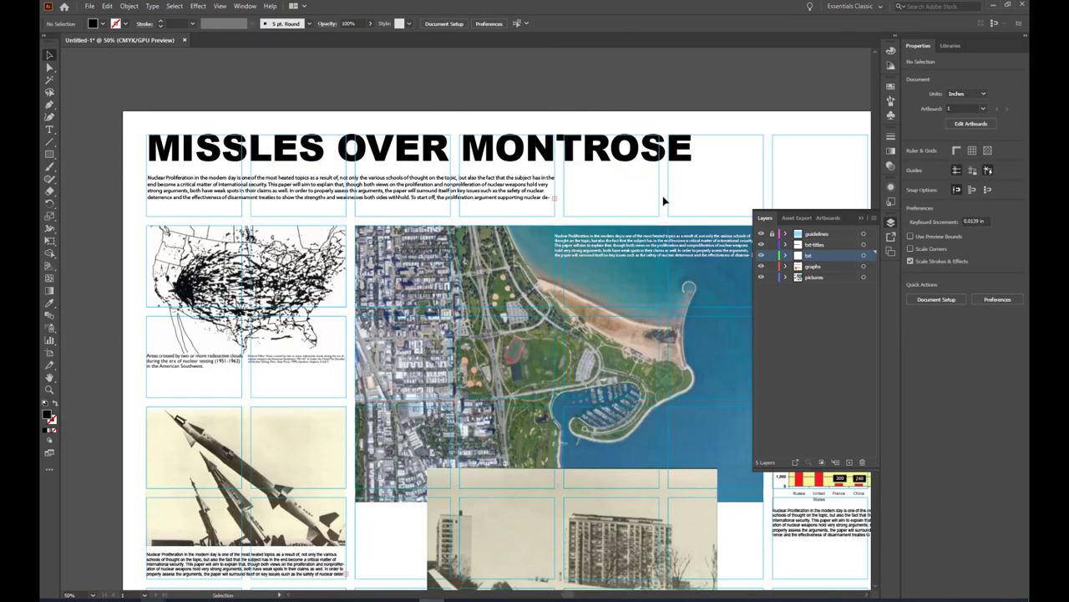
left_click(532, 193)
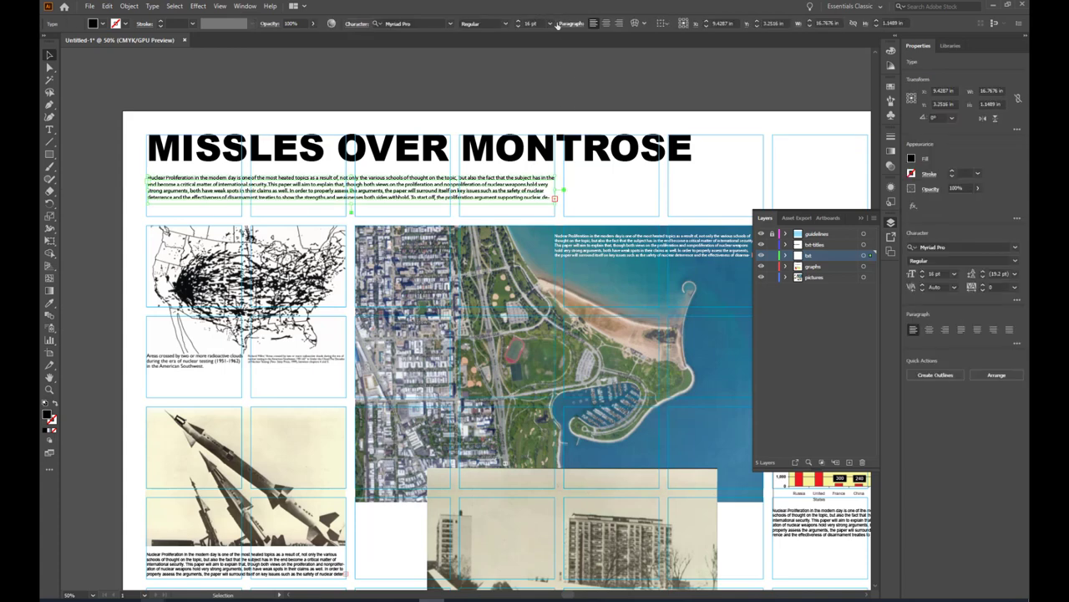
left_click(518, 22)
left_click(518, 21)
left_click(507, 82)
scroll(382, 117, "down", 1)
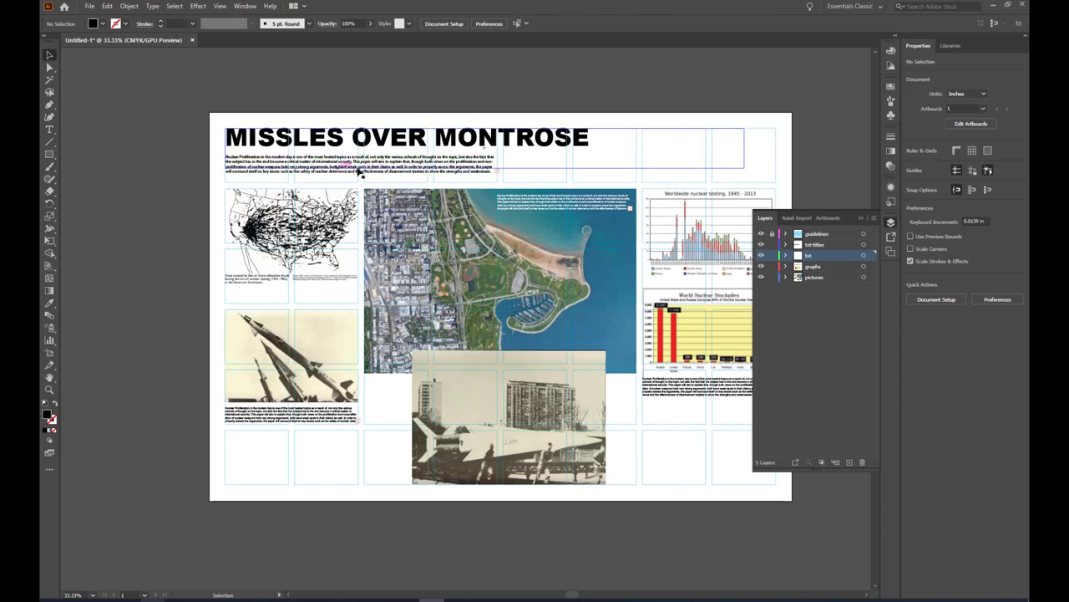
Select and deselect the intro paragraph frame while picking out the title frame.
left_click(354, 170)
triple_click(354, 170)
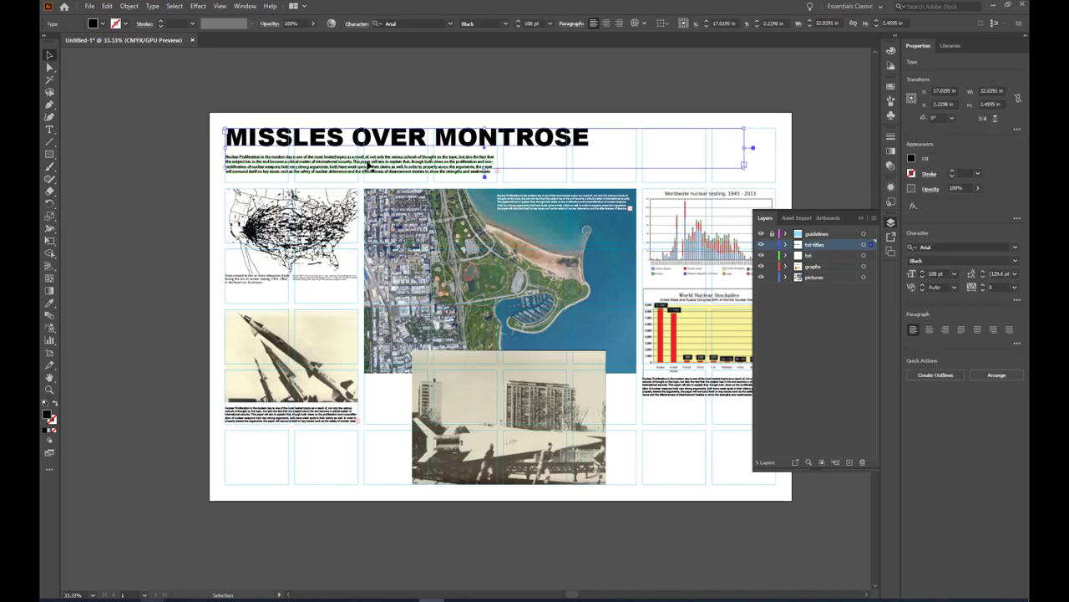
left_click(330, 171)
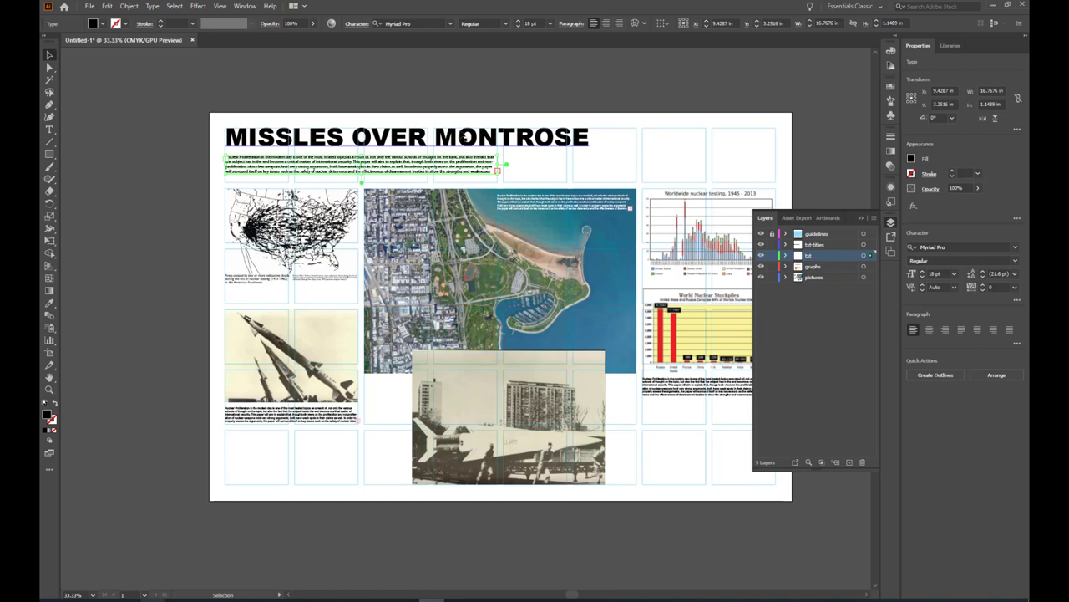
left_click(555, 69)
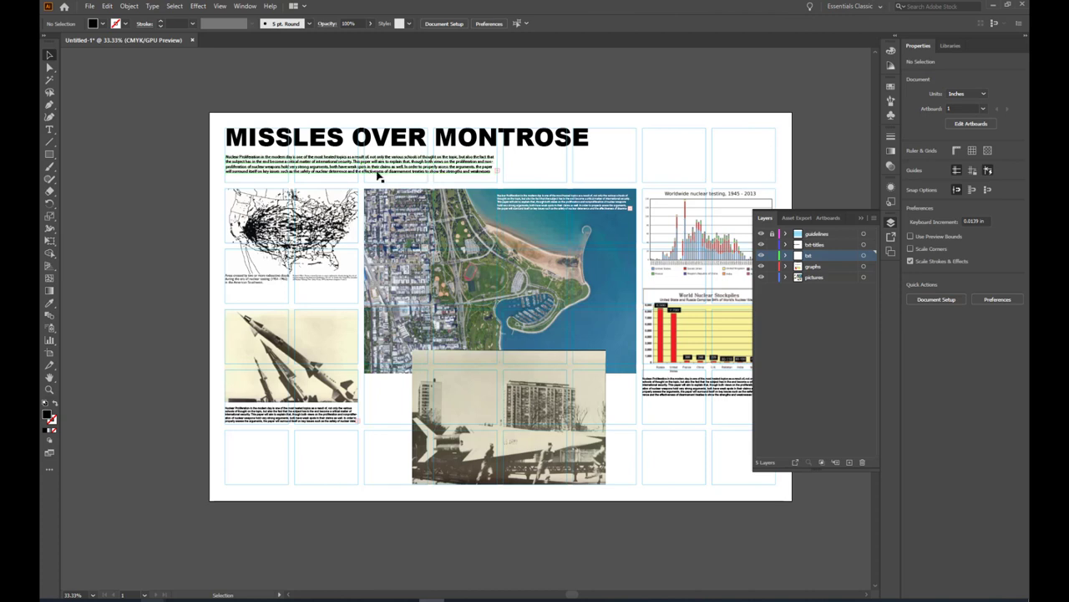
left_click(380, 173)
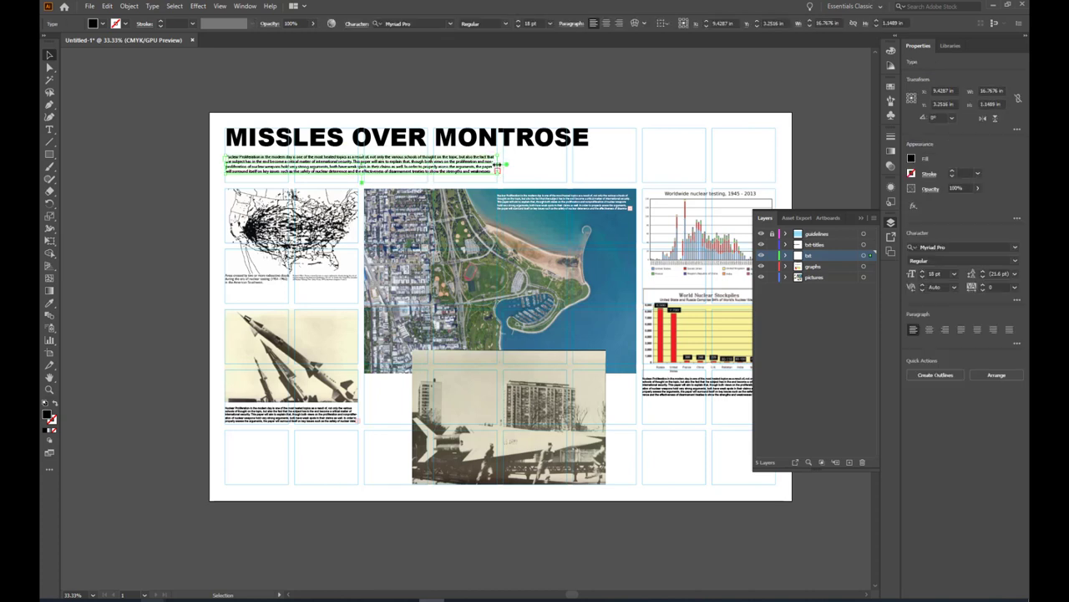
left_click(545, 80)
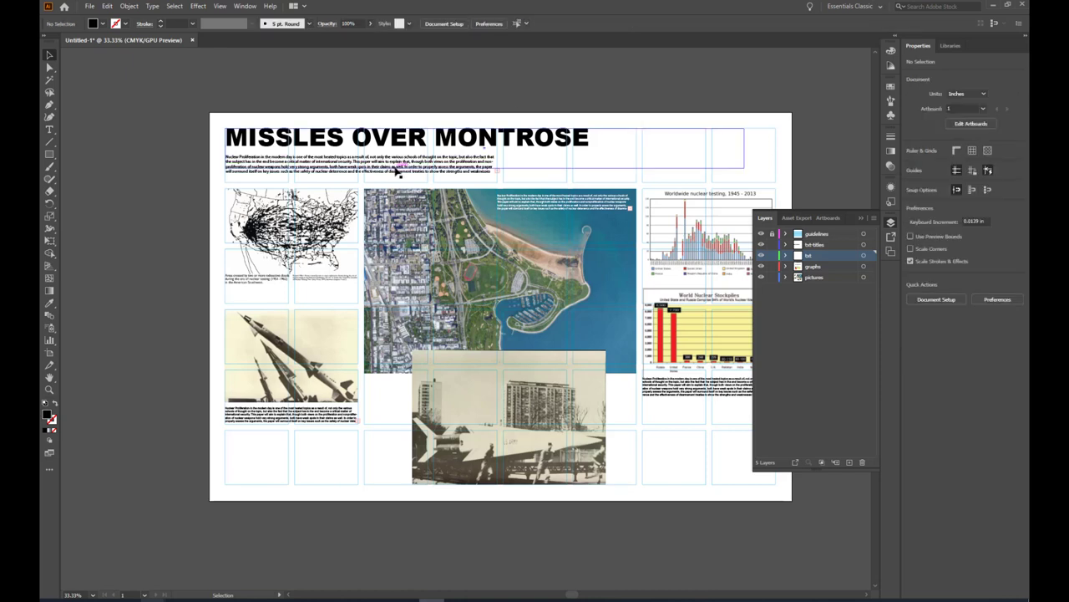
Drag the title frame's bottom edge up to just under the headline, about 1.37 in tall.
left_click(508, 144)
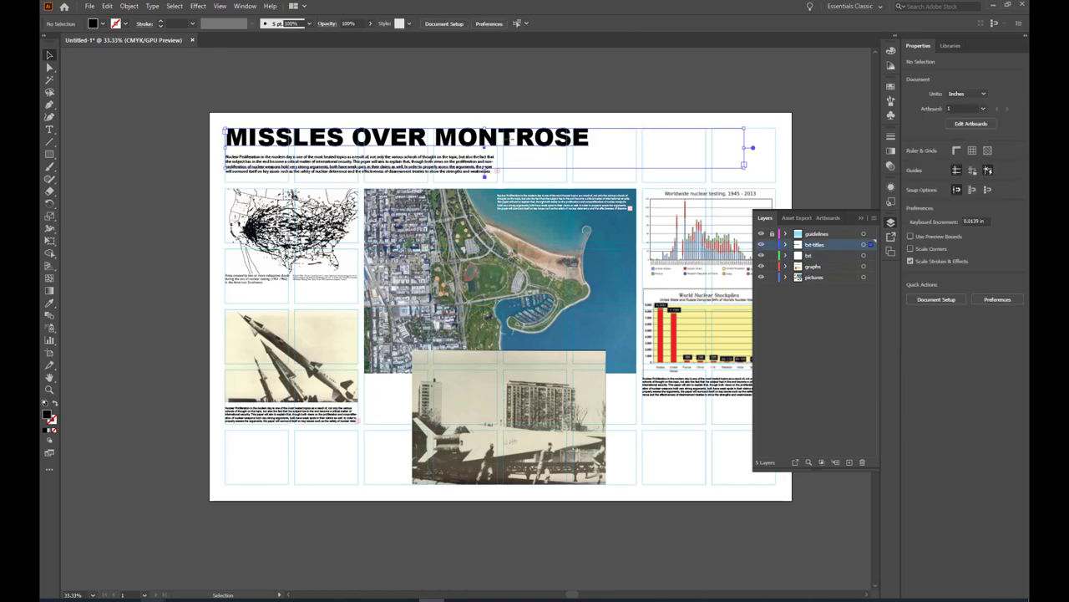
left_click_drag(487, 167, 487, 152)
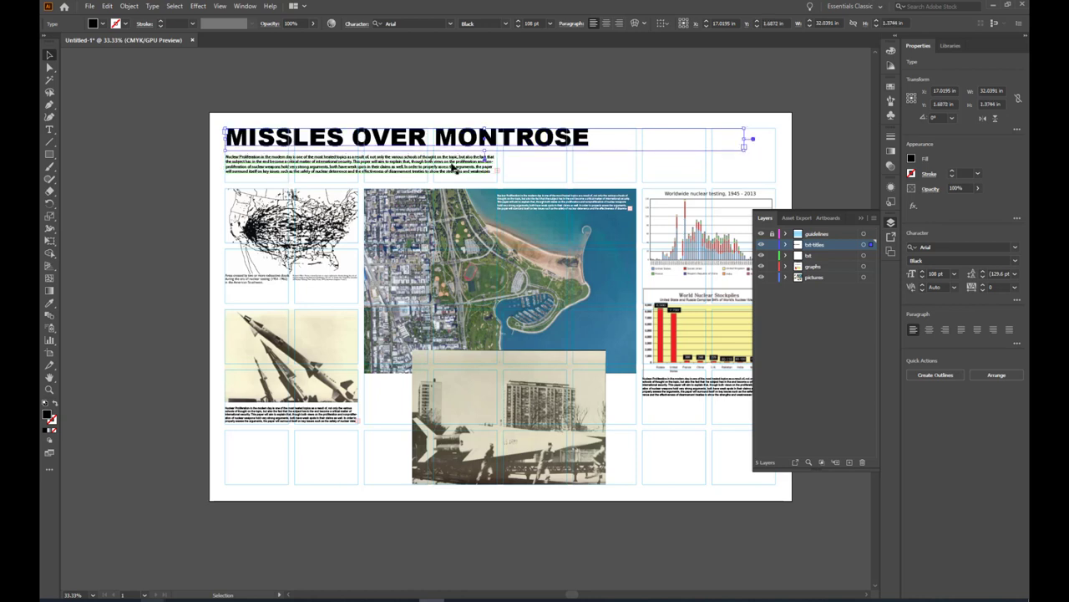
left_click(513, 98)
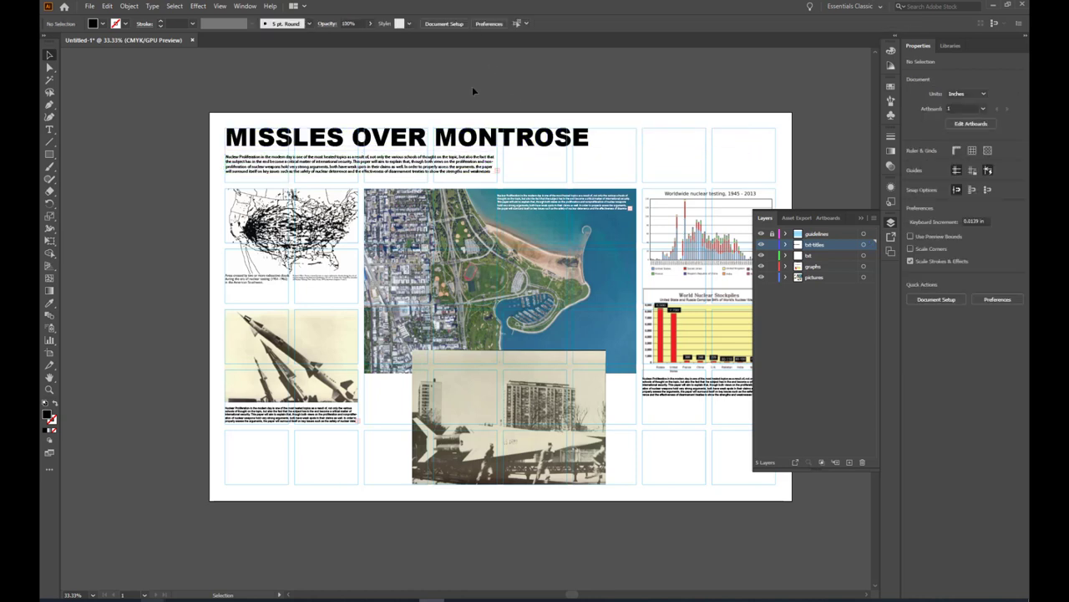
scroll(325, 201, "down", 1)
scroll(439, 184, "up", 1)
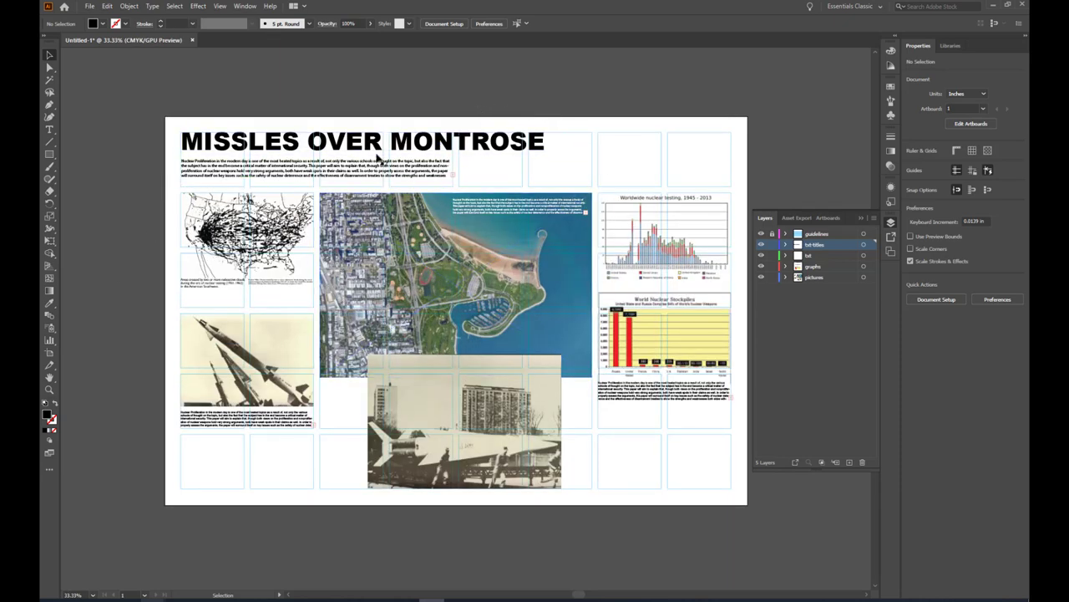
Lengthen the intro paragraph frame to reveal a fourth line and shift it slightly left.
left_click(418, 174)
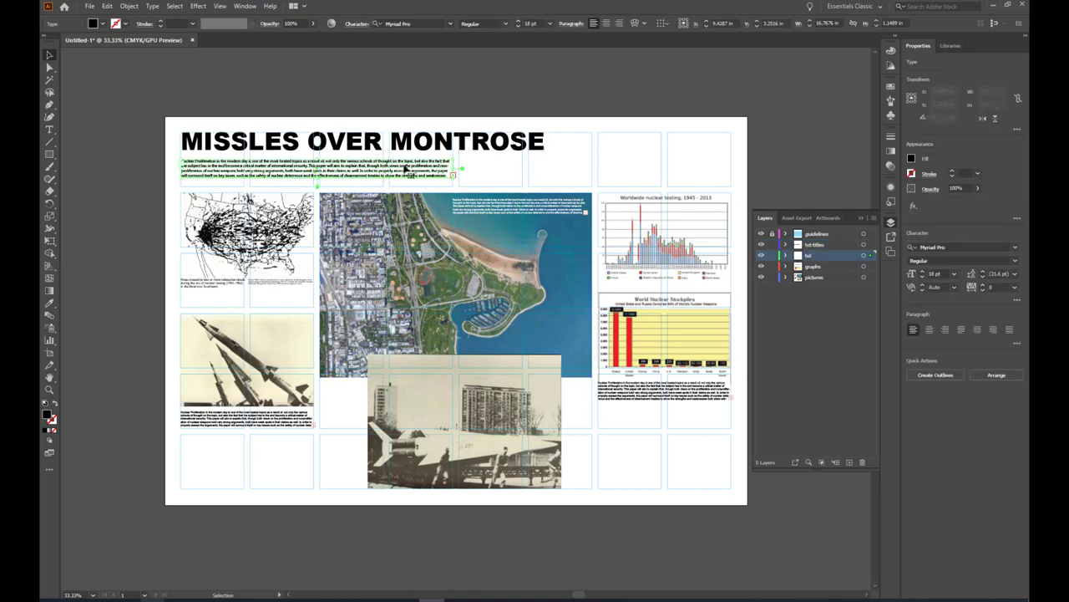
scroll(291, 176, "up", 1)
scroll(251, 150, "up", 1)
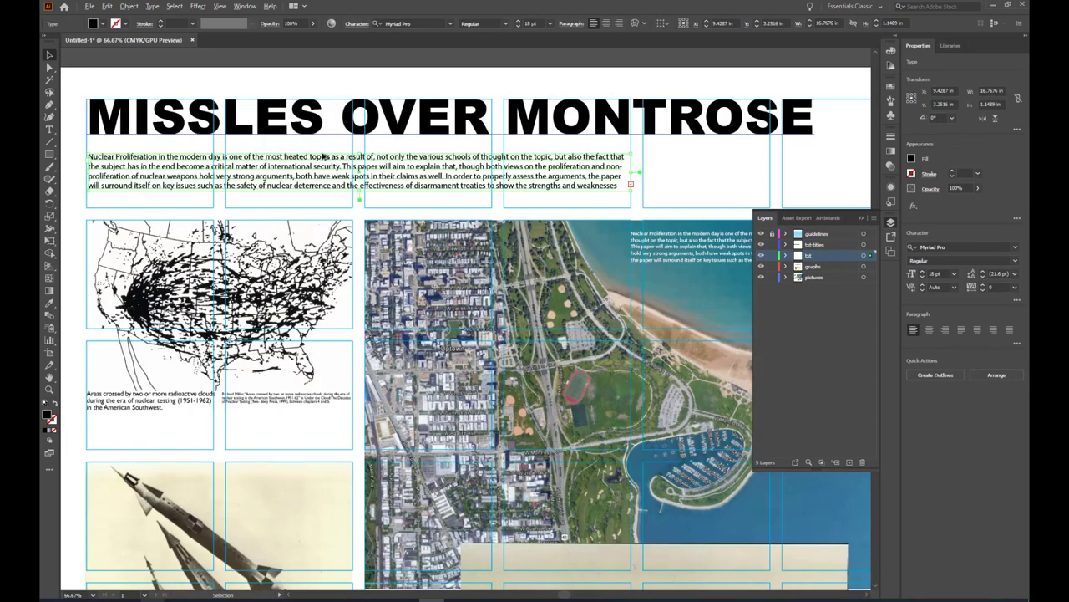
left_click_drag(360, 191, 360, 211)
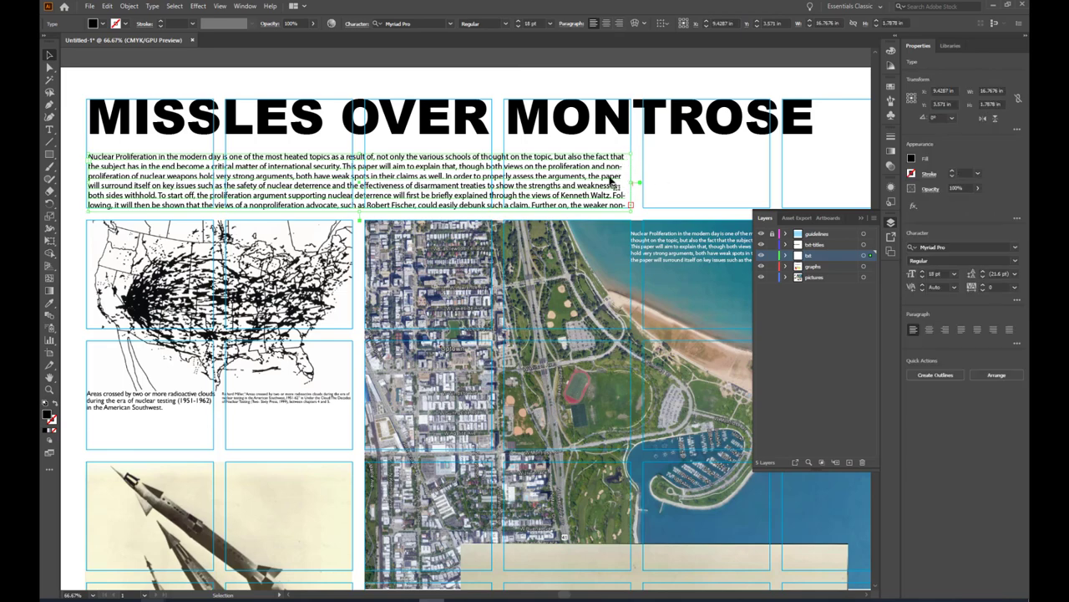
scroll(423, 173, "down", 1)
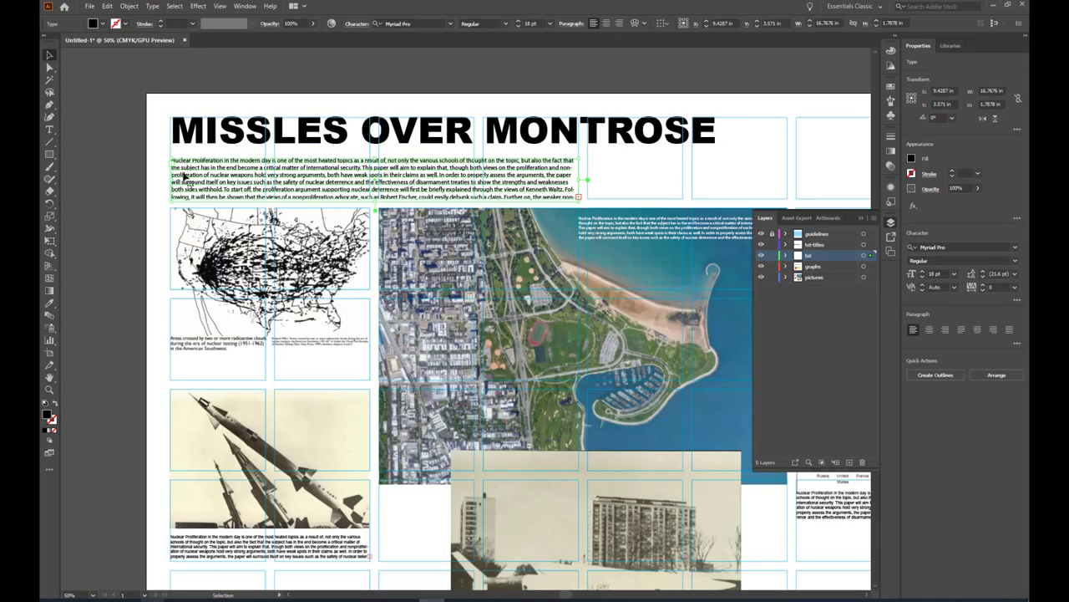
scroll(174, 190, "up", 5)
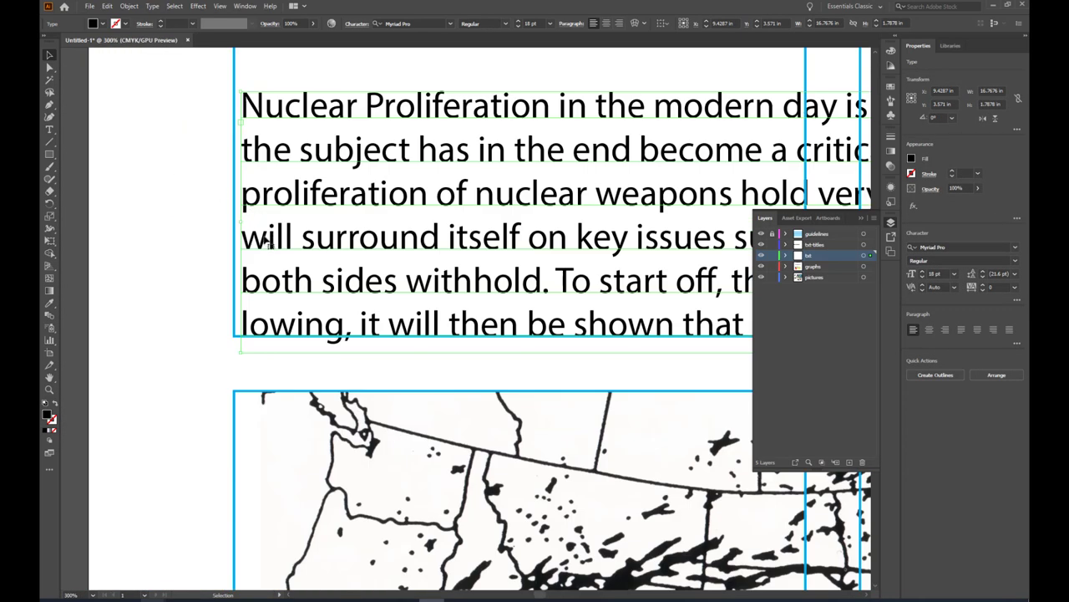
left_click_drag(286, 241, 281, 238)
Zoom to 100% and deselect the intro paragraph to review the layout.
key("ctrl+1")
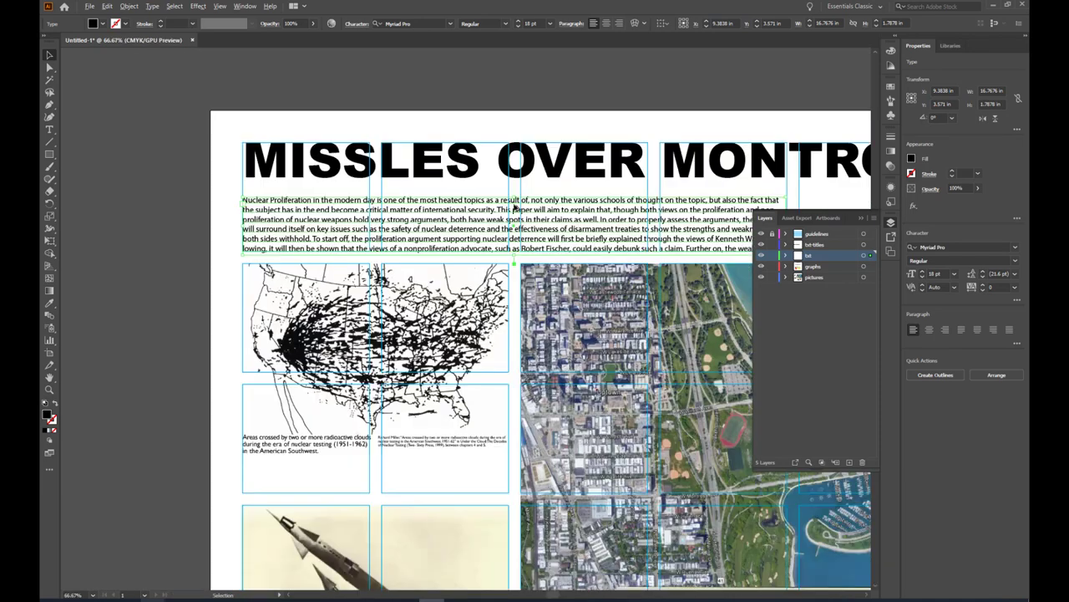
scroll(759, 204, "down", 1)
scroll(666, 198, "up", 1)
left_click(504, 79)
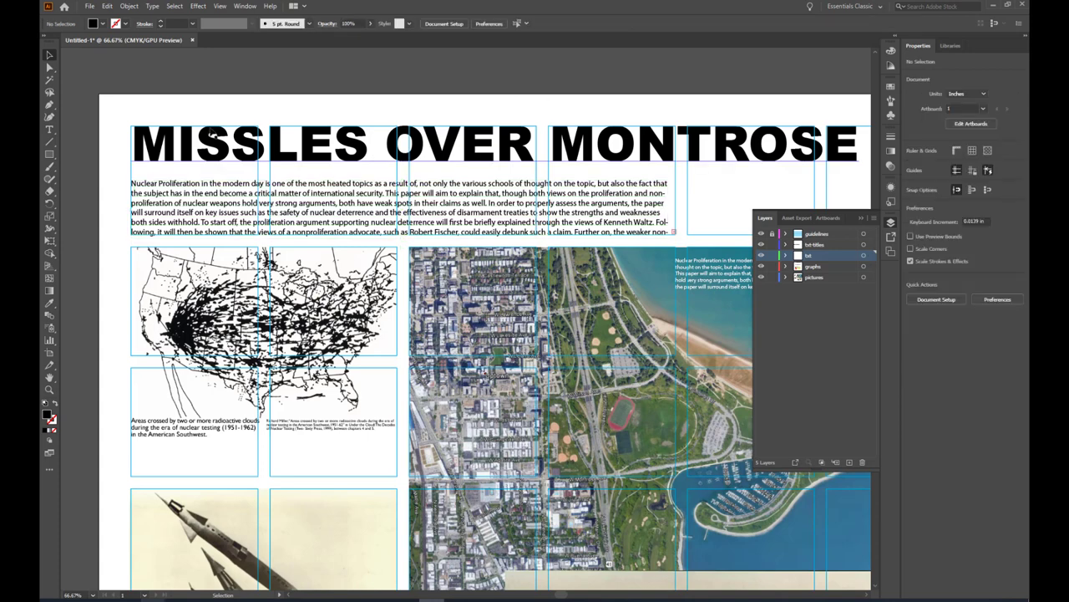
scroll(163, 160, "down", 1)
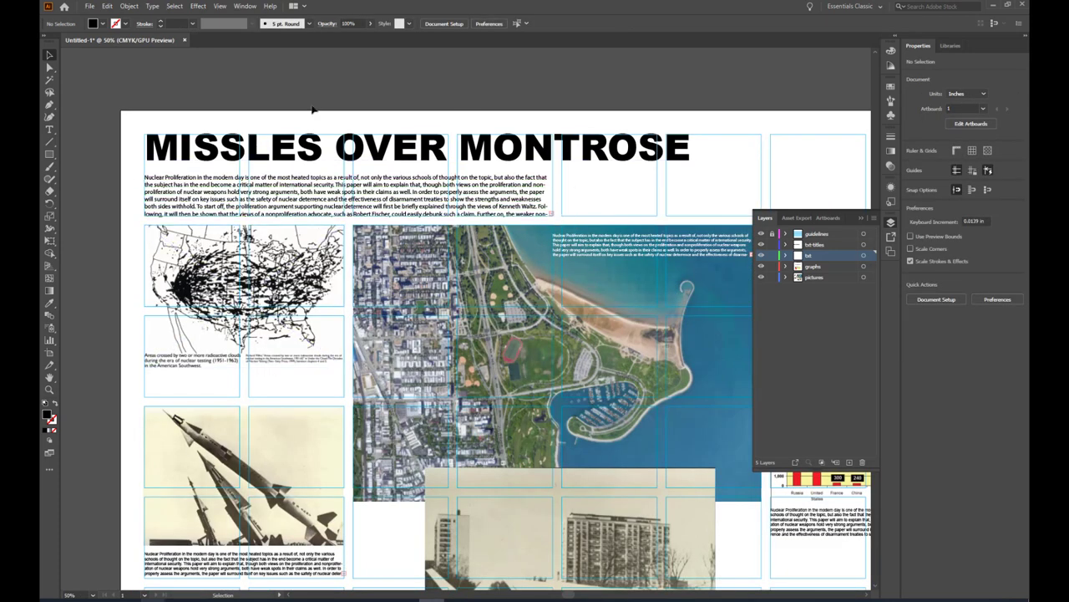
scroll(296, 112, "down", 1)
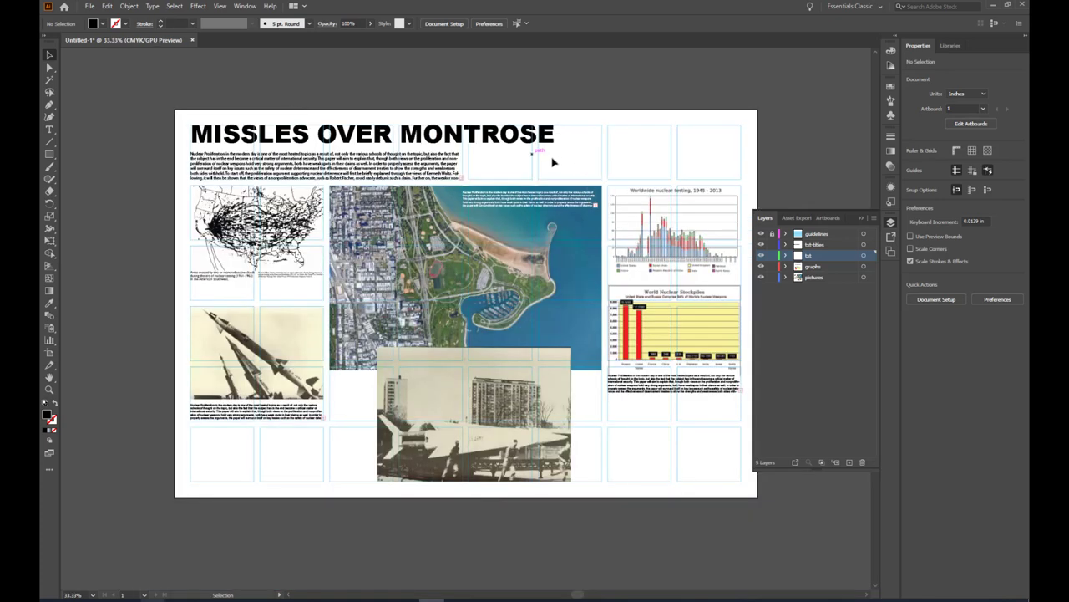
scroll(525, 278, "up", 1)
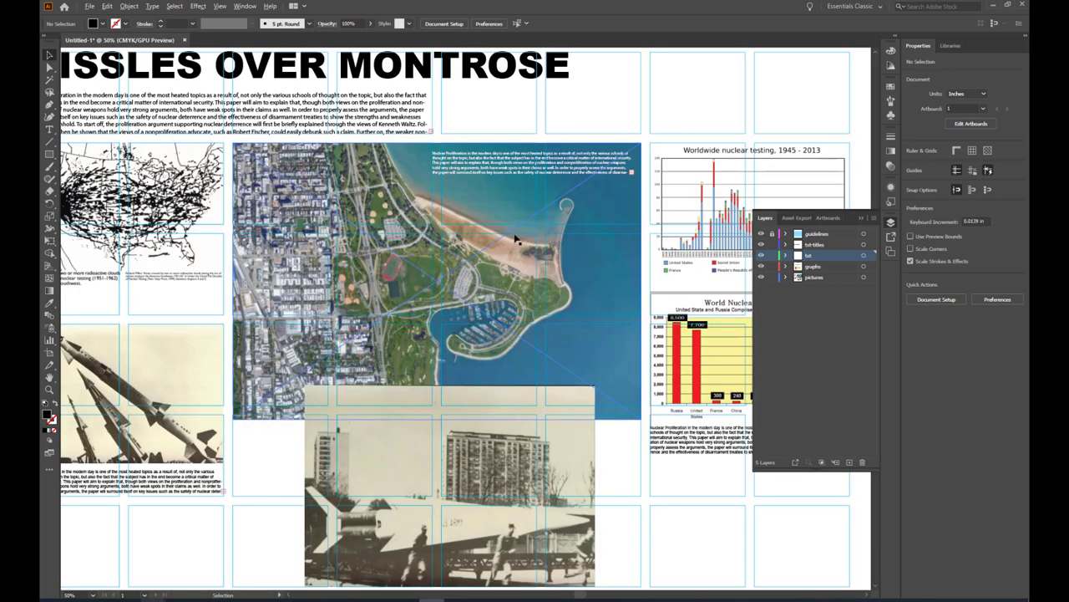
Reselect the body paragraph beneath the title, ready for text edits.
left_click(361, 118)
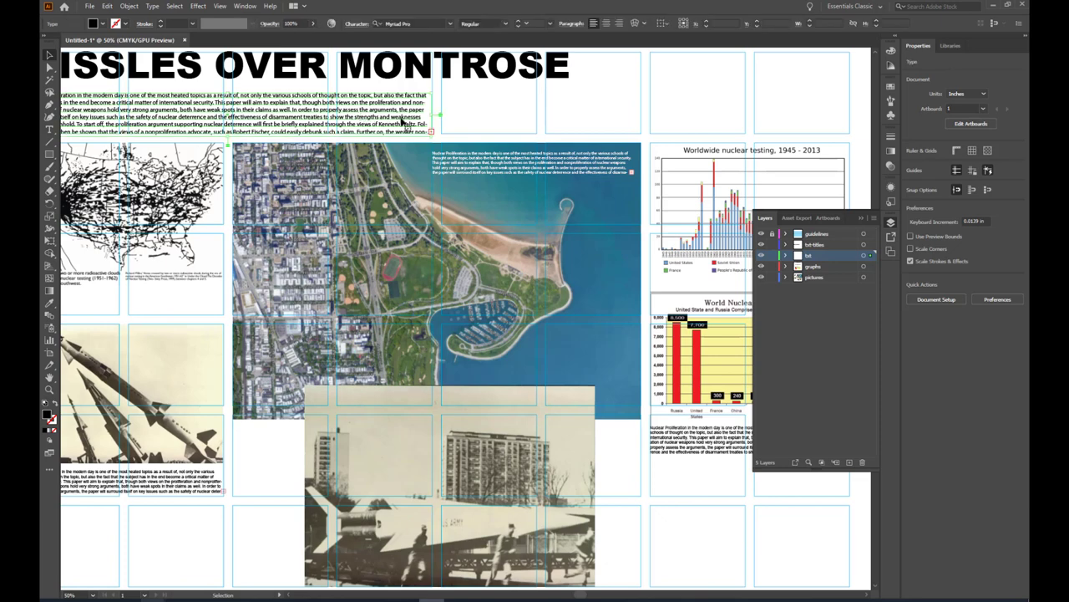
left_click_drag(434, 114, 334, 114)
scroll(616, 310, "down", 1)
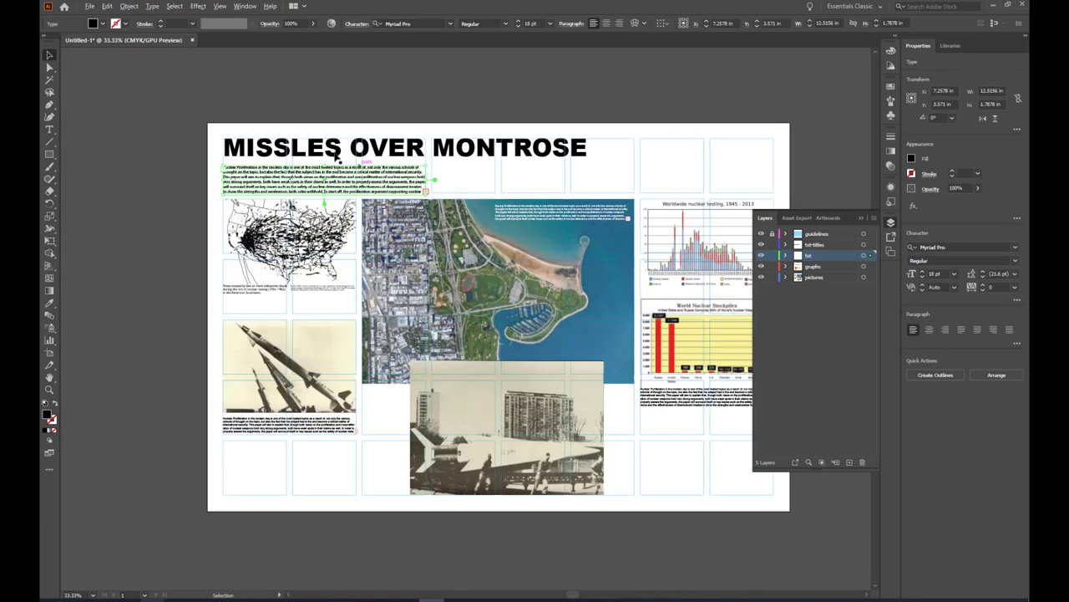
left_click(468, 134)
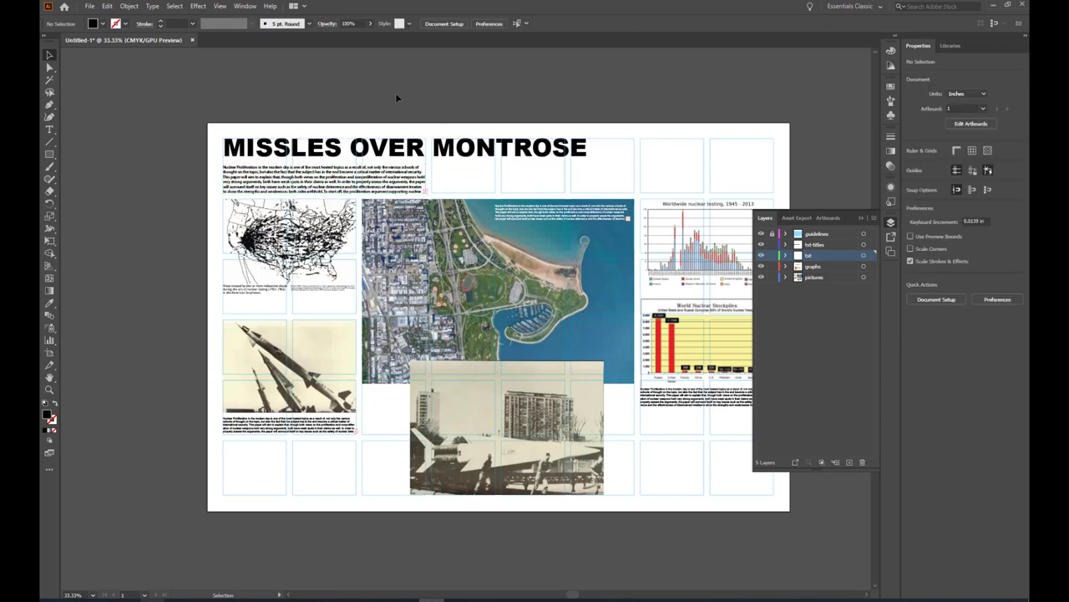
left_click(299, 182)
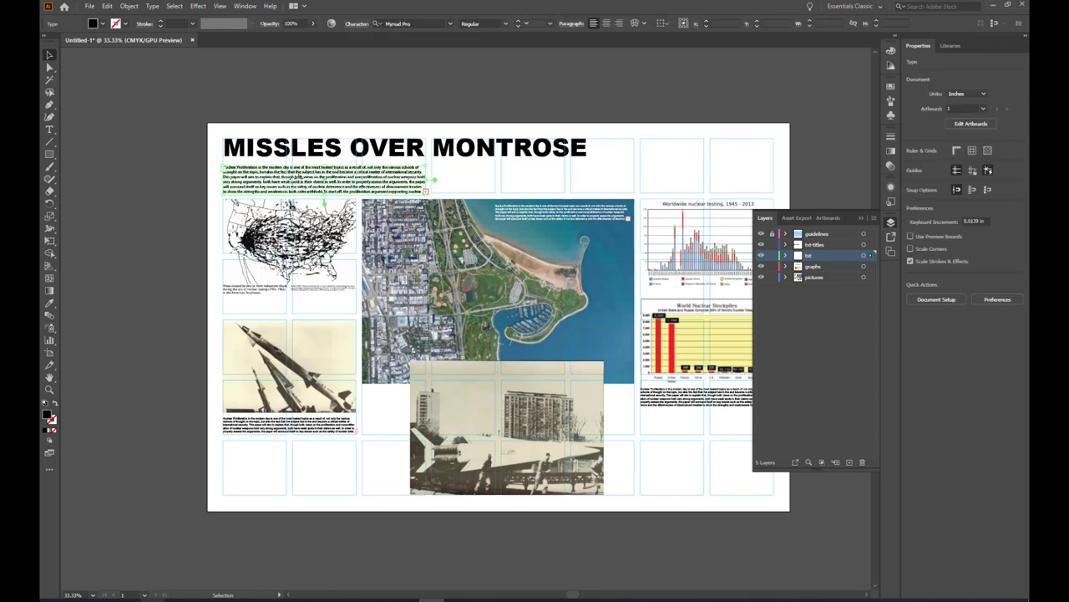
scroll(215, 169, "up", 3)
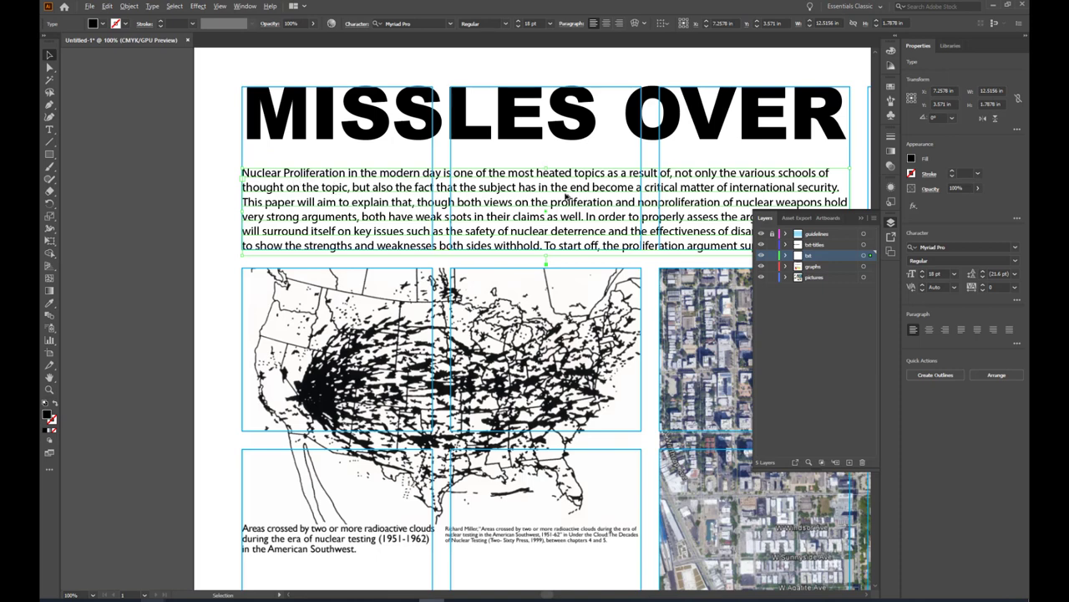
Make the opening words 'Nuclear Proliferation' Bold.
double_click(343, 178)
left_click_drag(350, 173, 243, 173)
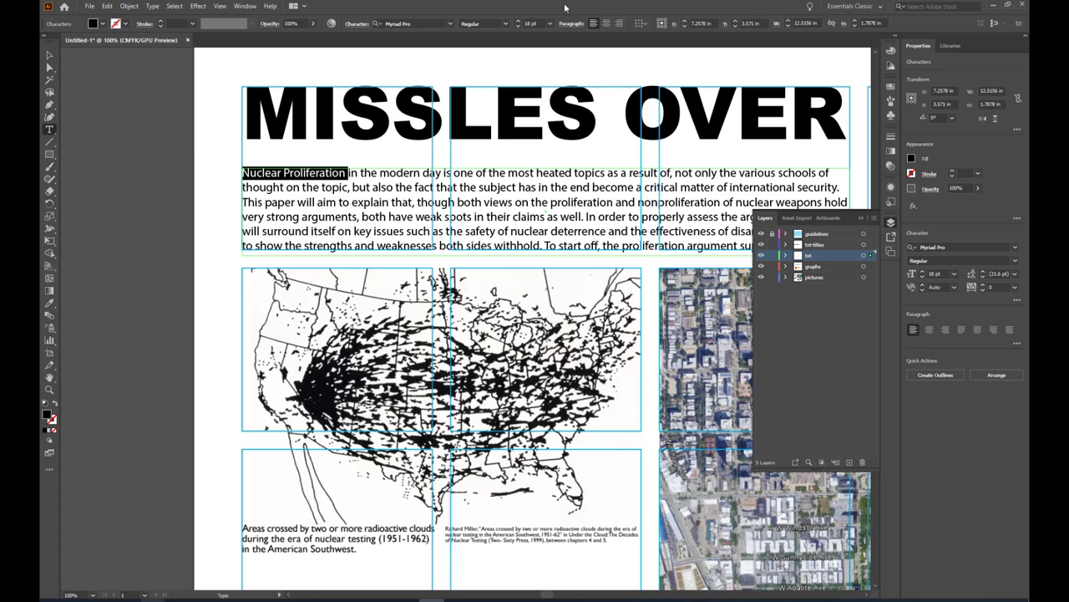
left_click(506, 23)
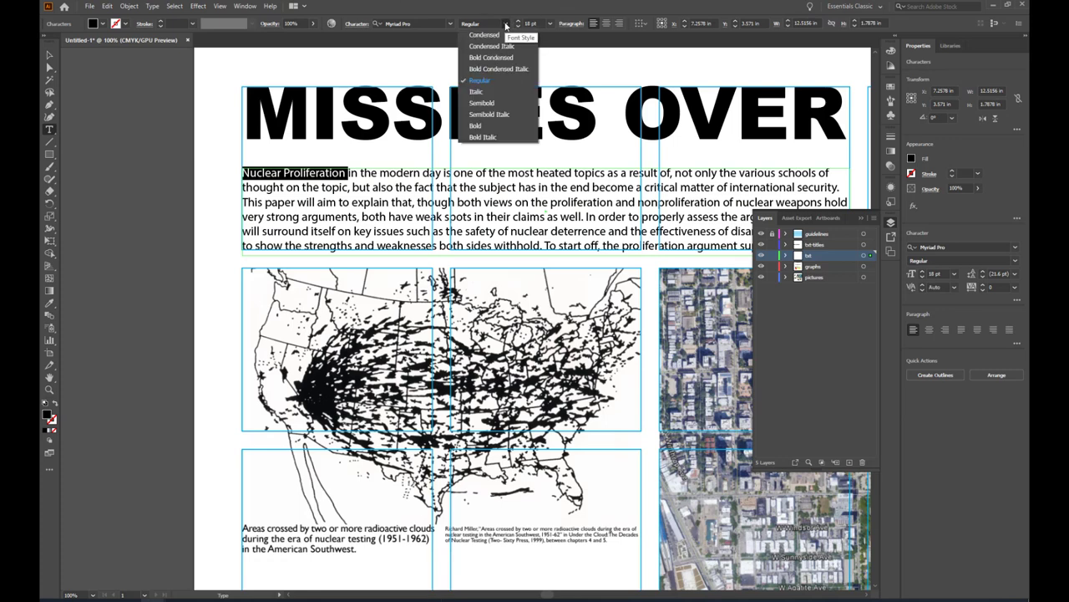
left_click(475, 126)
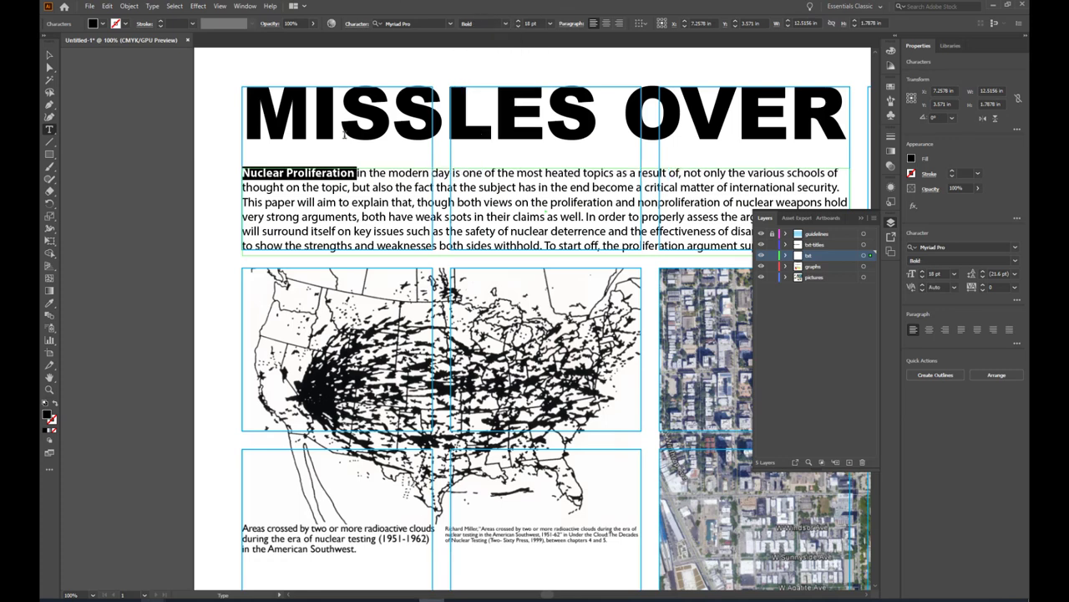
left_click(148, 192, "ctrl")
scroll(160, 193, "down", 1)
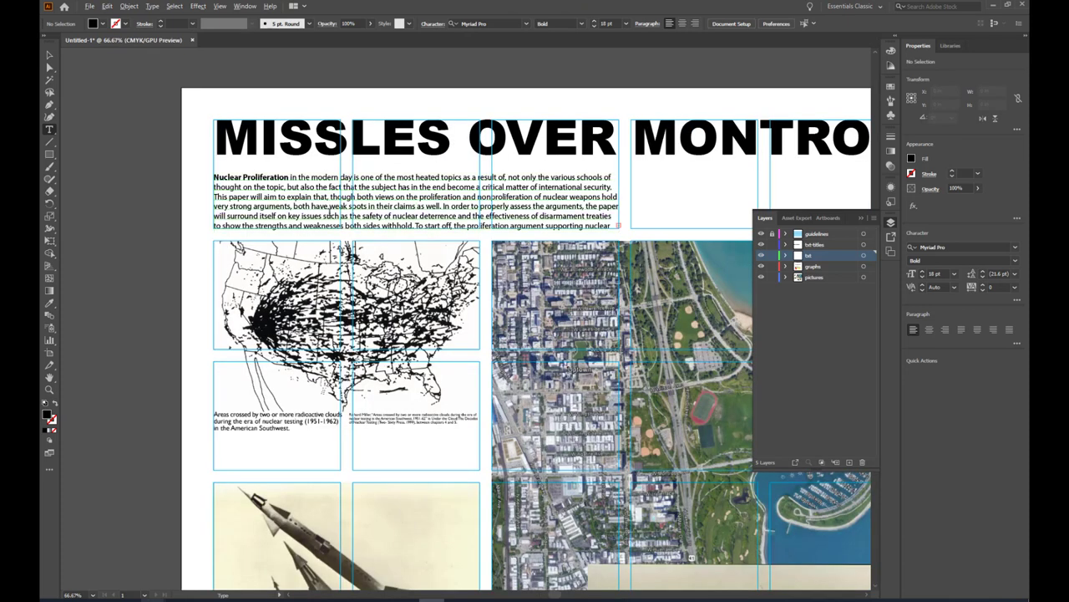
scroll(230, 177, "up", 1)
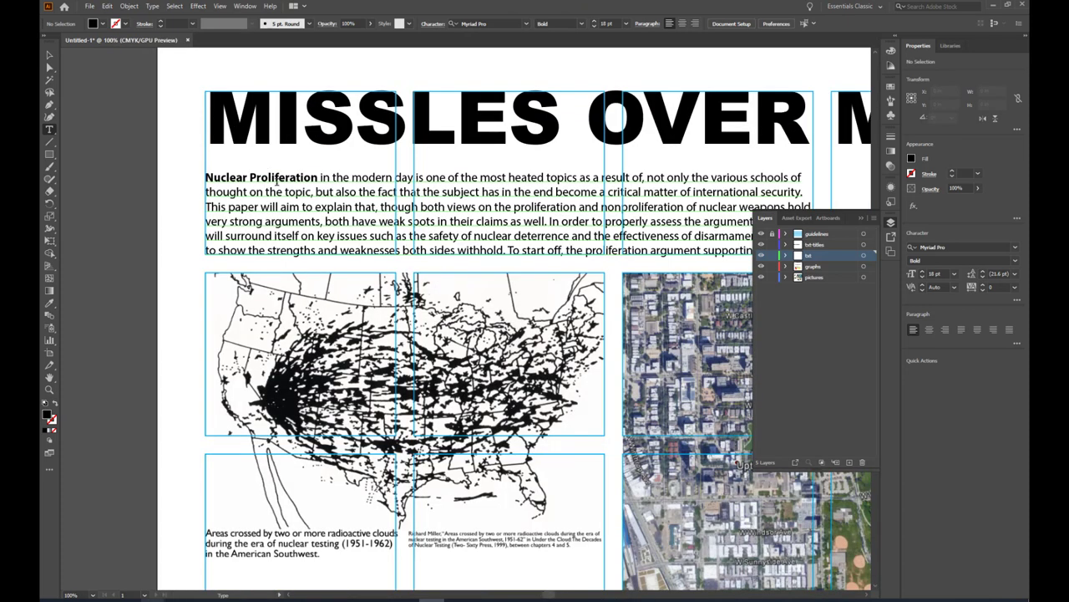
Raise 'Nuclear Proliferation' from 18 pt to 20 pt.
left_click(276, 178)
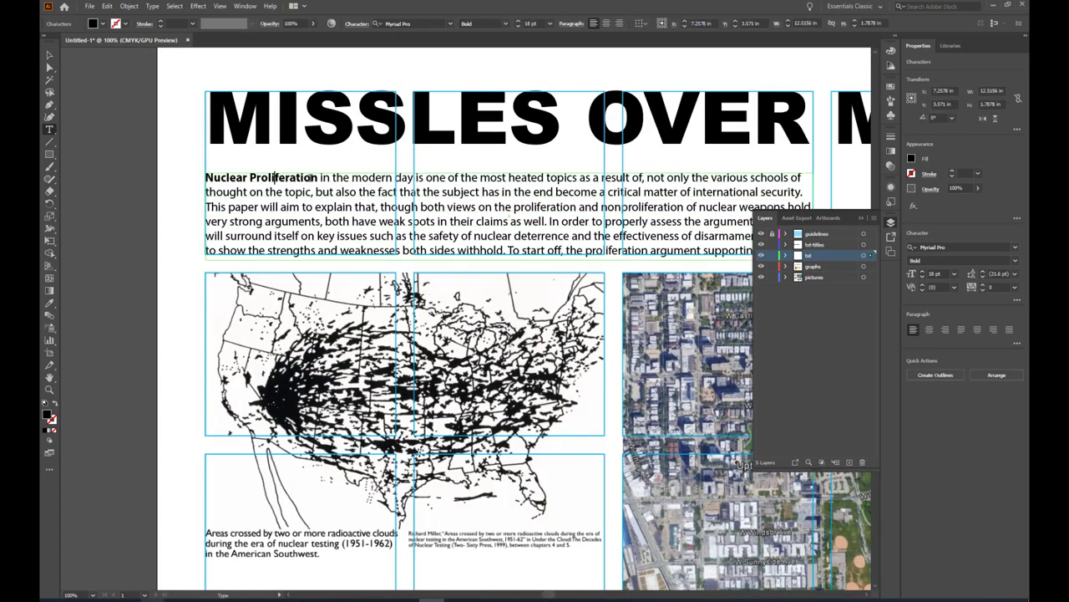
left_click_drag(318, 178, 209, 142)
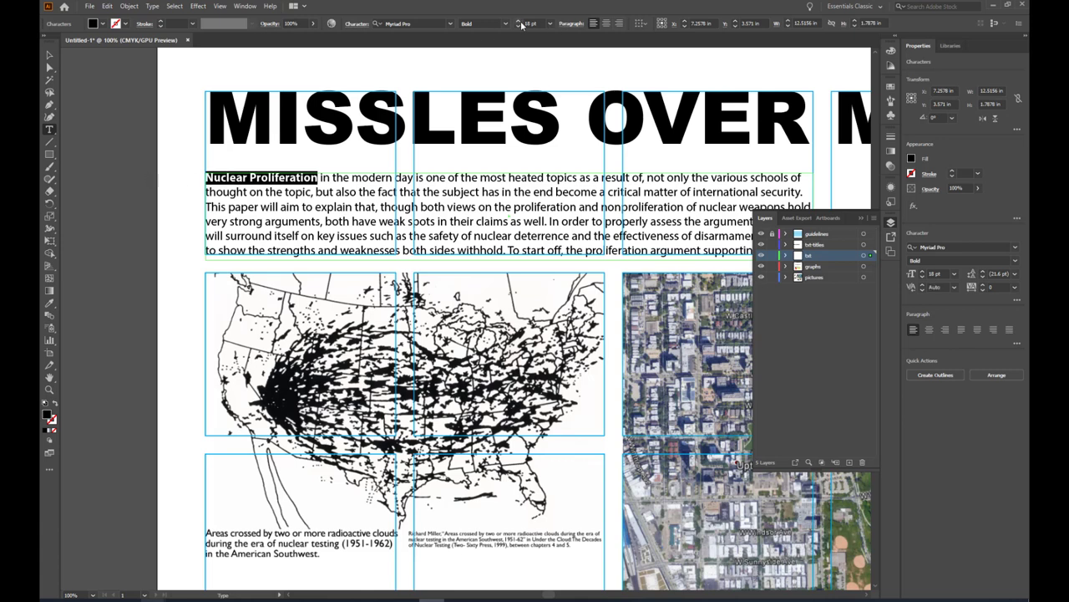
left_click(518, 21)
left_click(518, 21)
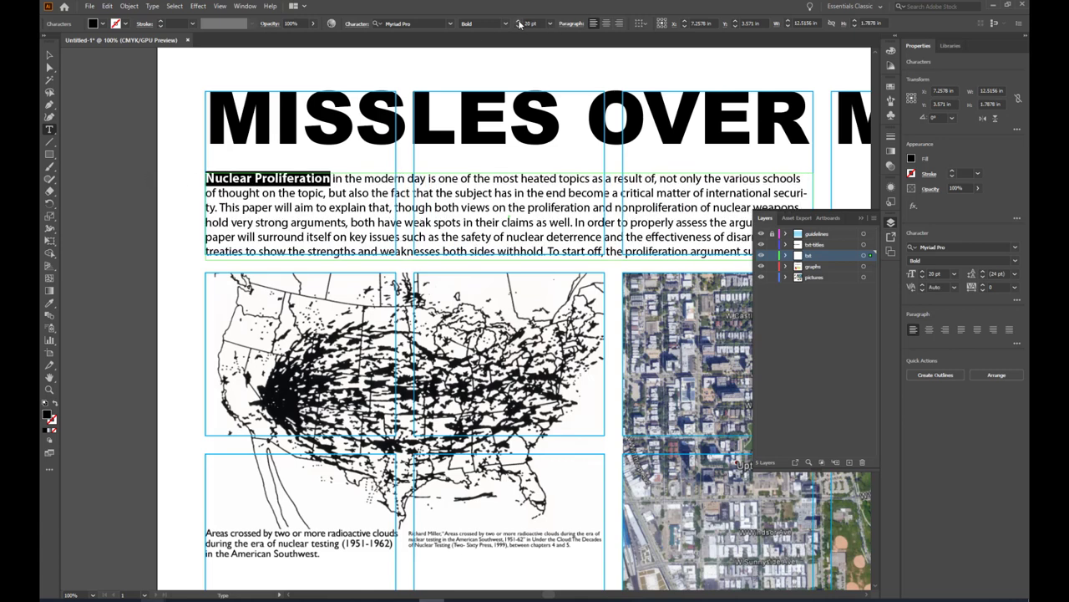
left_click(183, 167, "ctrl")
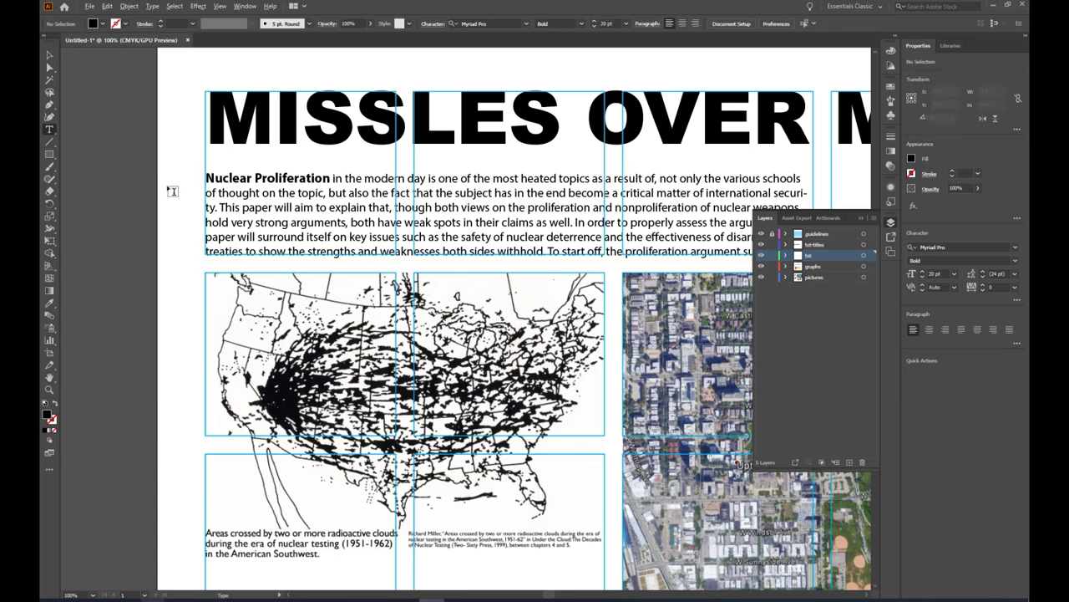
scroll(168, 186, "down", 1)
scroll(231, 177, "down", 1)
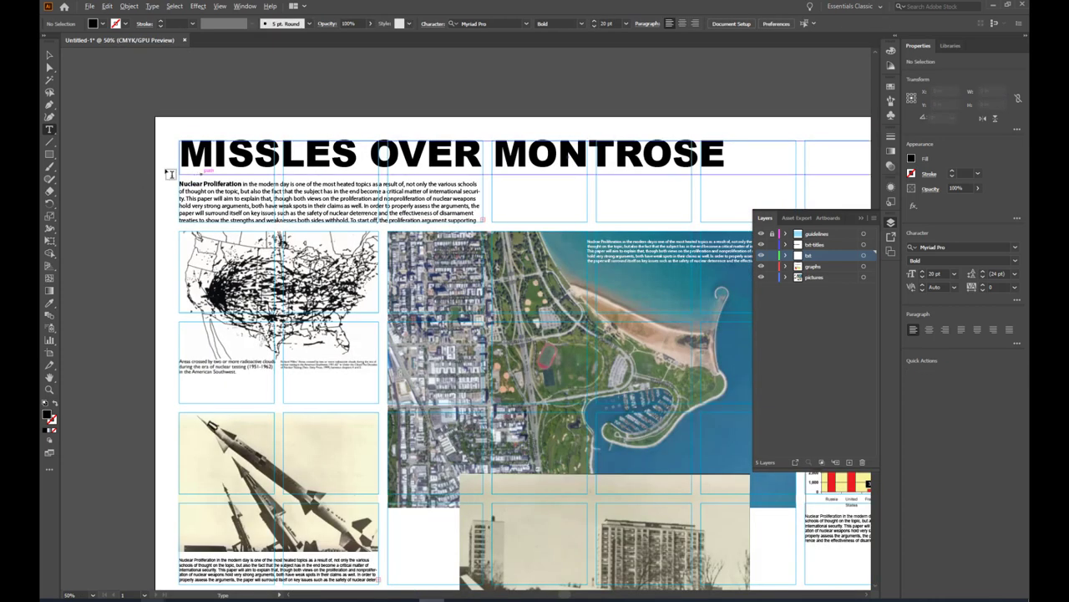
Zoom out to 33% with the Selection tool, then drag the UIC LOGO Firefox window over the poster.
scroll(422, 191, "down", 1)
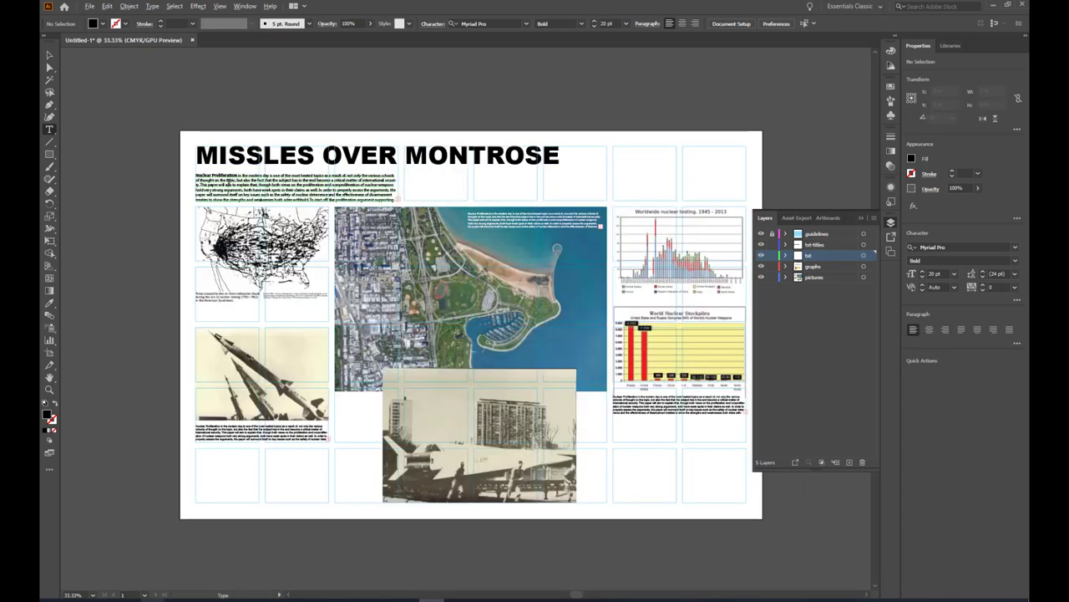
scroll(327, 177, "up", 2)
scroll(204, 172, "down", 2)
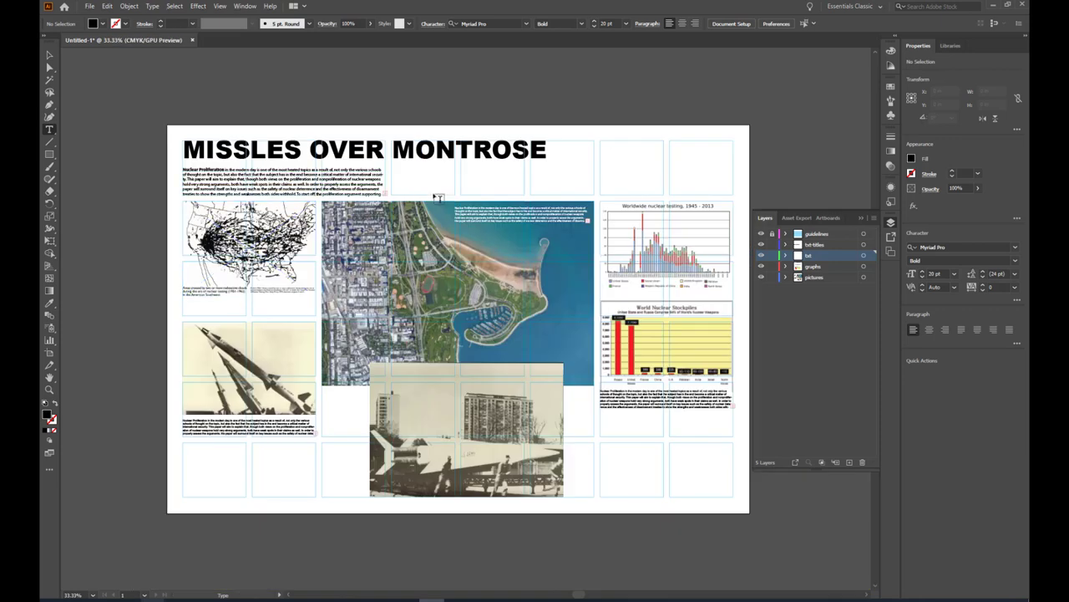
key("v")
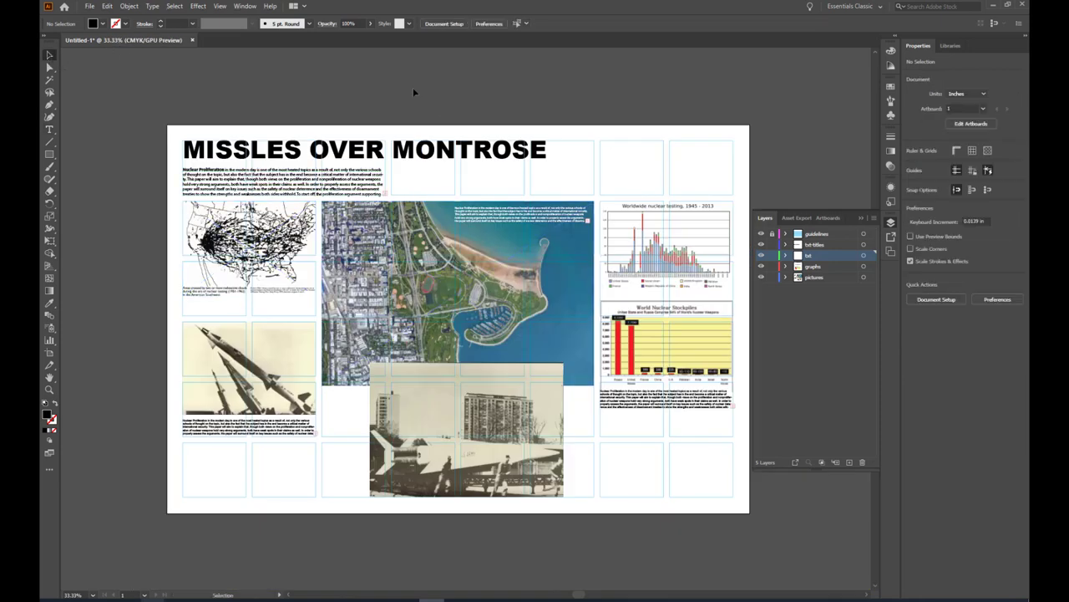
scroll(430, 154, "down", 1)
scroll(430, 216, "up", 1)
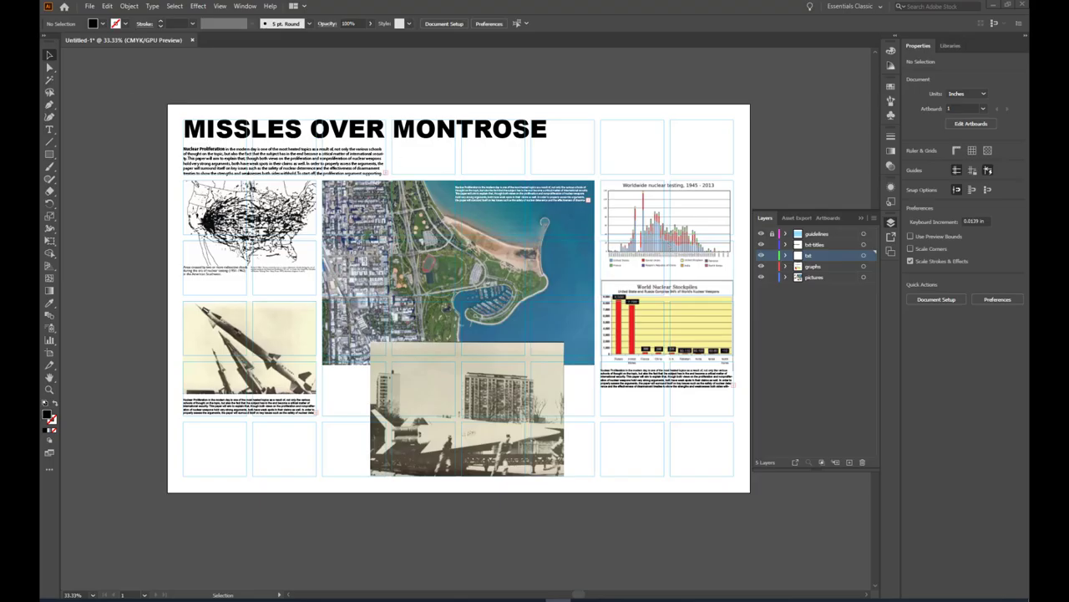
mouse_move(0, 80)
left_mouse_down()
mouse_move(438, 73)
mouse_move(420, 38)
mouse_move(446, 44)
left_mouse_up()
Search Google for UIC LOGO, open the UIC logos site and log in.
key("Return")
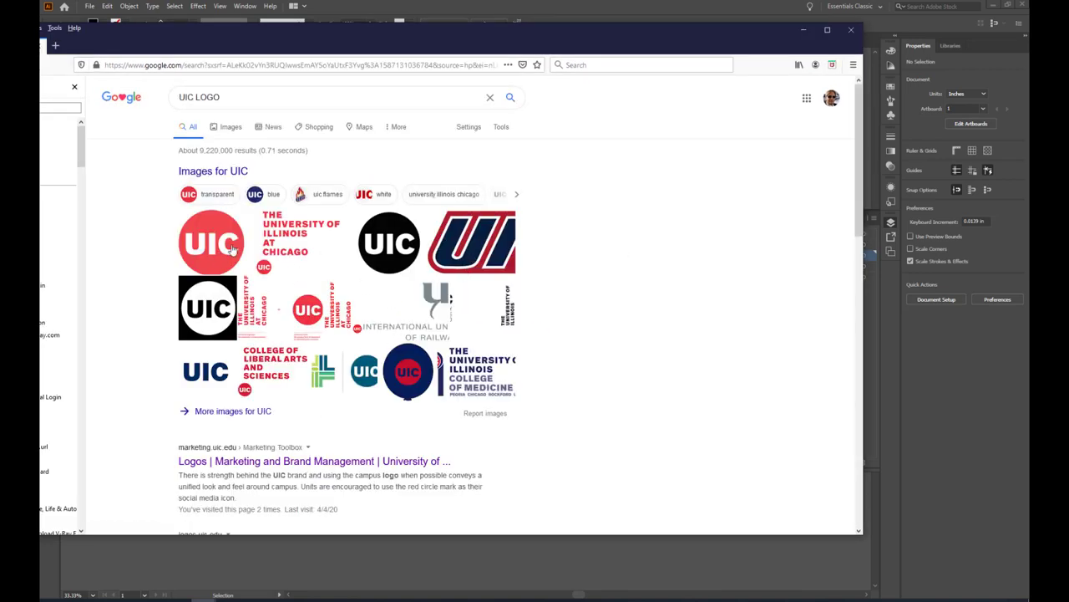
scroll(561, 243, "down", 3)
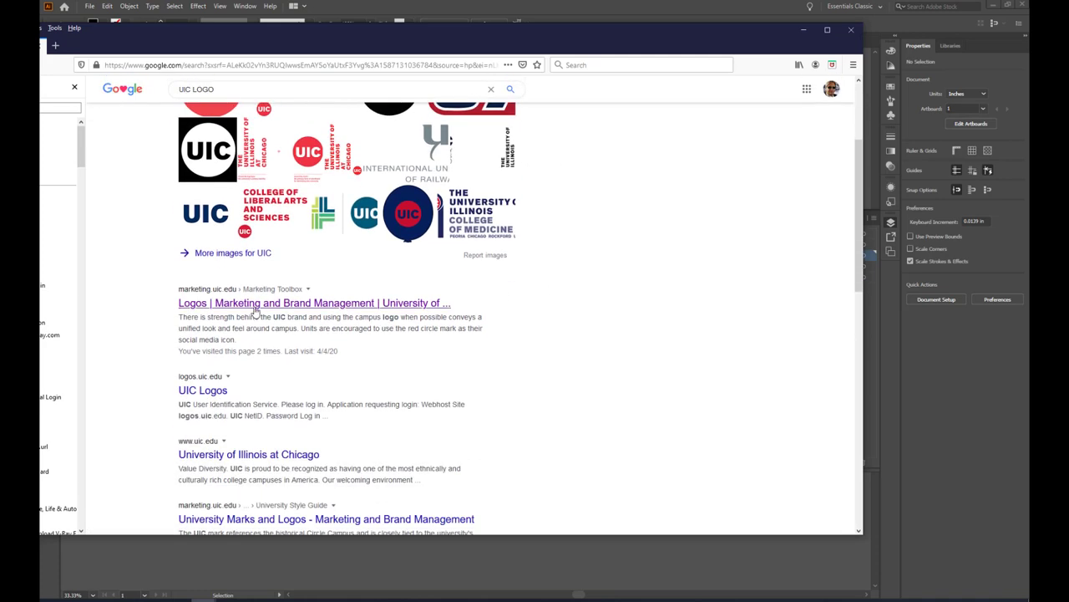
left_click(242, 304)
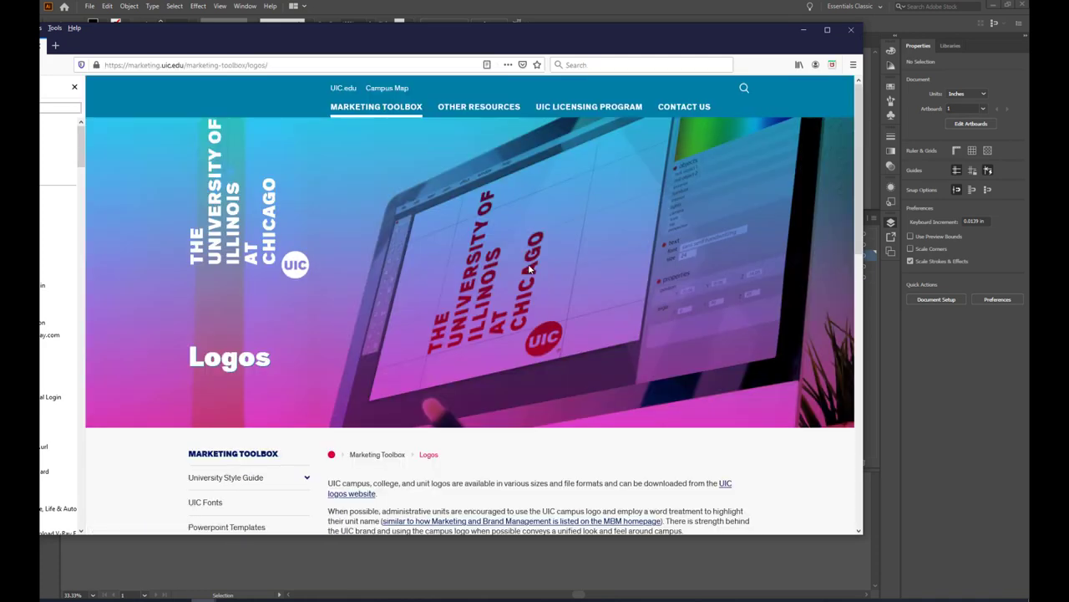
scroll(535, 272, "down", 3)
left_click(556, 455)
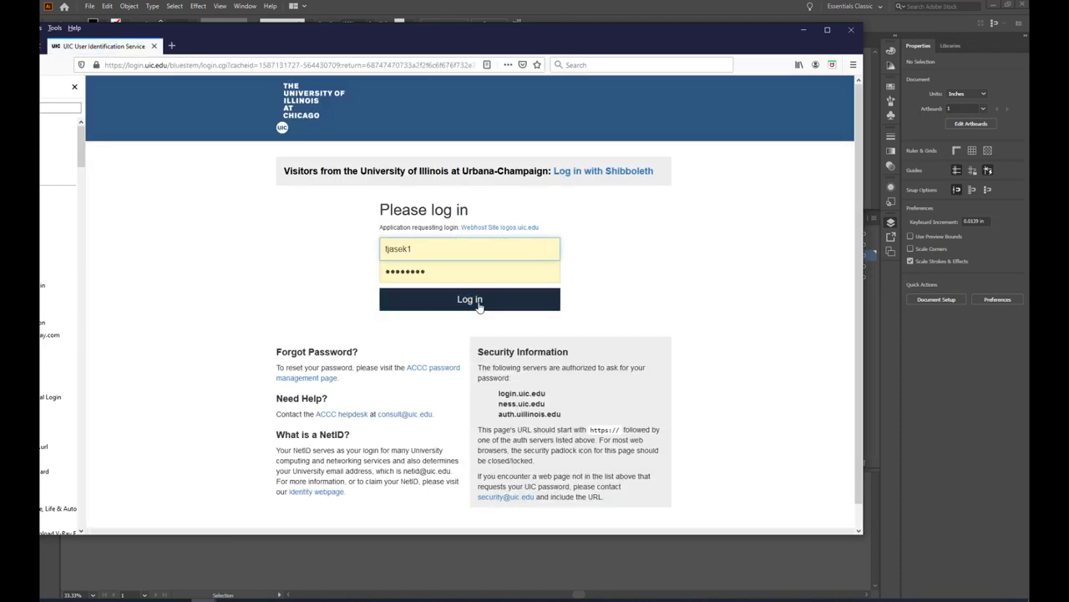
left_click(479, 306)
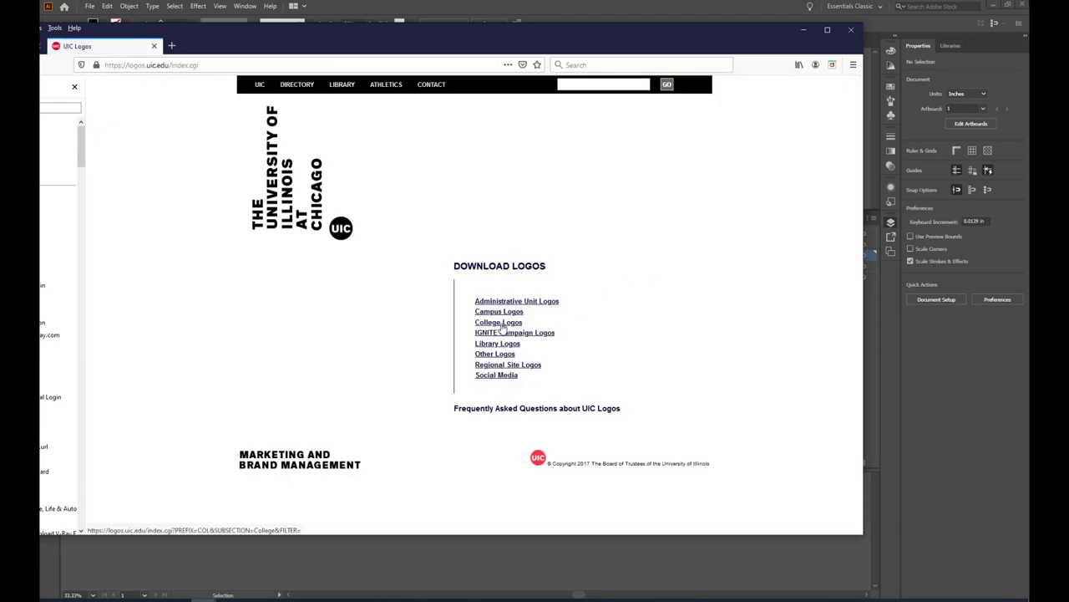
Browse College Logos > Urban Planning > Urban Data Visualization Laboratory > Type Treatment with Circle Mark.
left_click(506, 324)
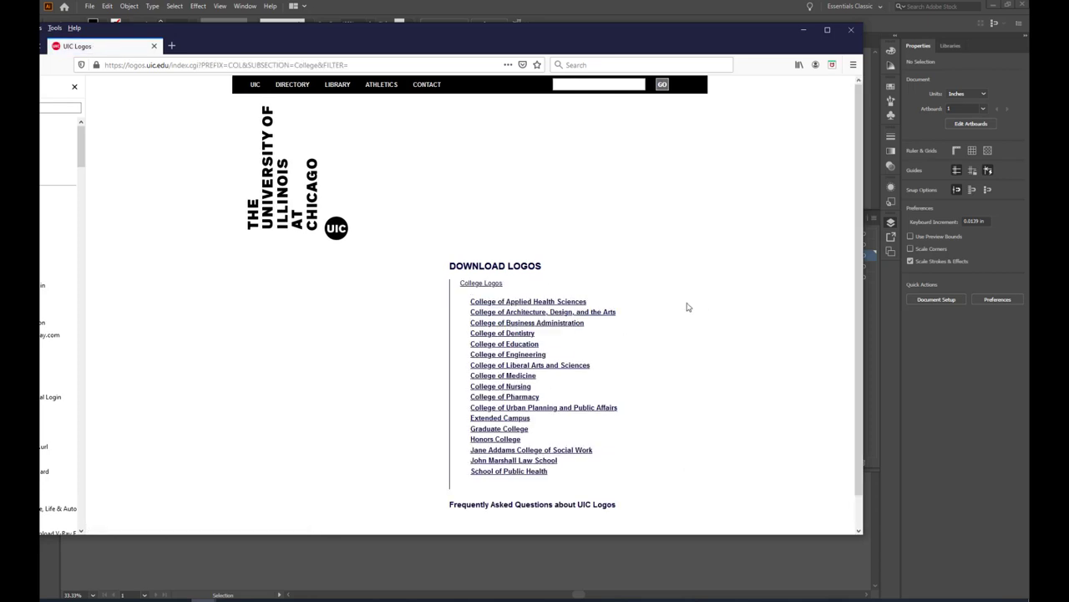
left_click(563, 409)
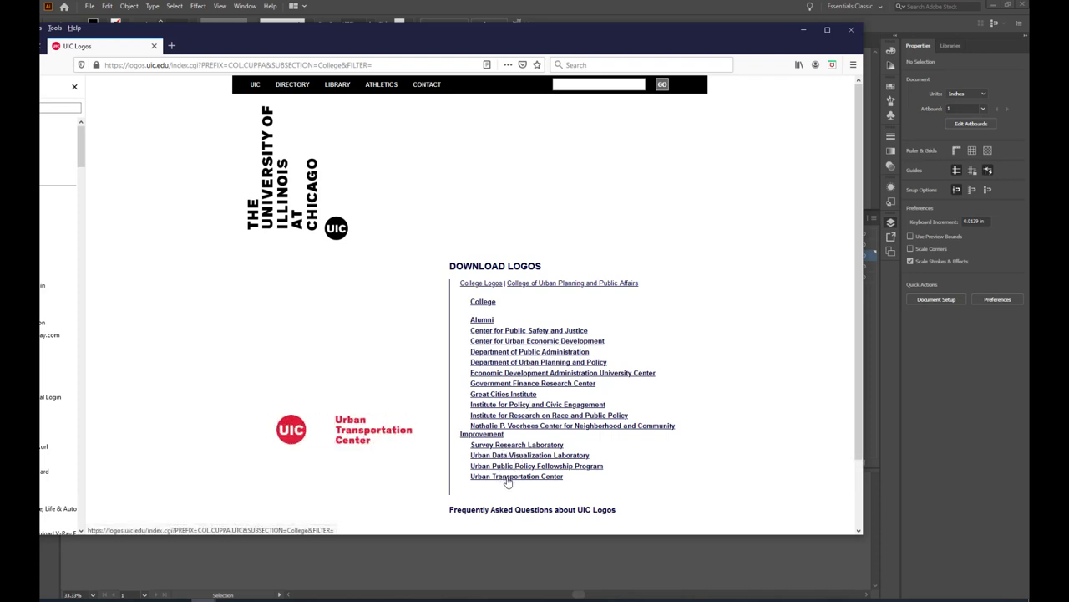
left_click(568, 457)
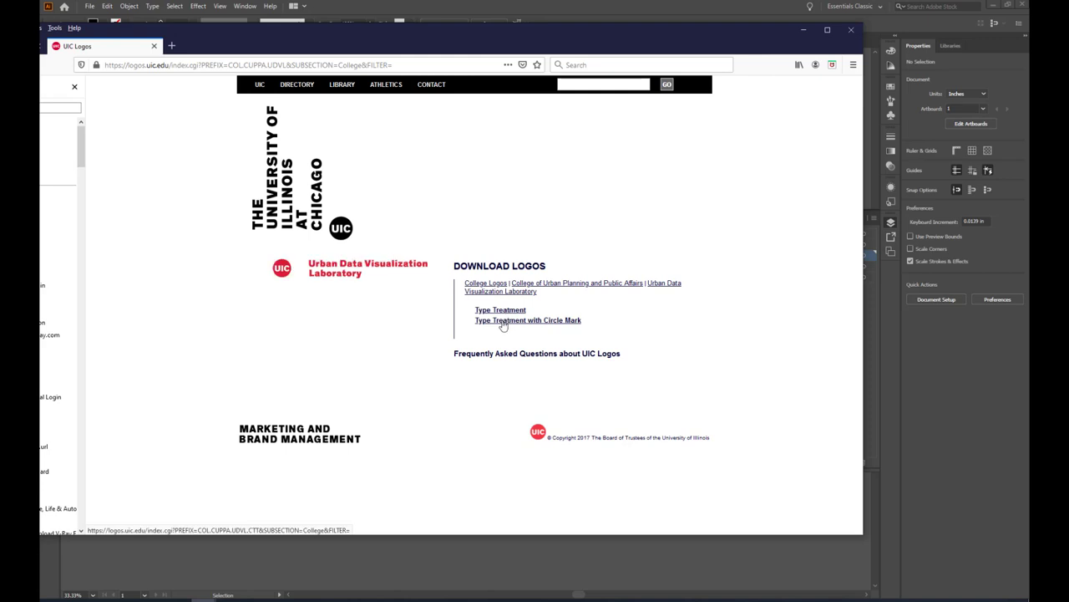
left_click(504, 321)
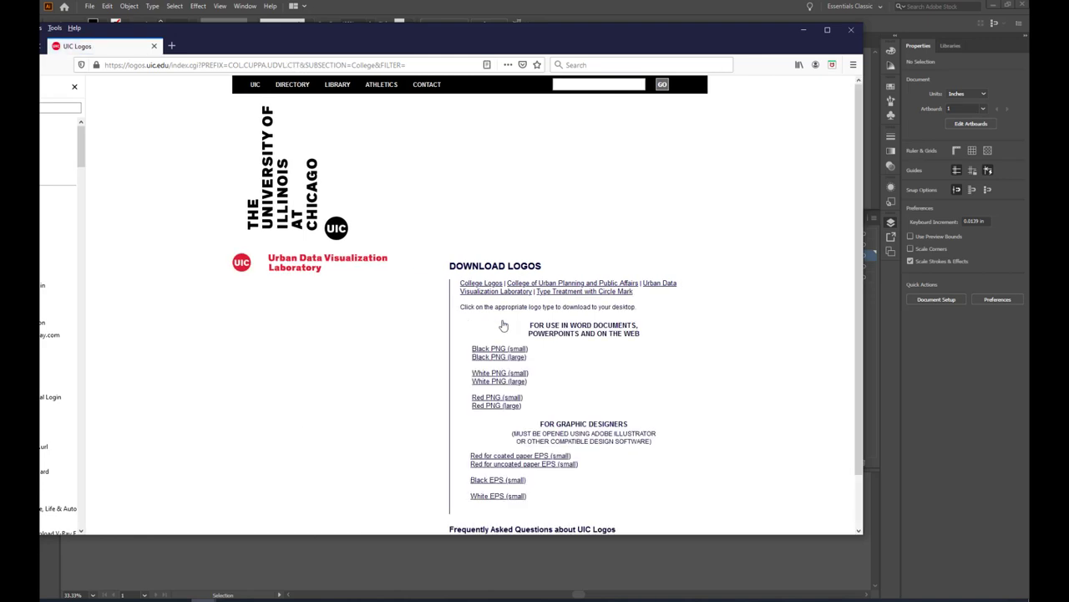
Minimize Firefox to glance at the poster, then bring the browser back with Alt+Tab.
scroll(652, 259, "down", 2)
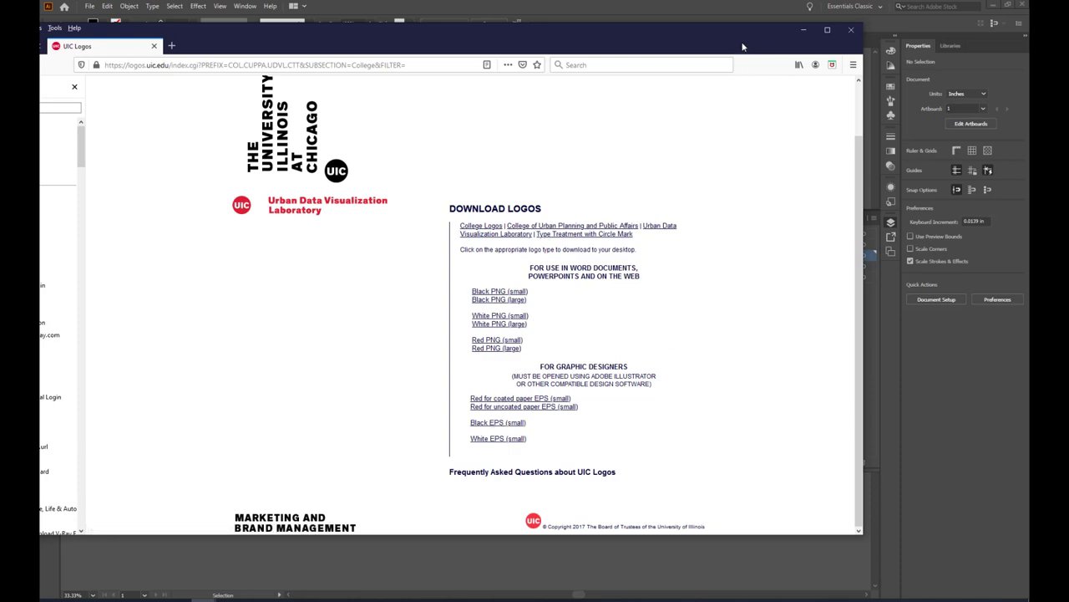
left_click(803, 30)
key("alt+Tab")
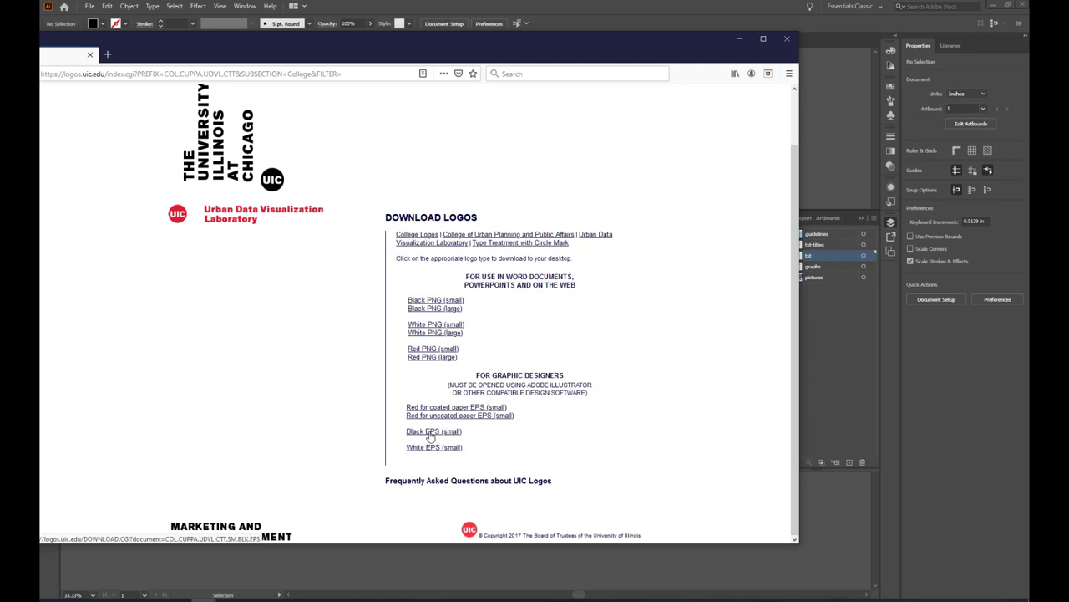
Download the small black EPS logo, open it in Illustrator, and select all its artwork.
left_click(432, 431)
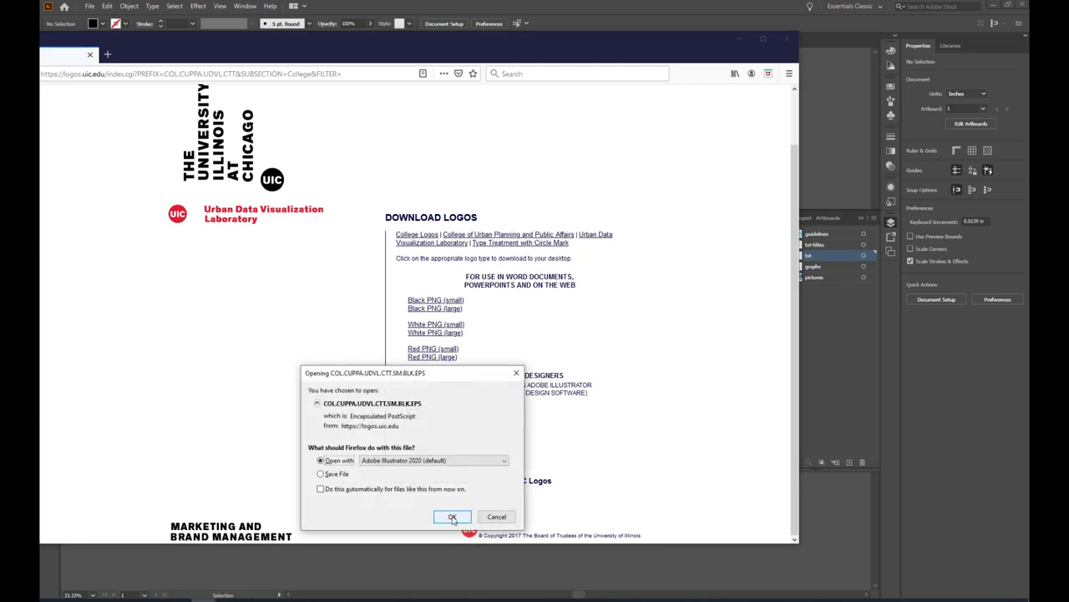
left_click(452, 517)
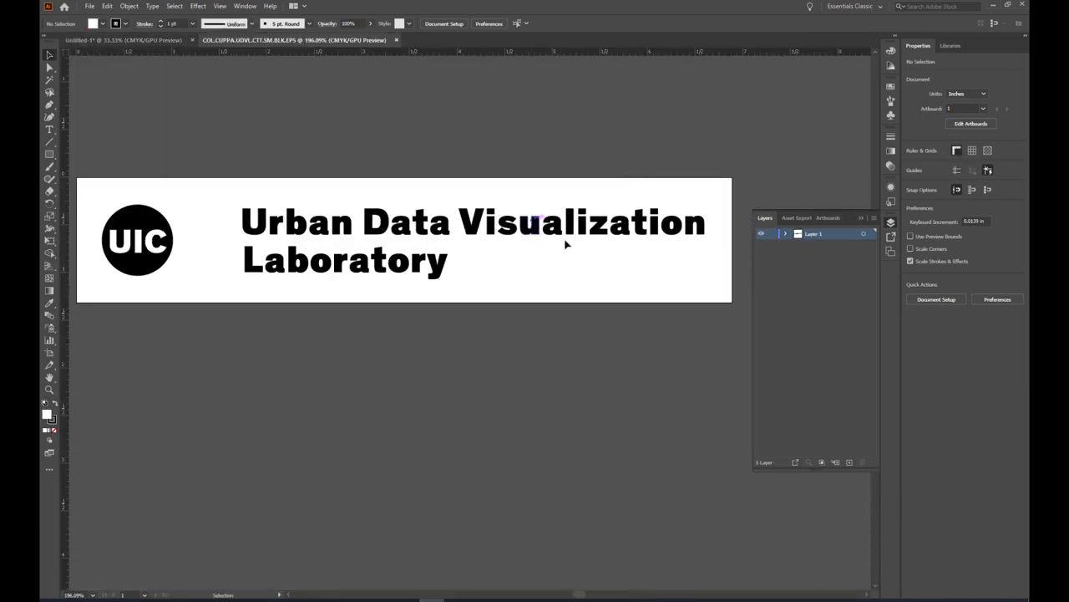
scroll(563, 231, "up", 5)
scroll(563, 231, "up", 10)
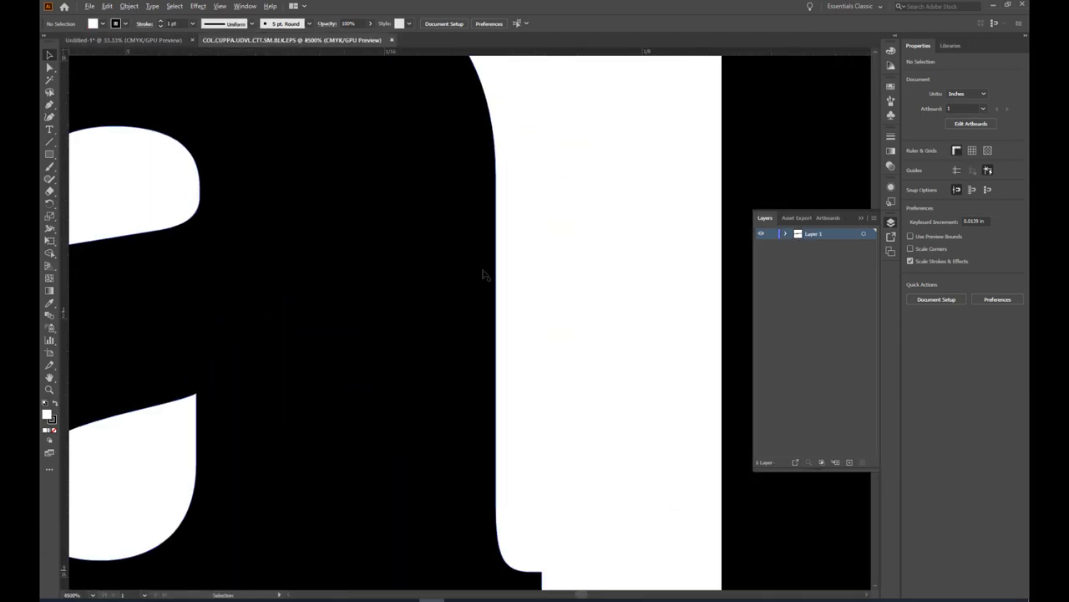
scroll(501, 259, "down", 15)
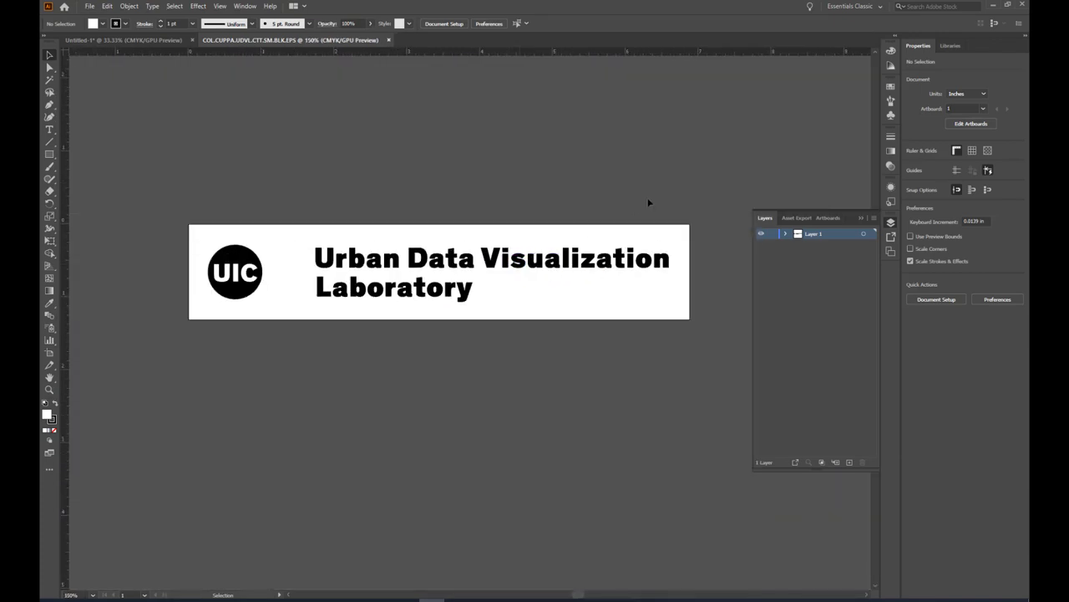
key("ctrl+a")
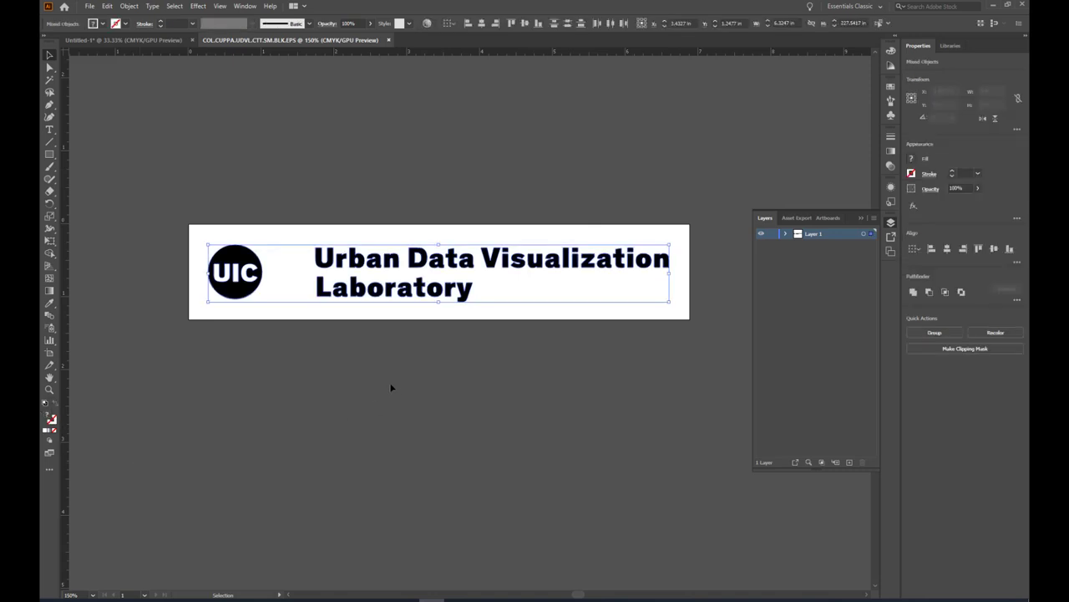
Paste the logo into the poster on the txt-titles layer and move it to the lower-right corner.
key("a")
key("v")
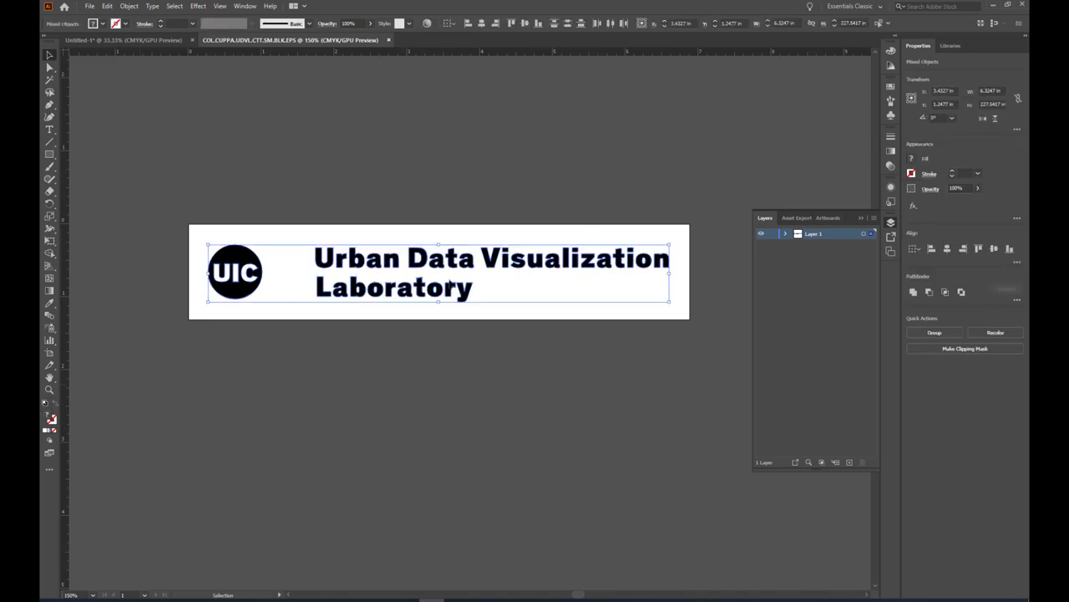
left_click(138, 40)
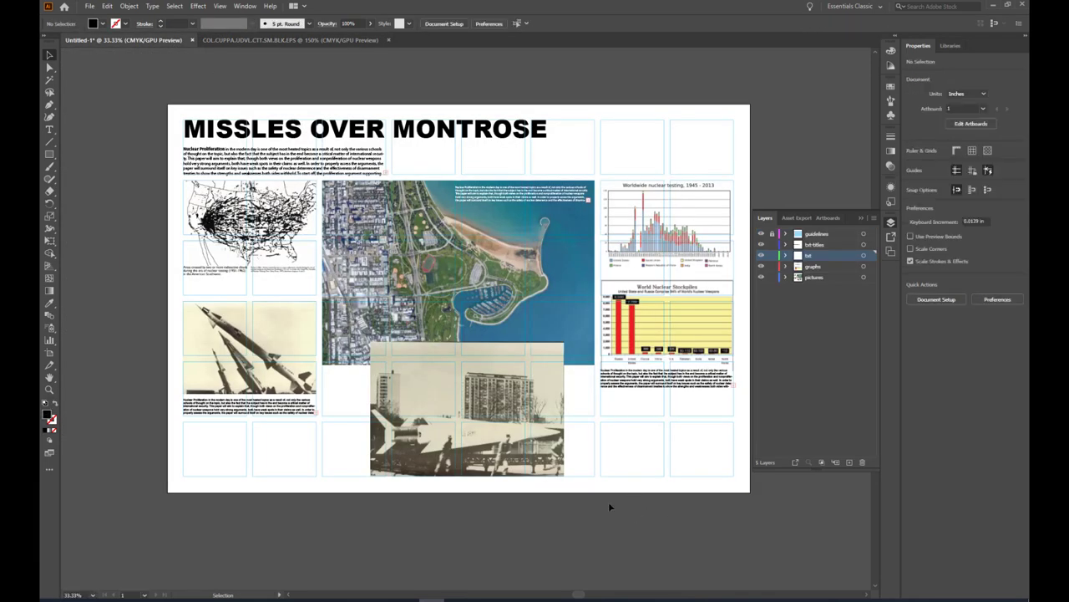
left_click(831, 245)
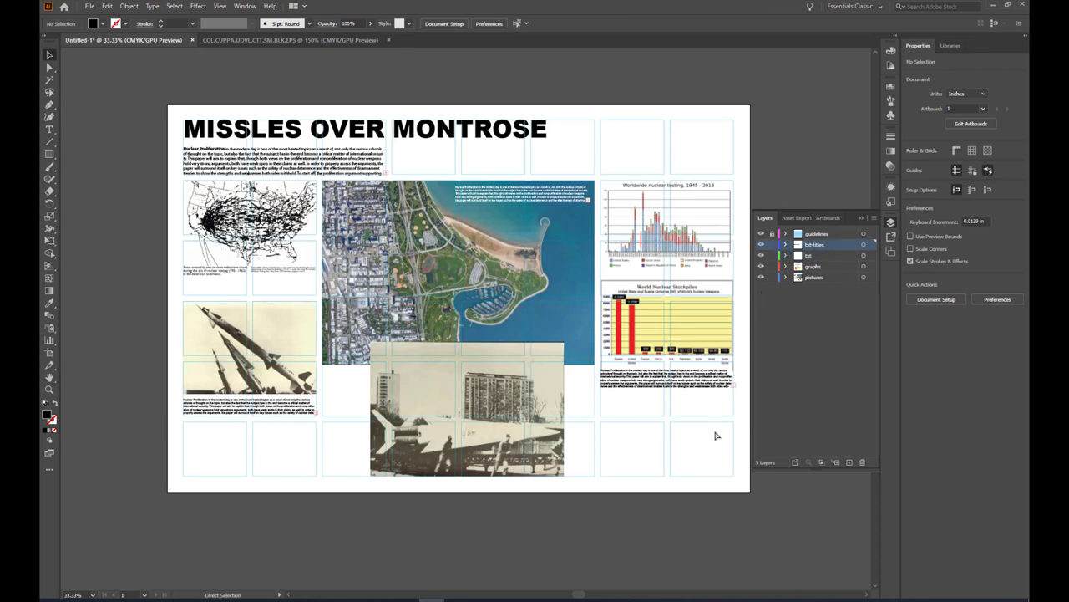
key("ctrl+v")
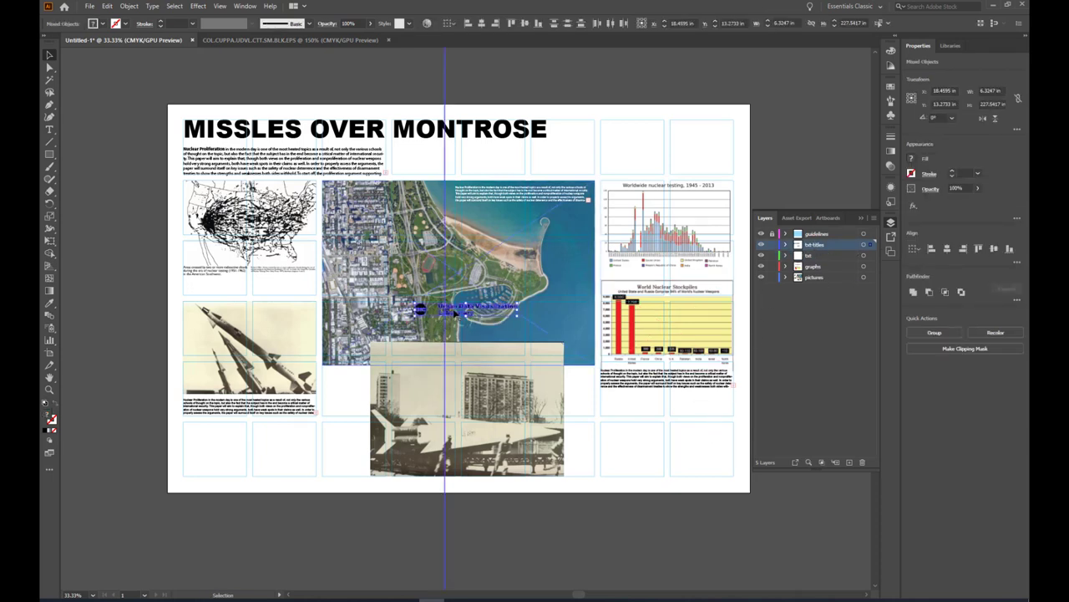
left_click_drag(458, 316, 664, 473)
left_click(706, 541)
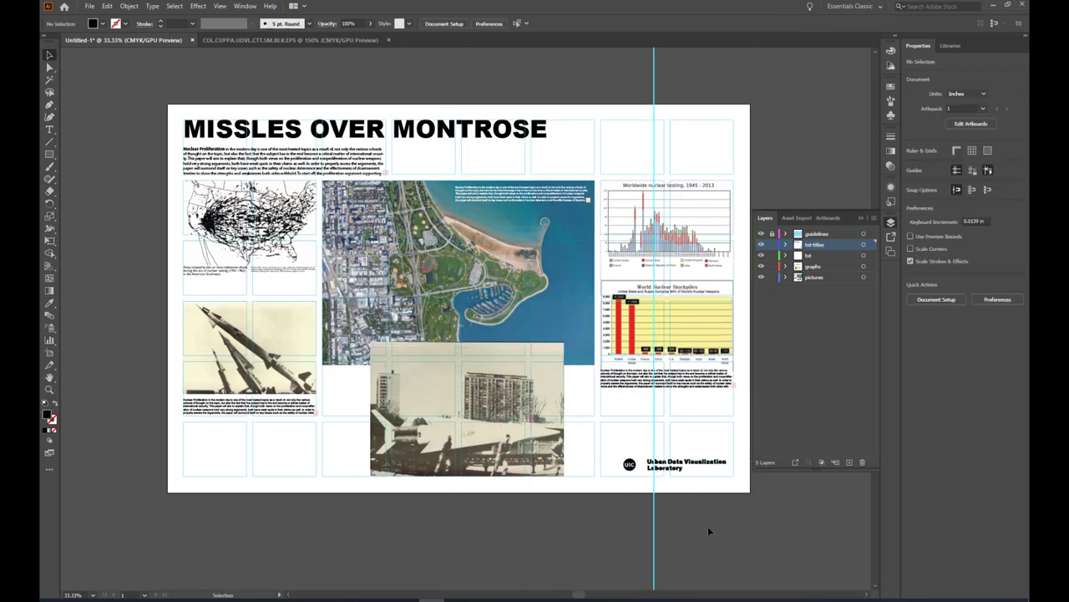
Scale the logo up with its corner handles to about 7.75 in wide.
left_click_drag(604, 91, 746, 83)
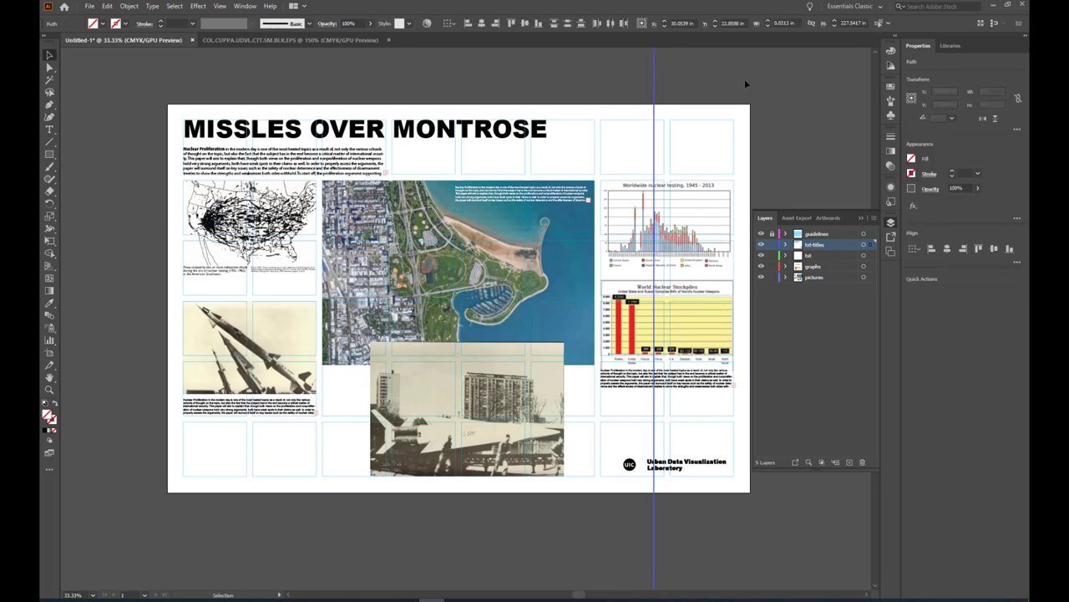
left_click(746, 83)
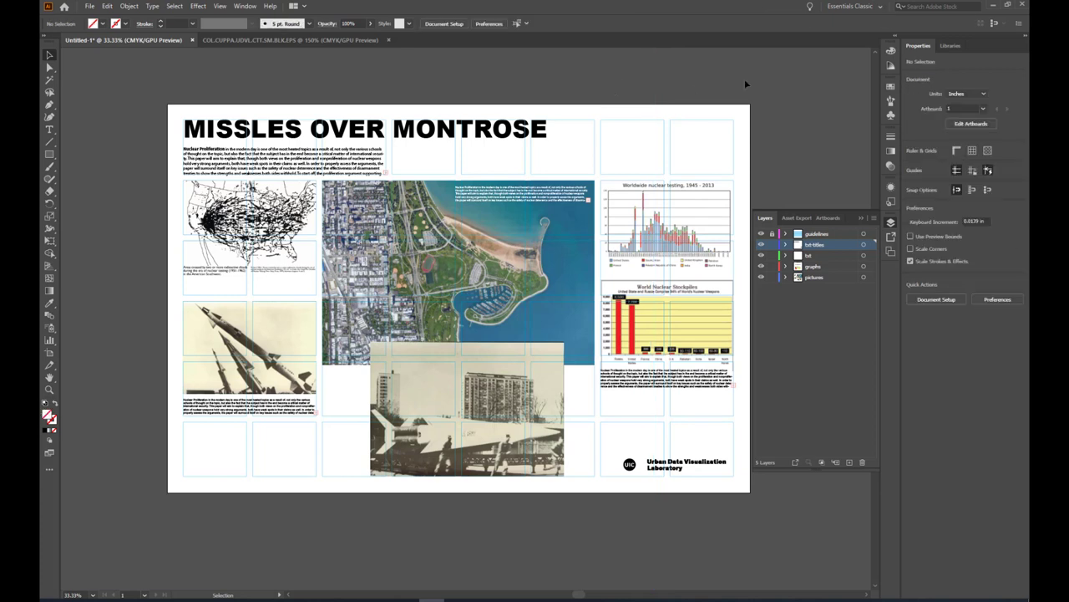
left_click(693, 467)
scroll(689, 469, "up", 9)
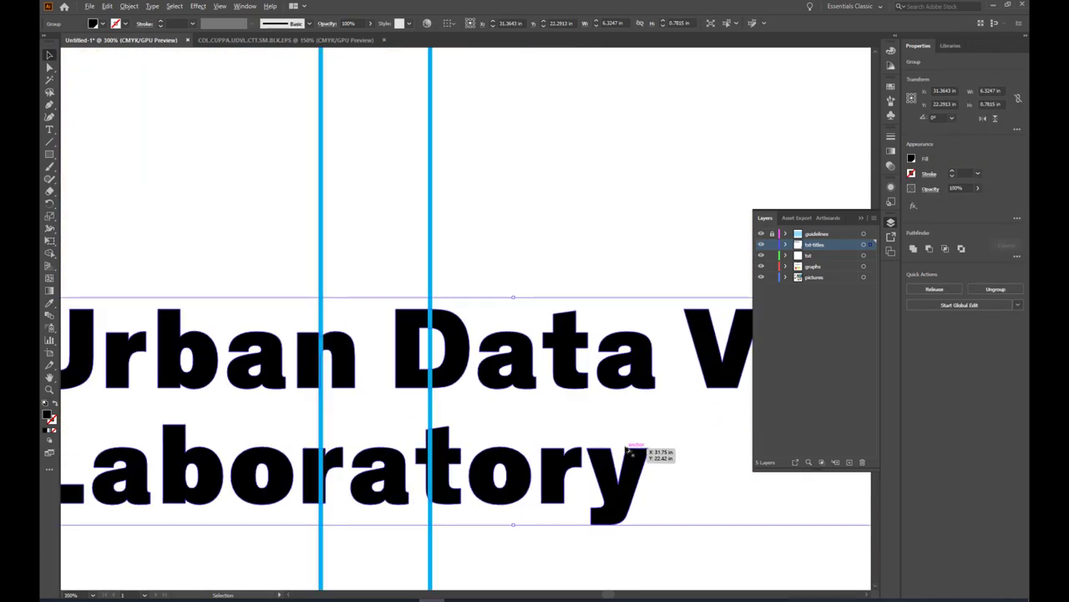
scroll(658, 480, "down", 9)
scroll(475, 451, "up", 3)
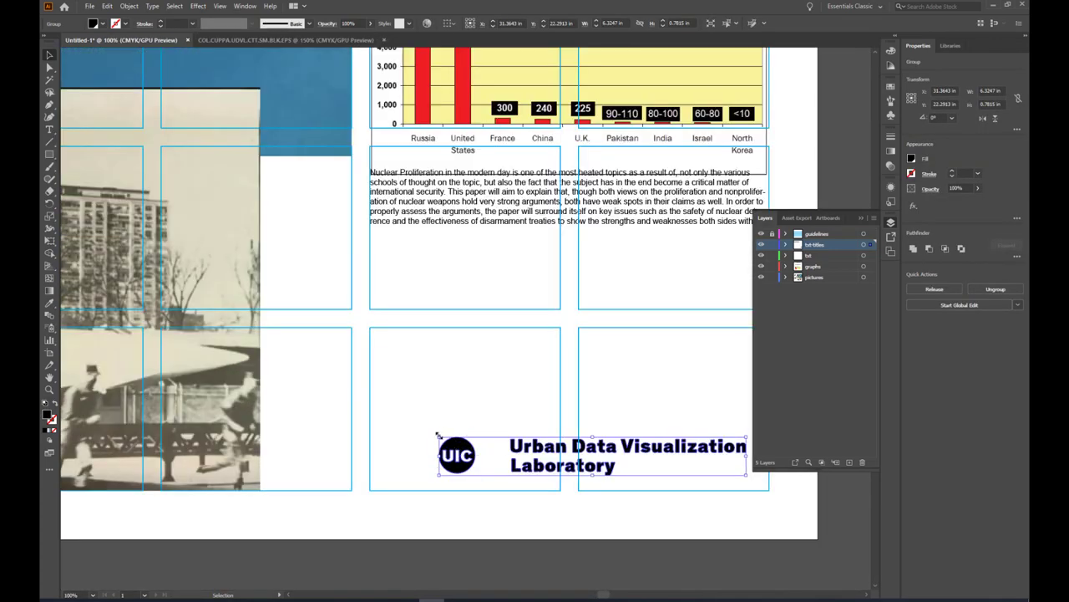
left_click_drag(438, 435, 369, 373)
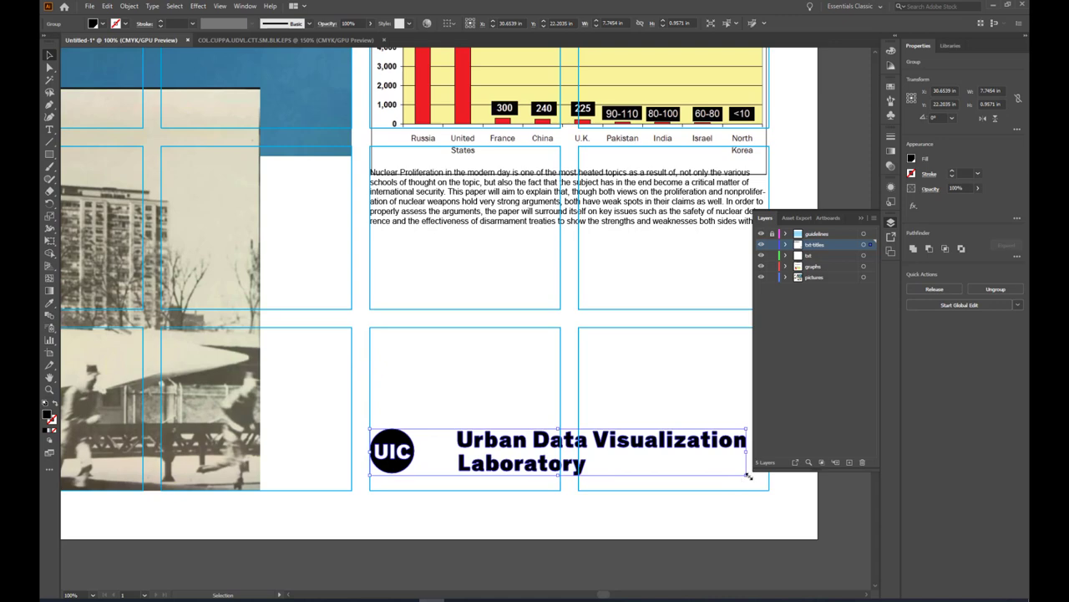
left_click_drag(749, 475, 769, 487)
left_click(653, 527)
scroll(653, 527, "down", 2)
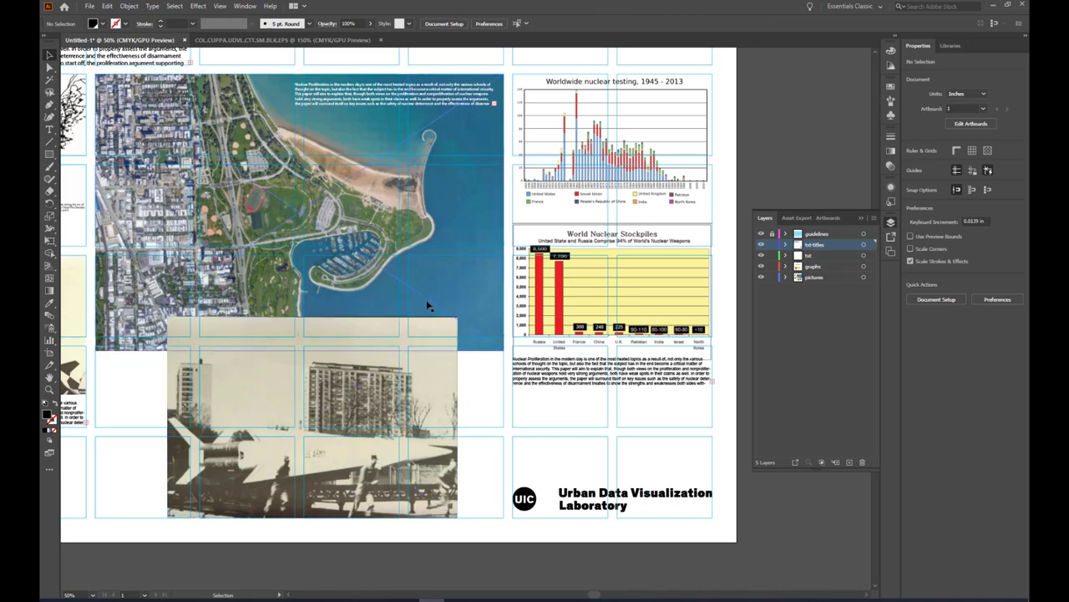
scroll(373, 268, "up", 6)
scroll(640, 453, "up", 10)
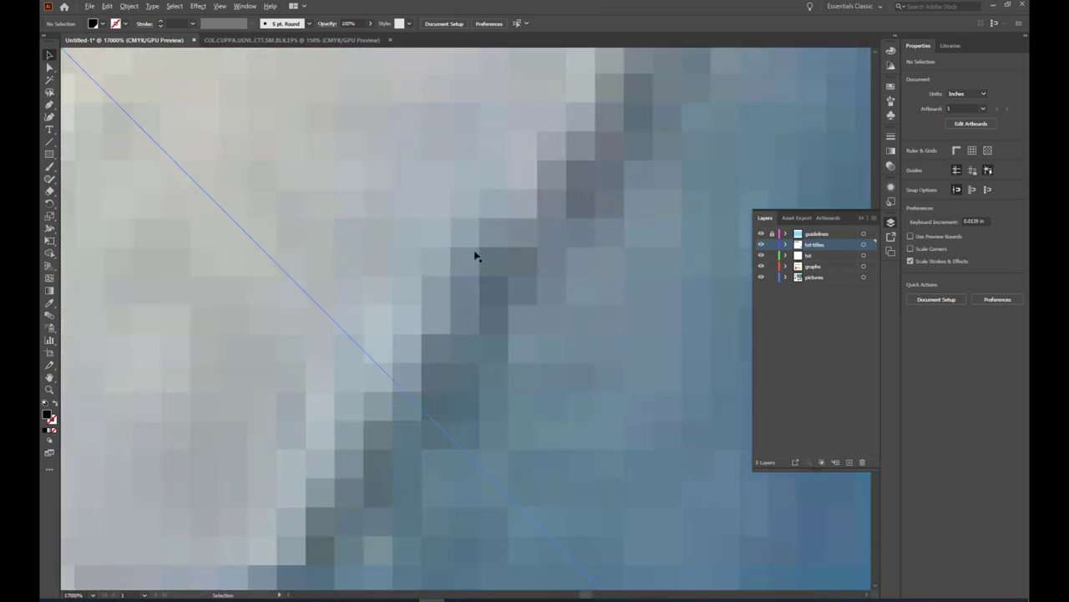
scroll(479, 263, "down", 15)
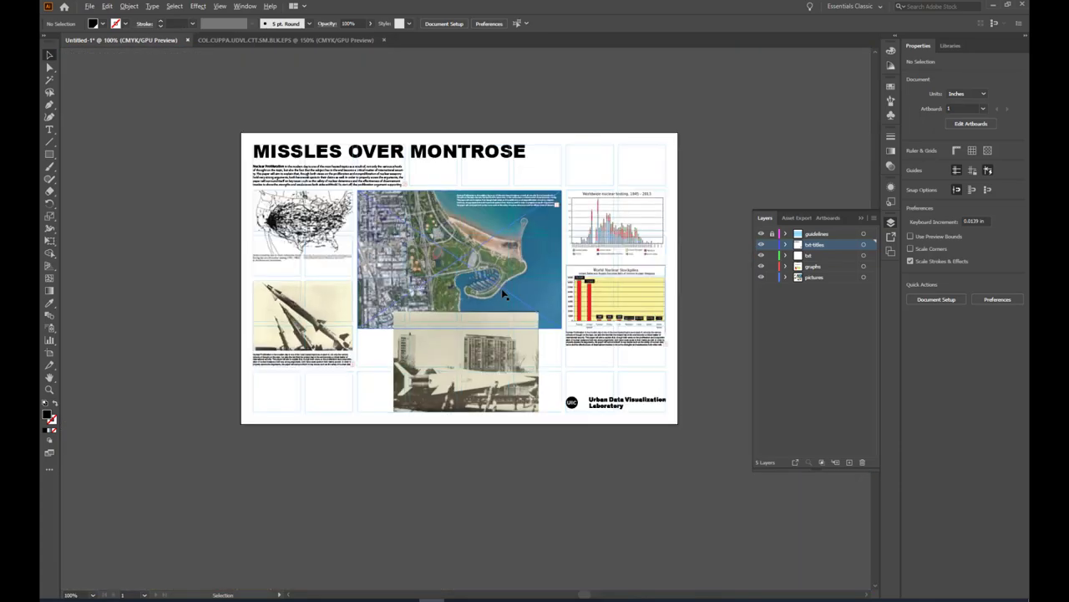
scroll(504, 294, "down", 1)
scroll(591, 359, "up", 5)
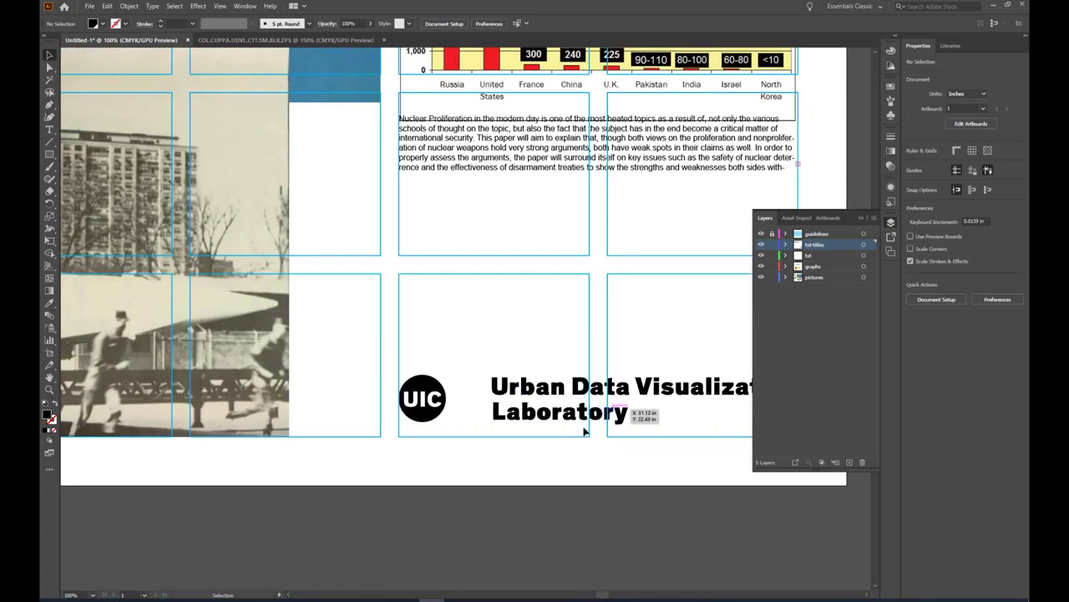
scroll(642, 438, "down", 3)
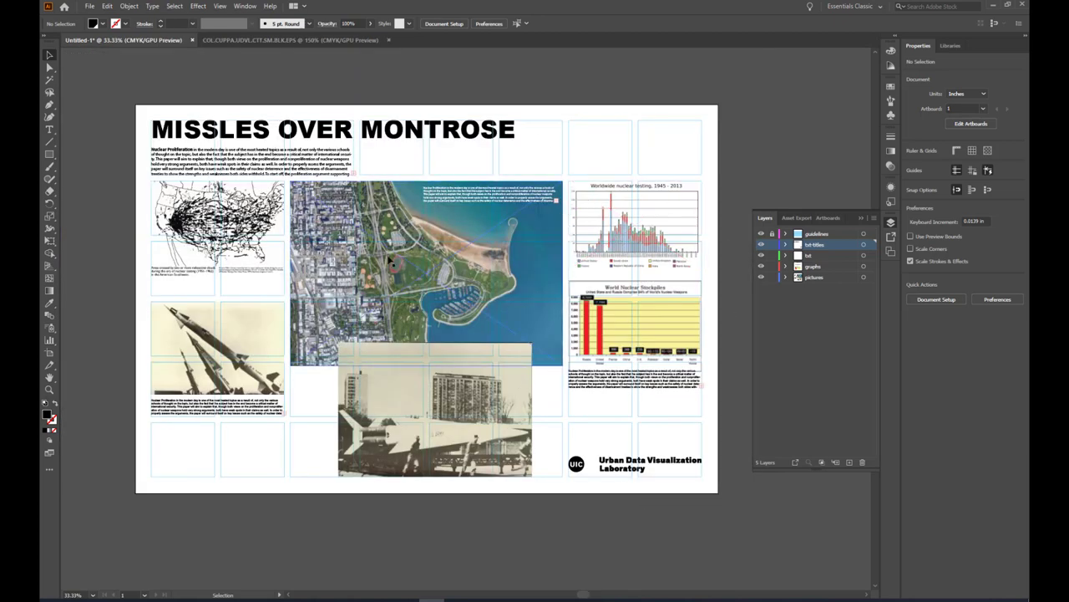
scroll(388, 262, "up", 1)
scroll(531, 260, "down", 1)
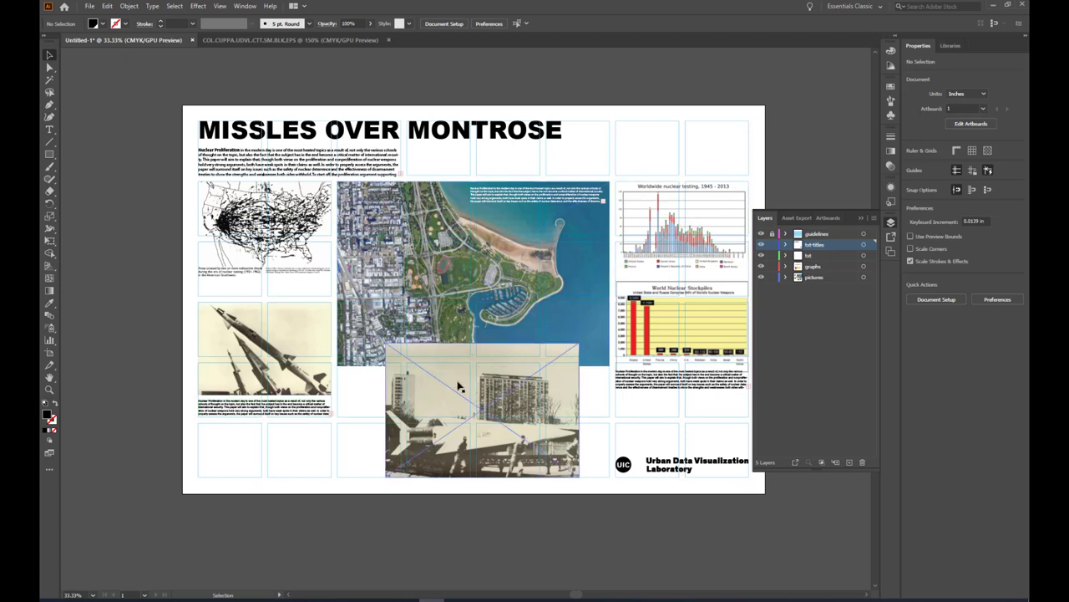
In File Explorer, open the images folder and select Nike_1_150.jpg.
scroll(432, 361, "down", 5)
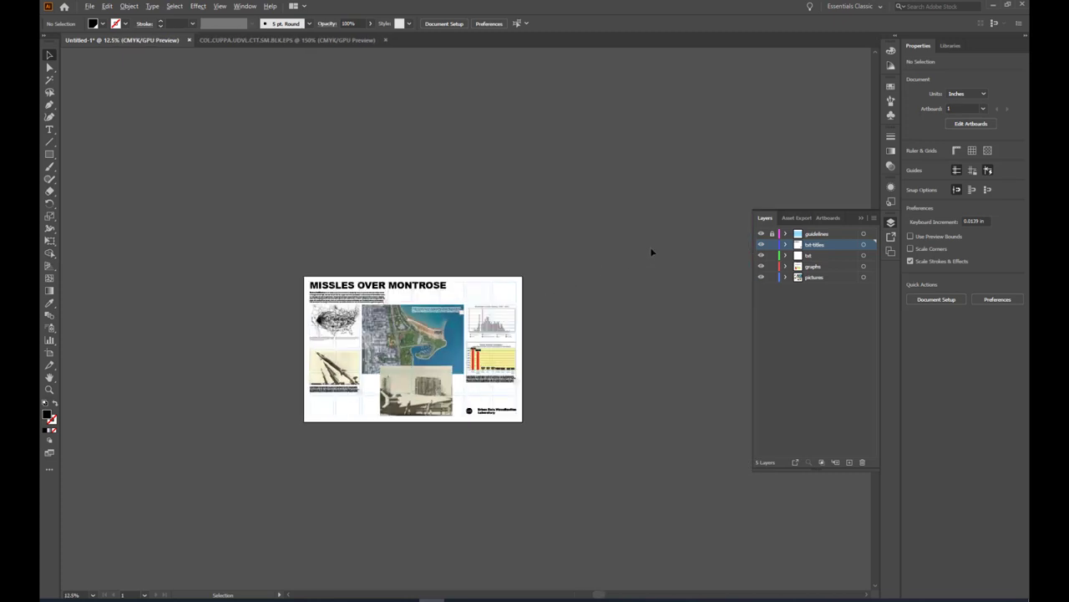
scroll(652, 249, "up", 5)
scroll(577, 268, "up", 3)
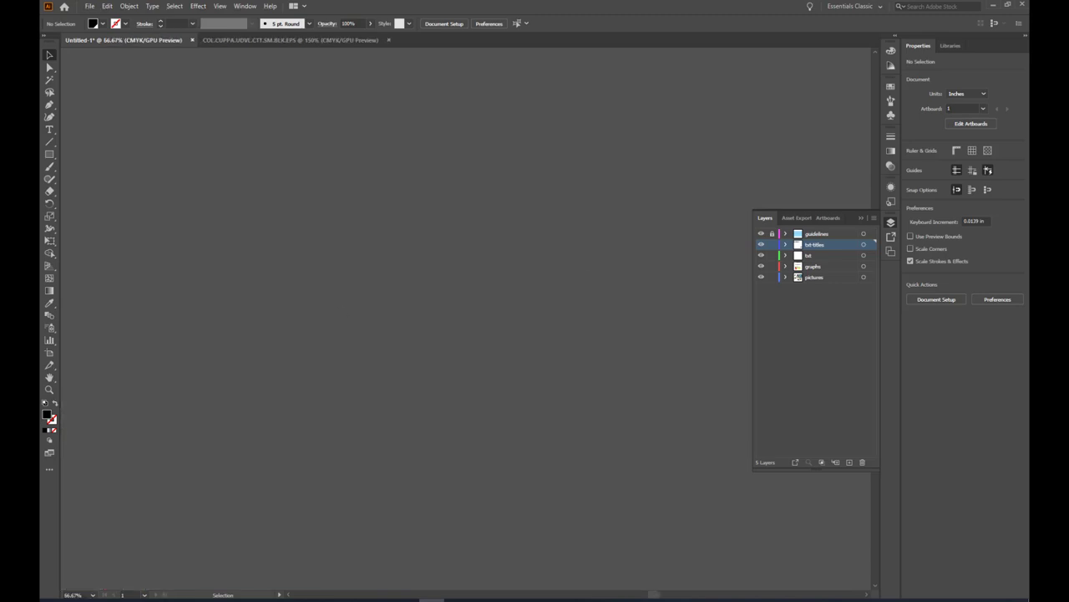
key("alt+Tab")
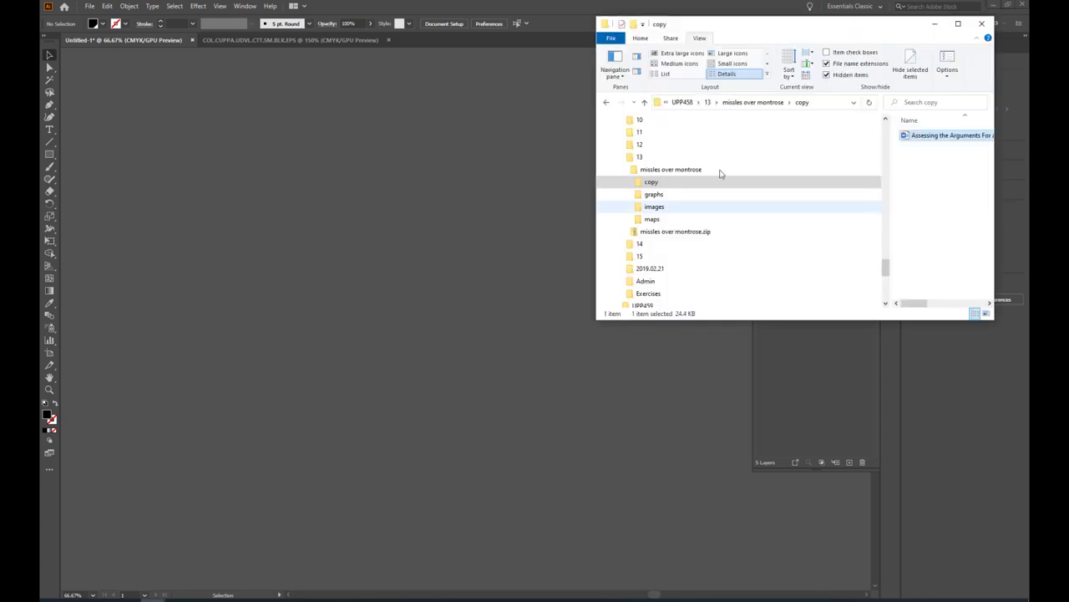
left_click(653, 209)
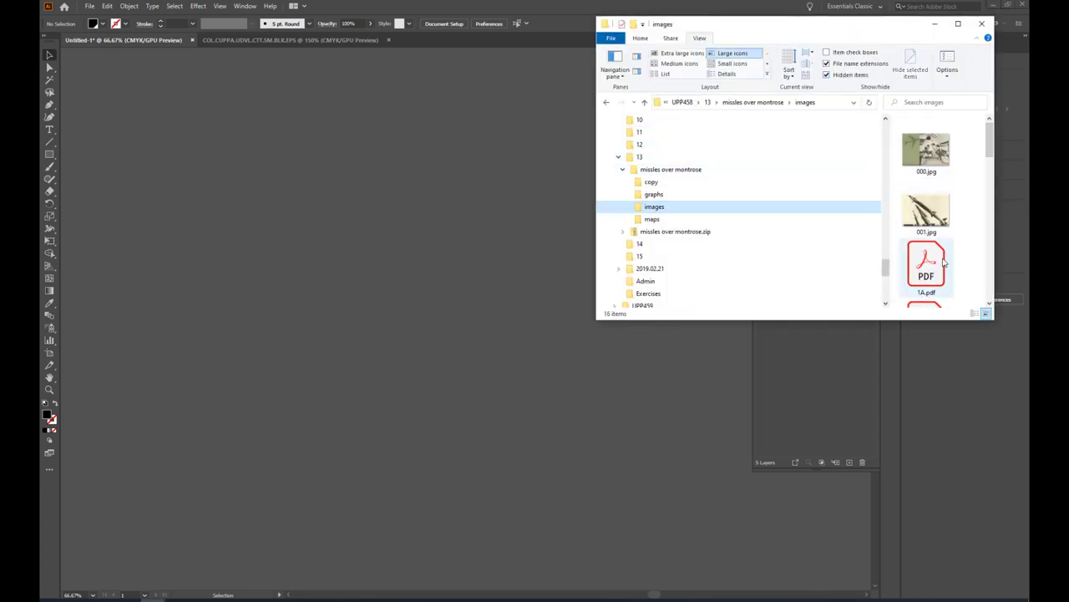
left_click_drag(991, 139, 991, 272)
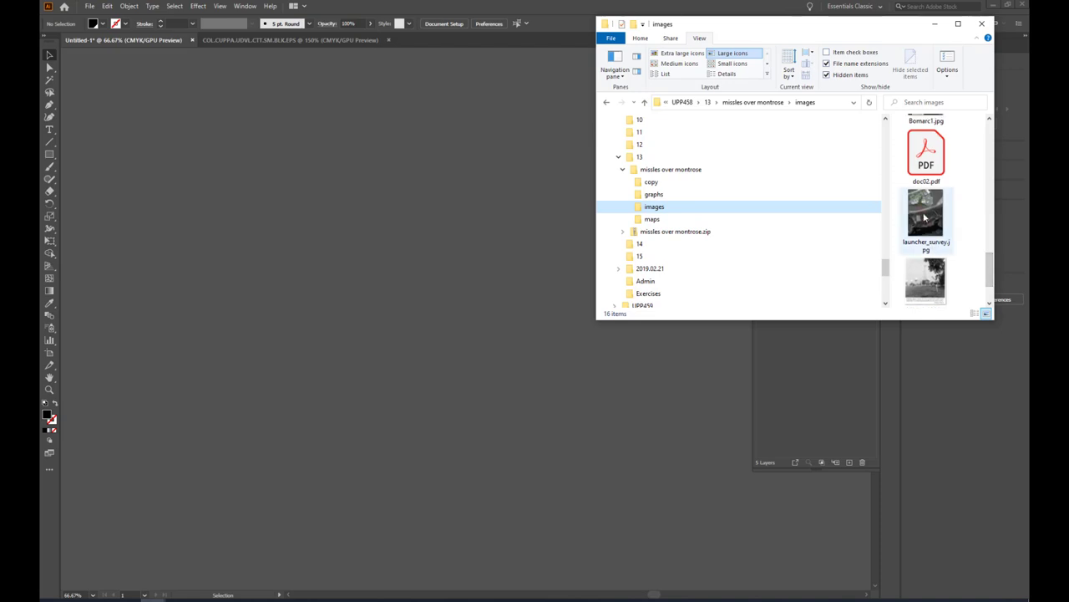
left_click(925, 281)
Drag Nike_1_150.jpg onto the Illustrator canvas and move it up and to the right.
left_click_drag(926, 272, 323, 290)
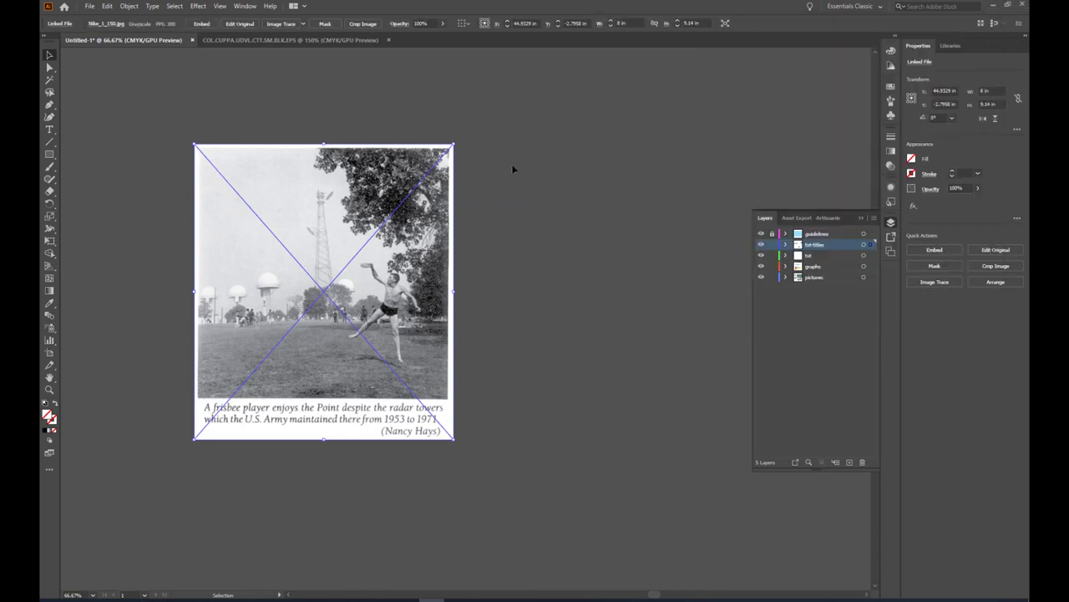
left_click(588, 129)
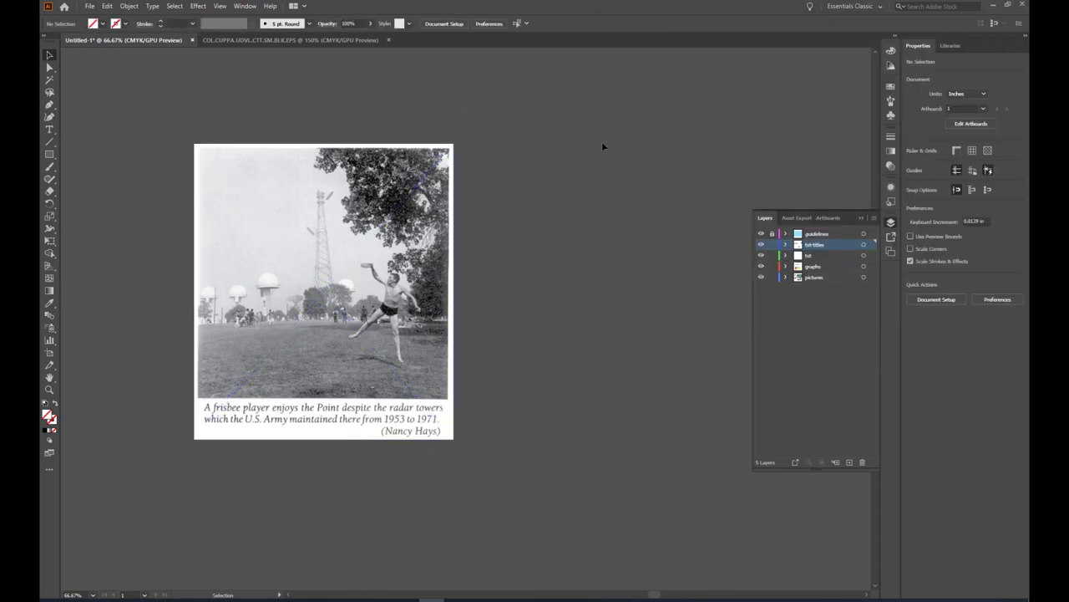
left_click_drag(407, 293, 539, 276)
left_click(550, 465)
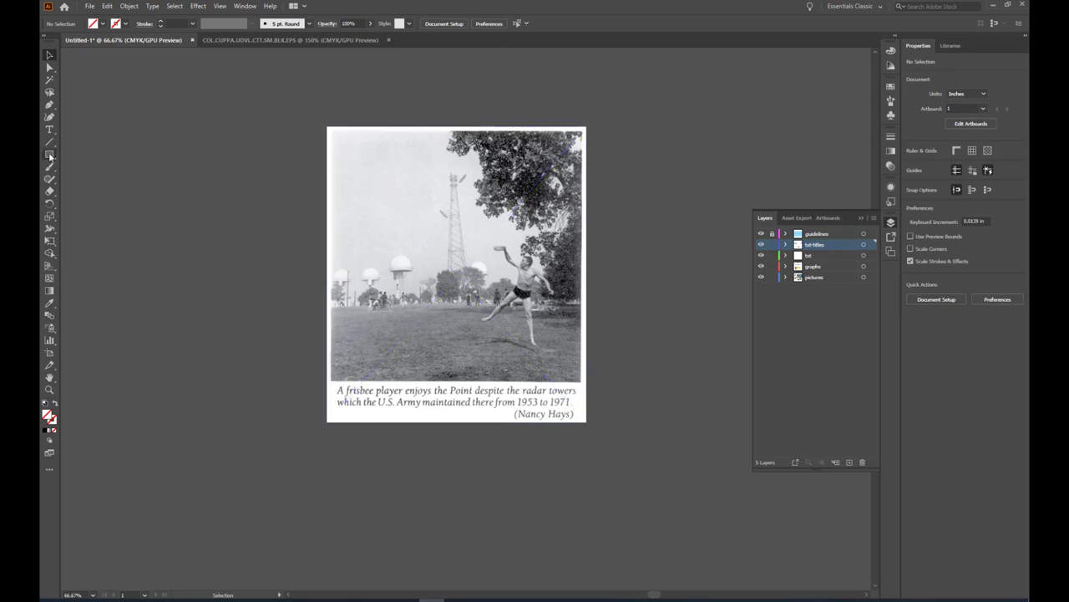
Move the frisbee photo from txt-titles to the pictures layer, toggling its visibility to confirm.
left_click(409, 324)
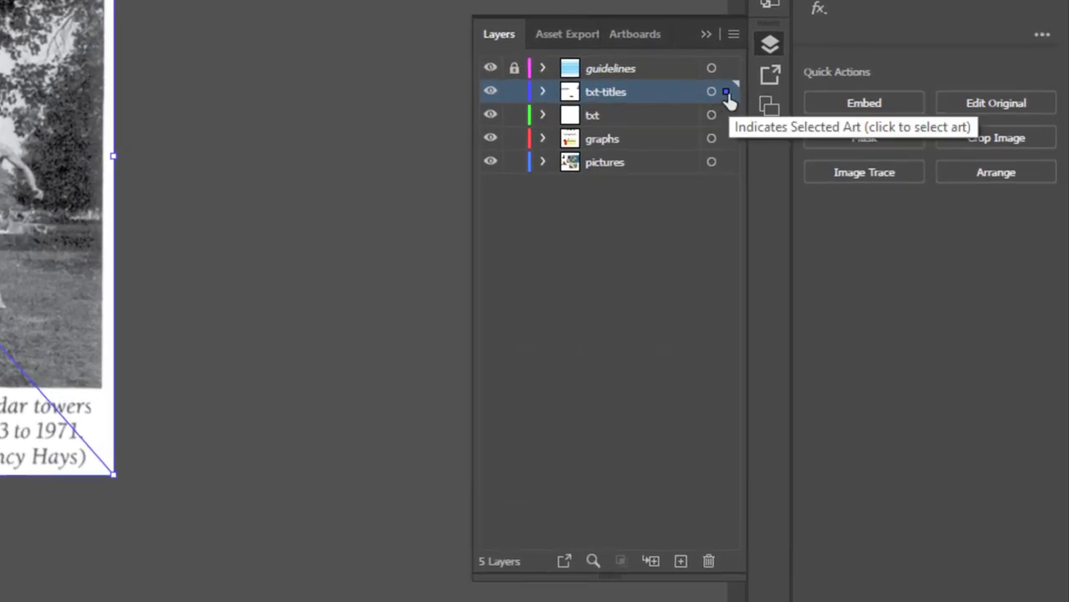
left_click(728, 163)
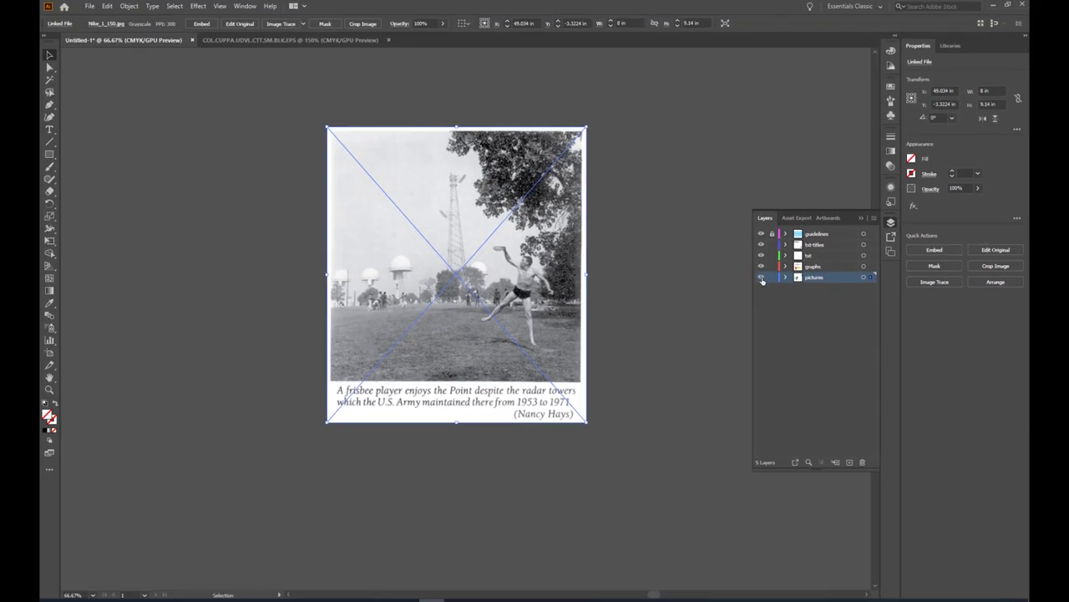
left_click(761, 278)
left_click(761, 278)
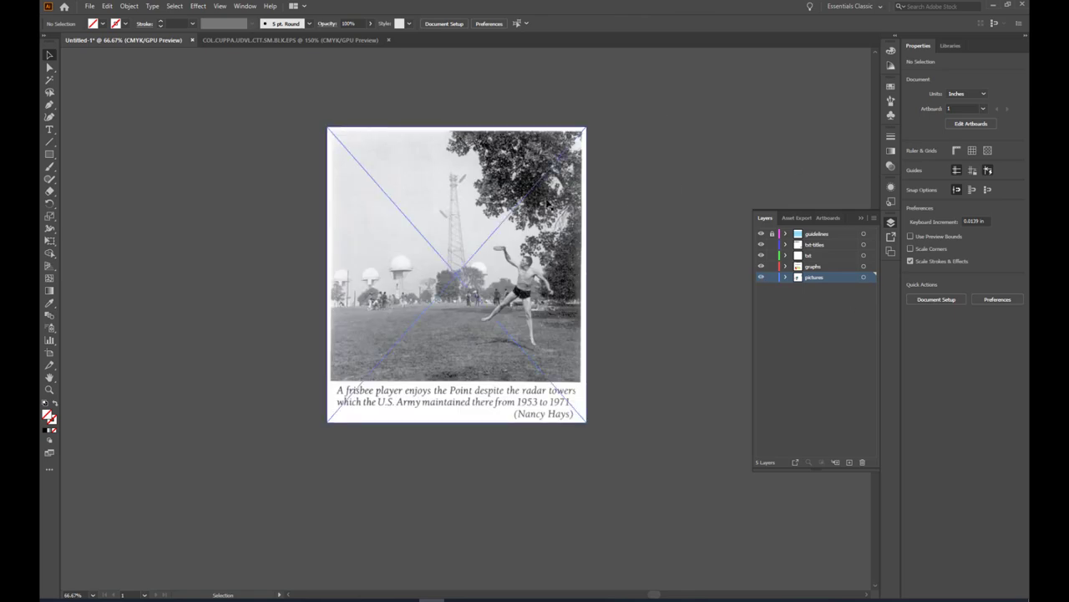
left_click(81, 146)
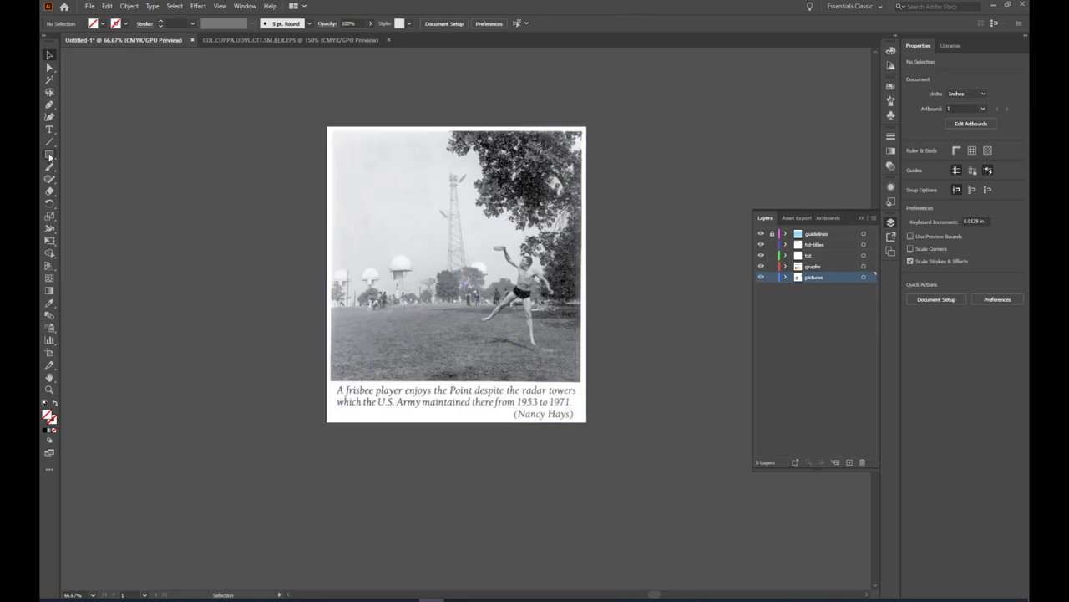
Draw a rectangle over the photo's picture area with a red 5 pt outline.
left_click(50, 155)
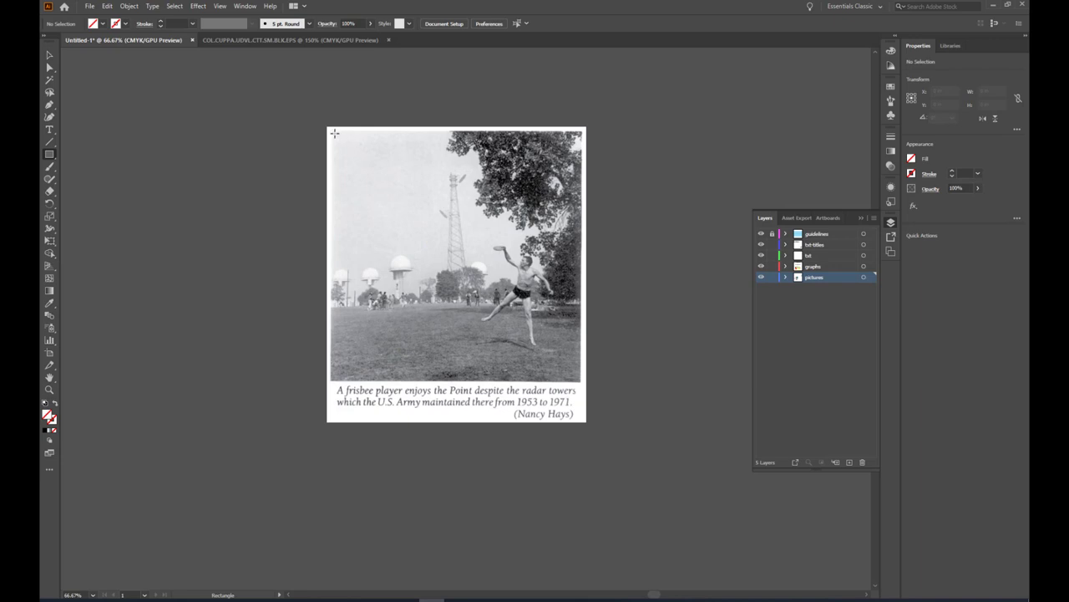
left_click_drag(334, 133, 577, 379)
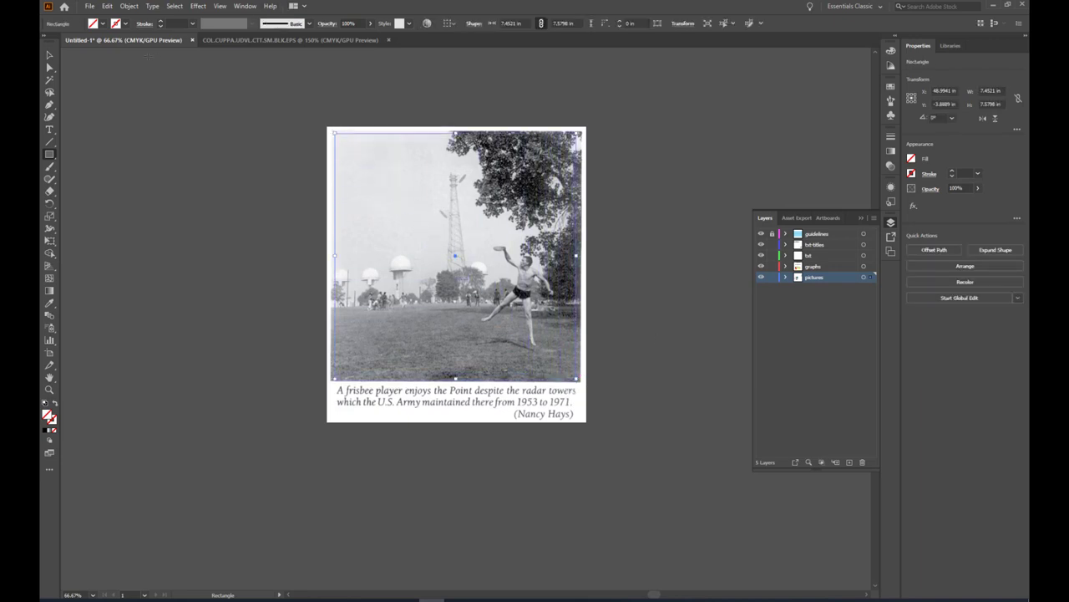
key("v")
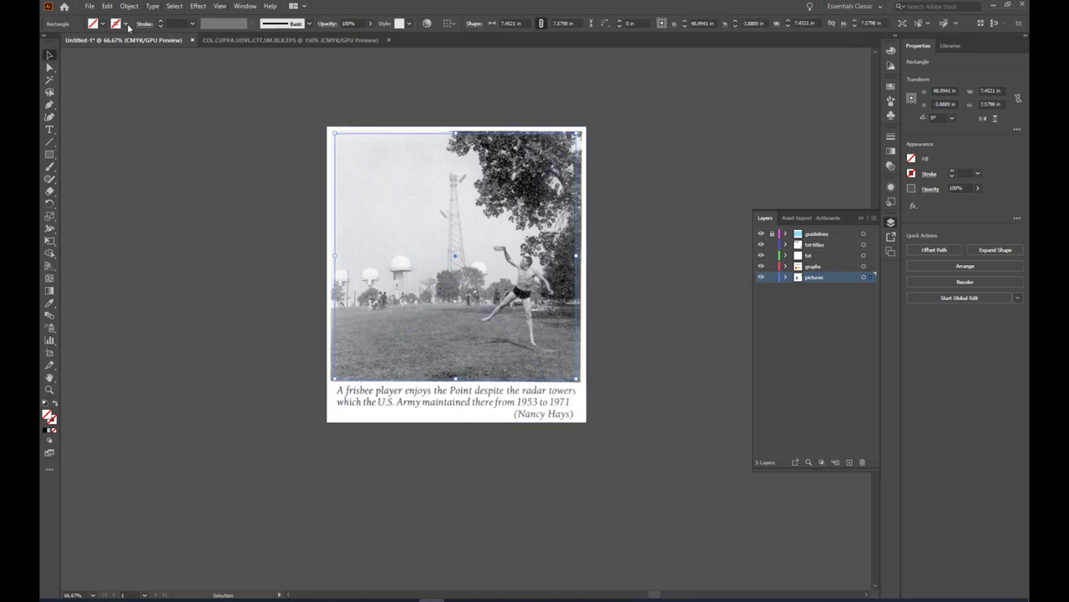
left_click(125, 25)
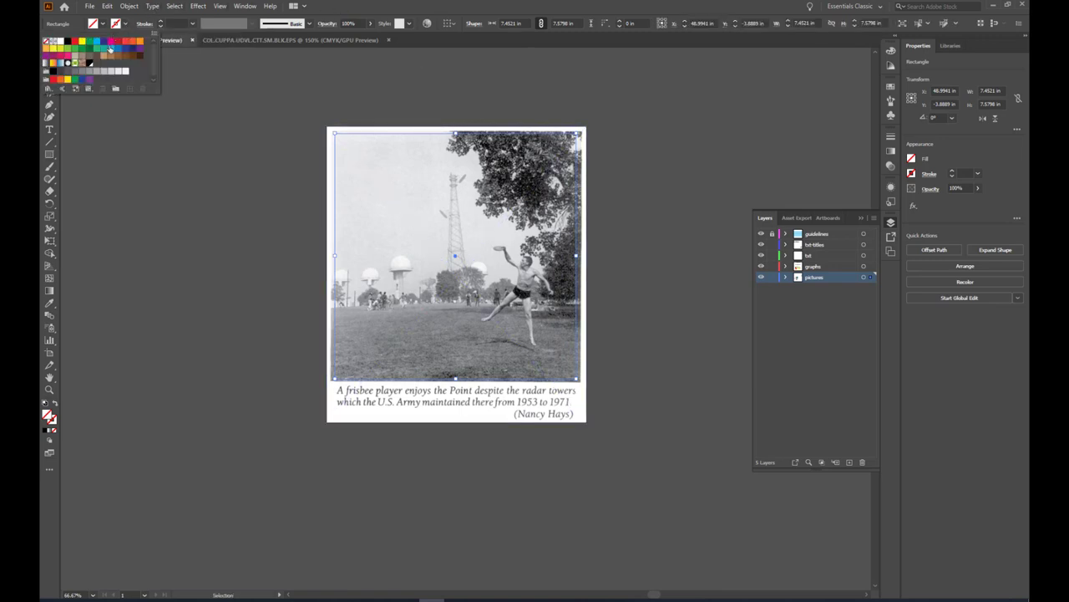
left_click(120, 43)
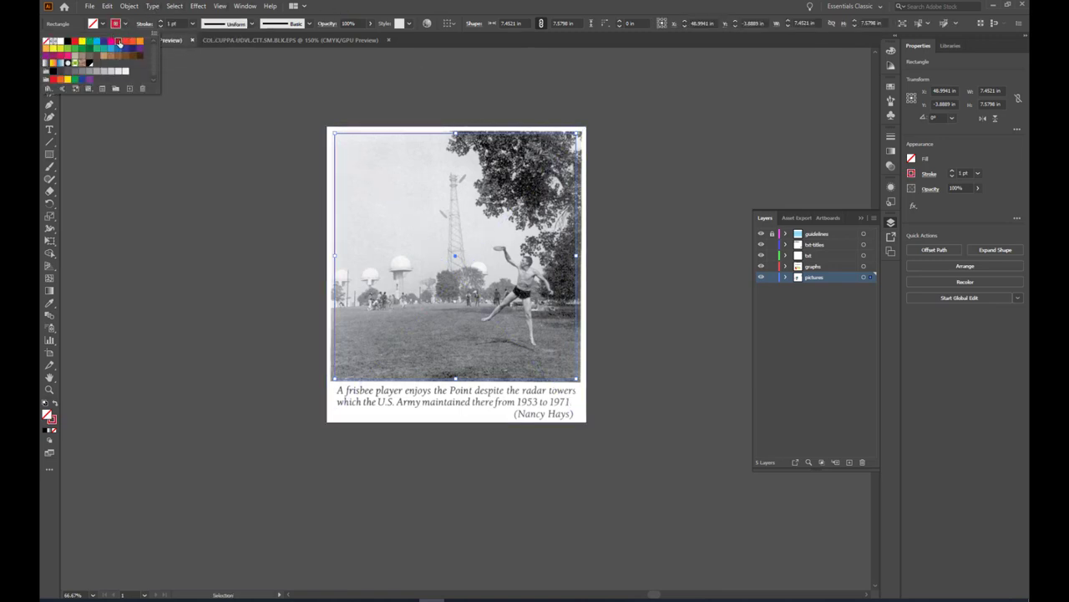
left_click(161, 20)
left_click(161, 21)
left_click(162, 21)
left_click(161, 21)
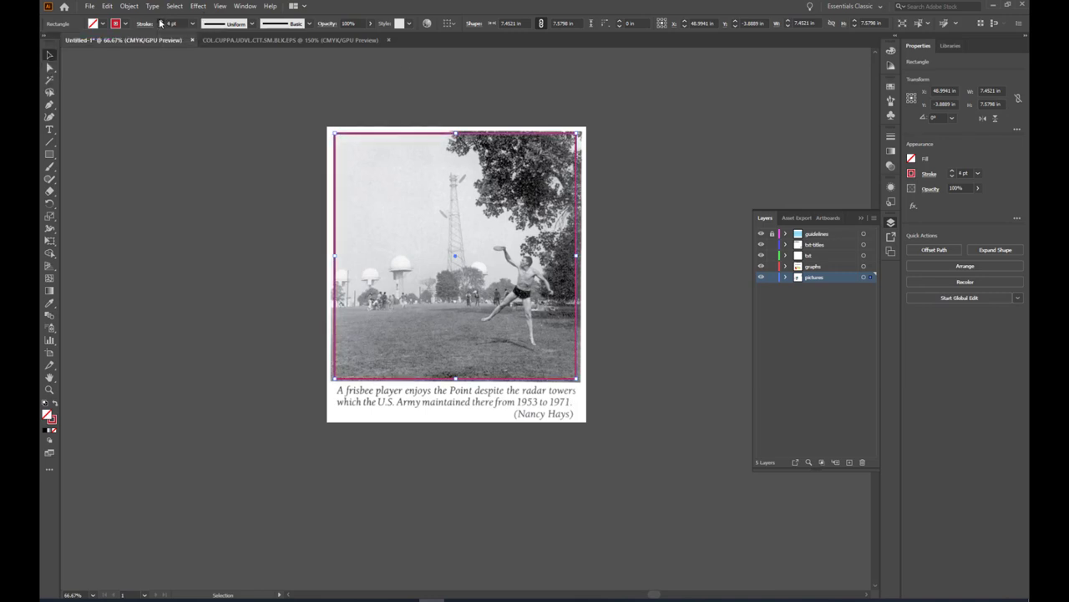
left_click(683, 98)
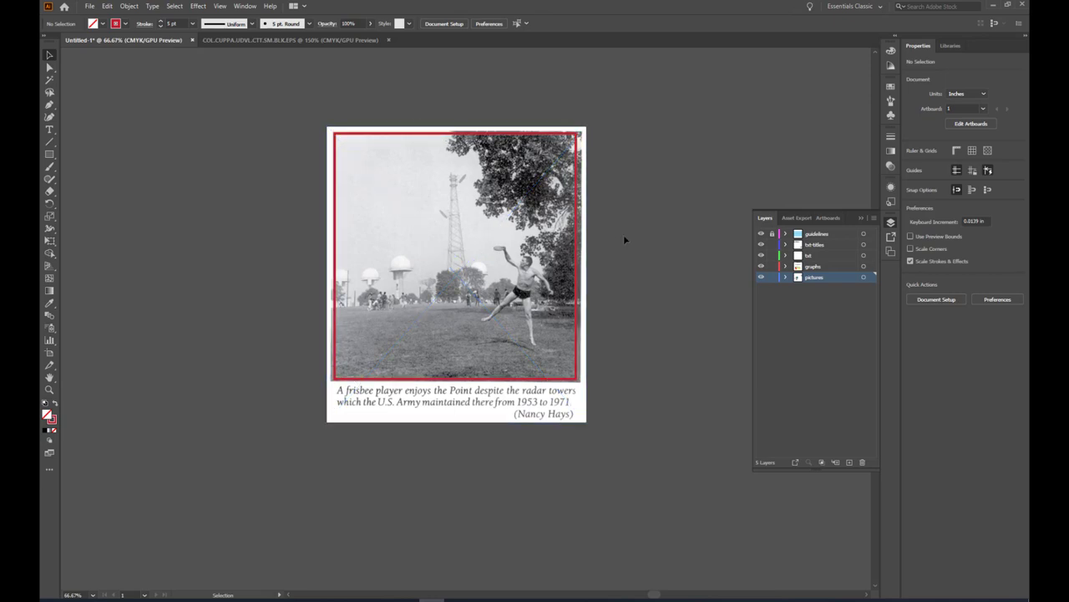
Try a tan fill on the rectangle, then undo it to keep it unfilled.
left_click(578, 234)
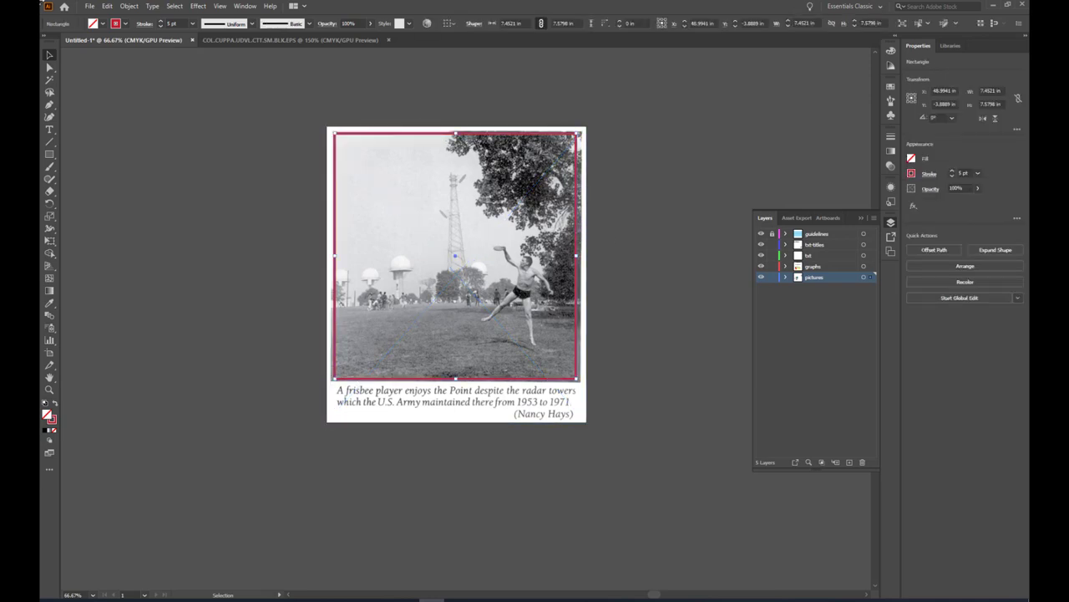
left_click(102, 24)
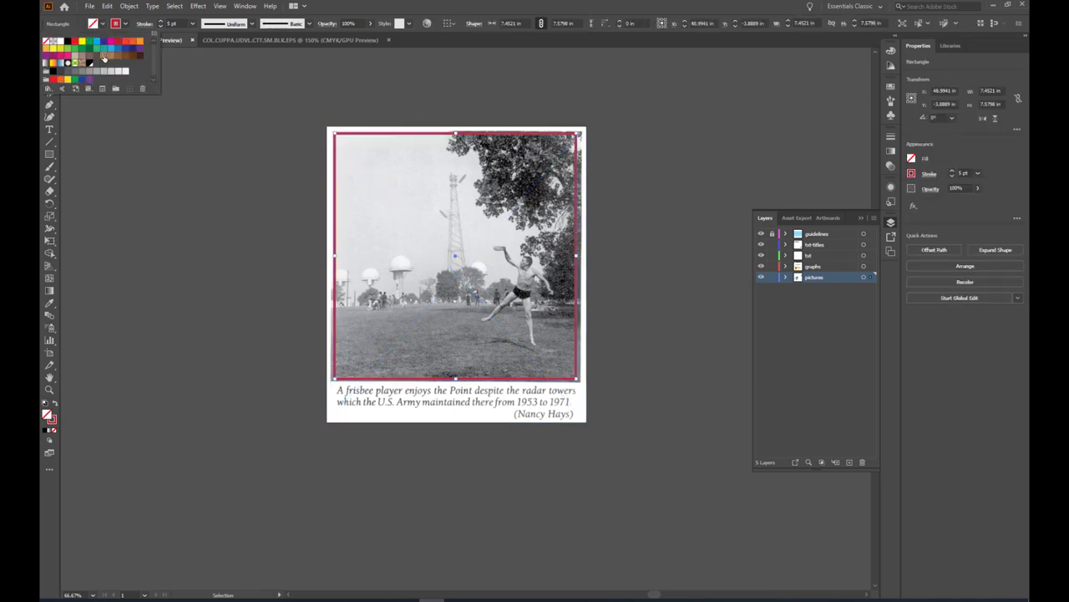
left_click(106, 62)
left_click(217, 94)
key("ctrl+z")
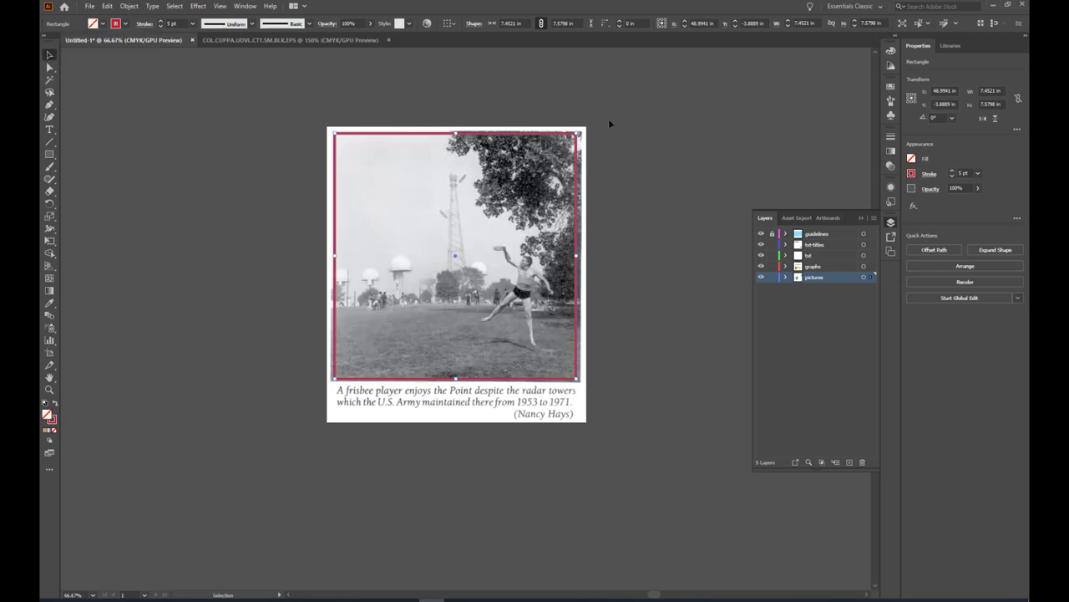
left_click(611, 119)
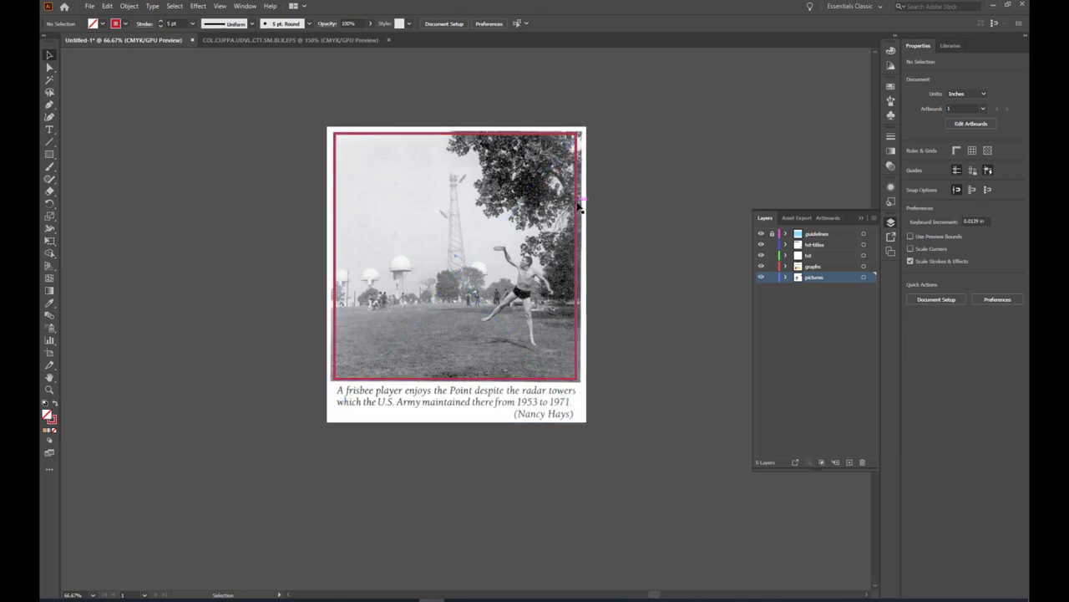
Adjust the frame's left and right edges to about 6.26 × 7.58 in.
left_click(333, 248)
left_click_drag(333, 248, 371, 253)
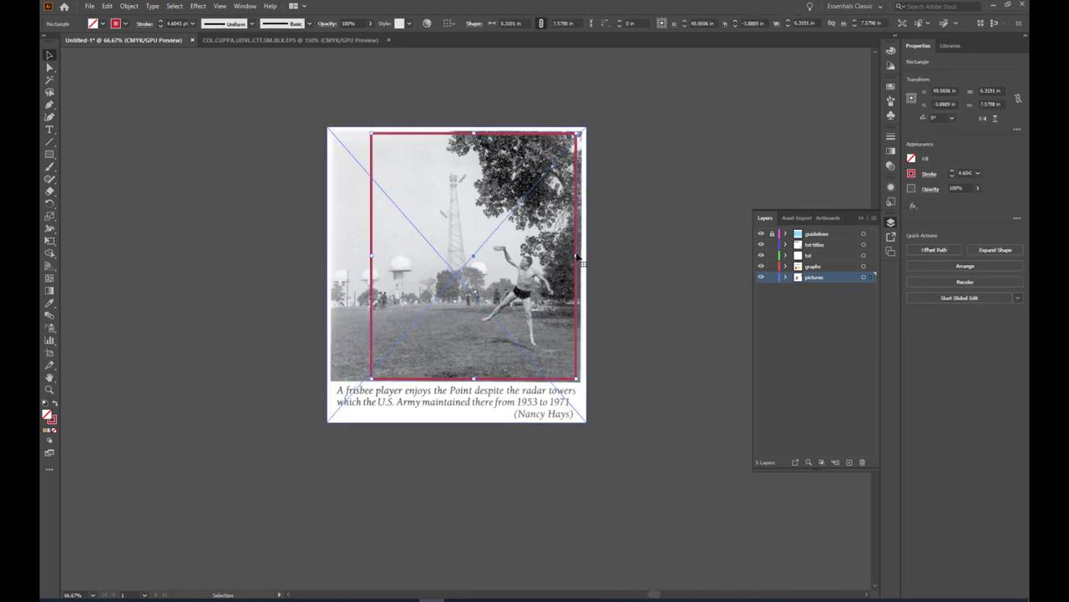
left_click_drag(577, 256, 574, 258)
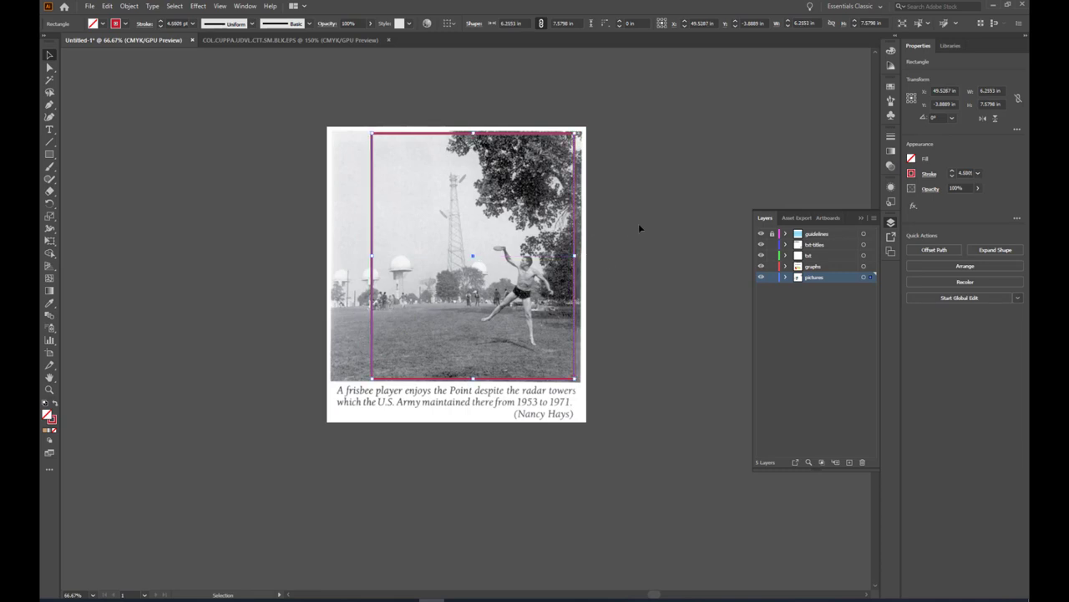
key("shift+Right")
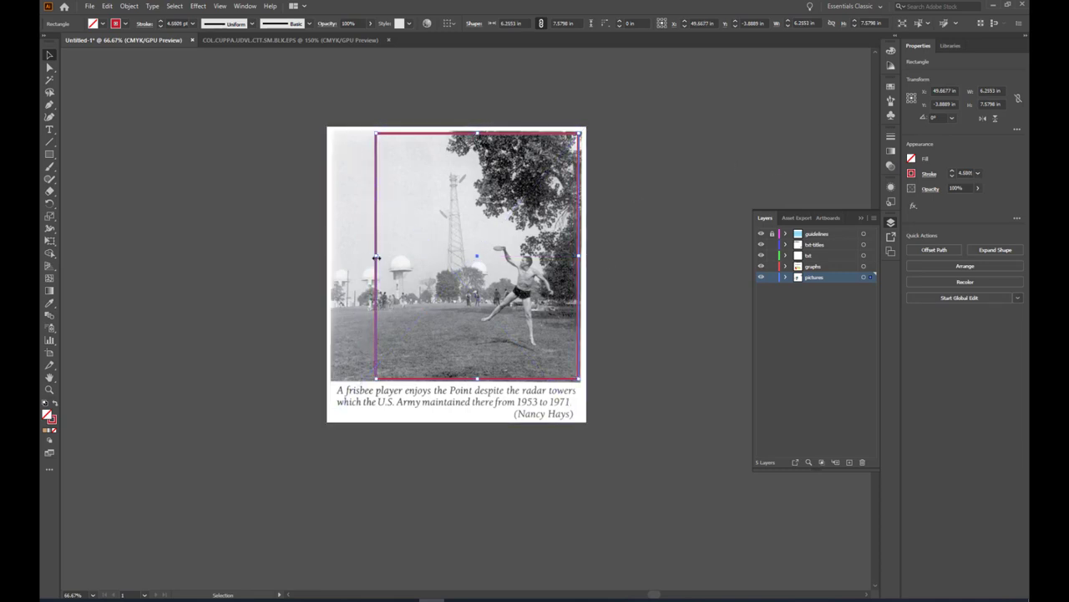
left_click_drag(374, 257, 357, 262)
left_click(637, 145)
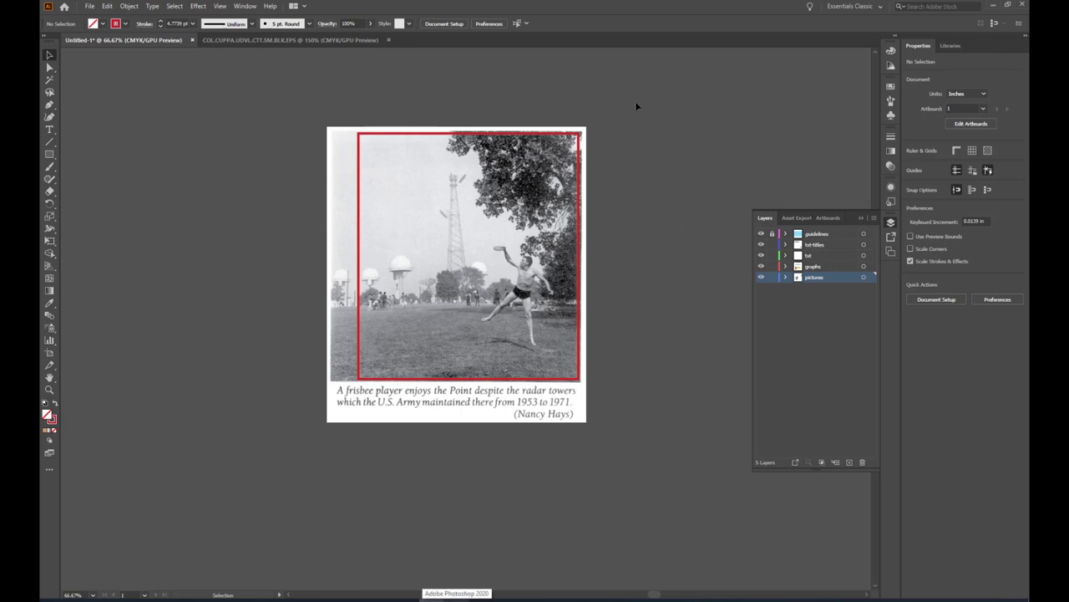
Select both photo and red frame with Ctrl+A and apply Make Clipping Mask.
left_click(346, 145)
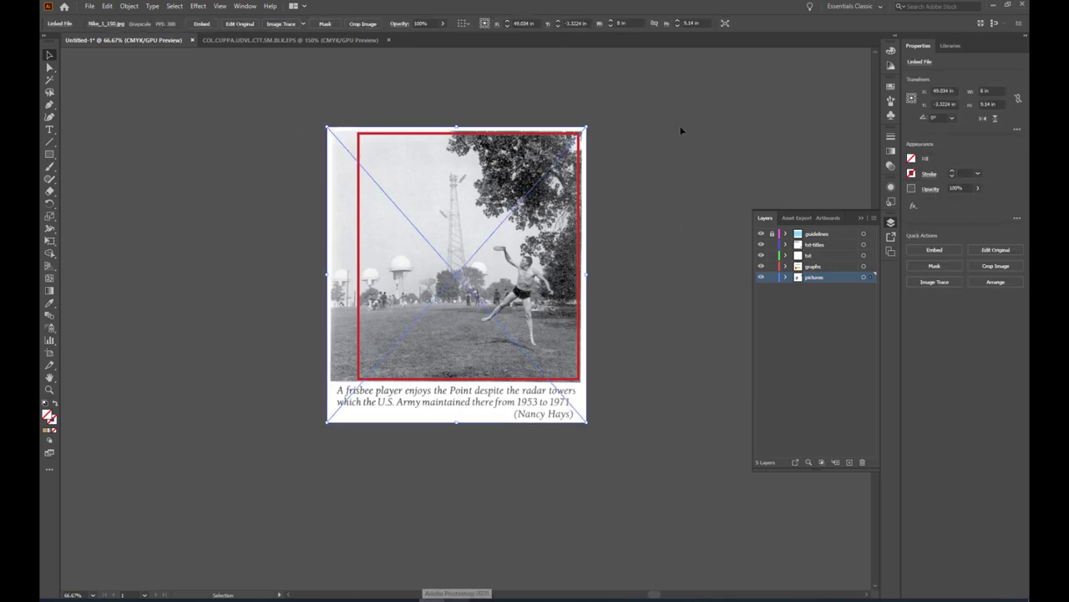
left_click(579, 163)
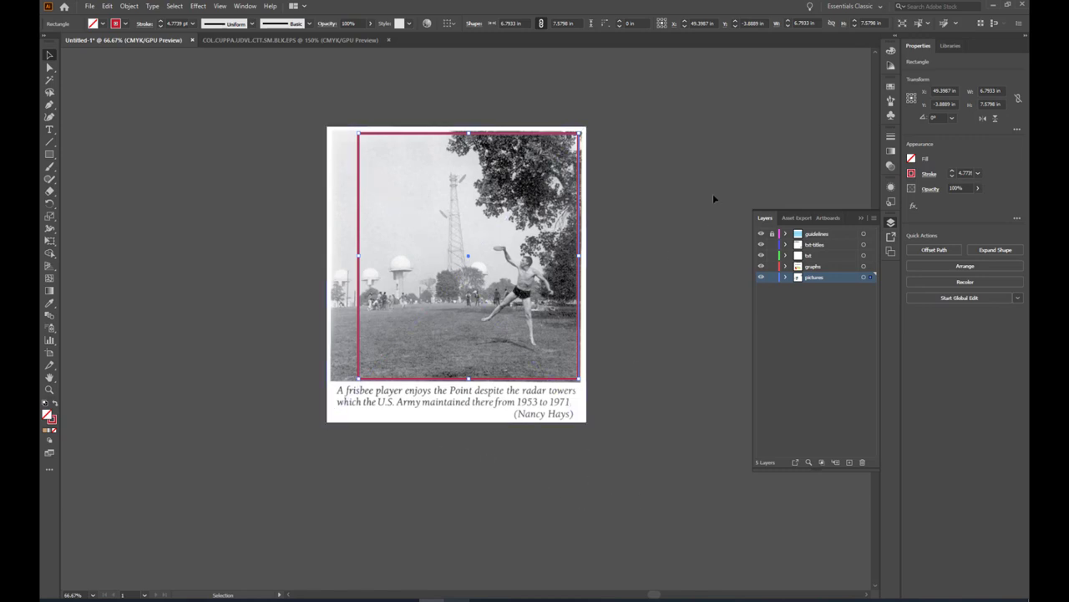
left_click(680, 143)
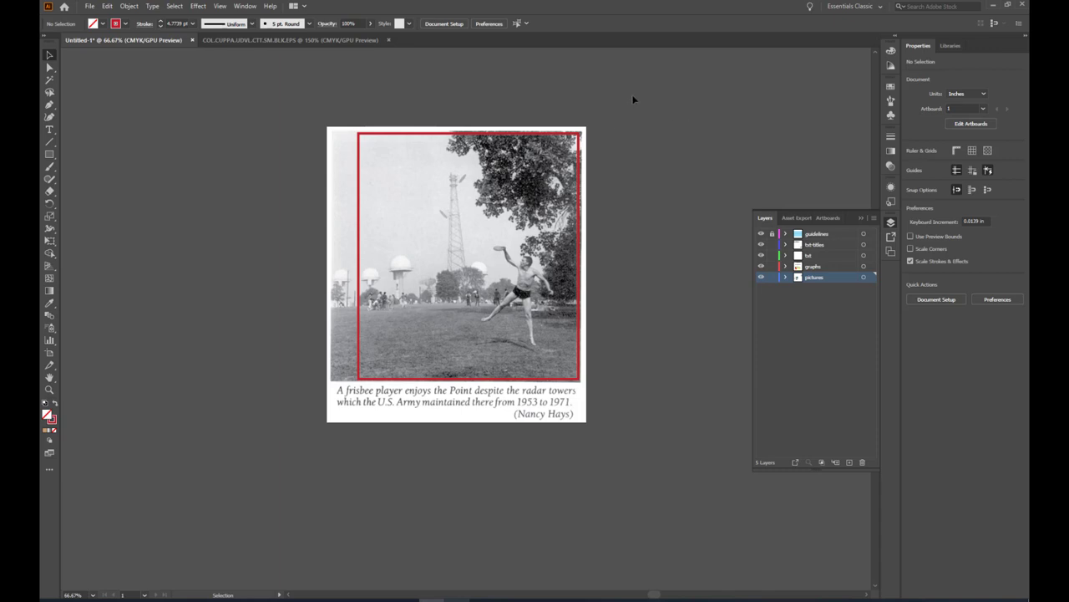
key("ctrl+a")
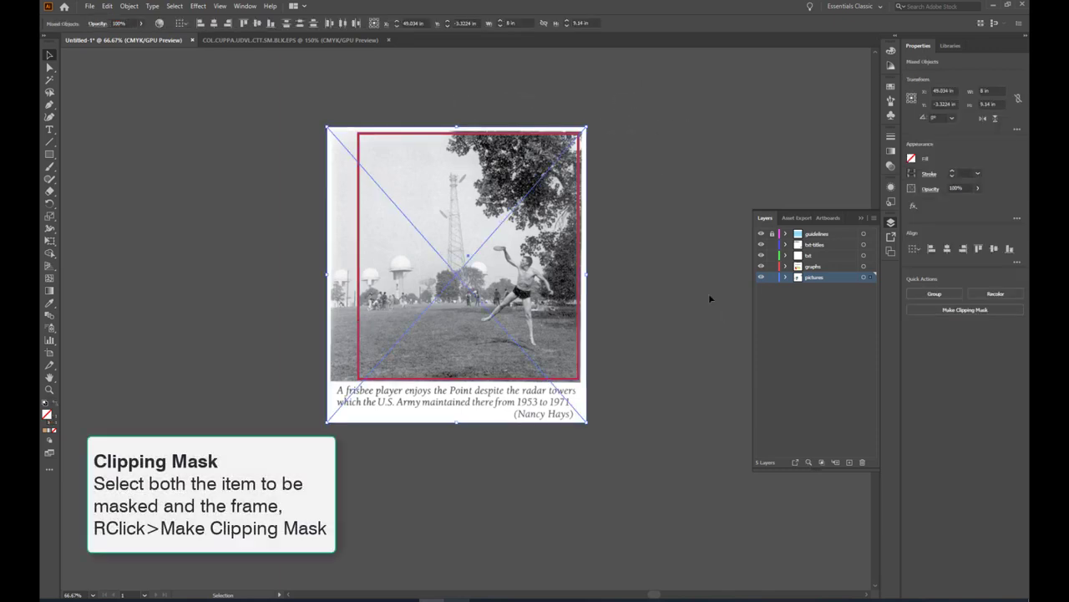
right_click(565, 205)
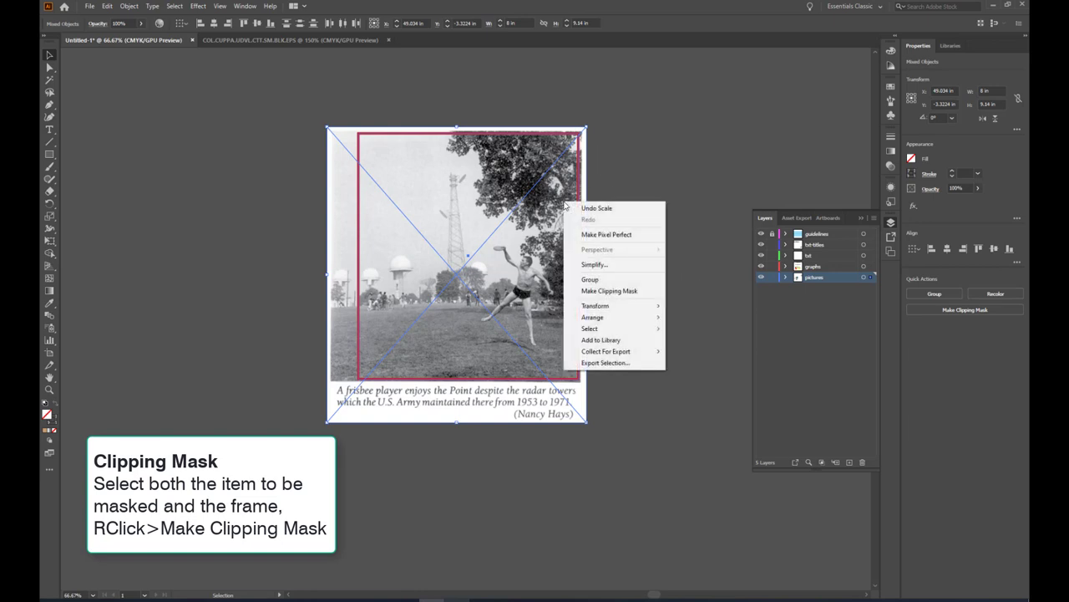
left_click(614, 291)
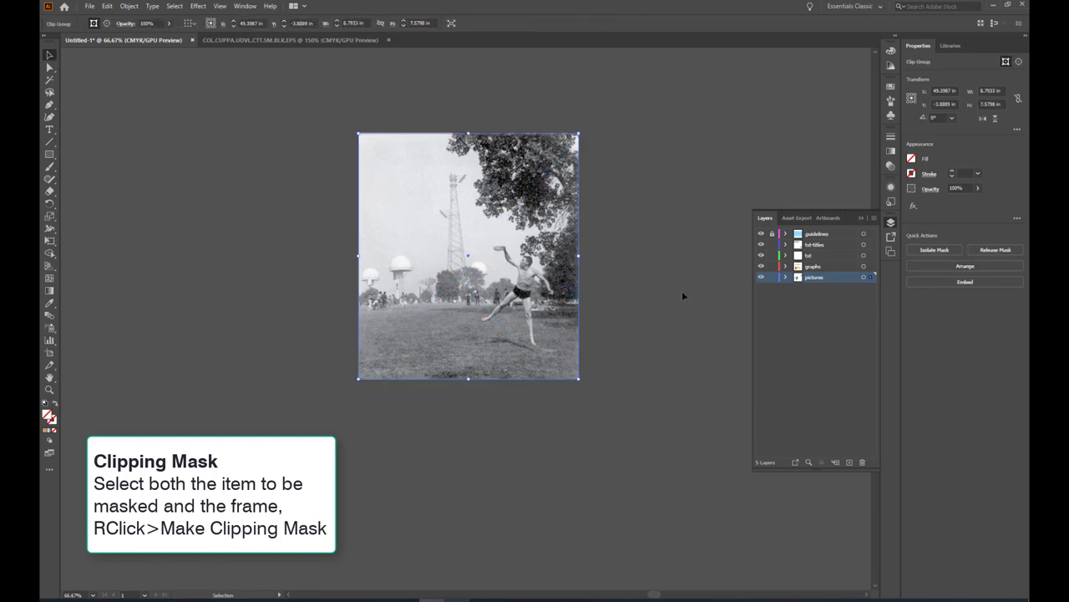
left_click(684, 276)
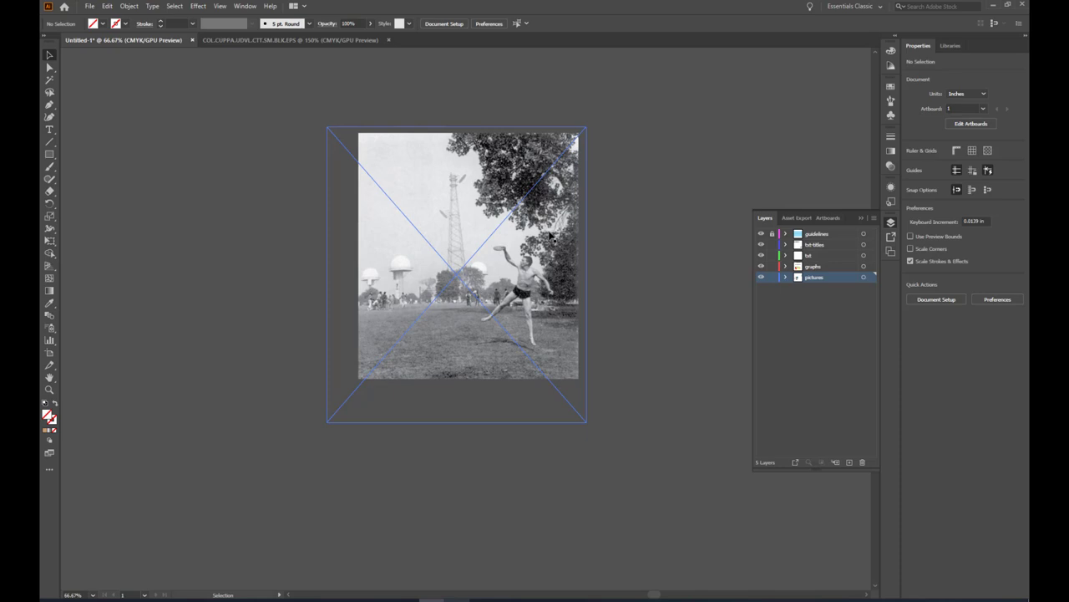
In Isolation Mode, drag the clipping rectangle's edges inward to about 4.11 × 7.58 in.
double_click(549, 236)
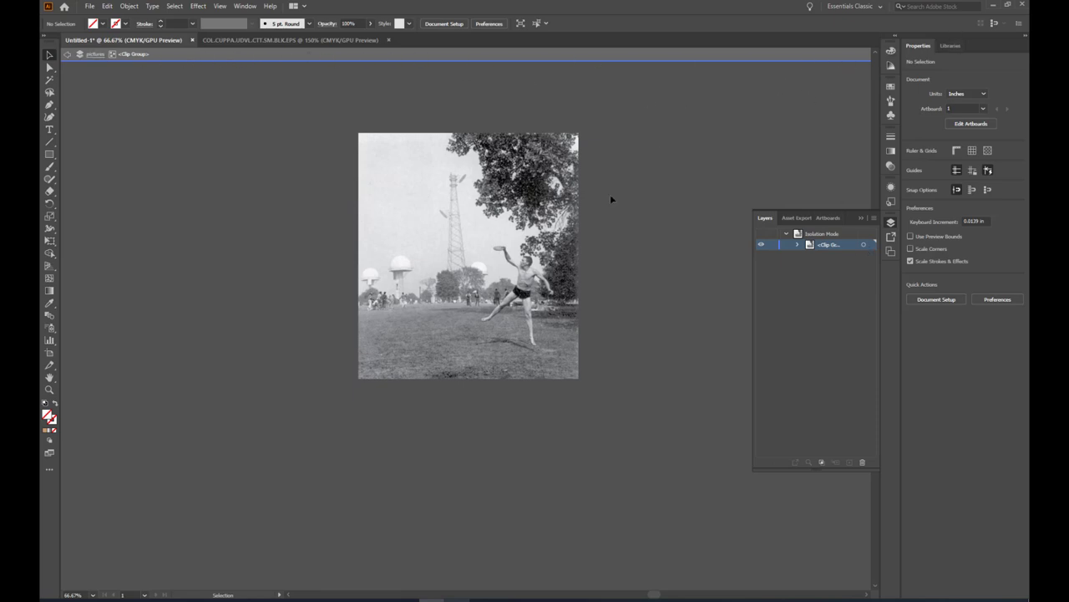
scroll(646, 182, "down", 3)
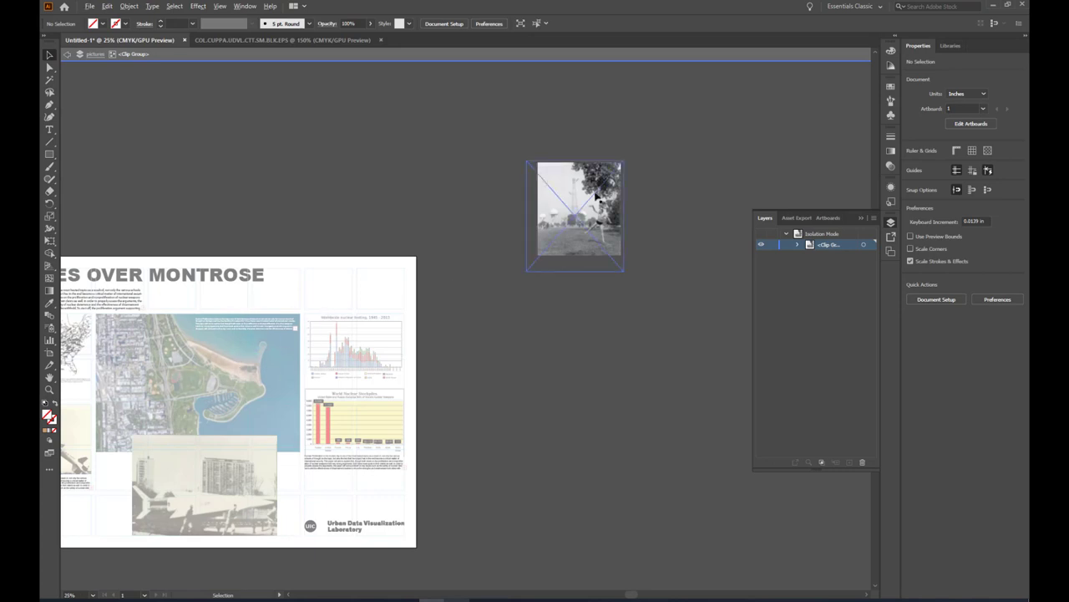
scroll(600, 195, "up", 3)
scroll(606, 195, "up", 1)
scroll(354, 314, "down", 1)
scroll(482, 243, "up", 1)
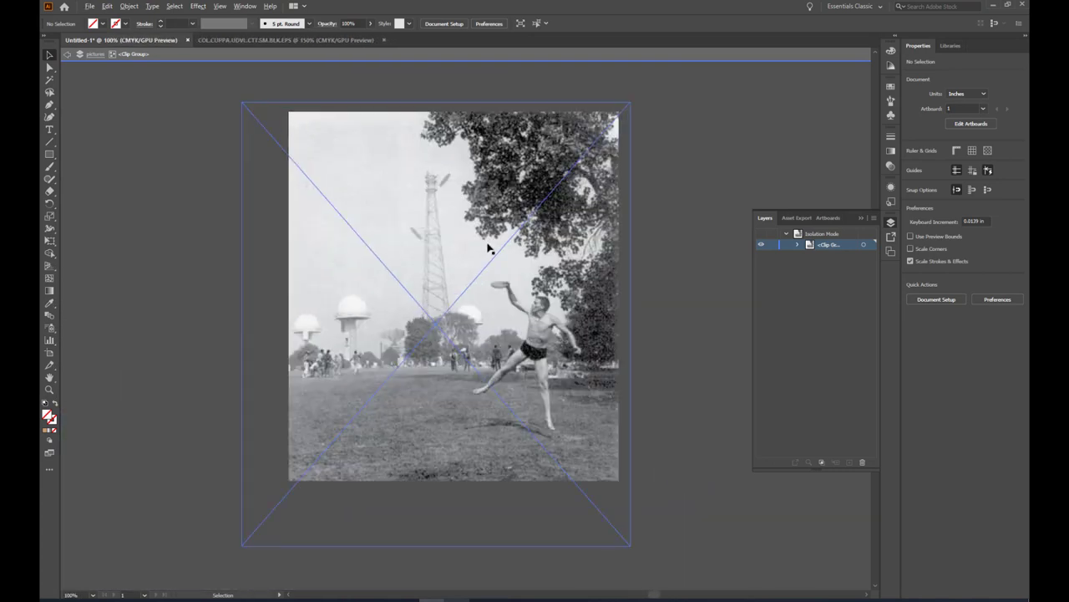
left_click(621, 188)
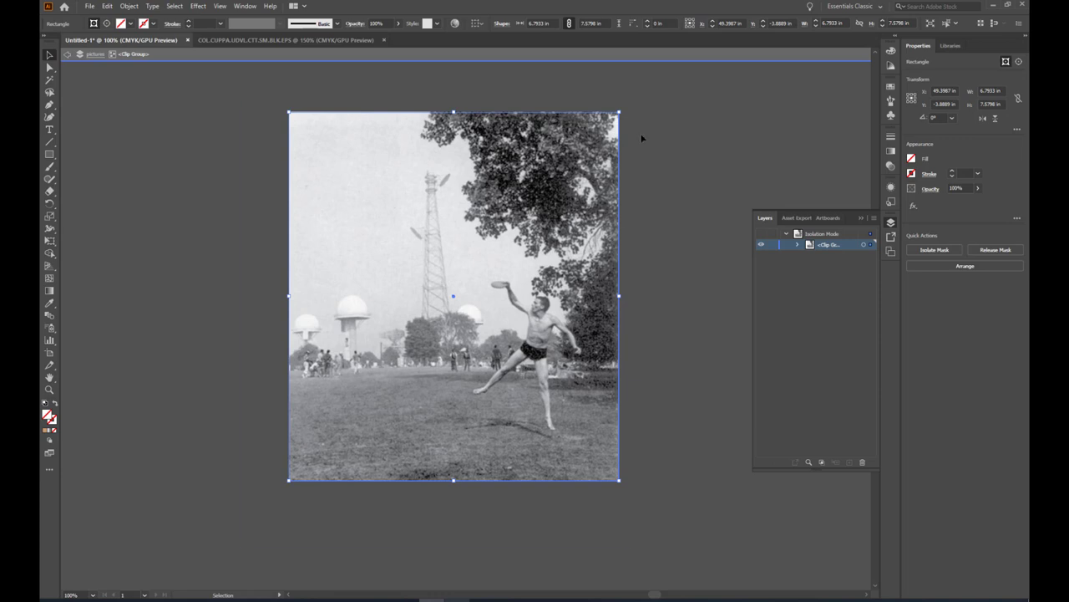
left_click_drag(619, 295, 586, 295)
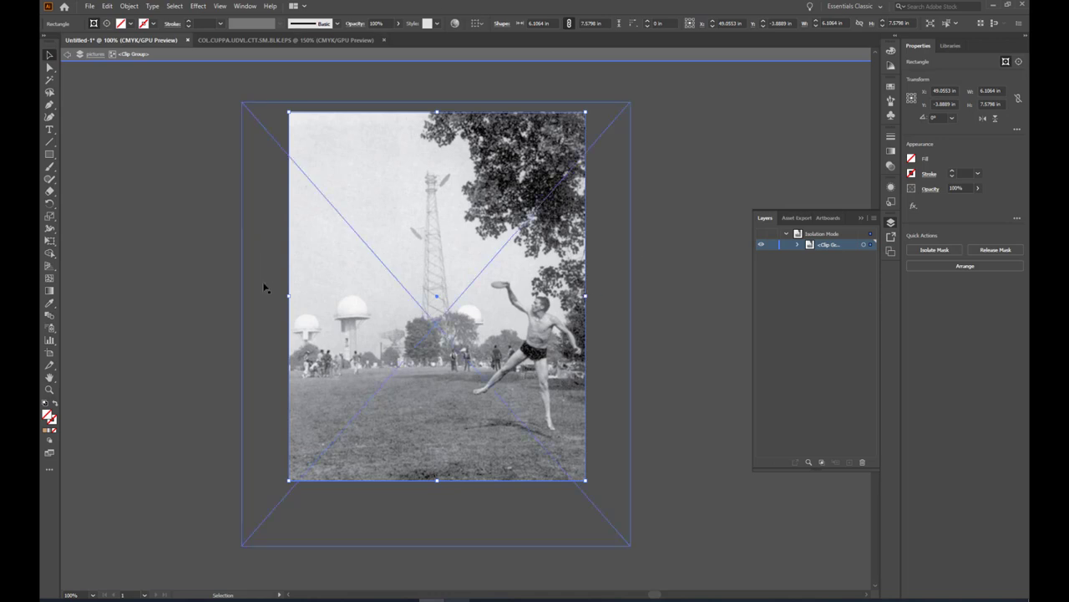
left_click_drag(291, 295, 386, 295)
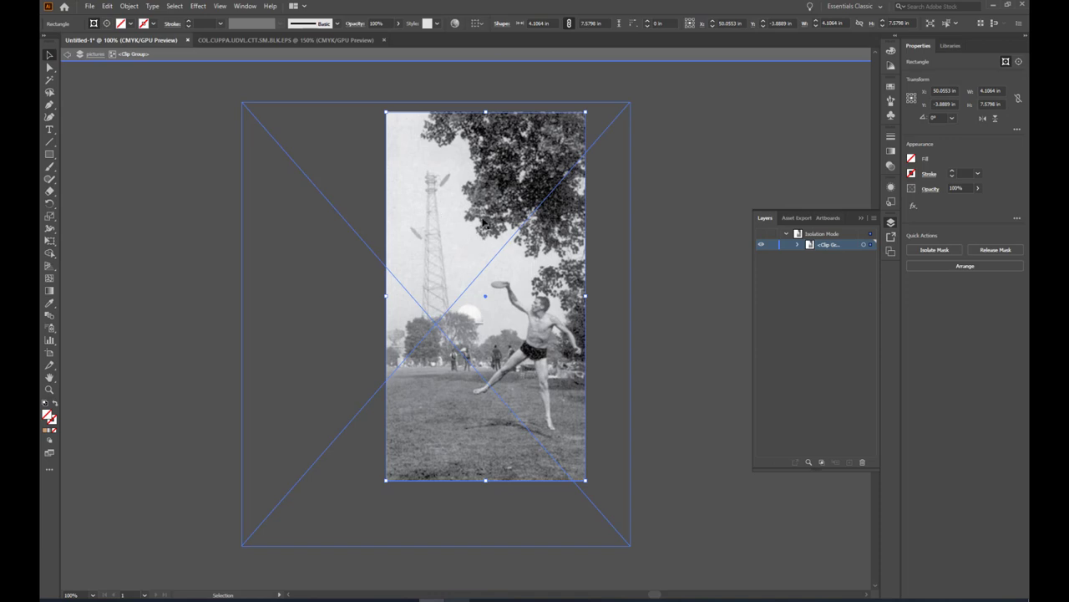
Re-enter the clip group, scale the photo down and shift it up and right inside the crop.
double_click(785, 129)
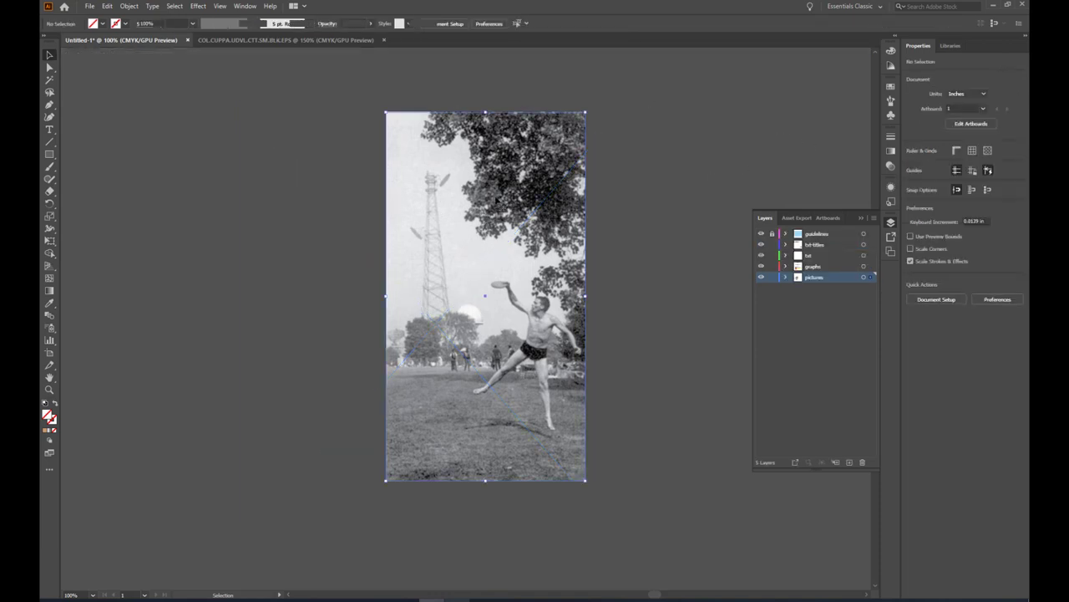
double_click(595, 188)
left_click(609, 194)
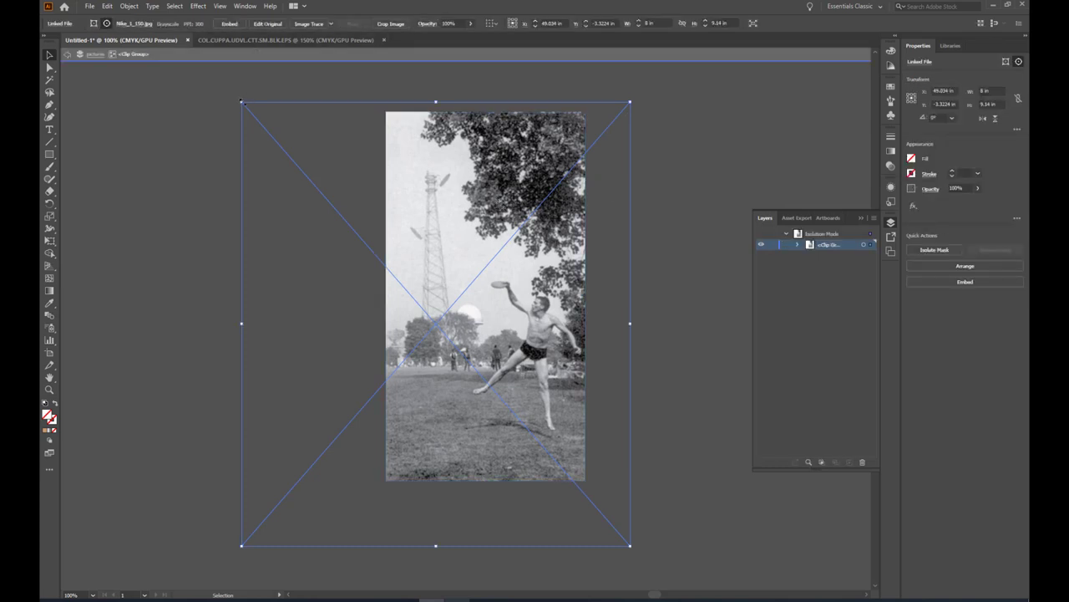
left_click_drag(242, 102, 303, 172)
left_click_drag(340, 215, 210, 225)
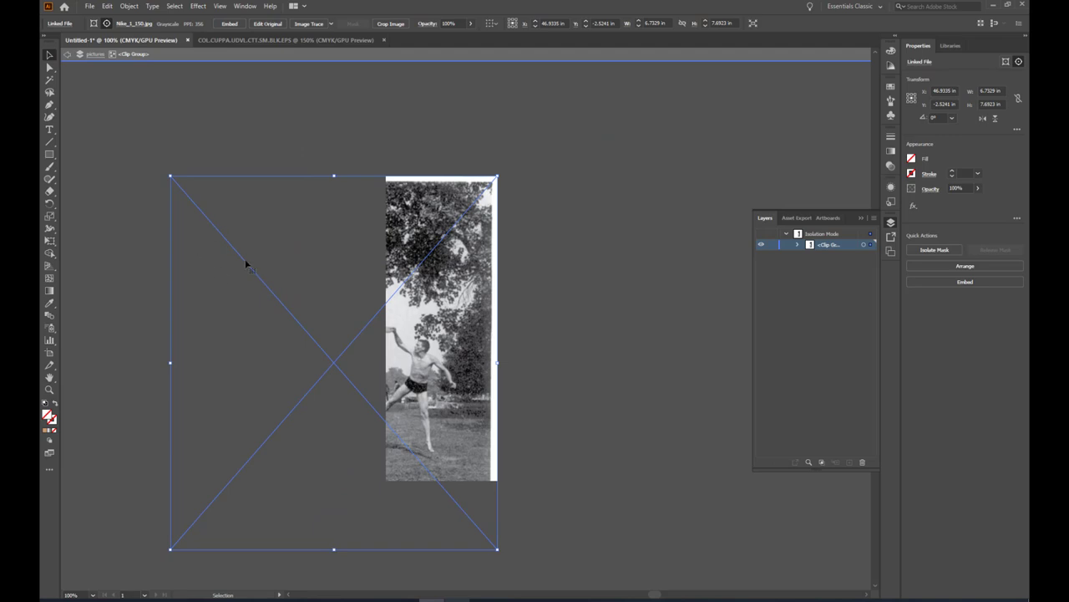
left_click_drag(244, 264, 348, 242)
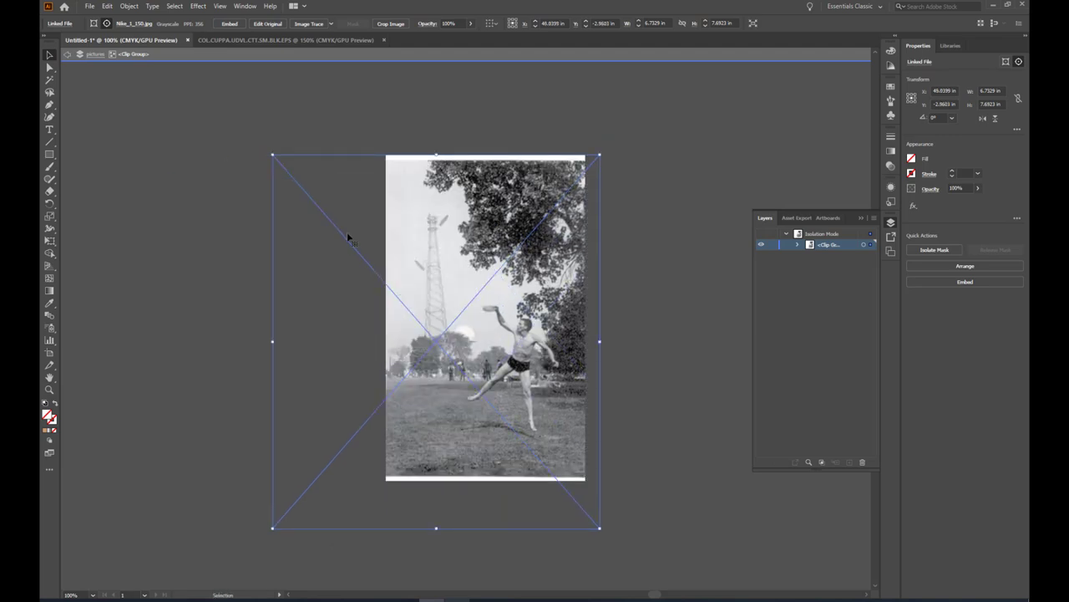
key("Up")
key("Up")
key("Up")
key("Up")
key("Up")
key("Up")
key("Up")
key("Up")
key("Up")
key("Up")
key("Up")
key("Up")
key("Up")
key("Up")
key("Up")
key("Up")
key("Up")
key("Up")
key("Up")
key("Up")
key("Up")
key("Up")
key("Up")
key("Up")
key("Up")
key("Up")
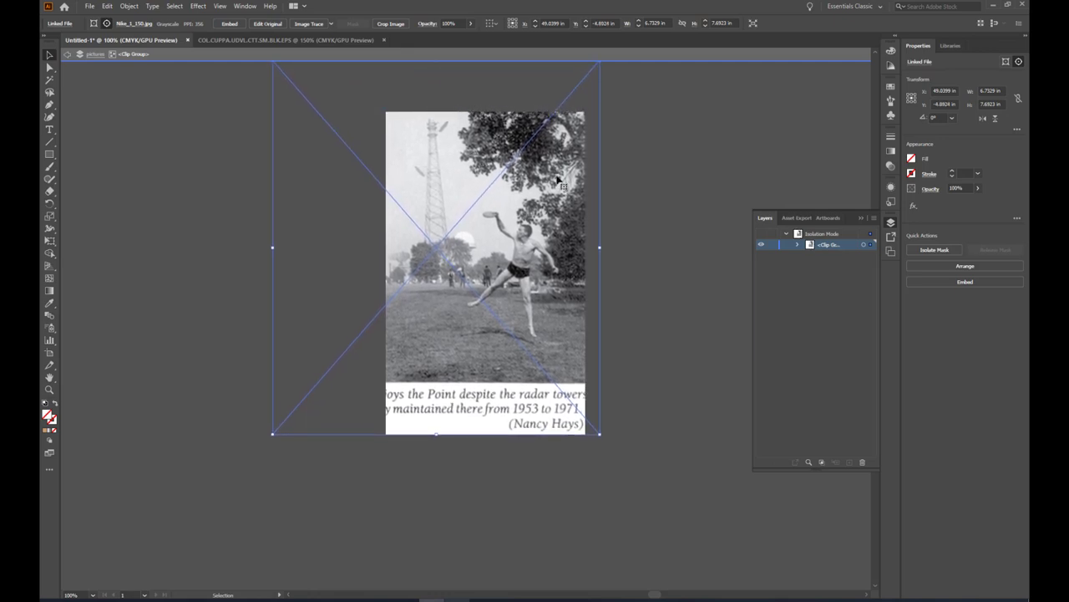
key("Down")
key("Down")
key("Down")
key("Down")
key("Down")
key("Down")
key("Down")
key("Down")
key("Down")
key("Down")
key("Down")
key("Down")
key("Down")
key("Down")
key("Down")
key("Down")
key("Down")
key("Down")
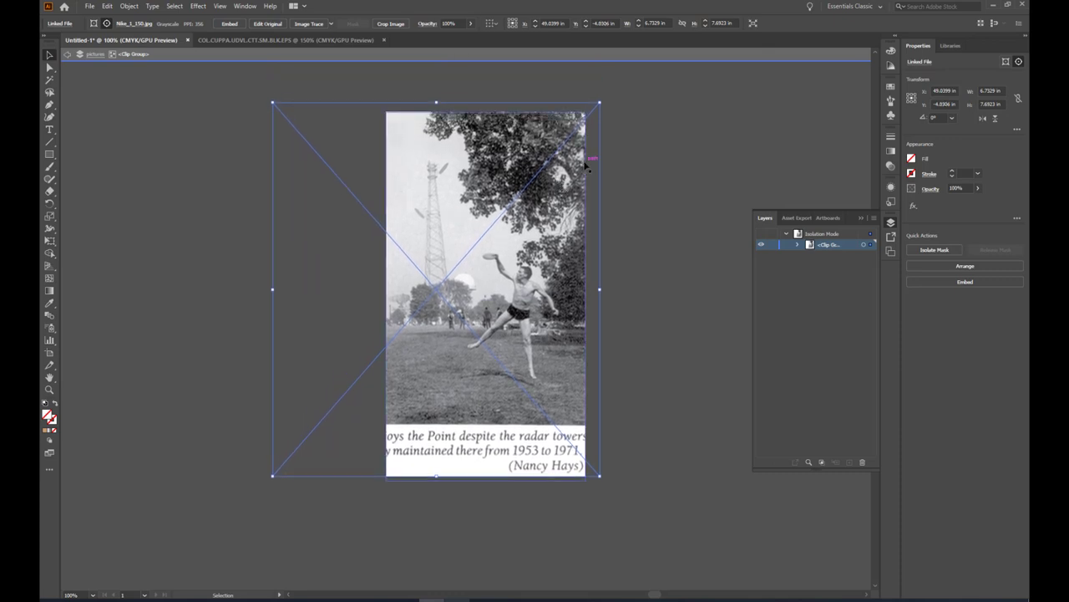
Give the clipping rectangle a black 4 pt outline.
left_click(587, 154)
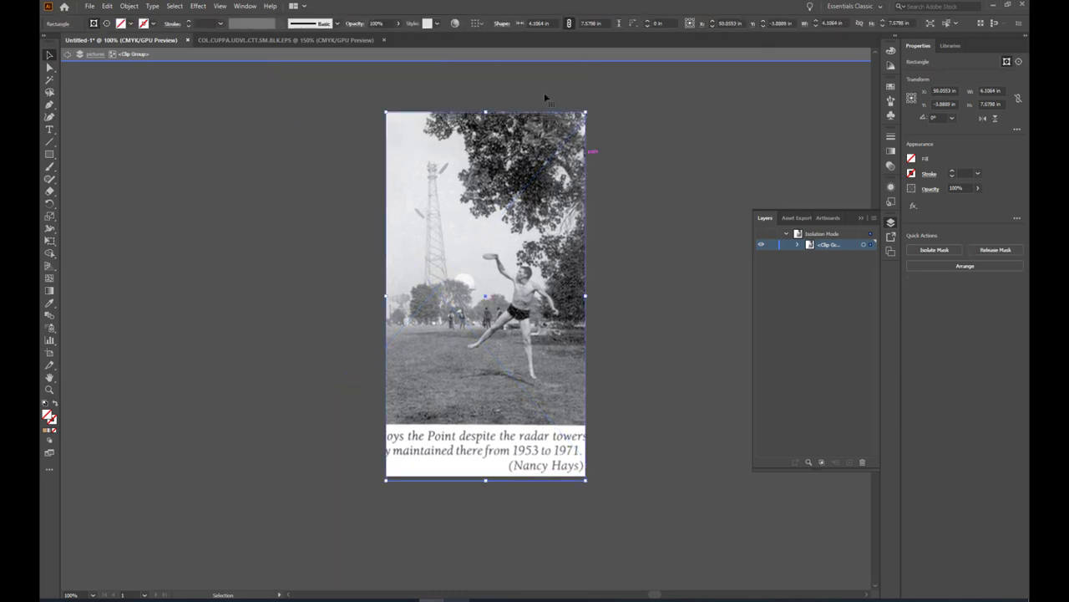
left_click(153, 23)
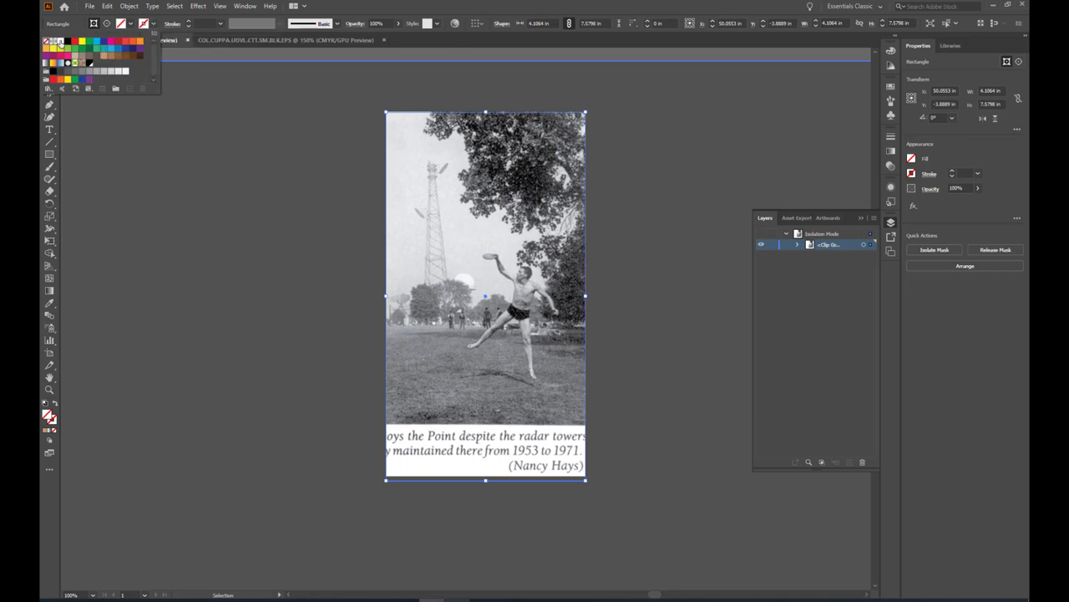
left_click(60, 41)
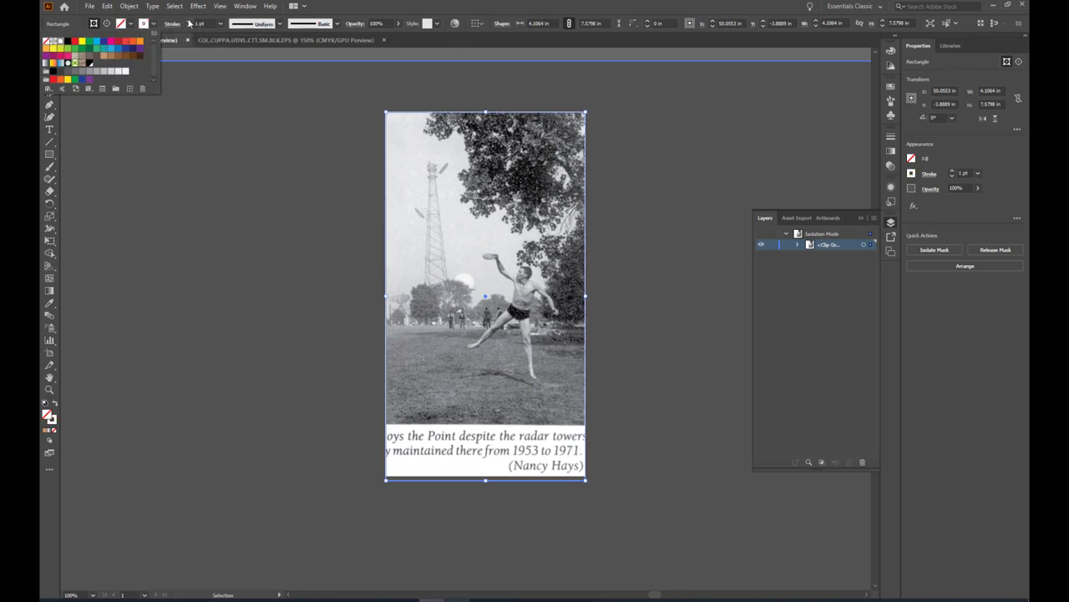
left_click(188, 21)
left_click(188, 21)
left_click(188, 21)
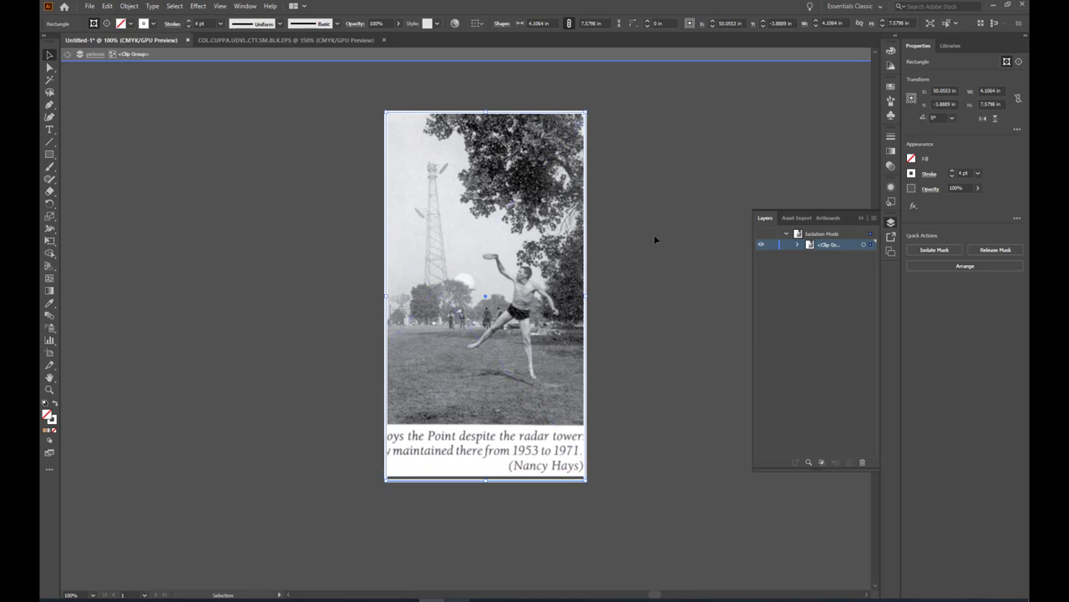
Enlarge and shift the picture inside its frame so the caption is cropped away, then exit isolation.
left_click(493, 334)
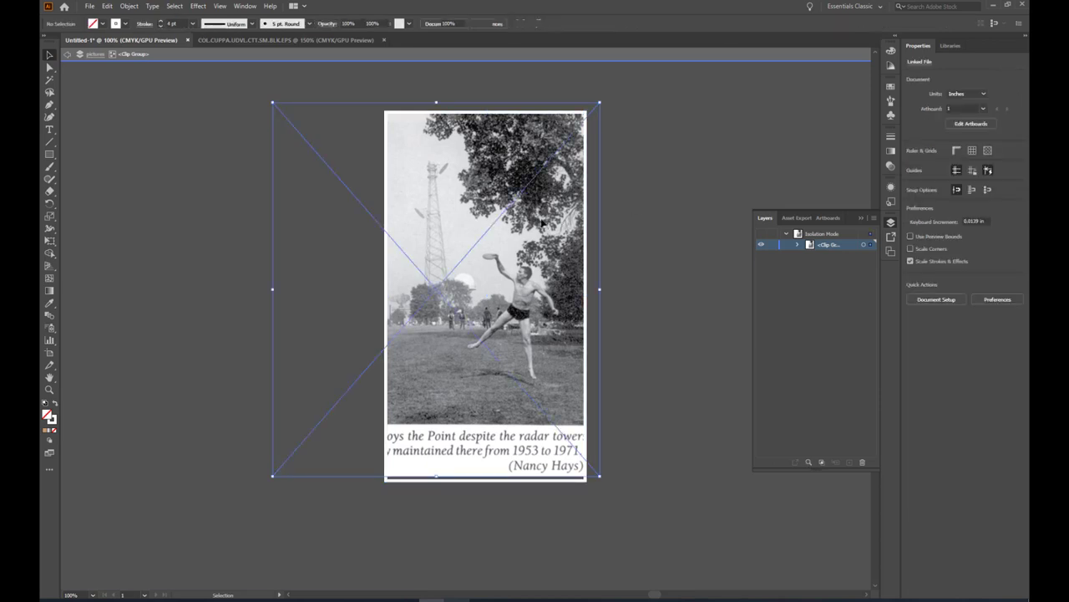
left_click_drag(271, 477, 90, 574)
left_click_drag(473, 259, 524, 254)
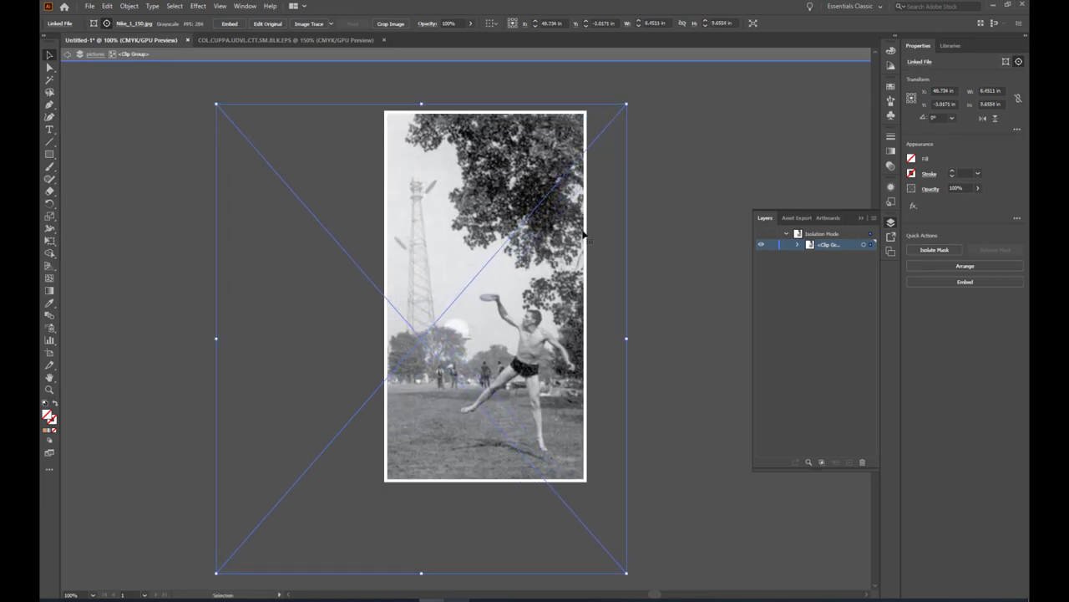
double_click(738, 152)
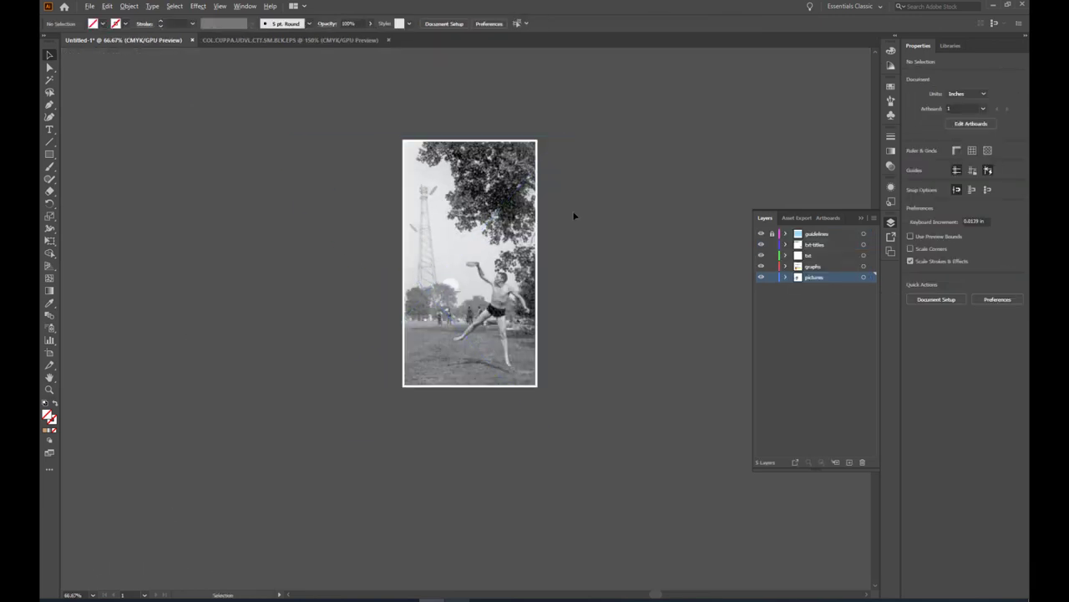
Zoom out and drag the frisbee photo onto the poster artboard.
key("ctrl+minus")
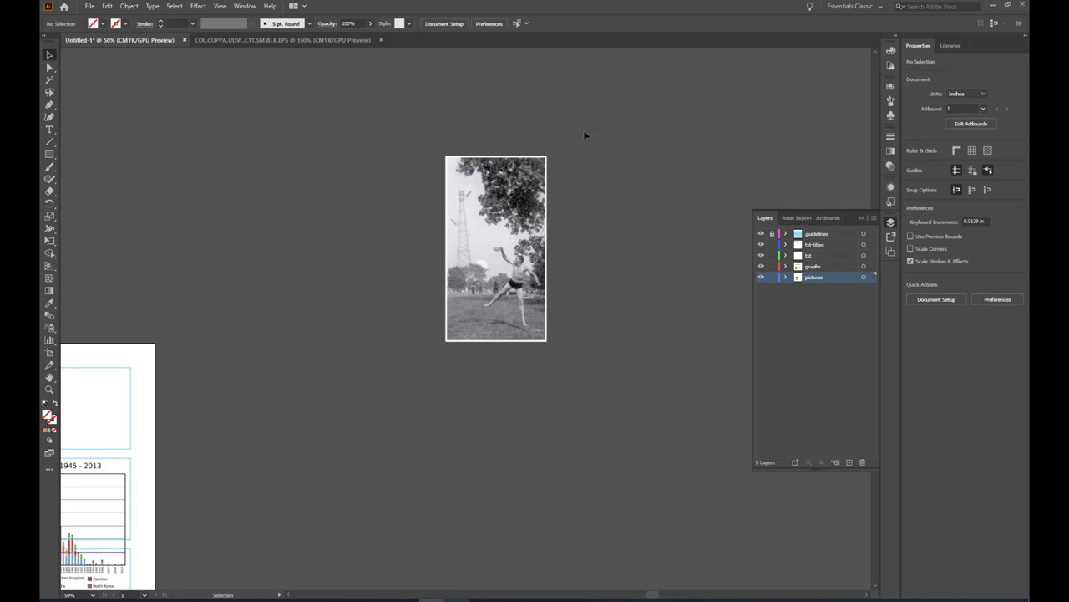
scroll(642, 148, "down", 3)
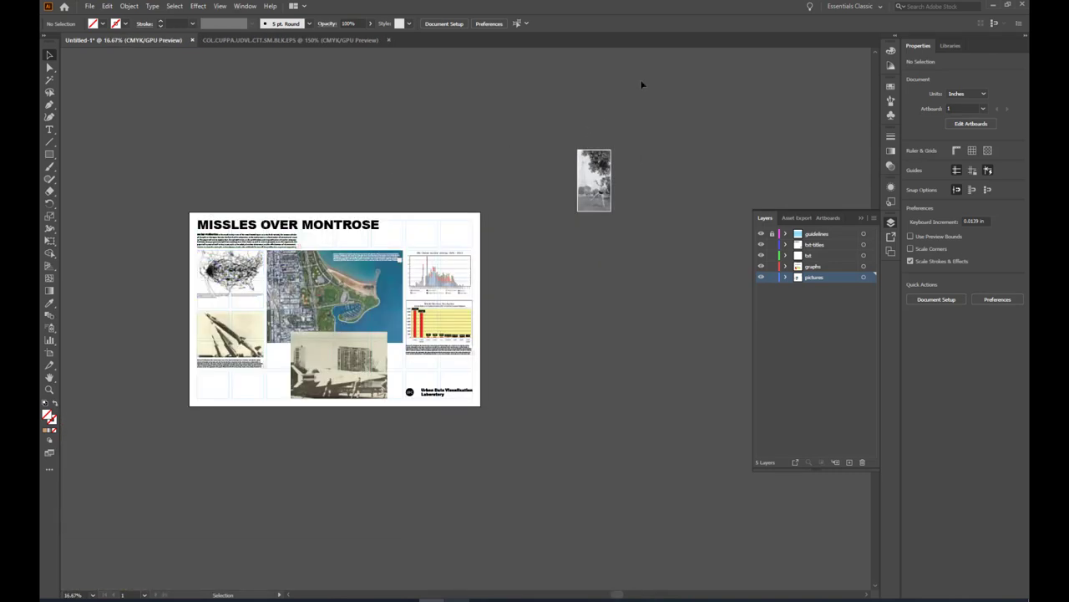
left_click_drag(594, 179, 248, 362)
left_click(484, 390)
Move the frisbee photo off to the left pasteboard and zoom in on the map area.
scroll(133, 427, "up", 2)
scroll(248, 416, "up", 1)
scroll(353, 458, "down", 1)
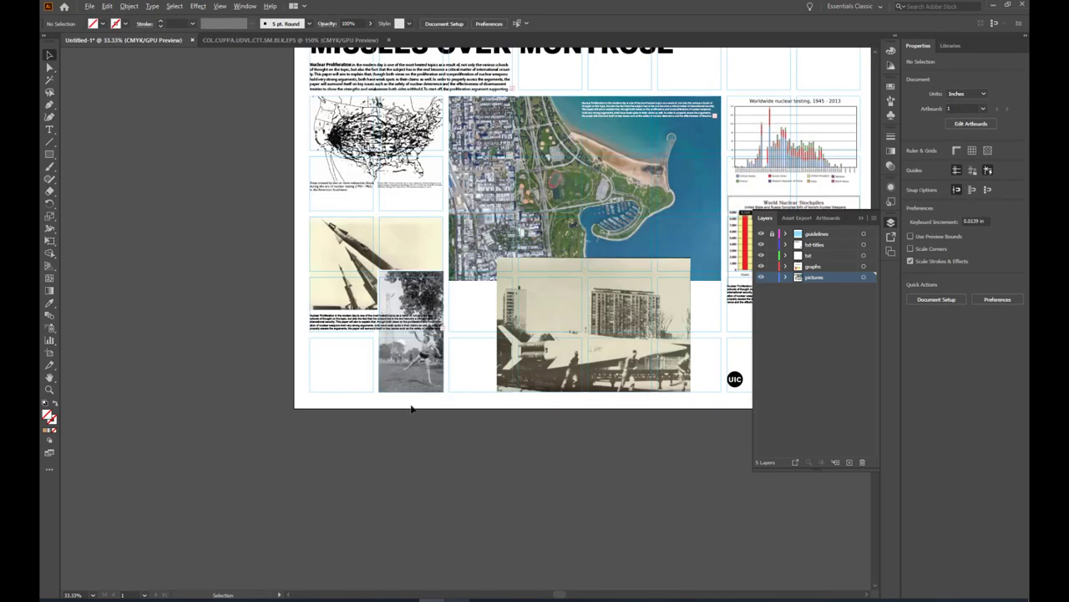
left_click_drag(422, 373, 160, 395)
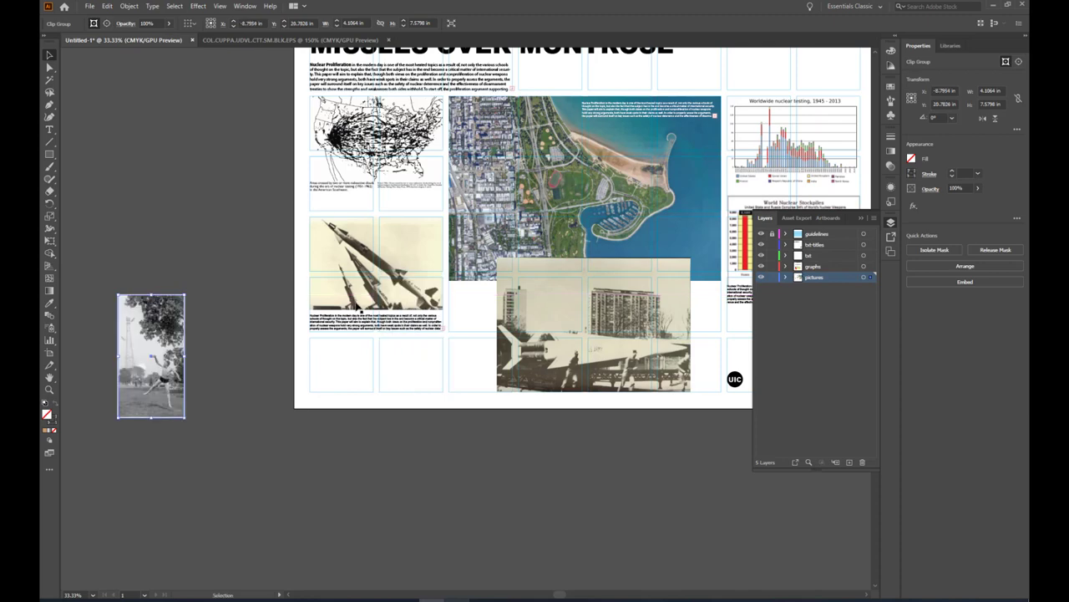
left_click(378, 267)
scroll(415, 227, "up", 2)
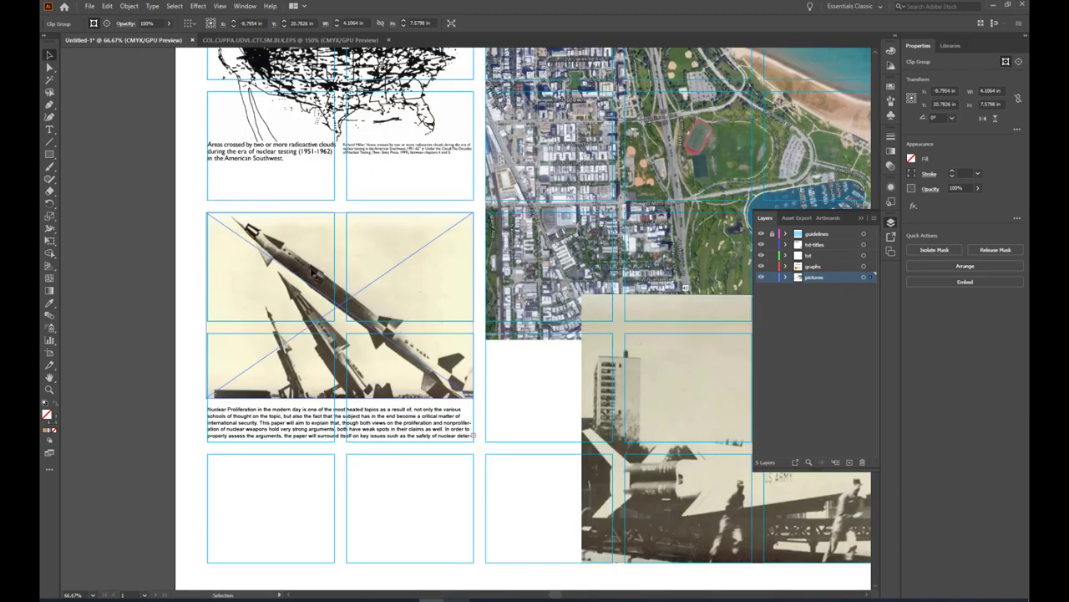
scroll(393, 468, "down", 1)
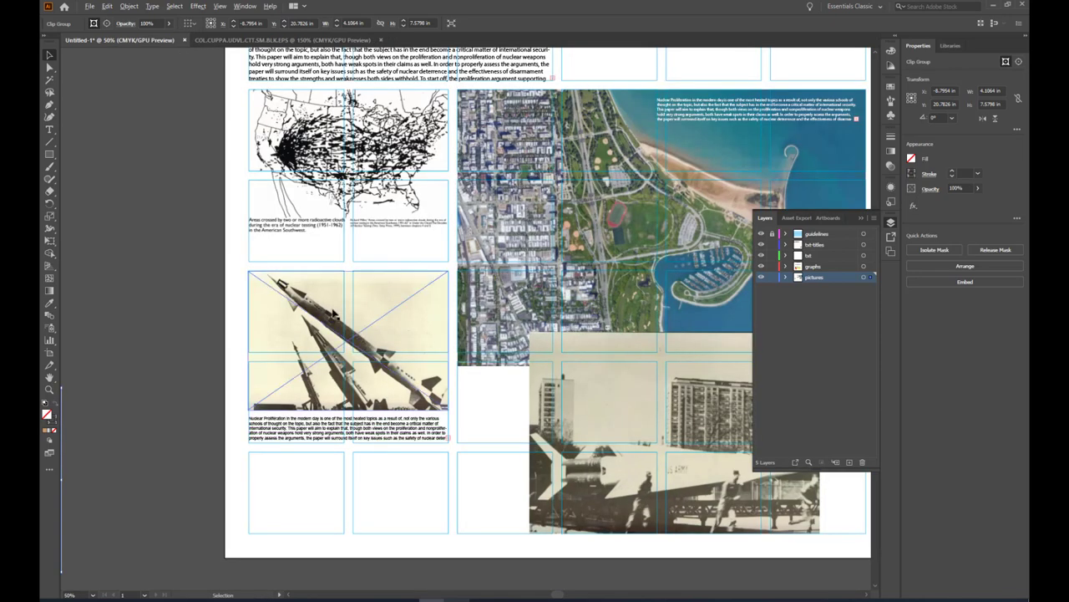
scroll(420, 411, "up", 1)
scroll(374, 366, "down", 1)
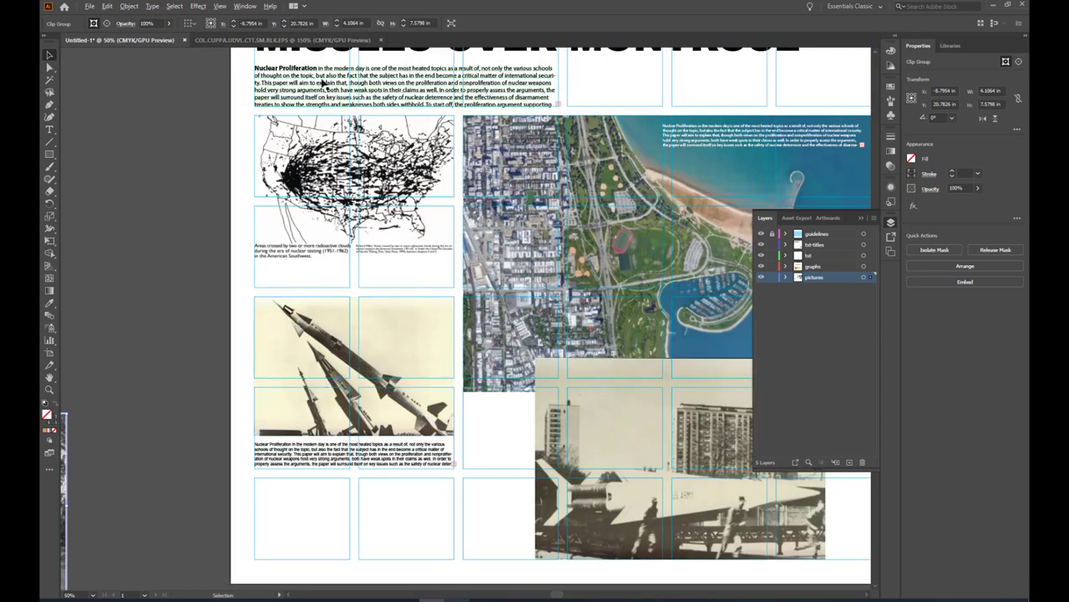
scroll(371, 427, "up", 2)
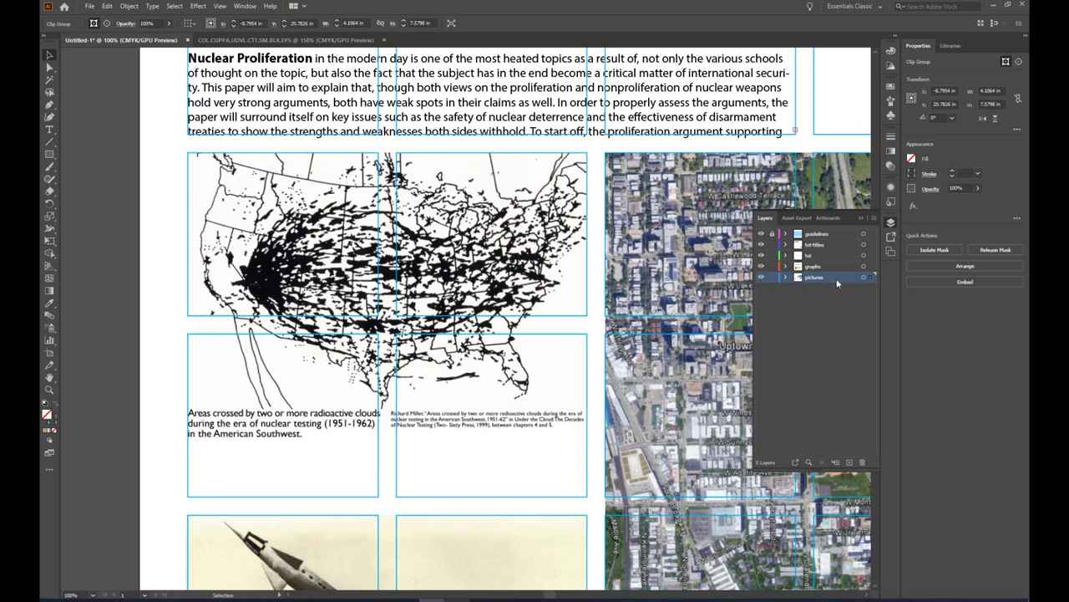
Draw a rectangle over the fallout map frame and hide the guidelines layer.
left_click(763, 279)
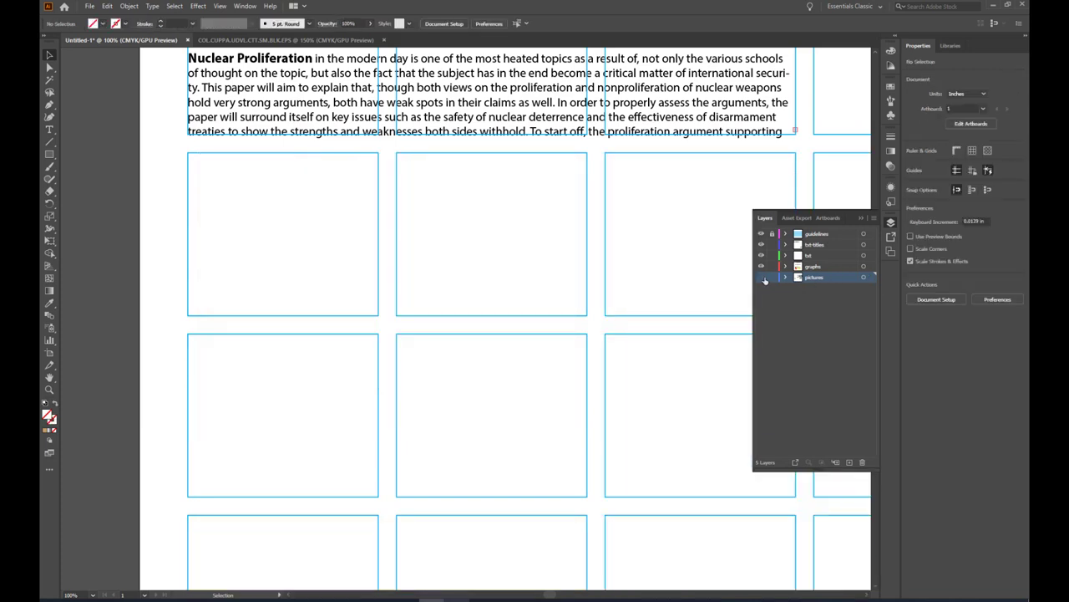
left_click(763, 278)
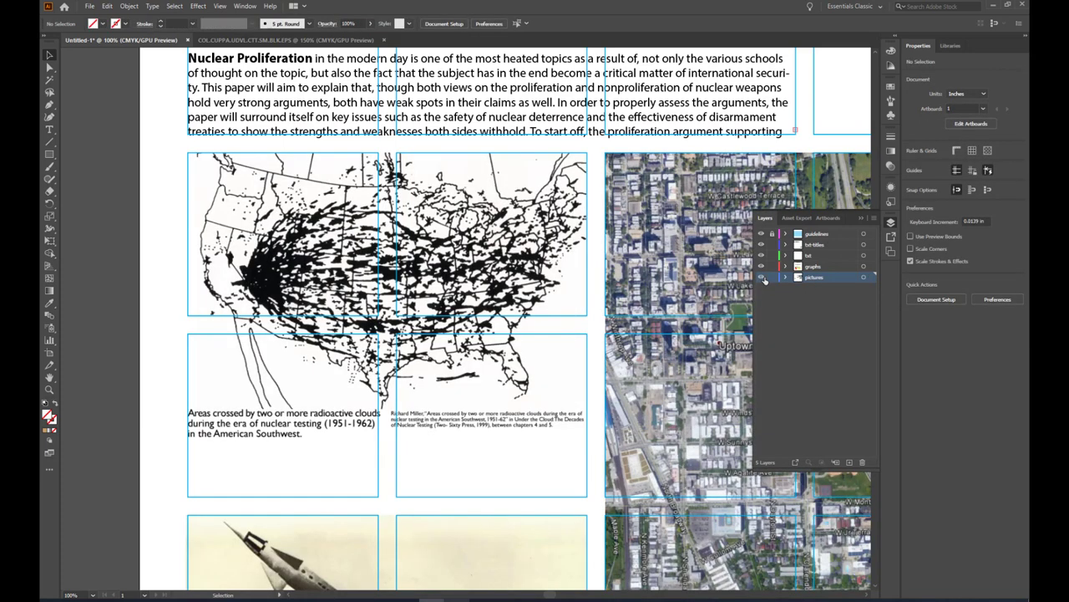
left_click(49, 154)
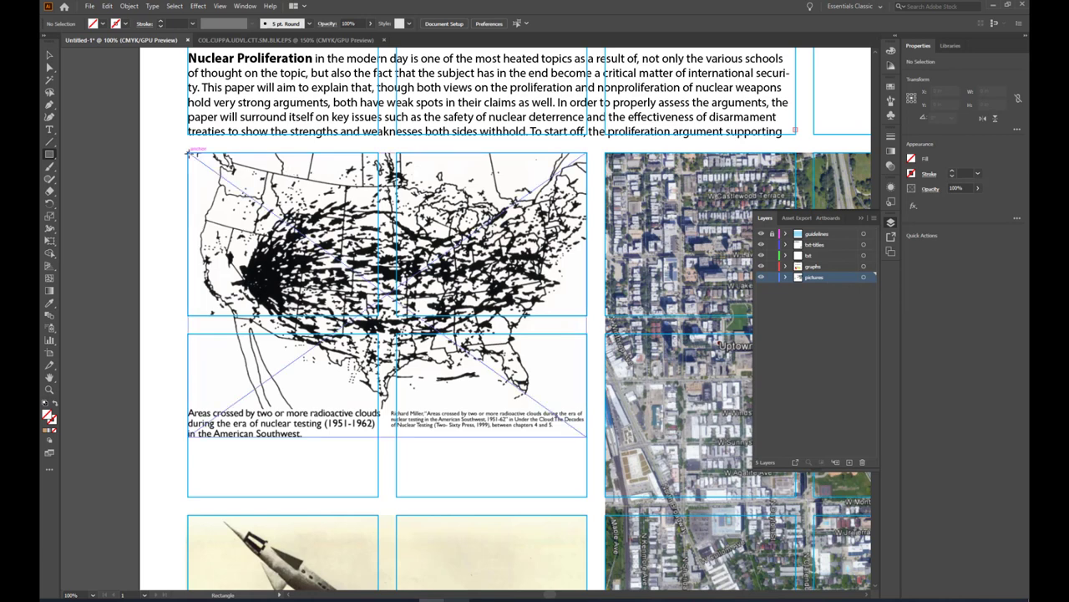
left_click_drag(187, 150, 587, 496)
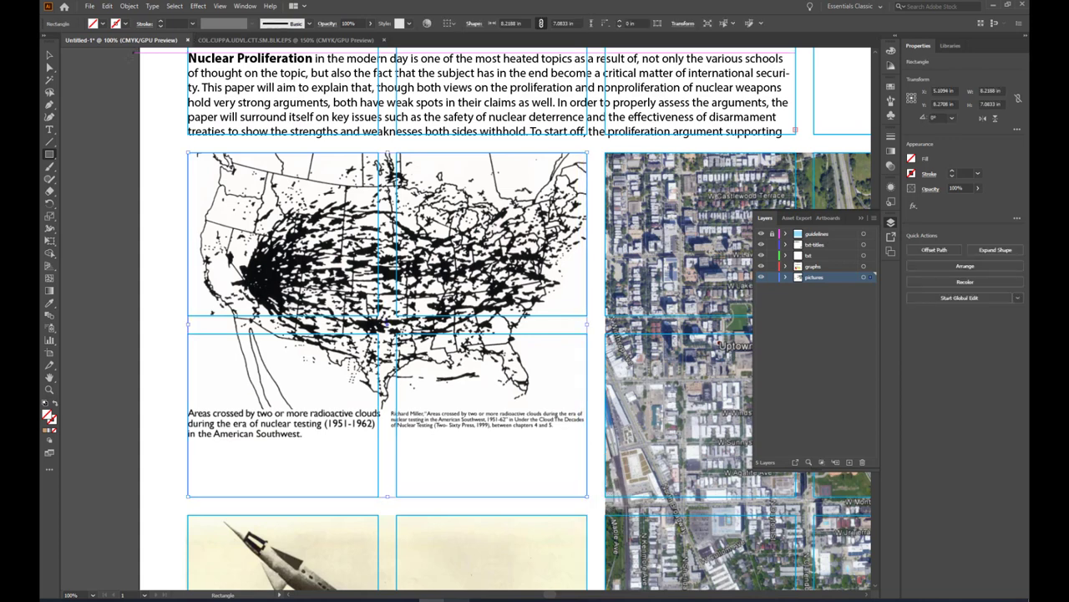
key("v")
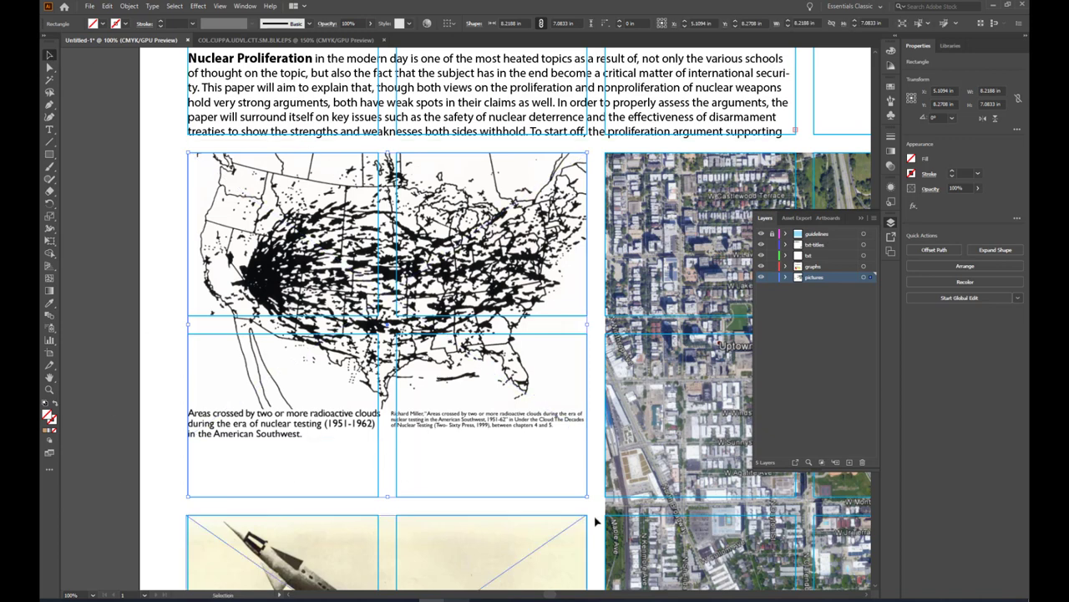
left_click(543, 334, "shift")
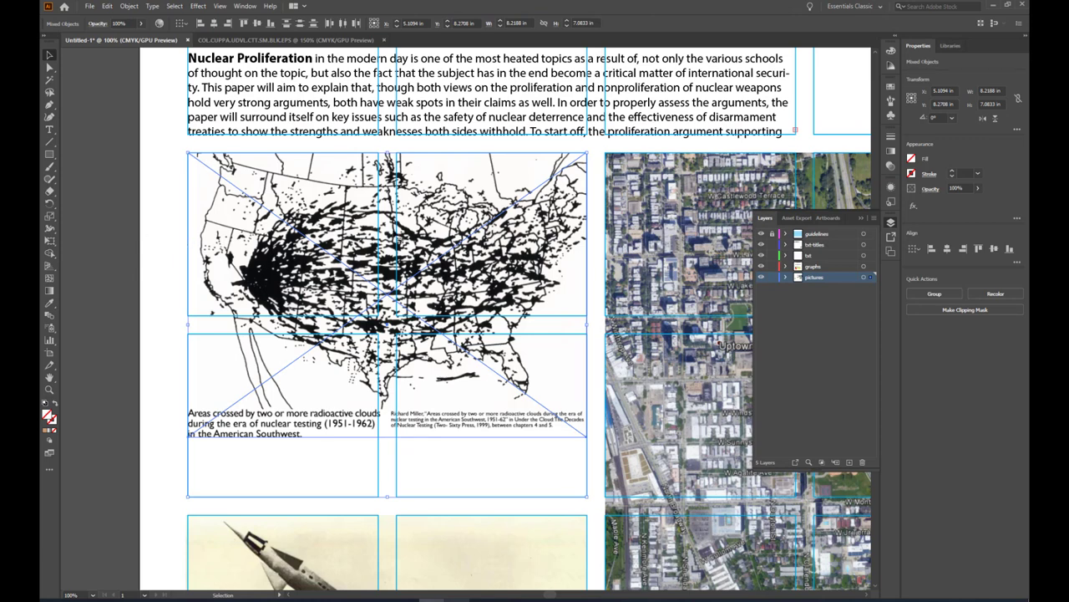
left_click(760, 234)
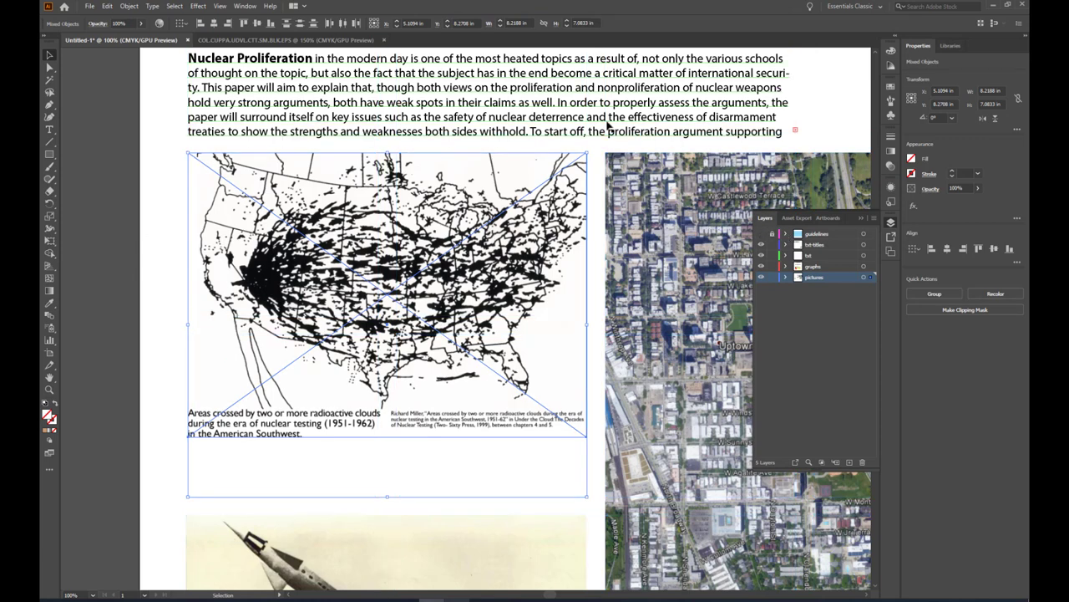
left_click(99, 193)
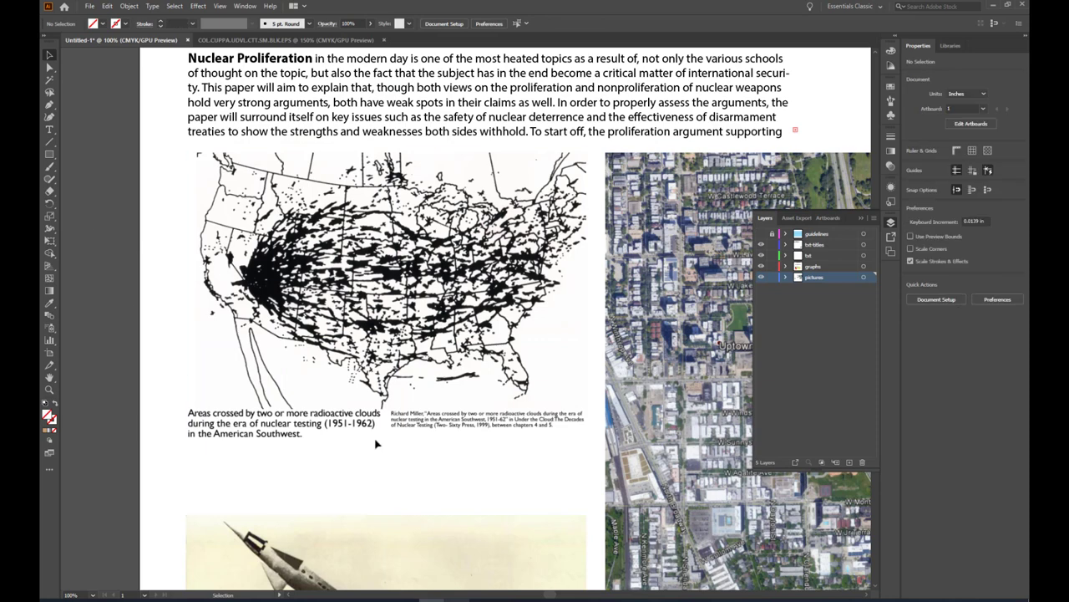
Give the map's frame rectangle a 4 pt magenta outline.
left_click(246, 449)
left_click(127, 24)
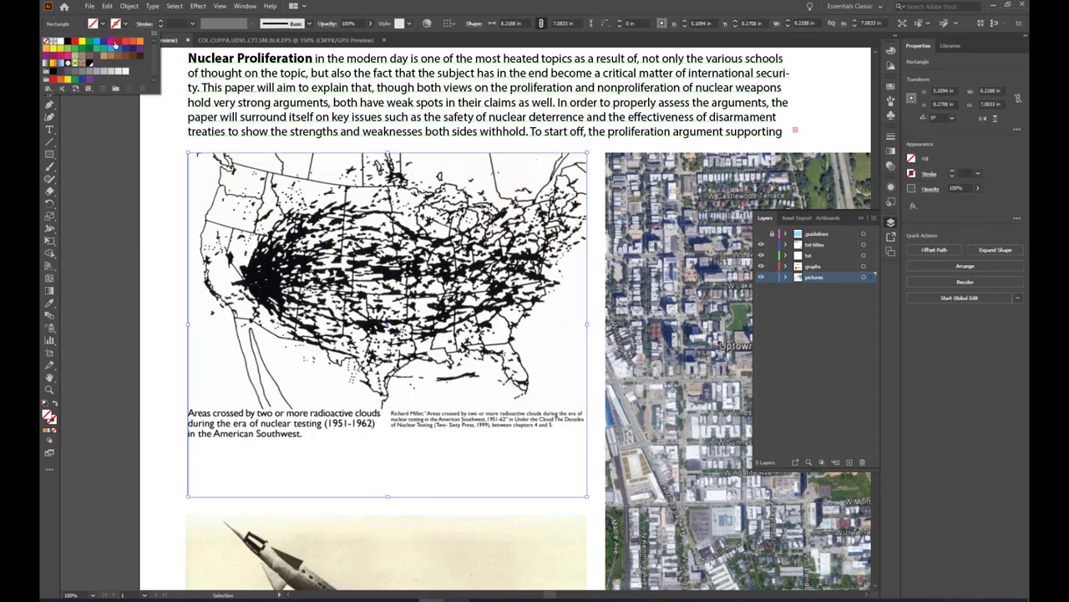
left_click(114, 44)
left_click(161, 22)
left_click(161, 23)
left_click(160, 22)
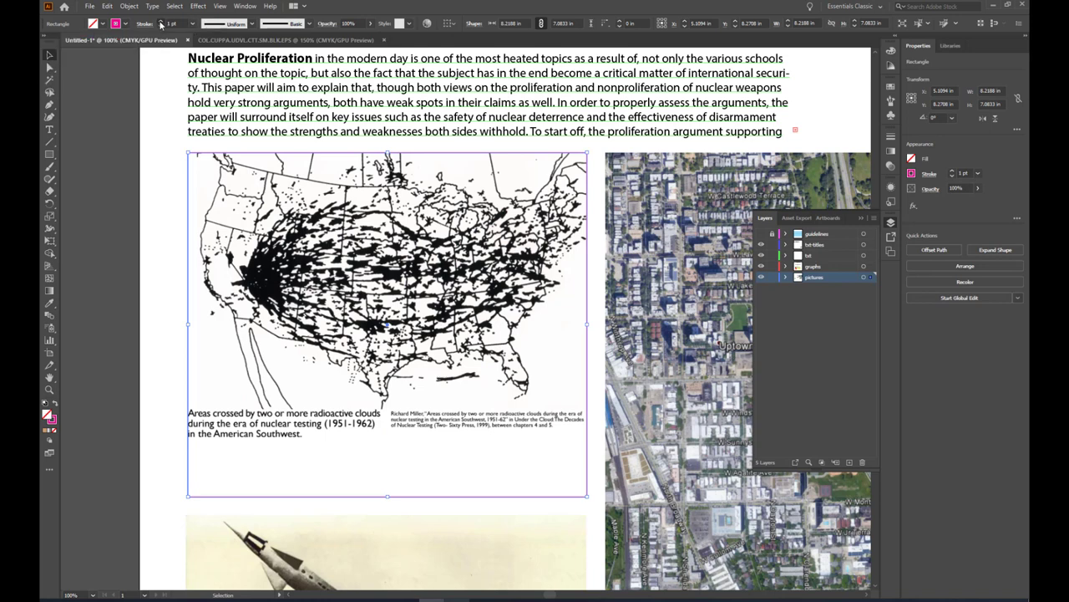
left_click(122, 184)
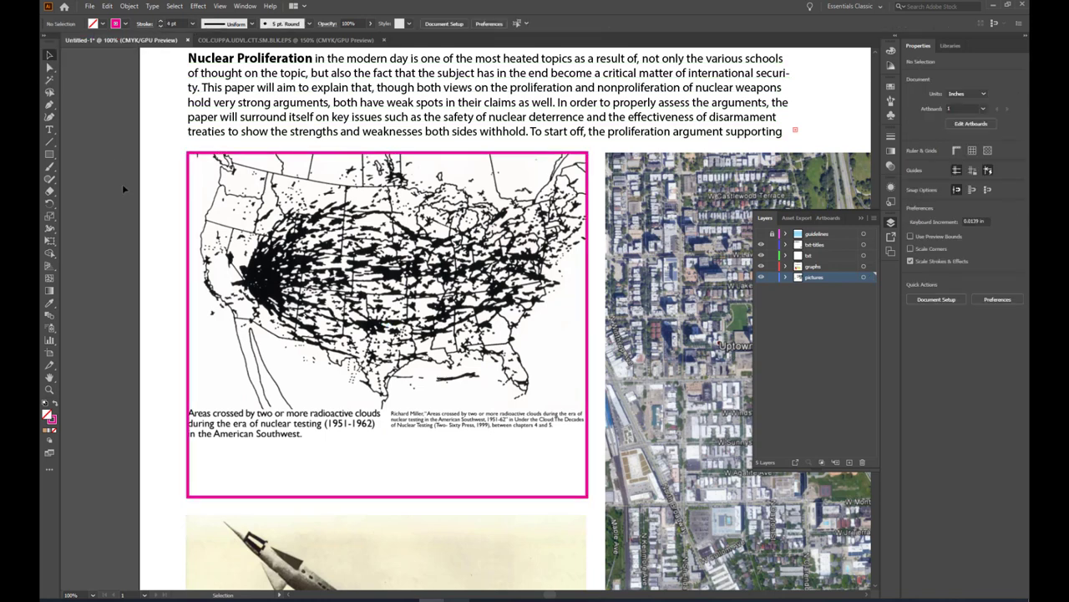
Zoom out and select the fallout map image.
left_click(447, 367)
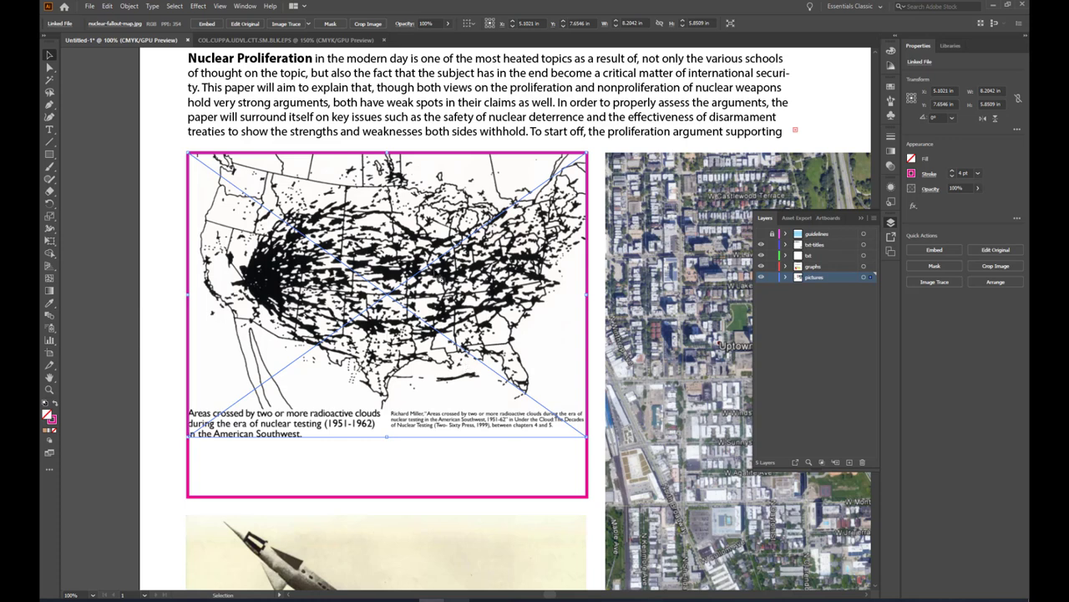
scroll(387, 317, "down", 1)
scroll(486, 378, "down", 1)
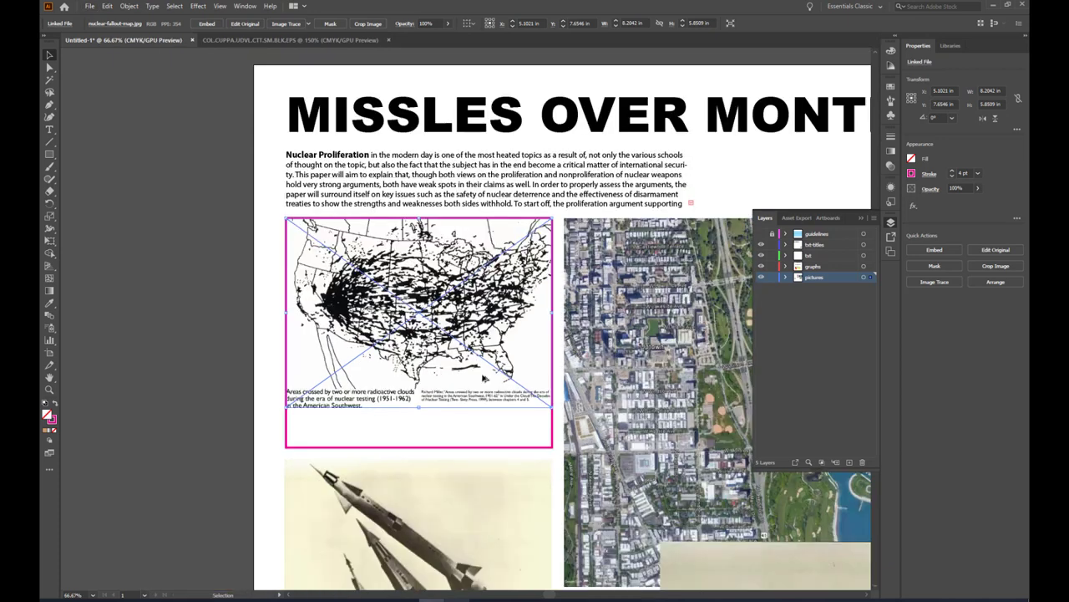
left_click(201, 340)
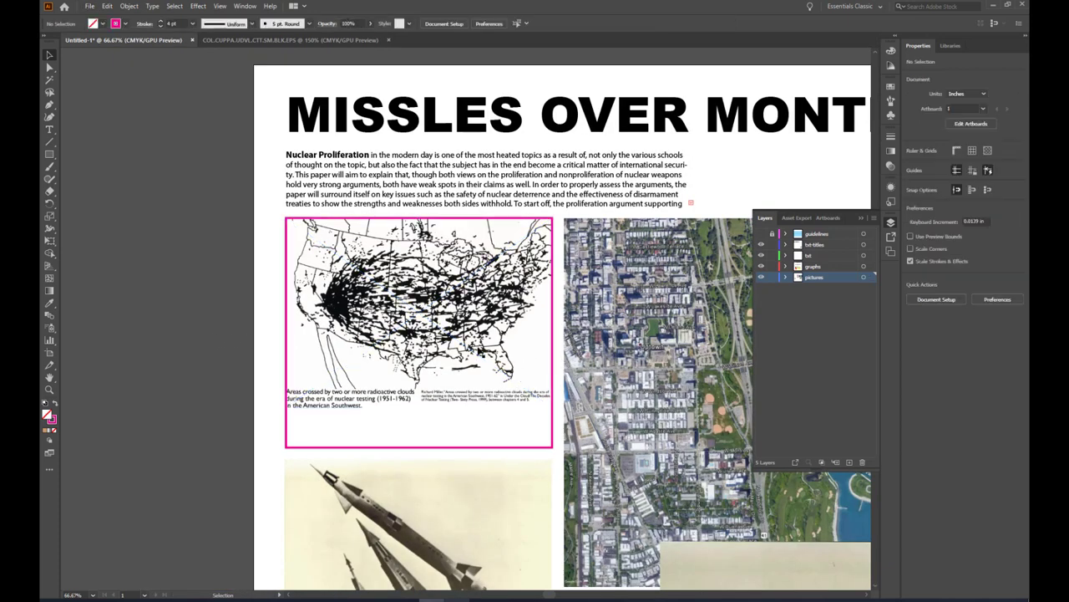
left_click(472, 349)
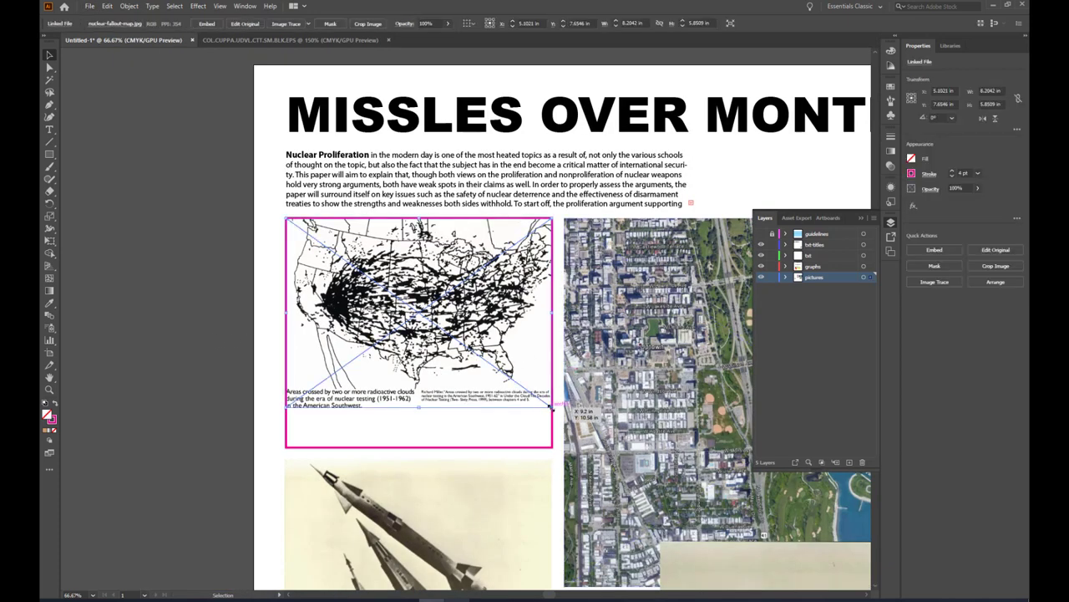
Enlarge and move the fallout map, then clip it to the magenta rectangle.
left_click_drag(551, 407, 646, 474)
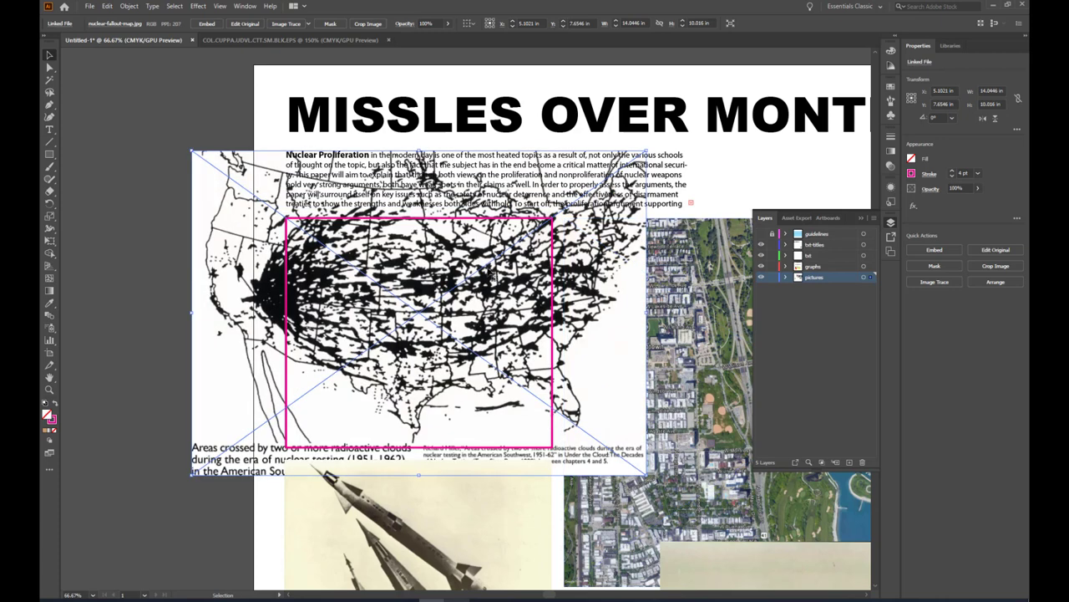
left_click_drag(376, 316, 401, 329)
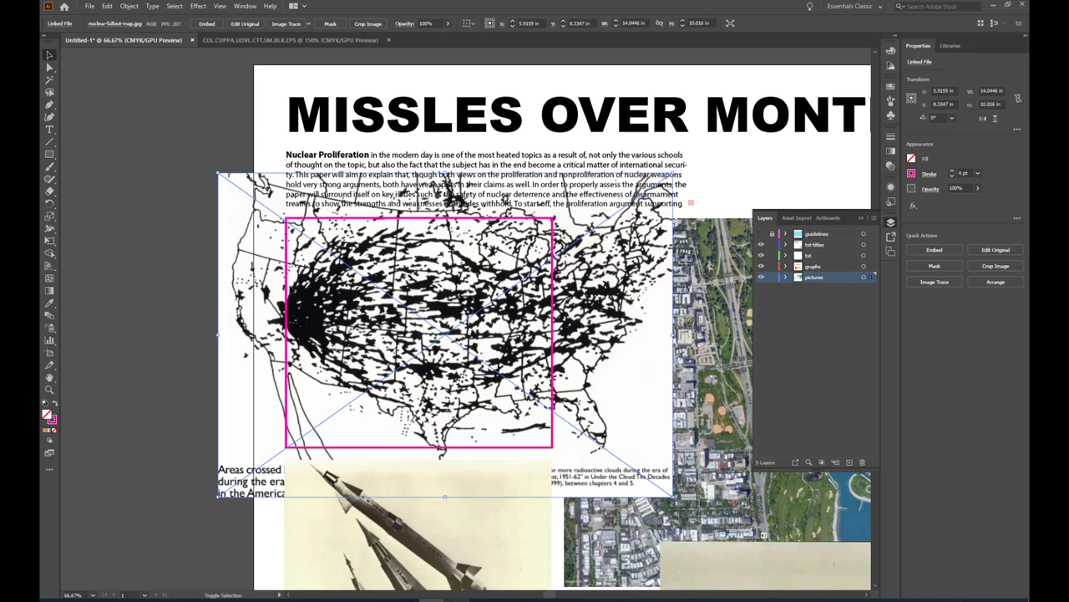
left_click(288, 282, "shift")
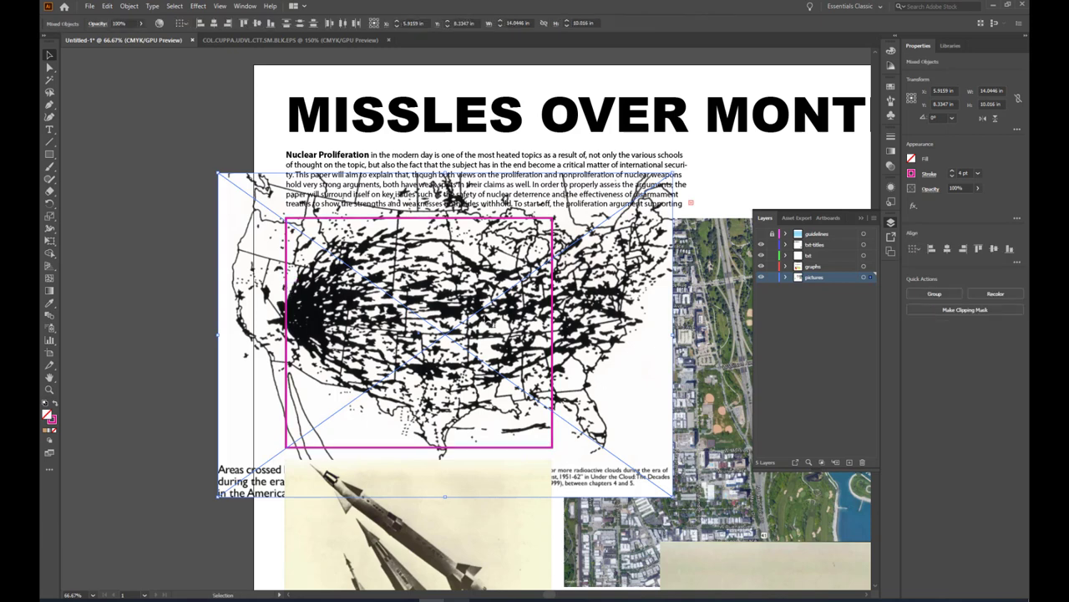
right_click(445, 284)
left_click(496, 378)
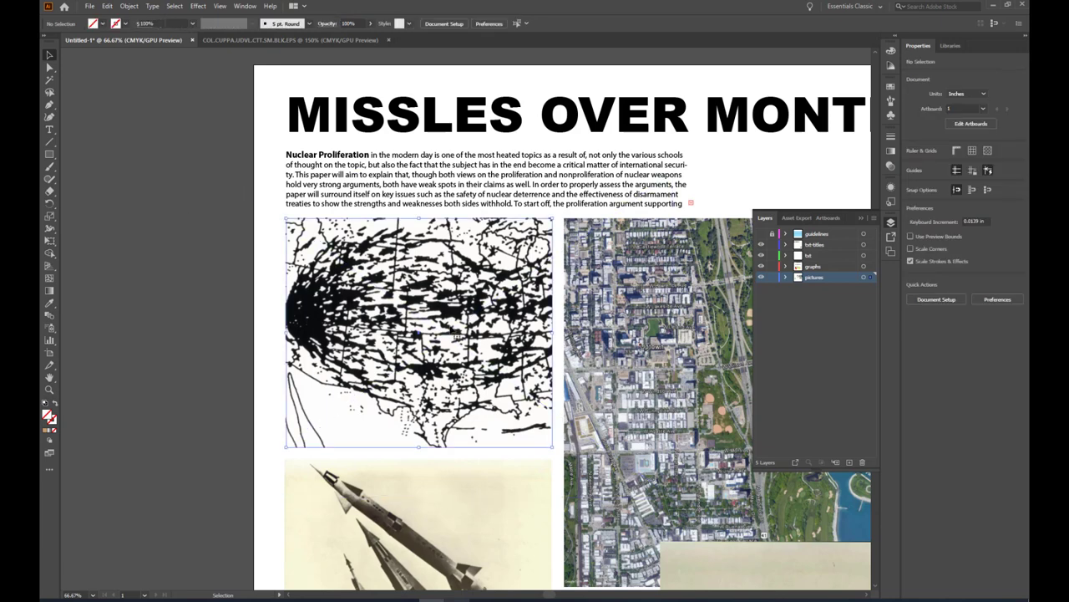
Inside the clip group, enlarge and reposition the map to about 16.38 × 11.68 in, then exit isolation.
double_click(418, 334)
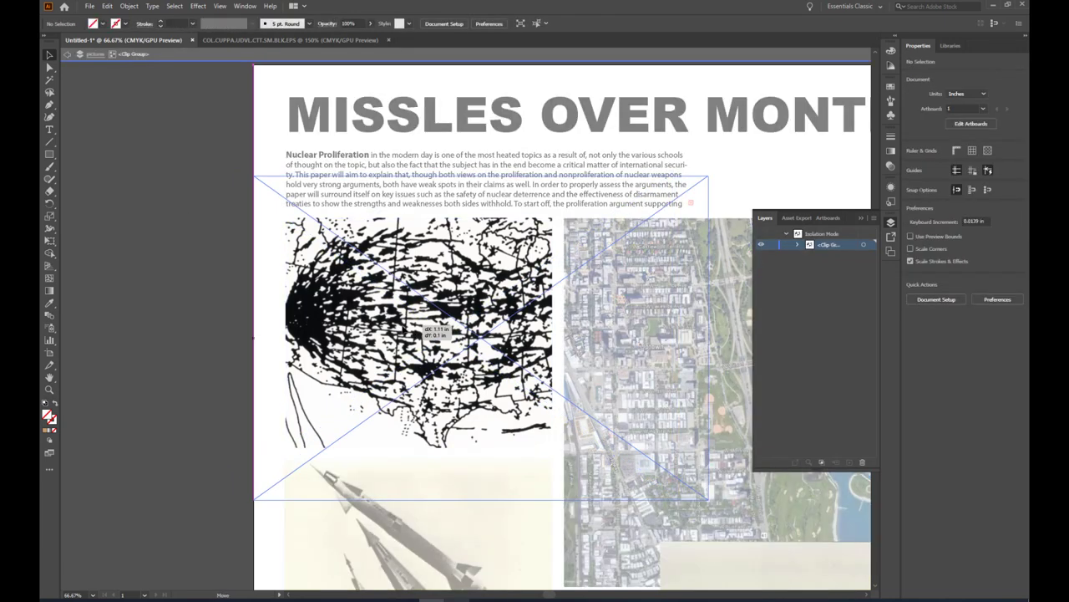
left_click_drag(427, 306, 418, 315)
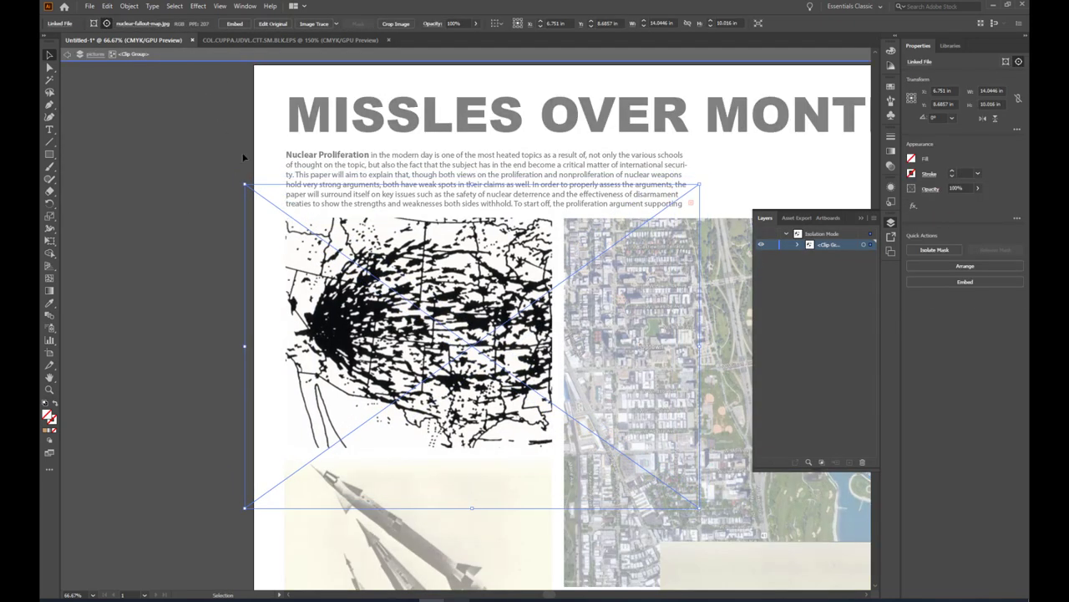
left_click_drag(245, 184, 206, 156)
mouse_move(377, 319)
left_mouse_down()
mouse_move(388, 329)
mouse_move(375, 335)
left_mouse_up()
double_click(179, 234)
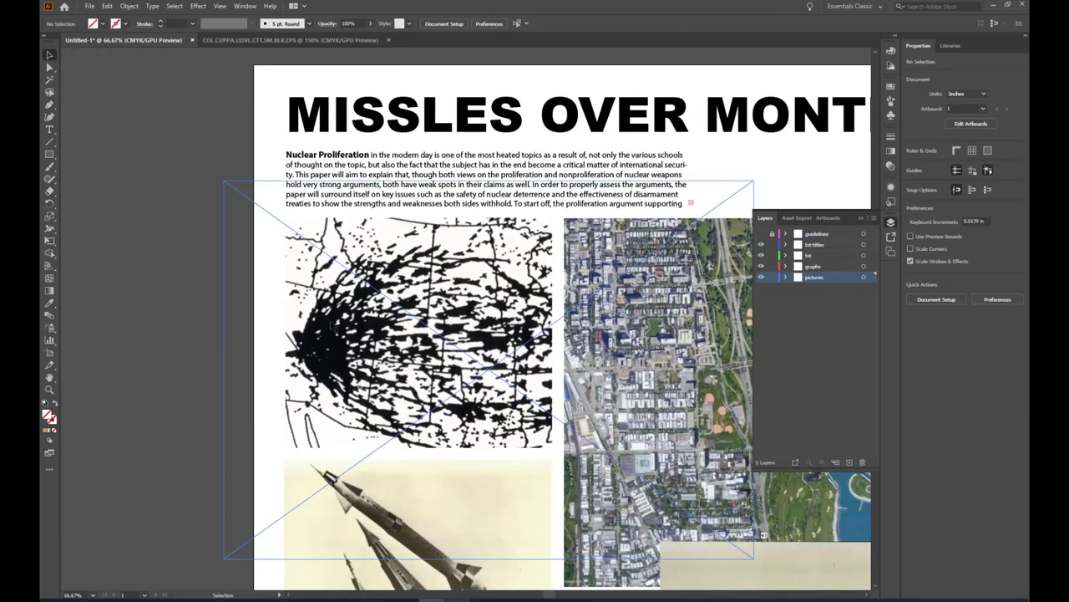
left_click(233, 222)
Show the guidelines layer and move the lower text block down into the bottom frame row.
key("ctrl+minus")
key("ctrl+minus")
key("ctrl+minus")
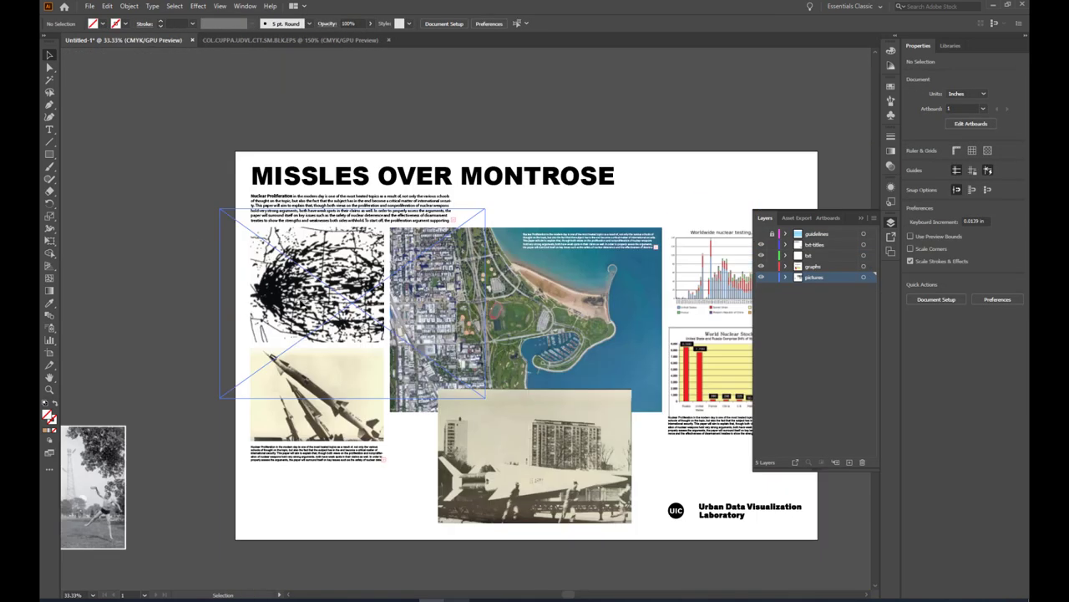
scroll(212, 321, "up", 1)
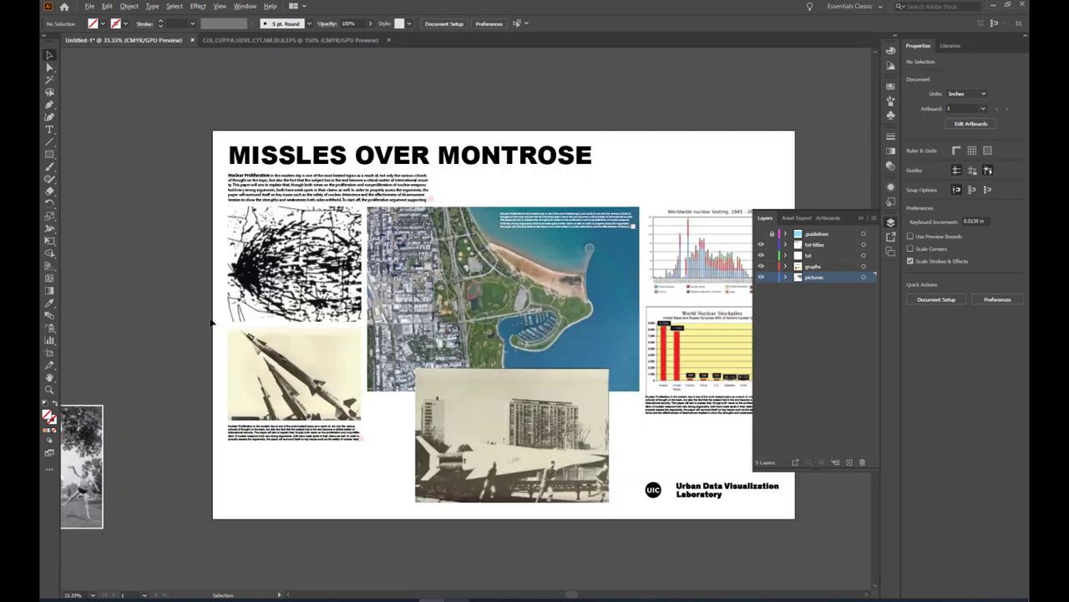
scroll(119, 227, "up", 1)
scroll(92, 233, "down", 1)
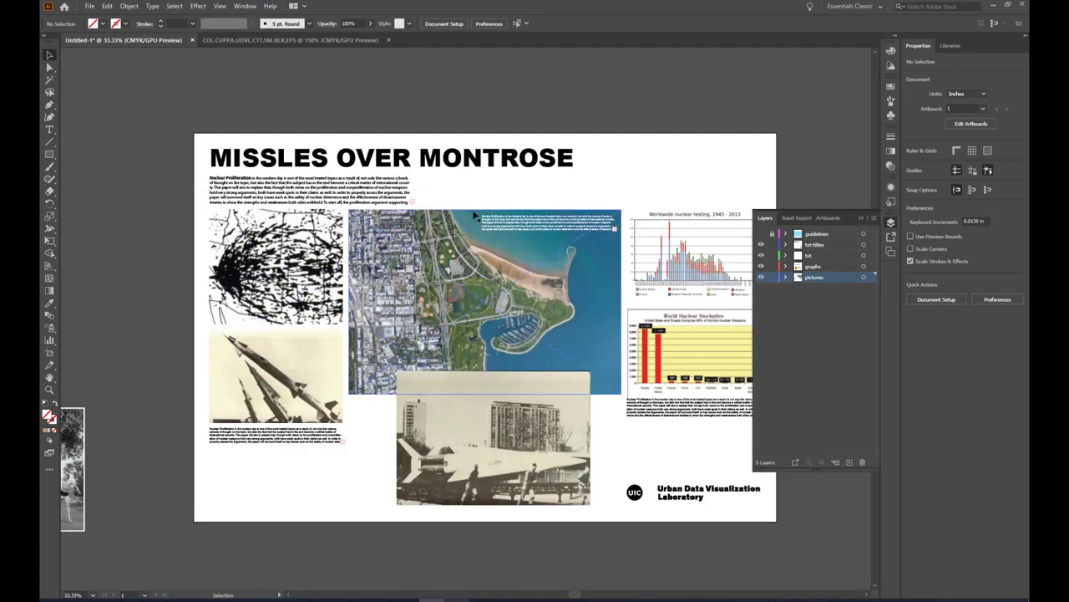
left_click_drag(305, 374, 135, 355)
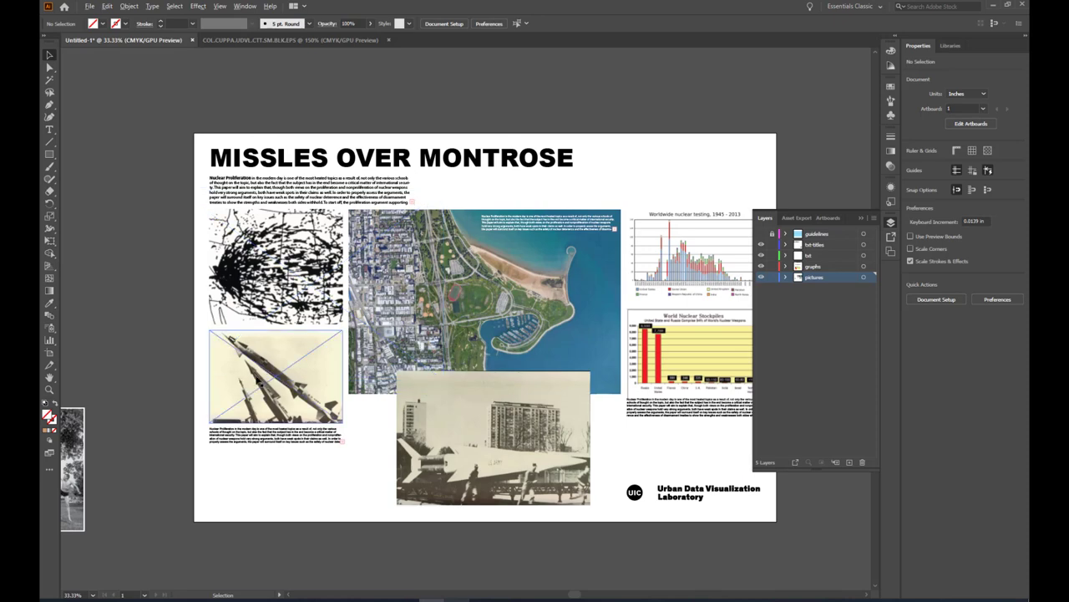
scroll(267, 373, "down", 1)
scroll(271, 384, "up", 2)
scroll(283, 437, "up", 2)
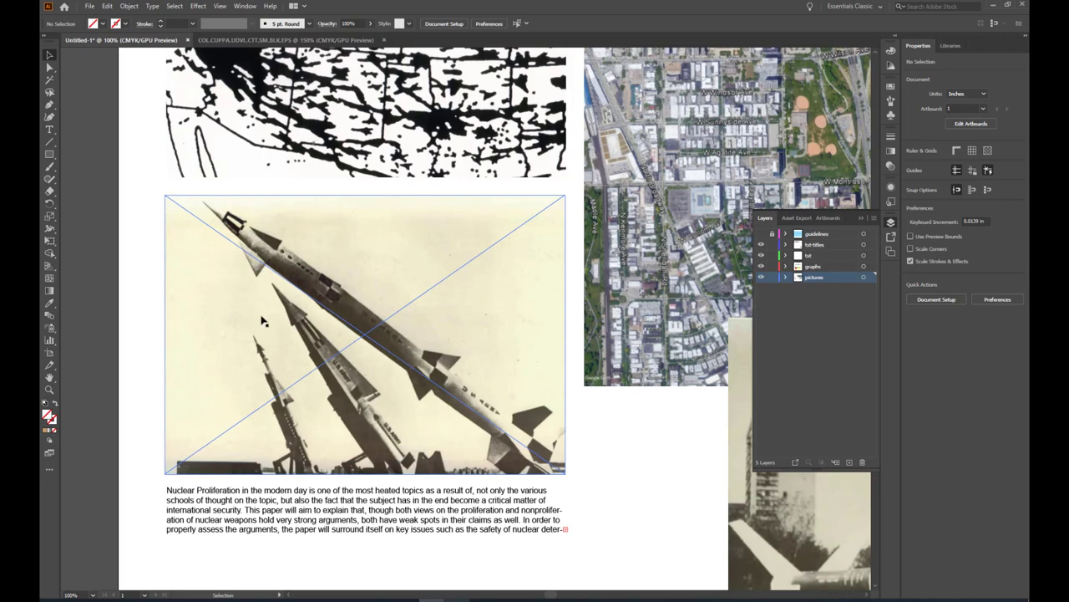
scroll(278, 376, "down", 3)
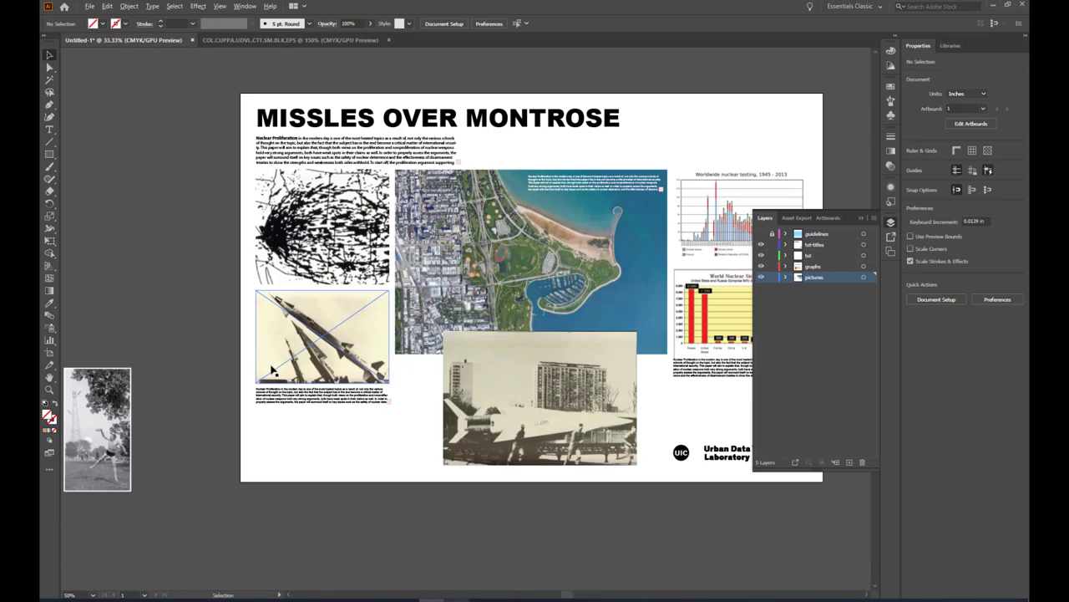
scroll(274, 371, "up", 1)
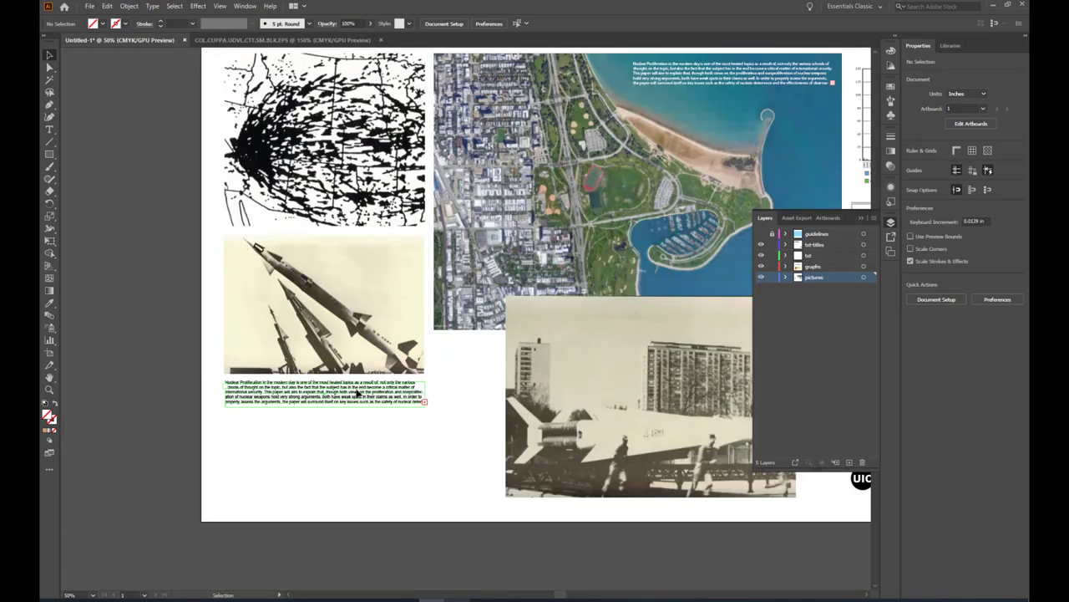
left_click(358, 393)
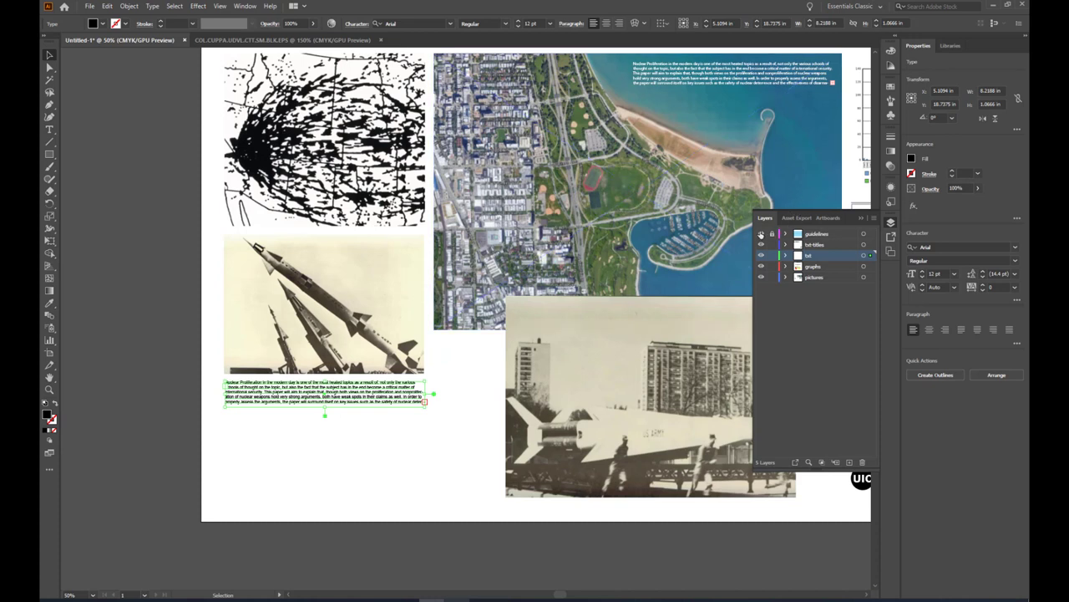
left_click(761, 234)
left_click_drag(380, 398, 376, 485)
left_click(443, 341)
Enlarge the missile photo to about 13.47 × 9.37 in and shift it left.
left_click(396, 283)
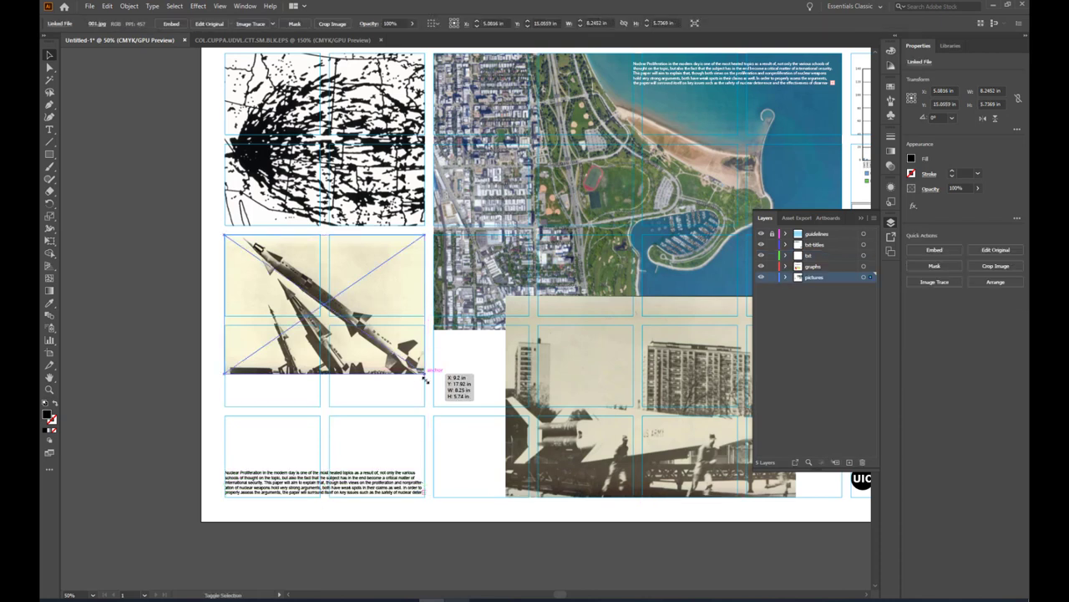
left_click_drag(426, 375, 551, 543)
mouse_move(404, 362)
left_mouse_down()
mouse_move(338, 354)
mouse_move(389, 361)
left_mouse_up()
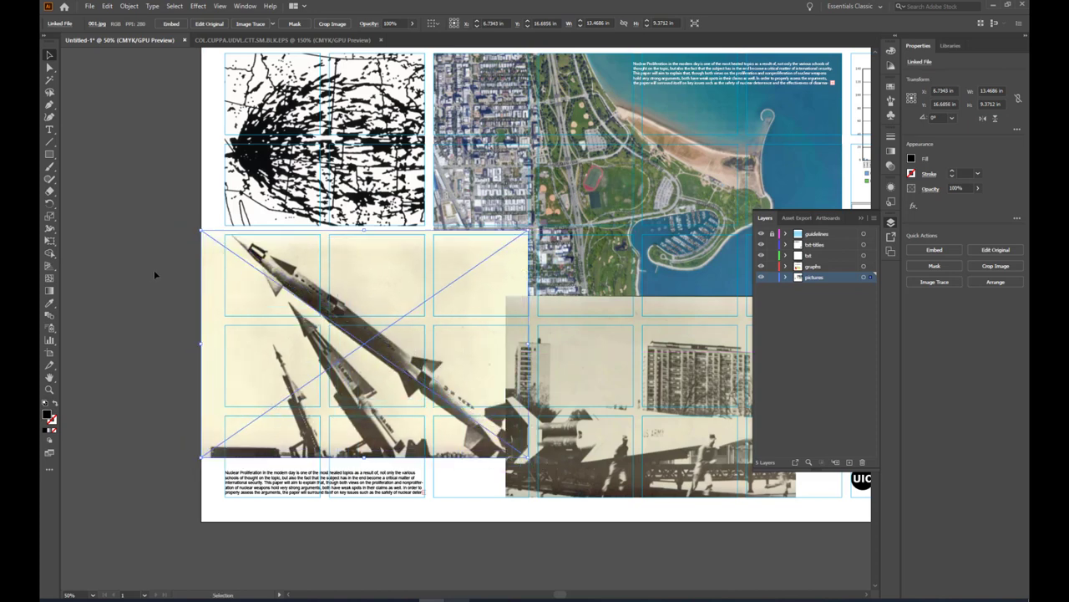
Draw a rectangle over the missile photo's left column and make it the photo's clipping mask.
left_click(123, 176)
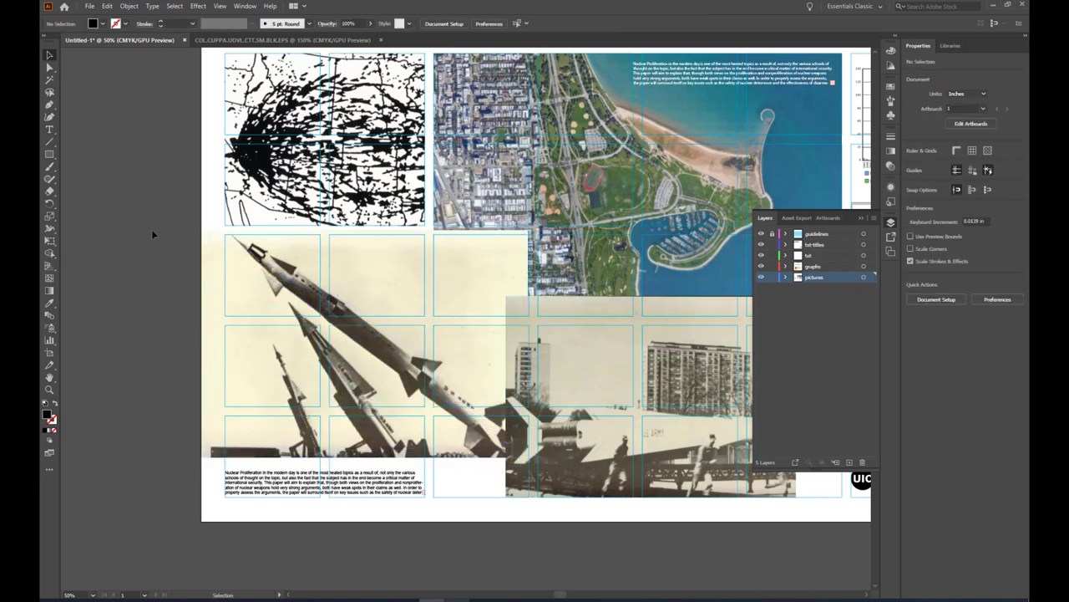
left_click(50, 153)
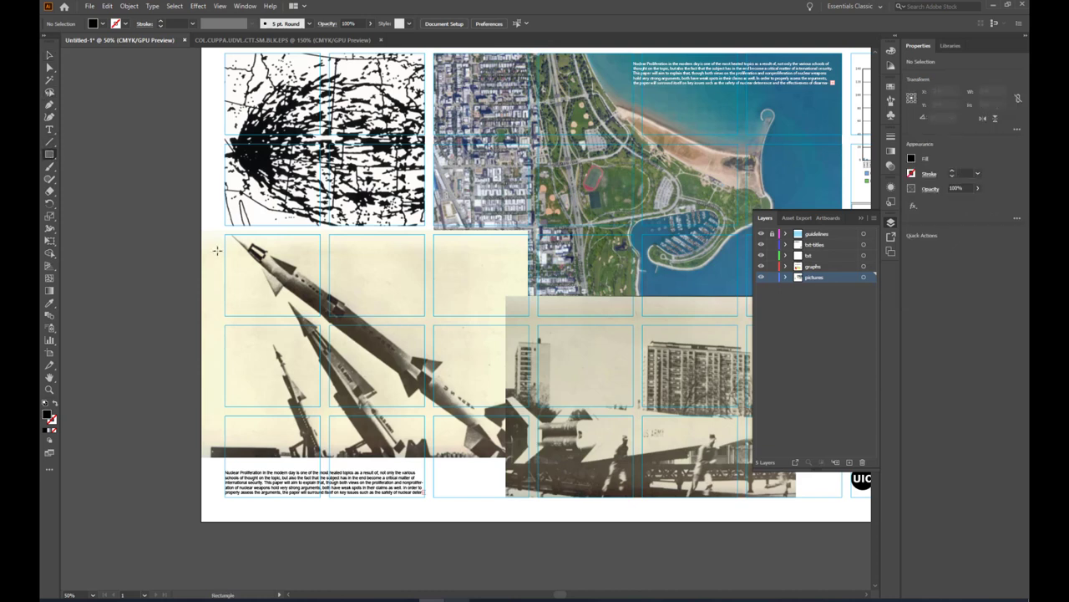
left_click_drag(225, 235, 427, 457)
left_click(49, 55)
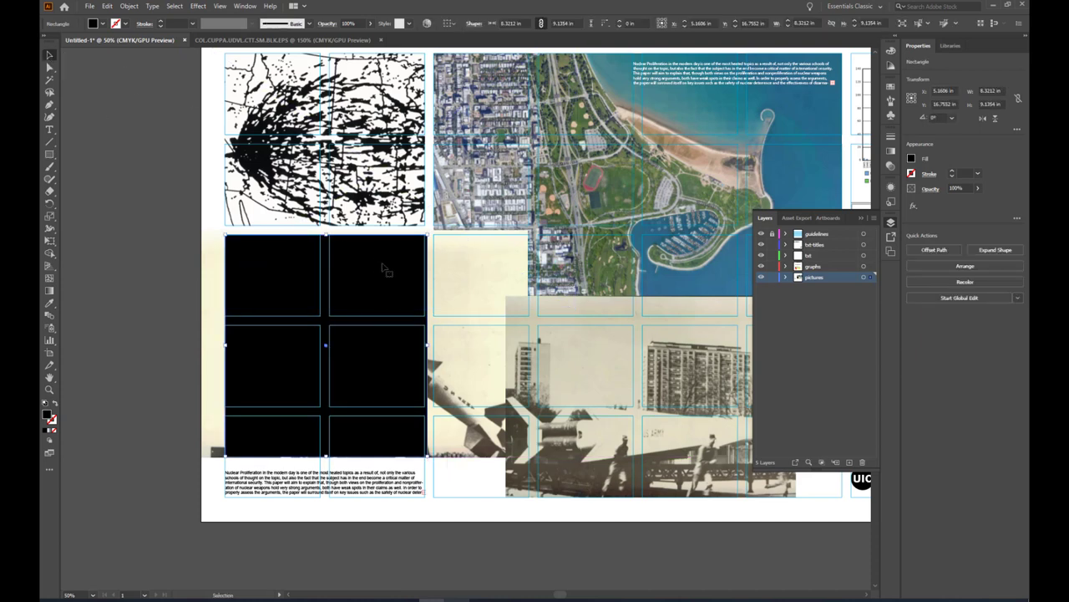
left_click(449, 268, "shift")
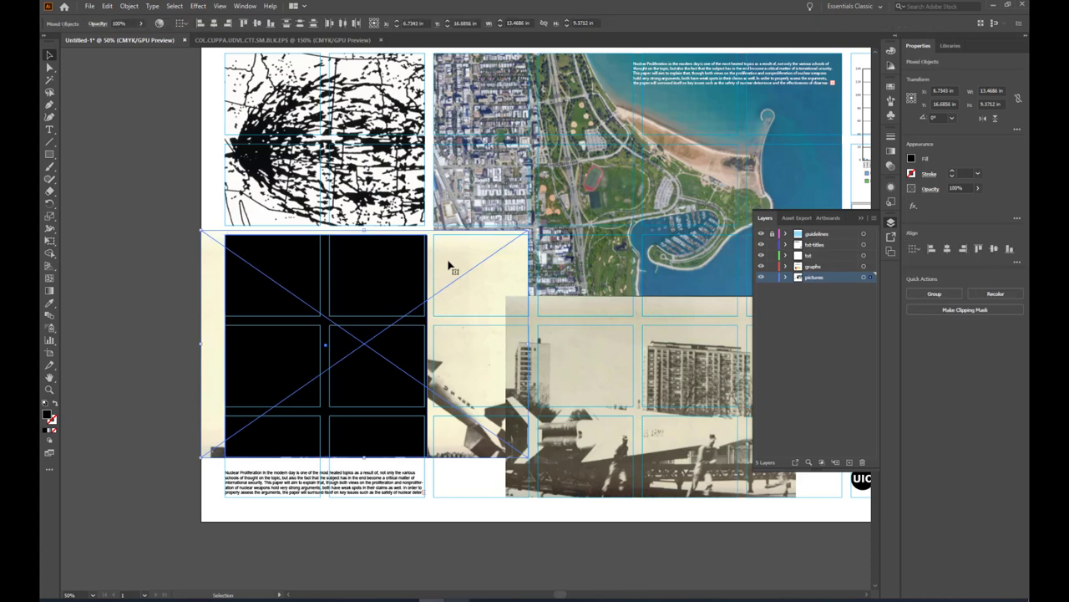
right_click(453, 266)
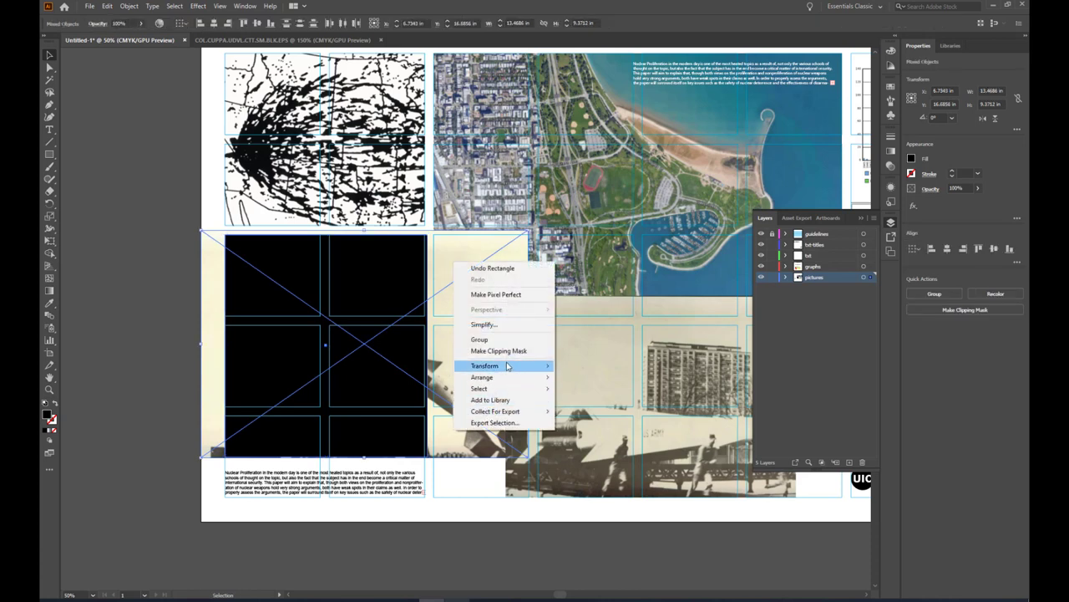
left_click(472, 349)
left_click(148, 184)
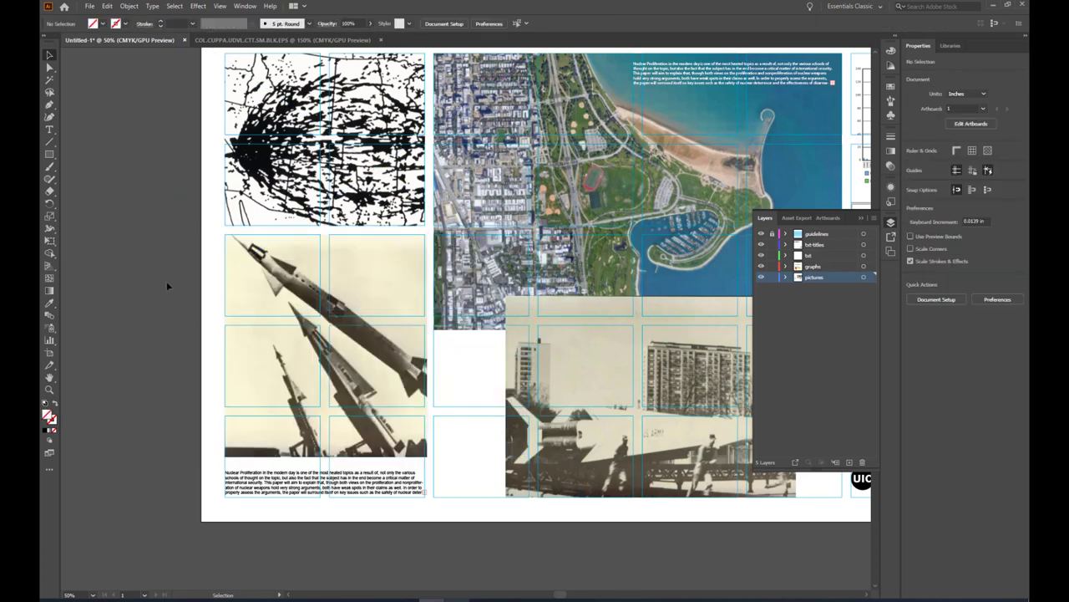
scroll(163, 293, "down", 2)
Isolate the missile photo's clip group and start narrowing its clipping rectangle from the right.
scroll(176, 292, "up", 3)
left_click_drag(205, 213, 482, 302)
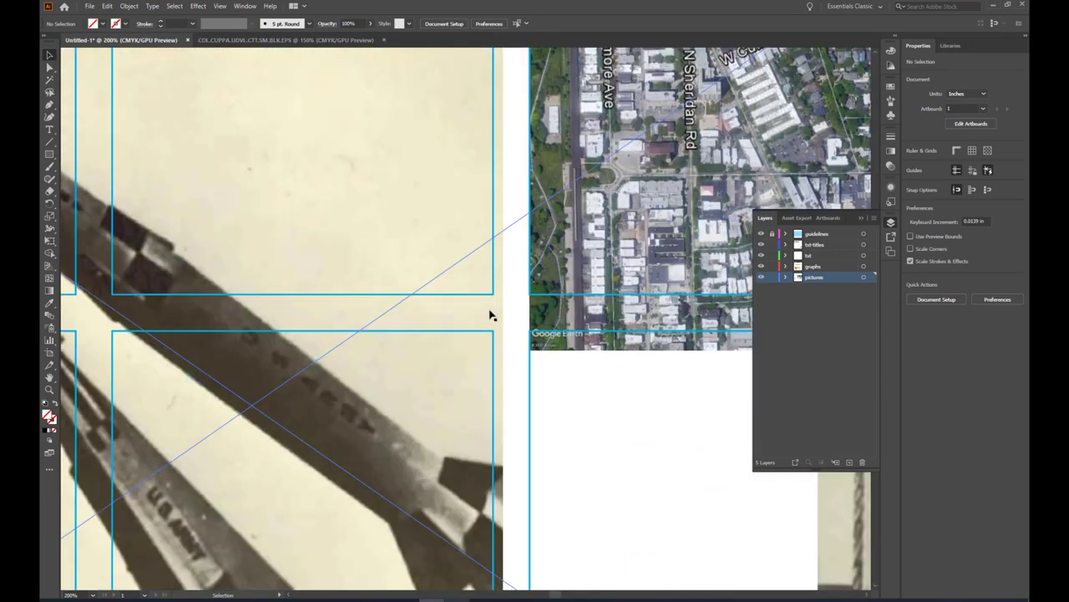
double_click(490, 315)
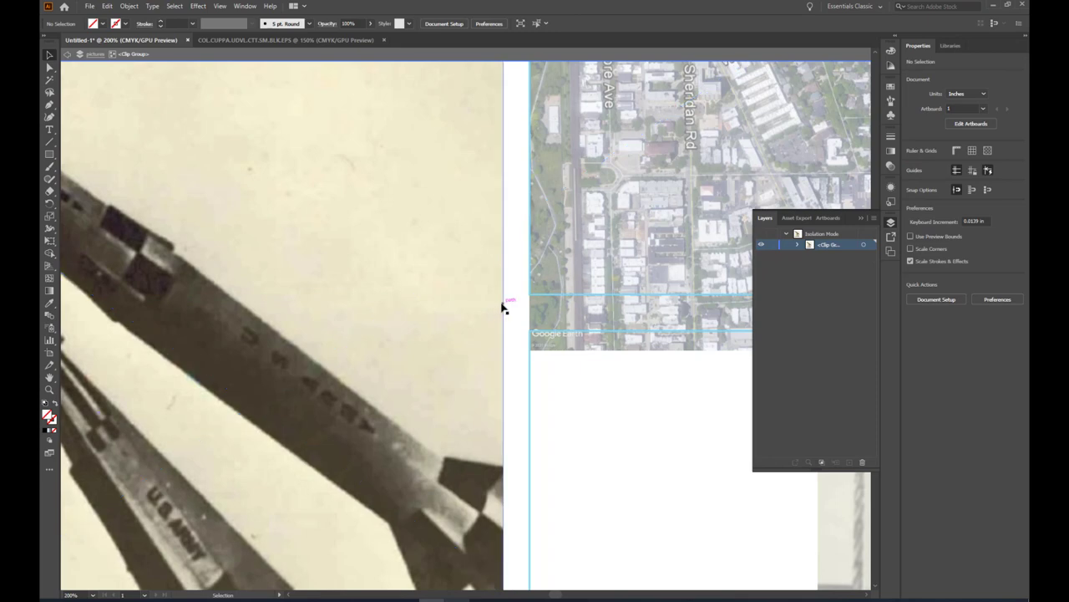
left_click(502, 308)
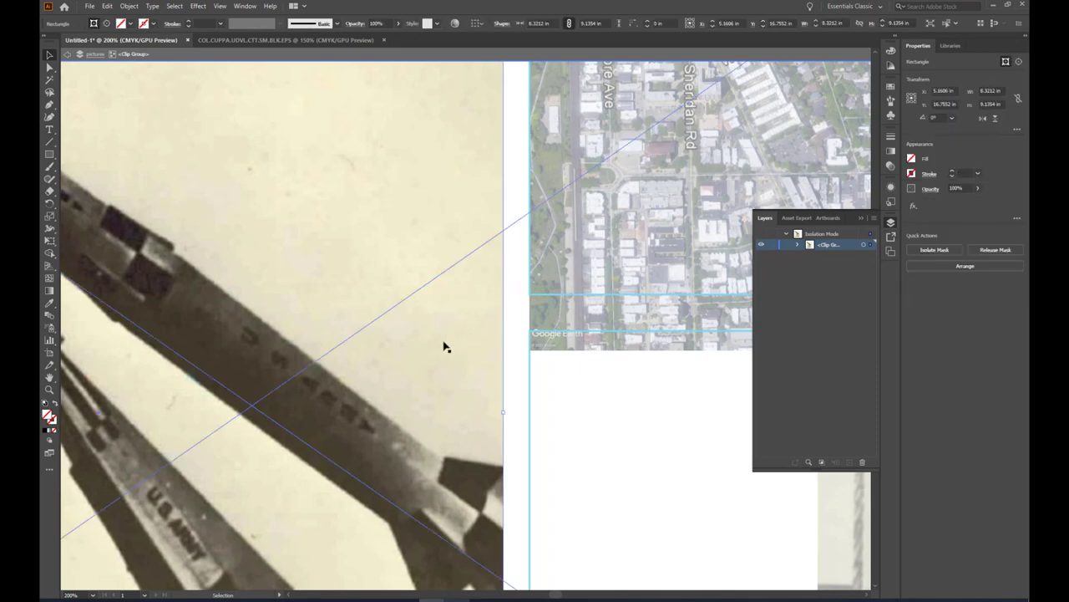
scroll(441, 354, "down", 3, "alt")
scroll(494, 328, "down", 2, "alt")
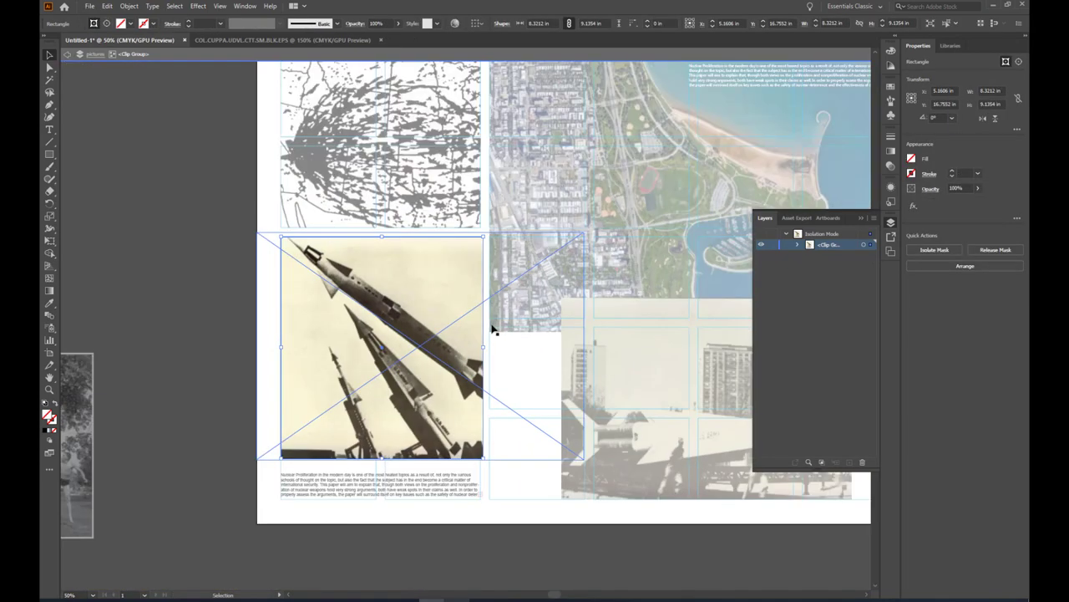
left_click_drag(485, 350, 489, 265)
Snap the clipping frame's right edge to the guide, about 8.22 in wide, and exit isolation.
scroll(463, 209, "up", 3, "alt")
left_click_drag(519, 302, 529, 314)
left_click_drag(536, 536, 520, 495)
scroll(535, 493, "down", 3, "alt")
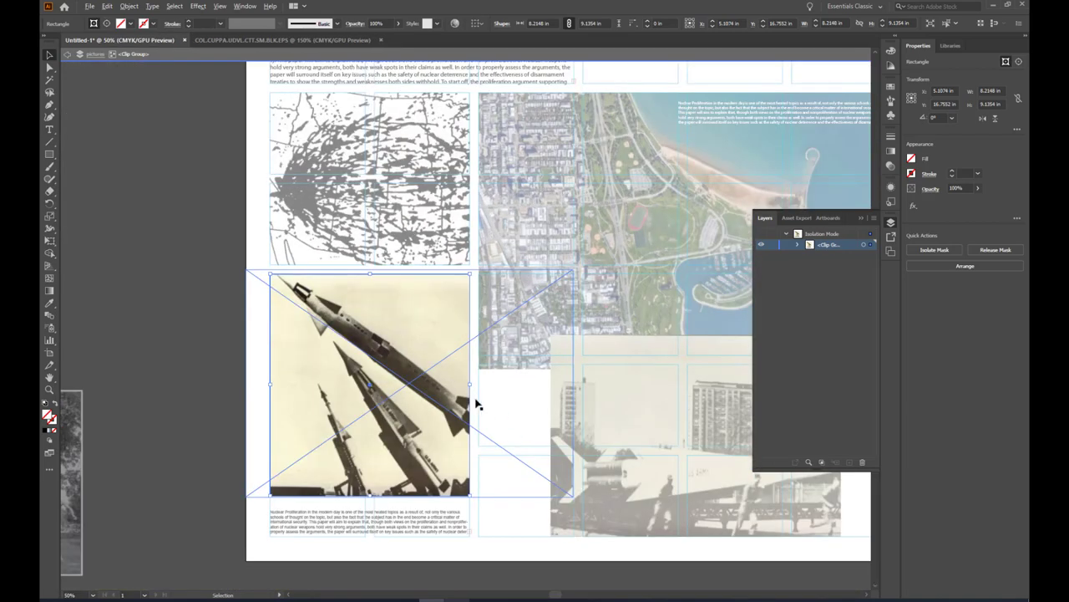
scroll(472, 396, "up", 4, "alt")
scroll(470, 388, "up", 5, "alt")
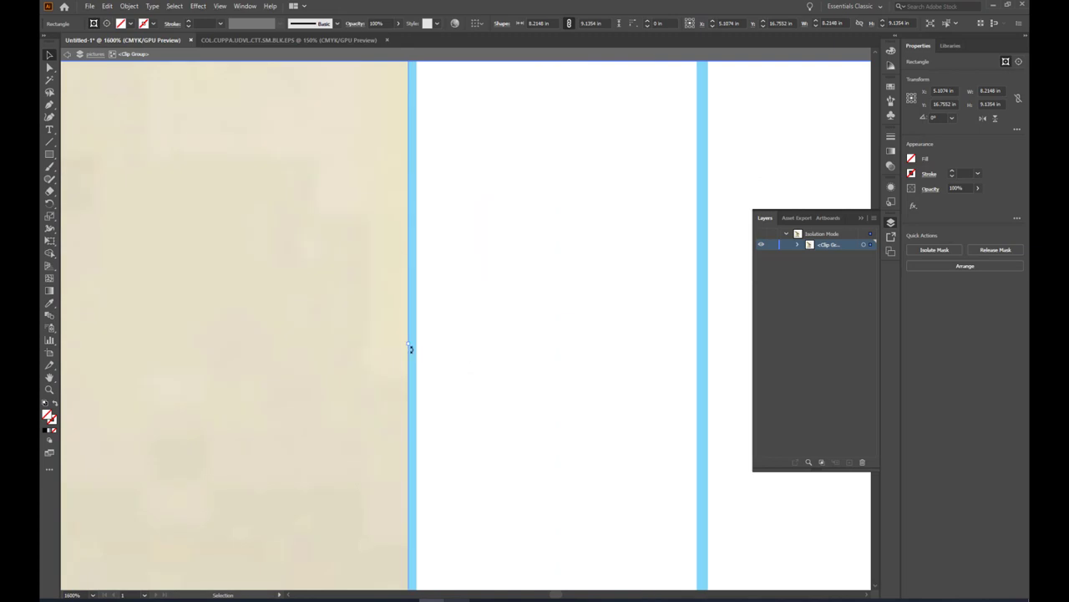
left_click_drag(409, 345, 334, 341)
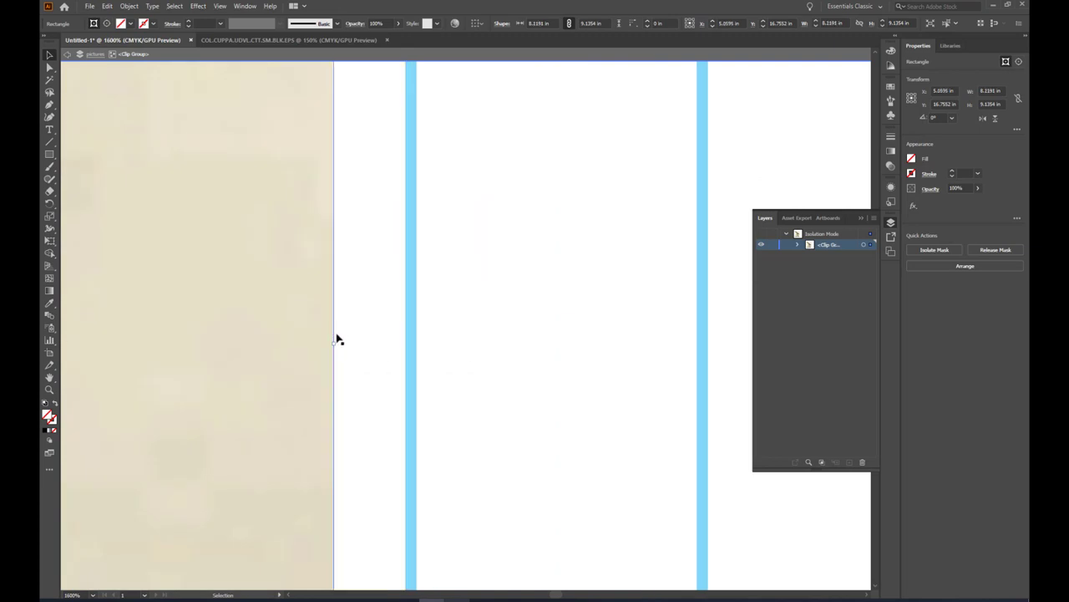
left_click_drag(335, 346, 413, 366)
scroll(499, 359, "down", 11)
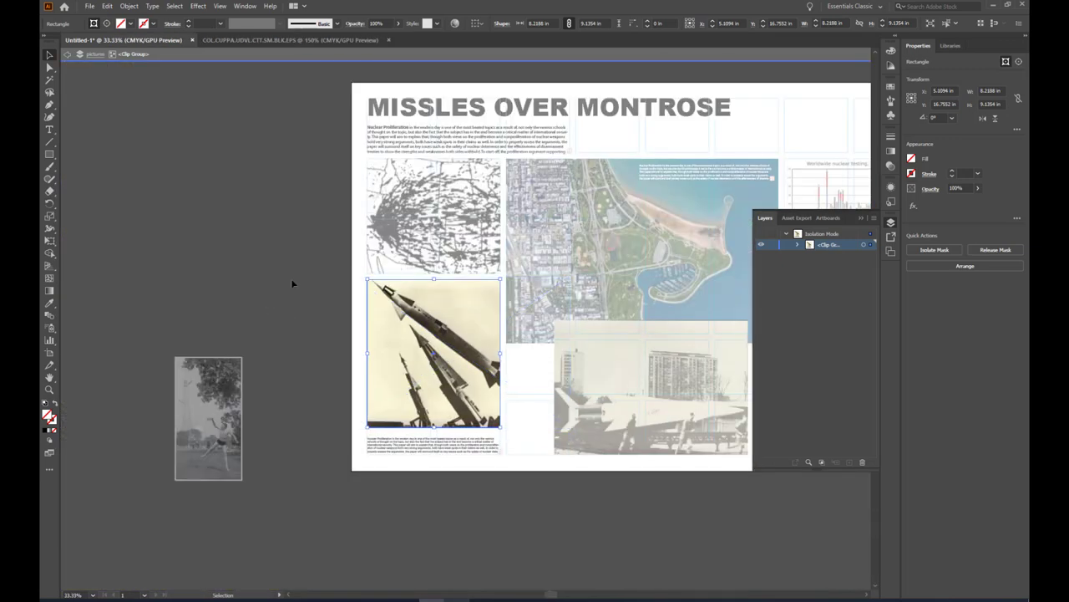
double_click(292, 284)
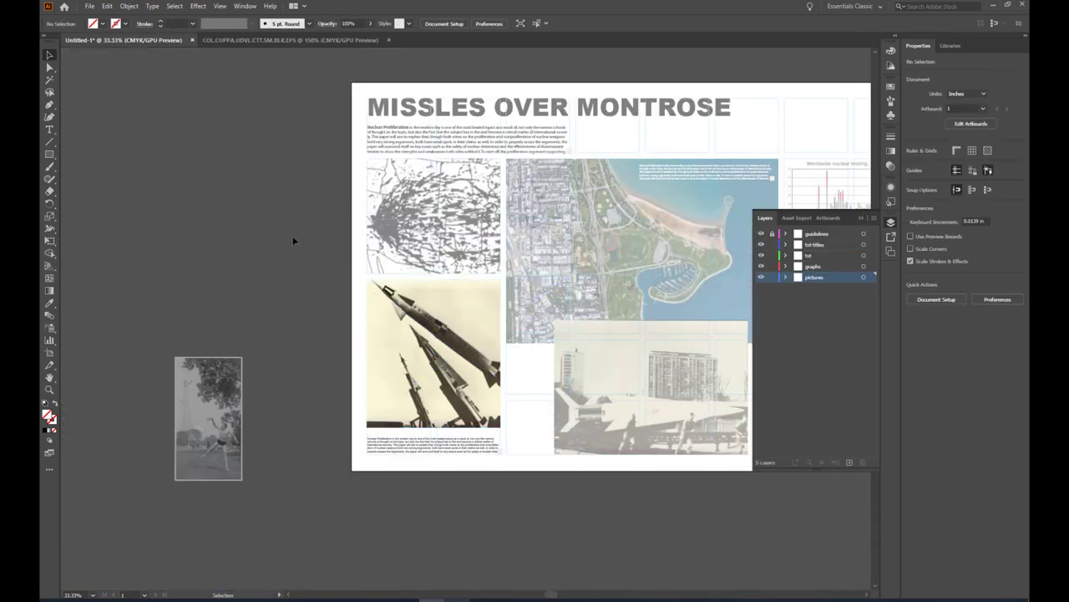
Zoom the canvas to 33.33% so the whole poster artboard is visible.
scroll(309, 325, "down", 2)
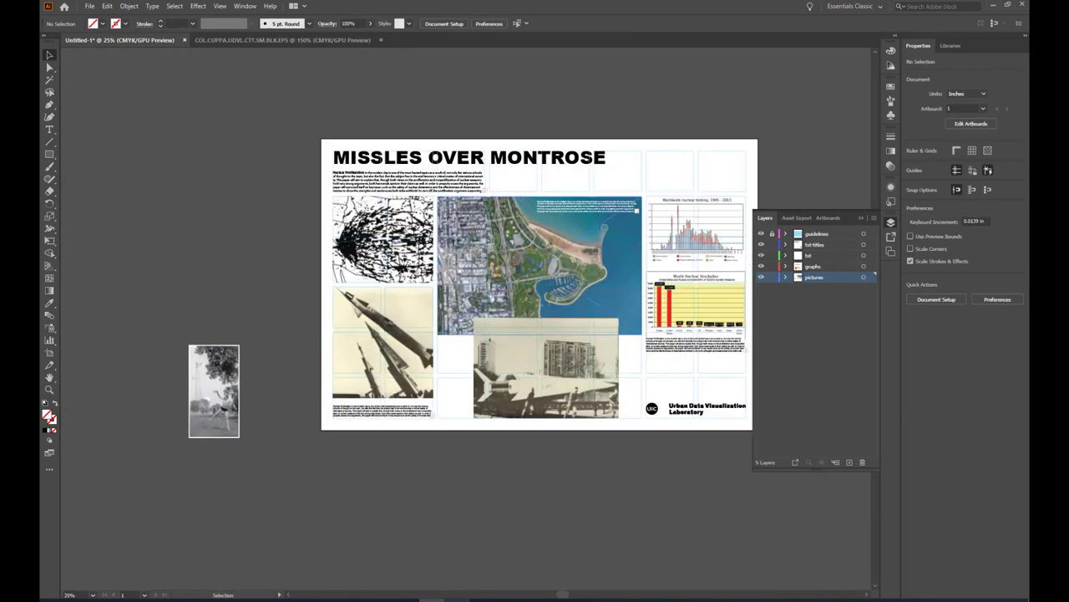
scroll(528, 391, "up", 1)
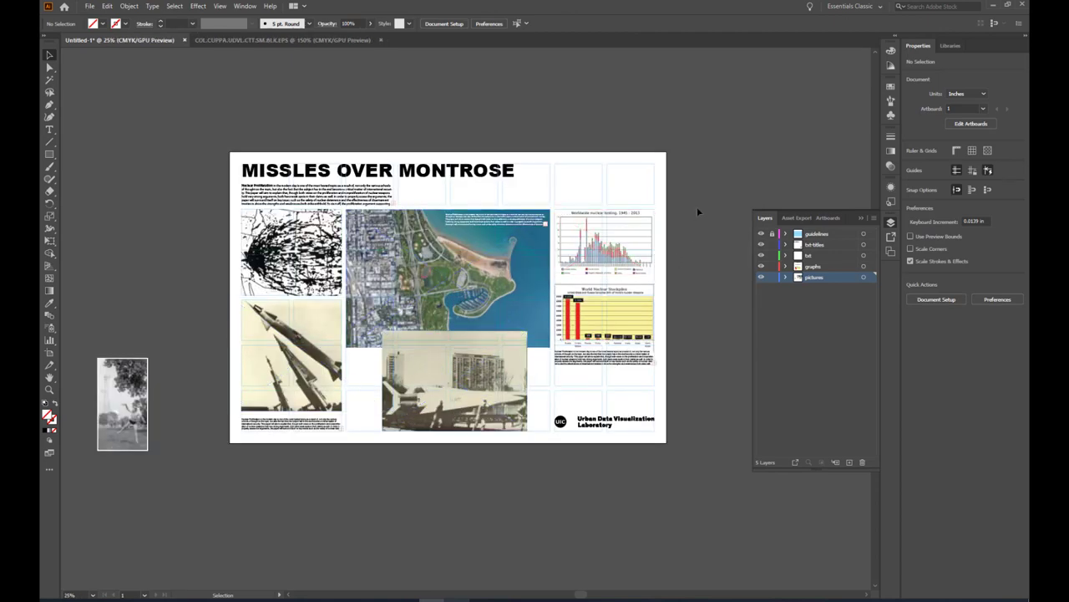
scroll(489, 249, "up", 1)
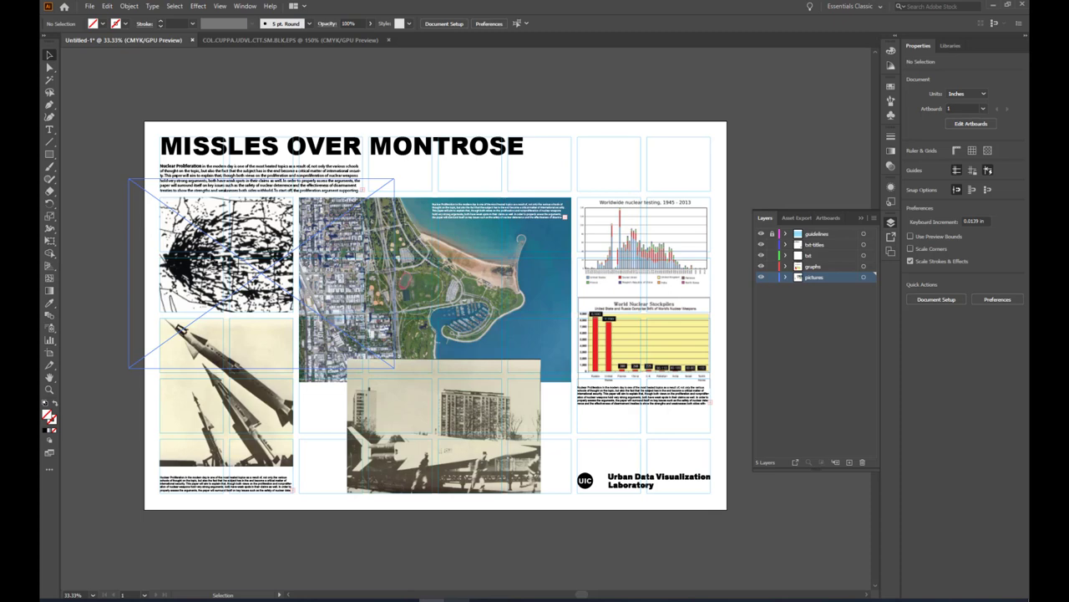
scroll(115, 309, "up", 2)
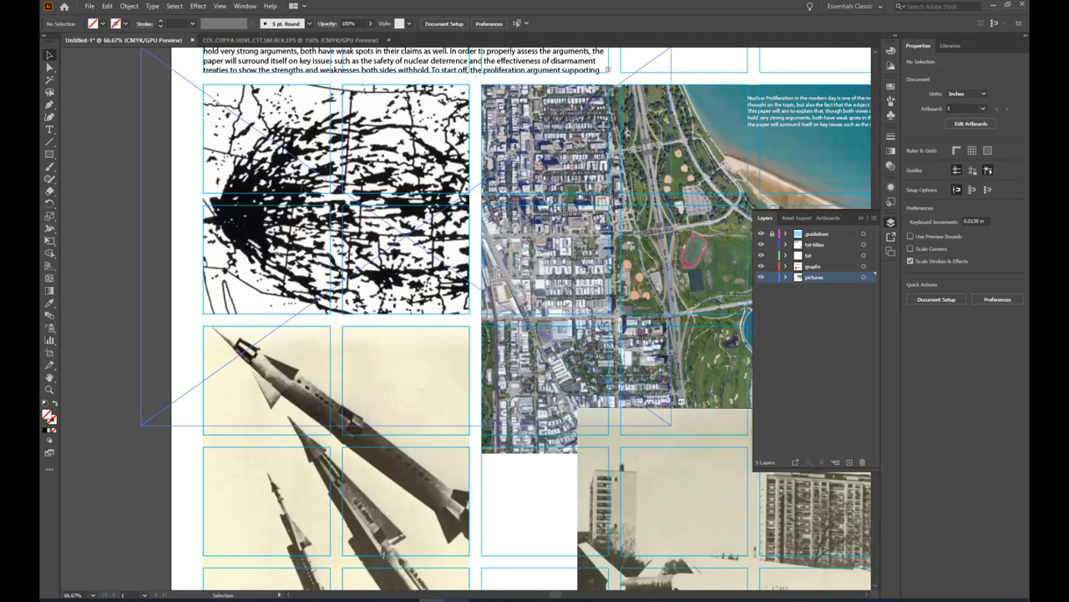
scroll(190, 279, "down", 2)
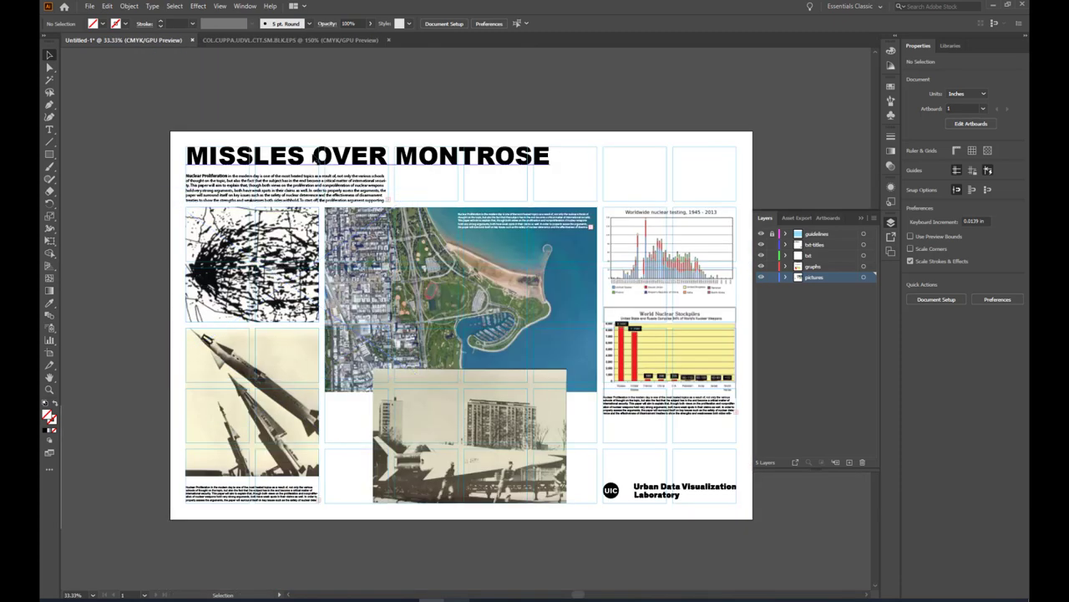
scroll(472, 200, "down", 1)
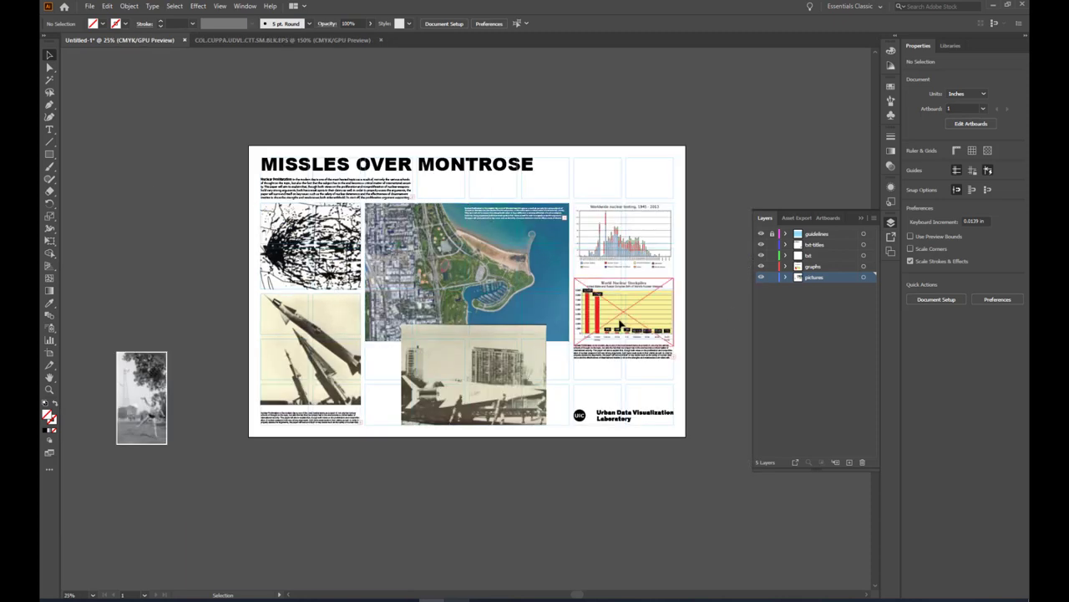
scroll(291, 189, "up", 1)
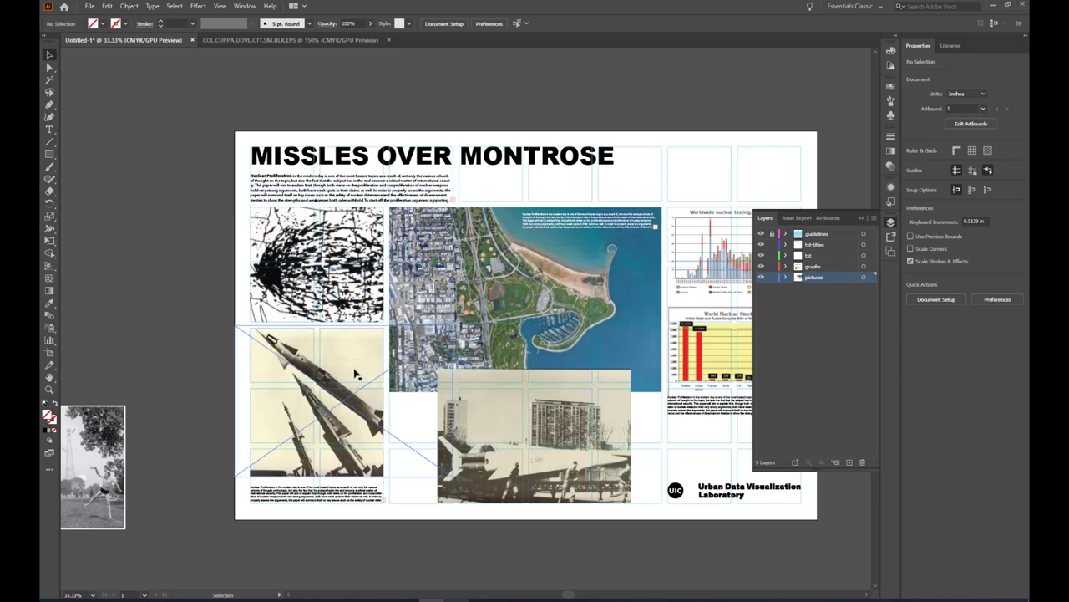
scroll(176, 288, "down", 1)
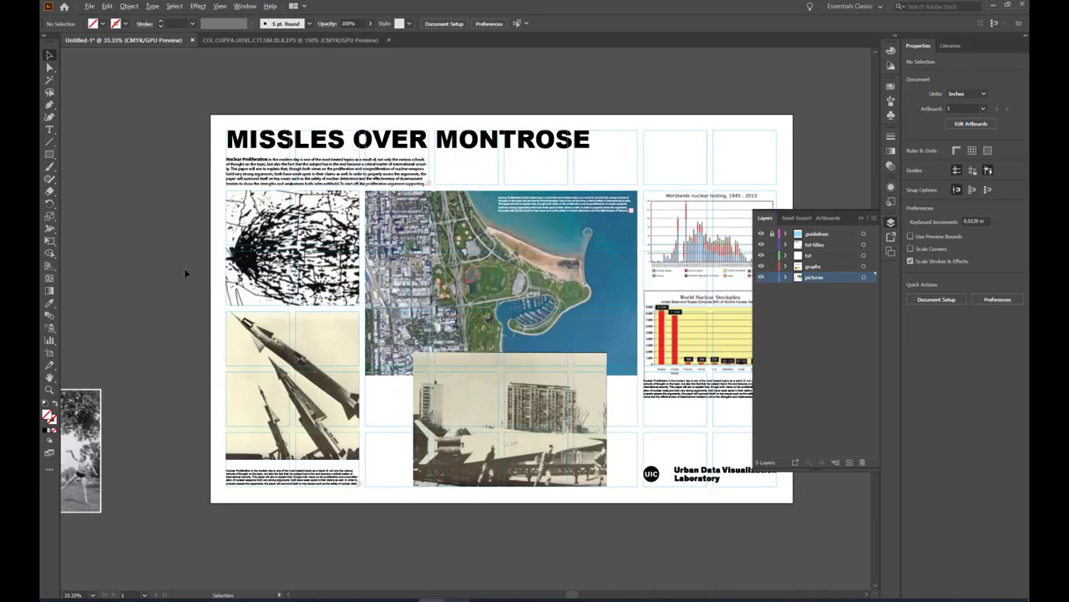
scroll(364, 281, "up", 1)
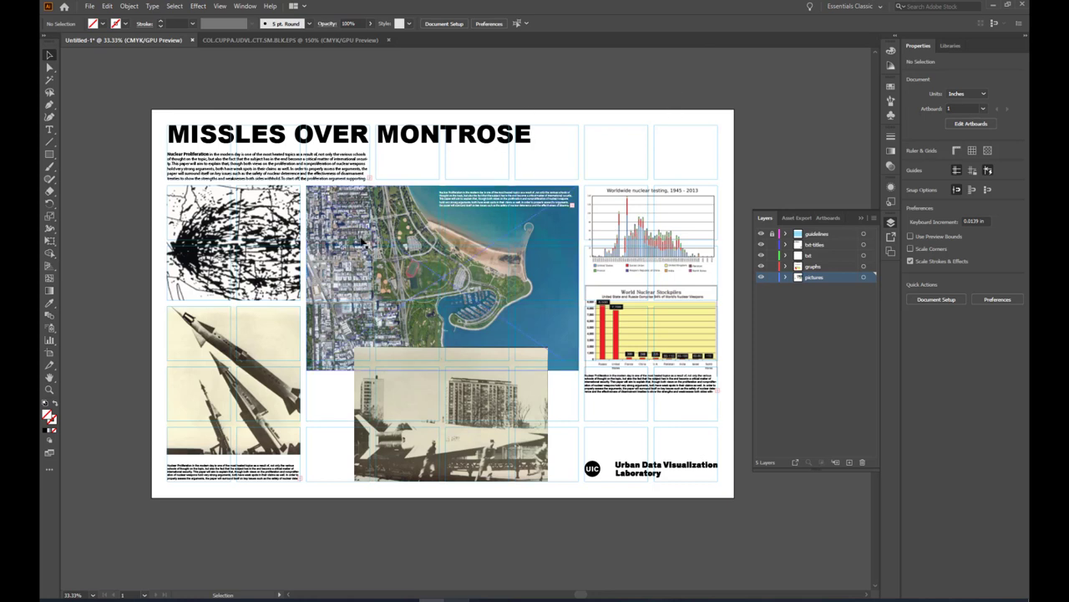
left_click(361, 242)
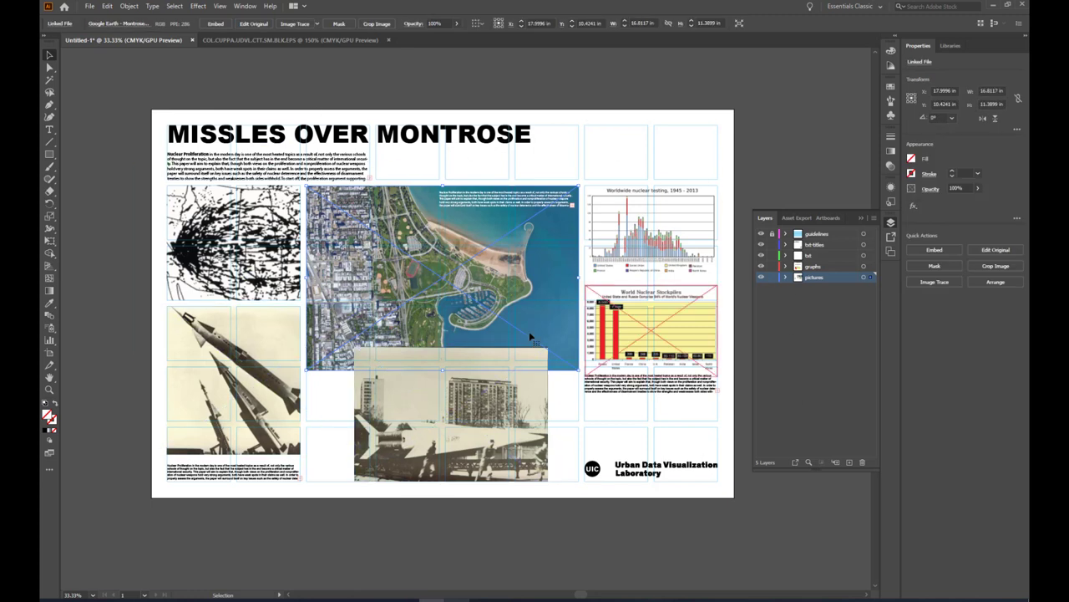
left_click(773, 545)
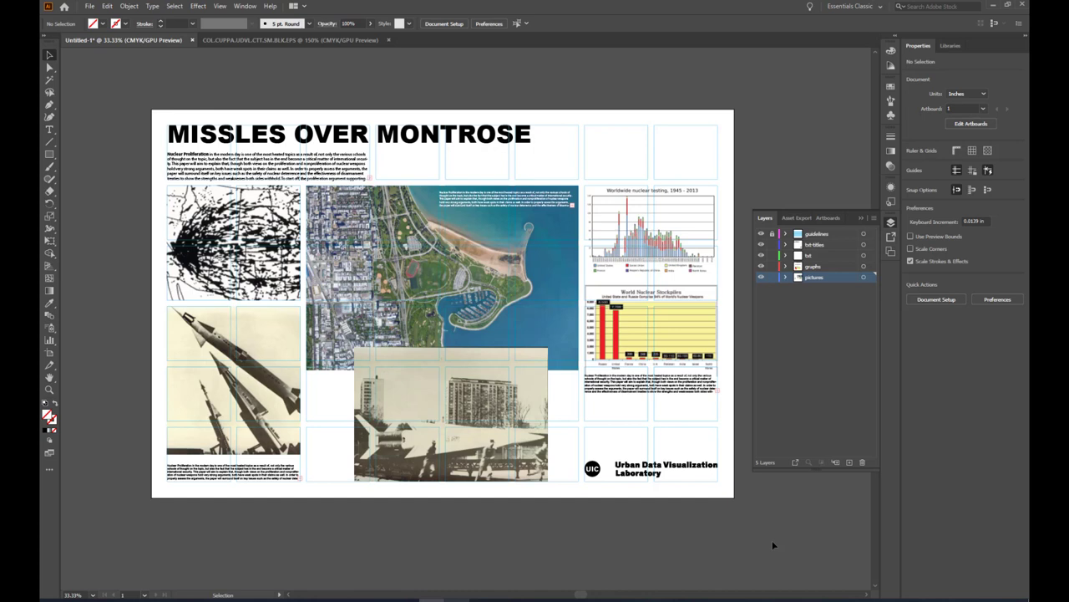
left_click(560, 306)
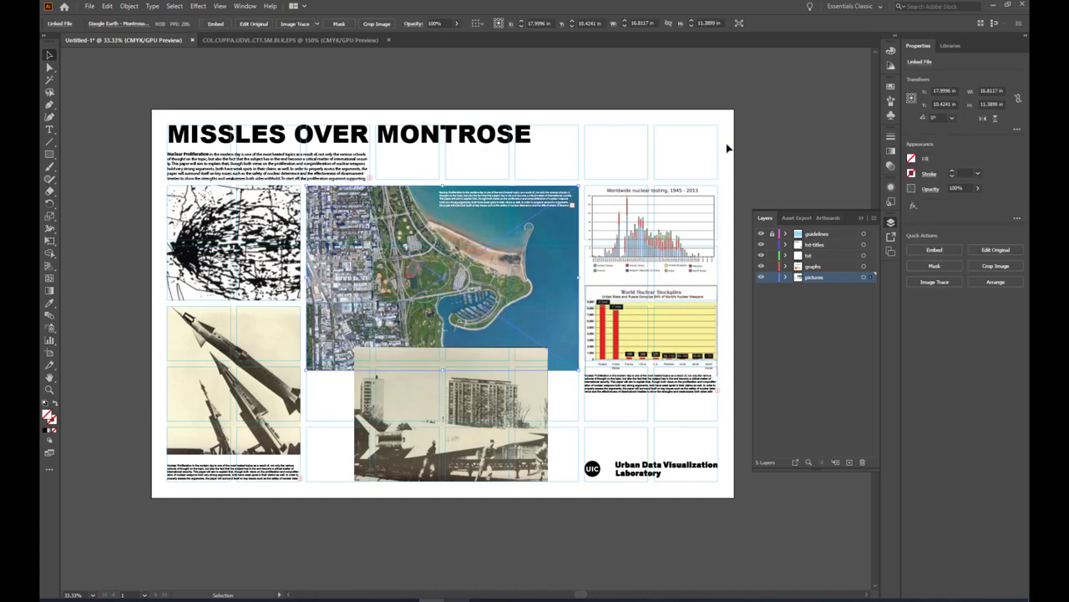
left_click(245, 5)
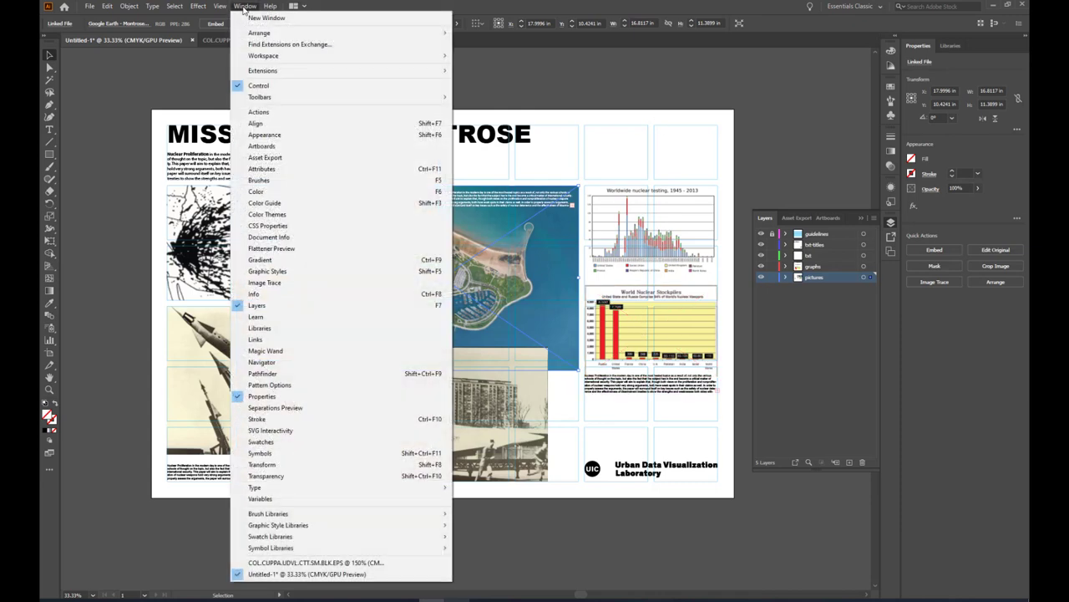
left_click(271, 340)
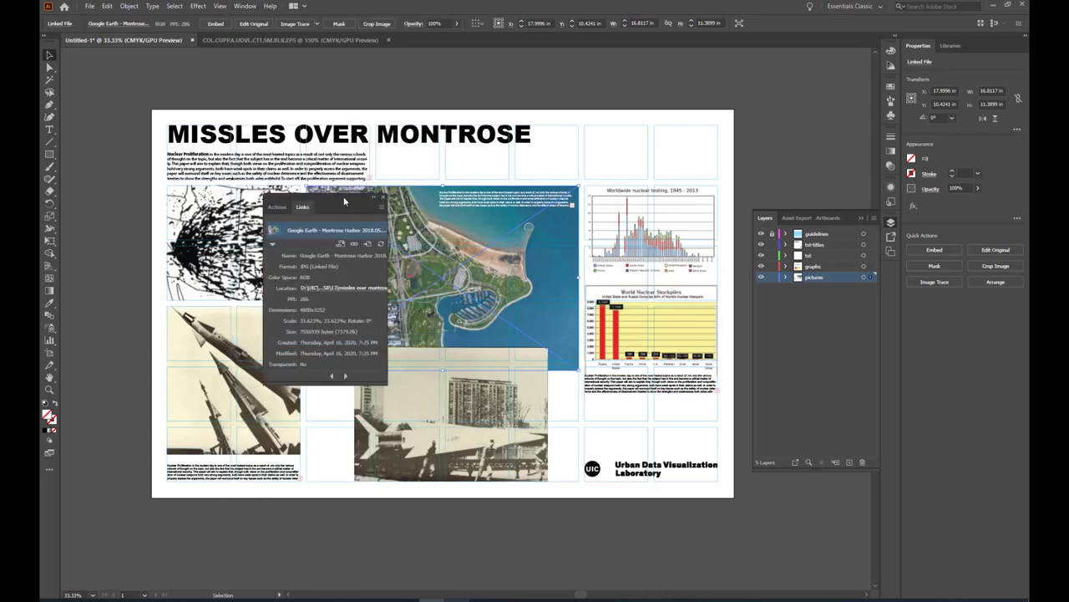
left_click_drag(344, 202, 780, 78)
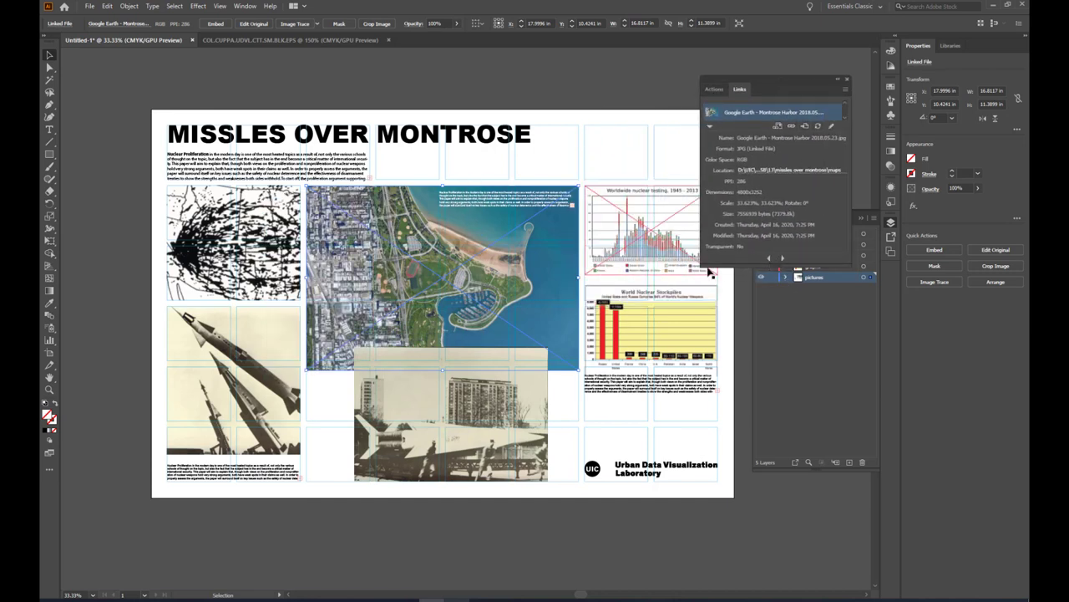
left_click_drag(723, 267, 740, 520)
left_click(770, 109)
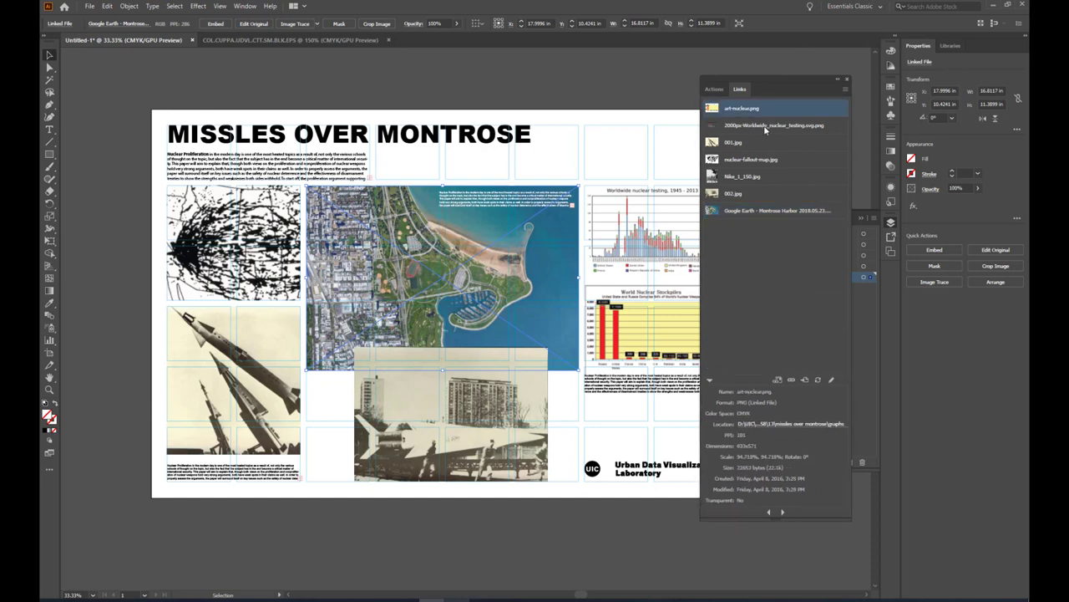
left_click(764, 126)
left_click(761, 141)
left_click(757, 159)
left_click(757, 176)
left_click(756, 192)
left_click(765, 209)
left_click(750, 65)
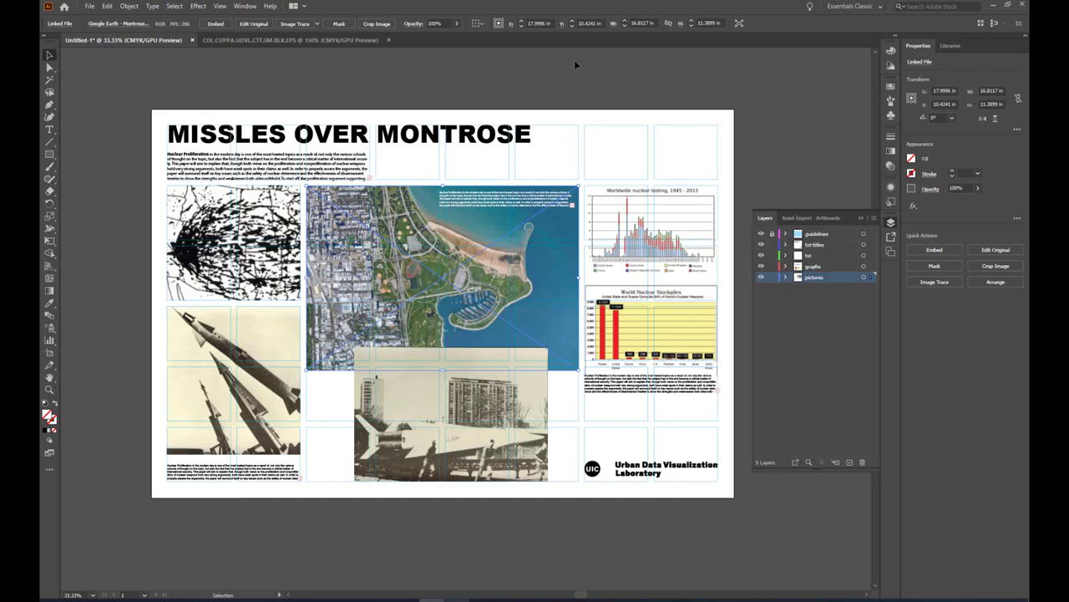
left_click(572, 67)
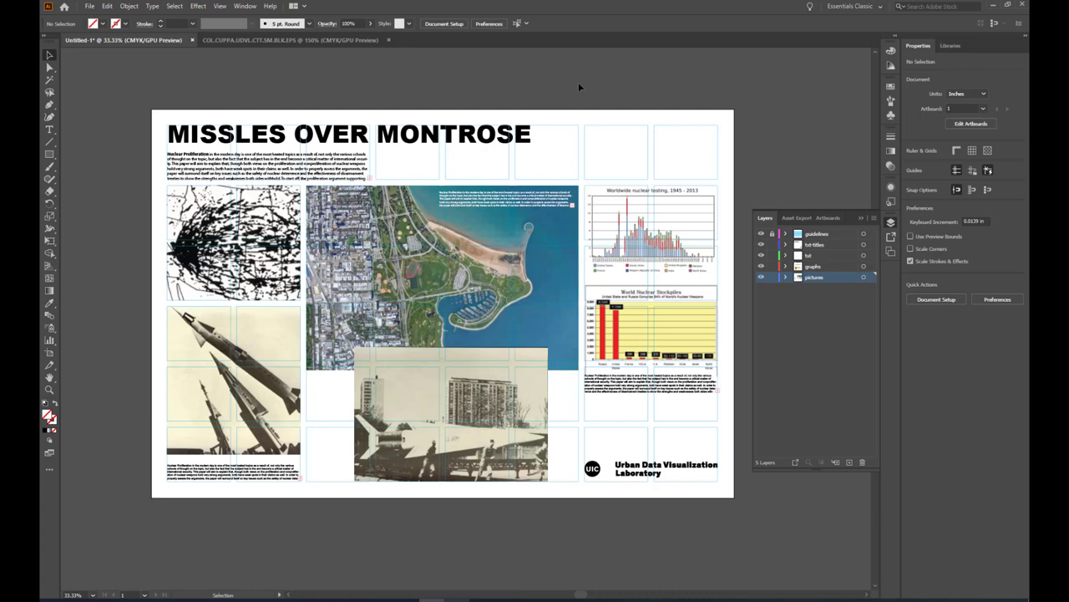
left_click(550, 296)
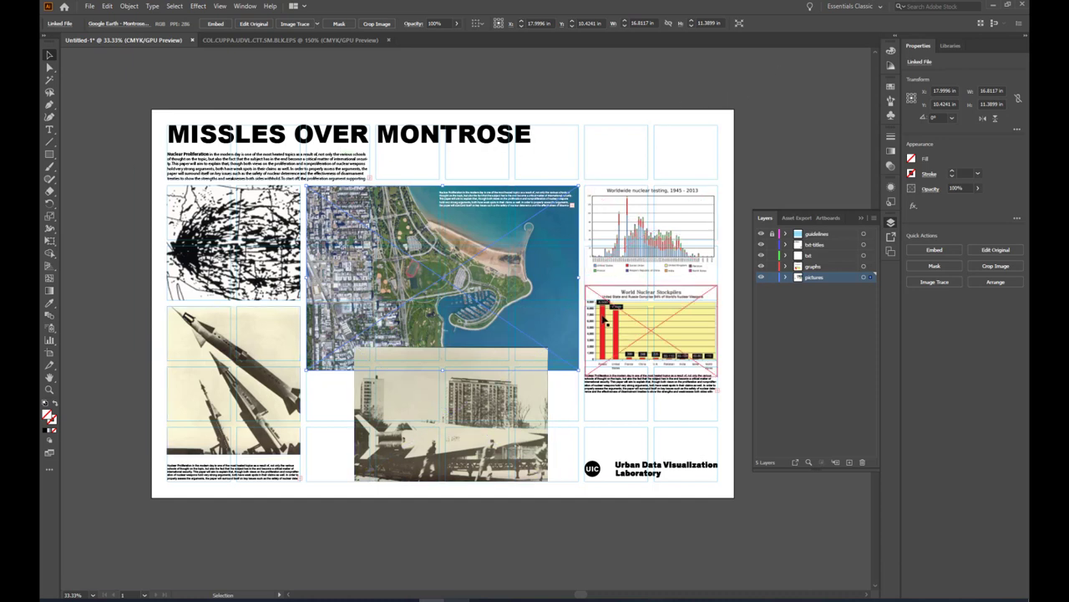
Embed the linked Google Earth aerial photo into the document and deselect it.
left_click(807, 116)
left_click(543, 279)
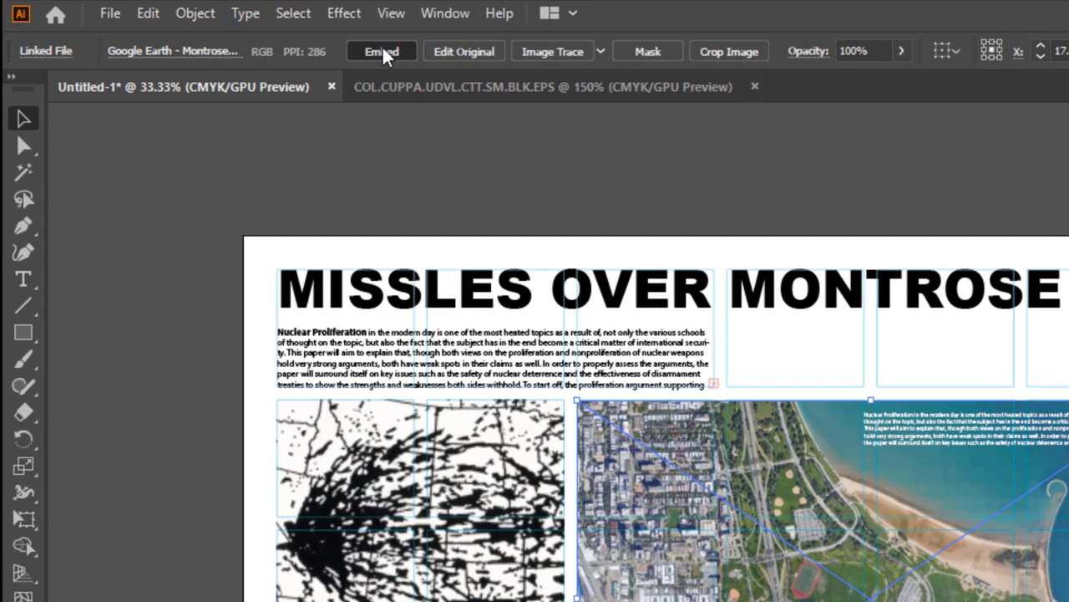
left_click(288, 35)
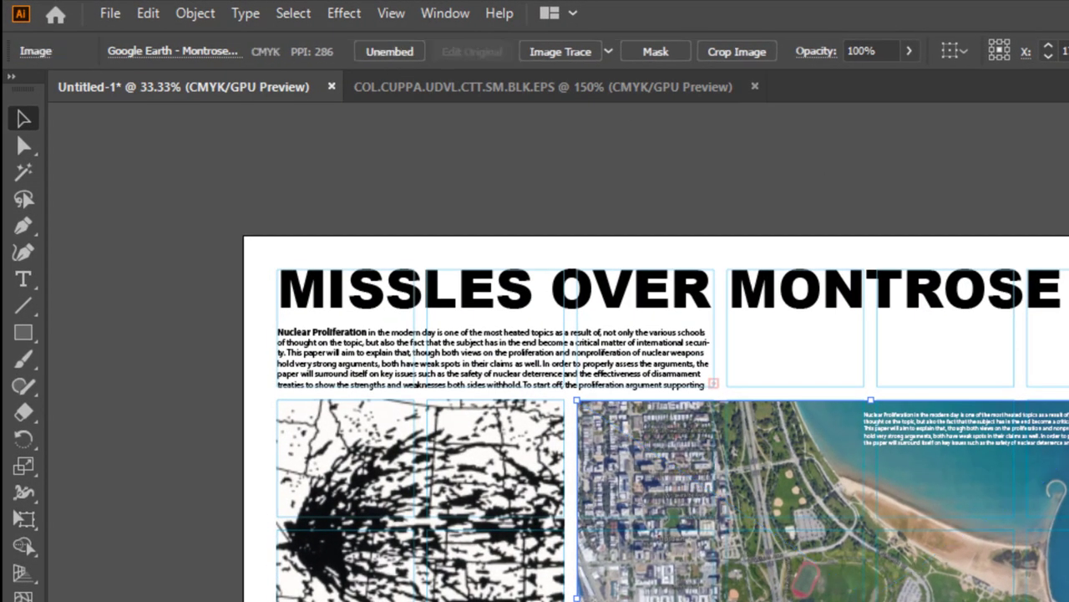
left_click(358, 146)
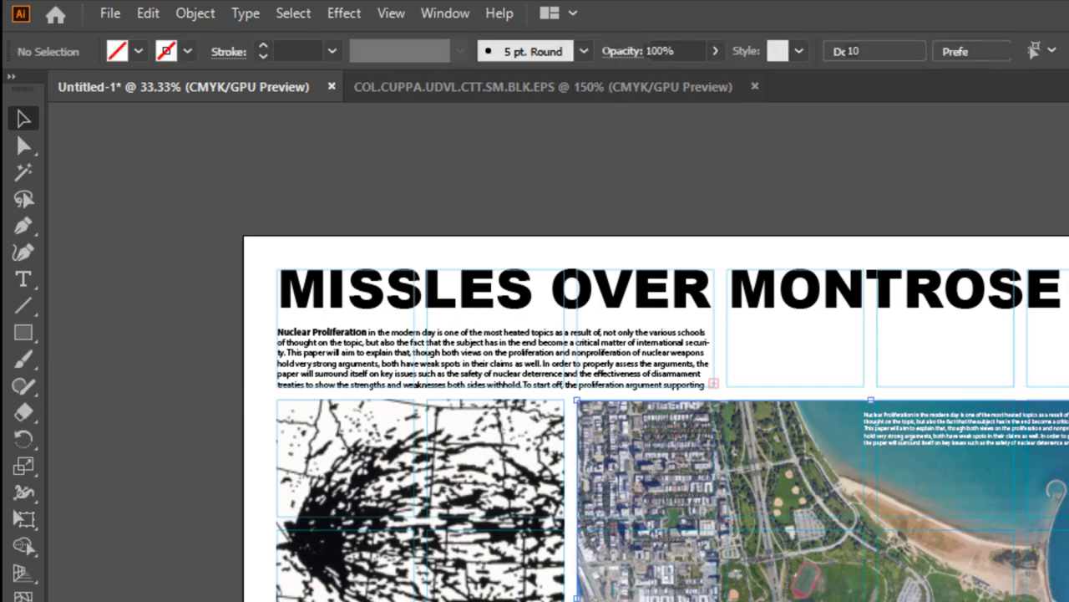
key("ctrl+z")
key("ctrl+shift+a")
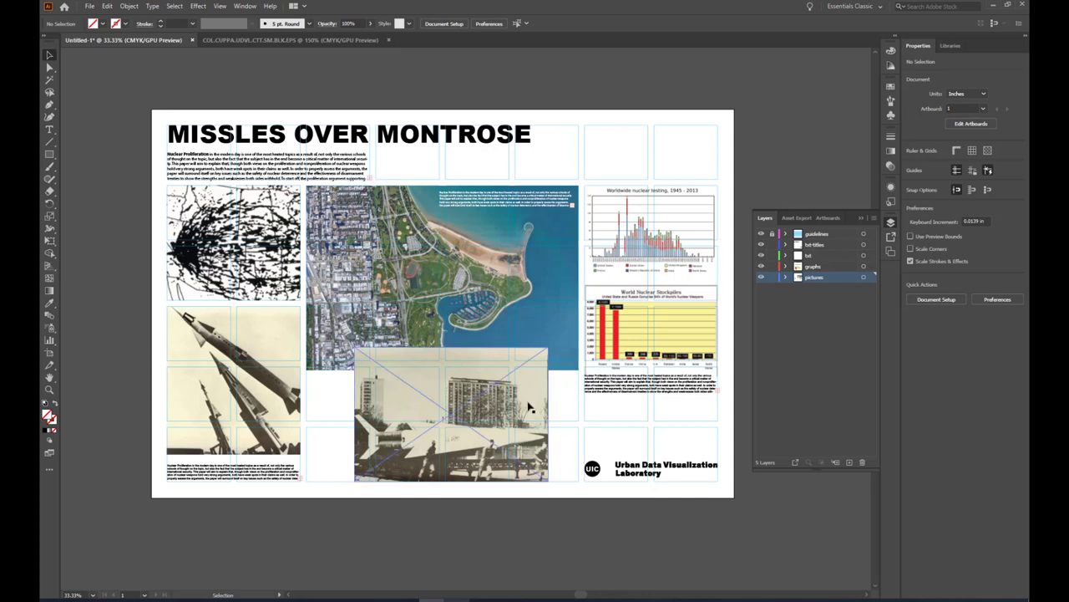
Nudge the lower missile photo left and start a Drop Shadow with 0.1 in X offset.
left_click_drag(530, 398, 518, 392)
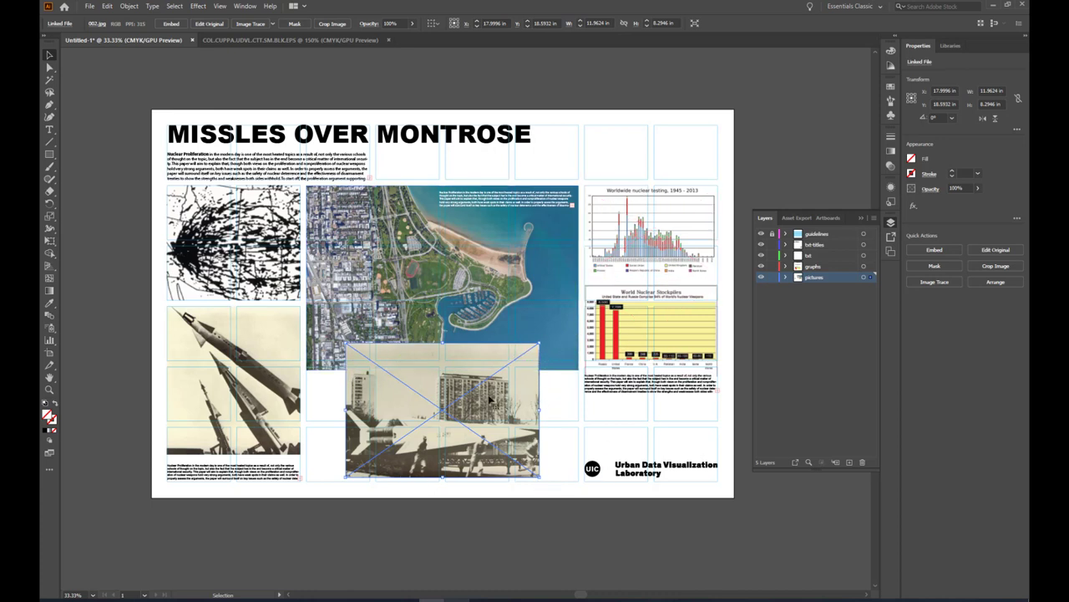
left_click(199, 7)
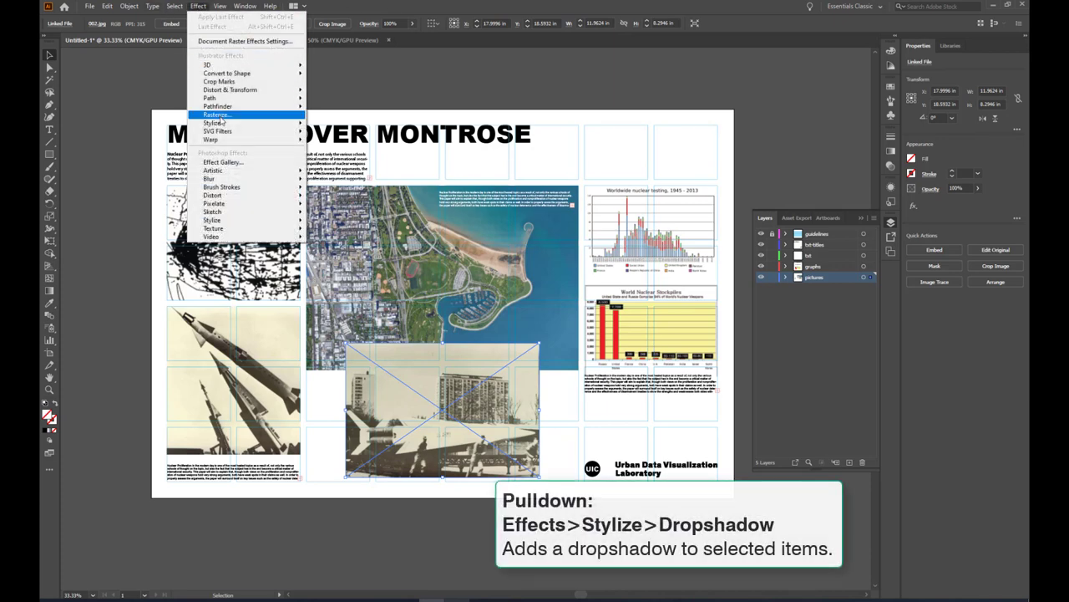
mouse_move(231, 125)
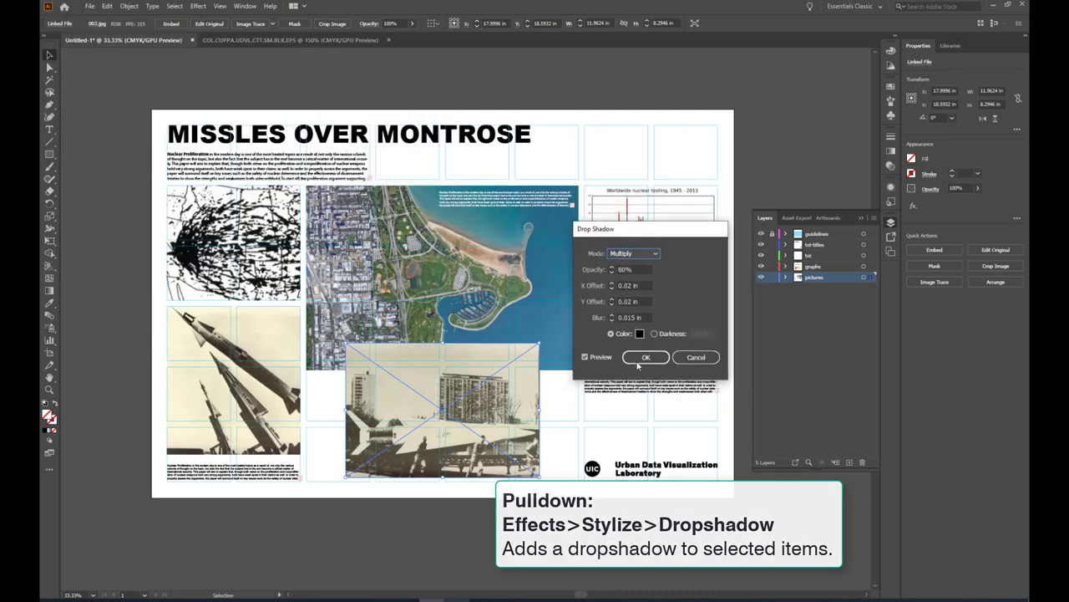
left_click(586, 357)
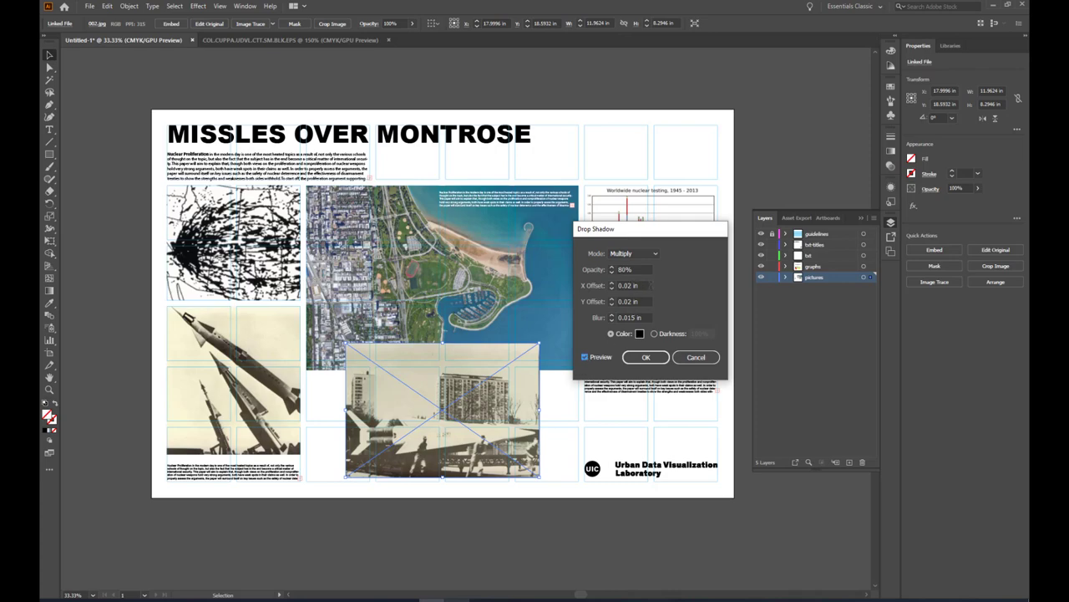
left_click(625, 284)
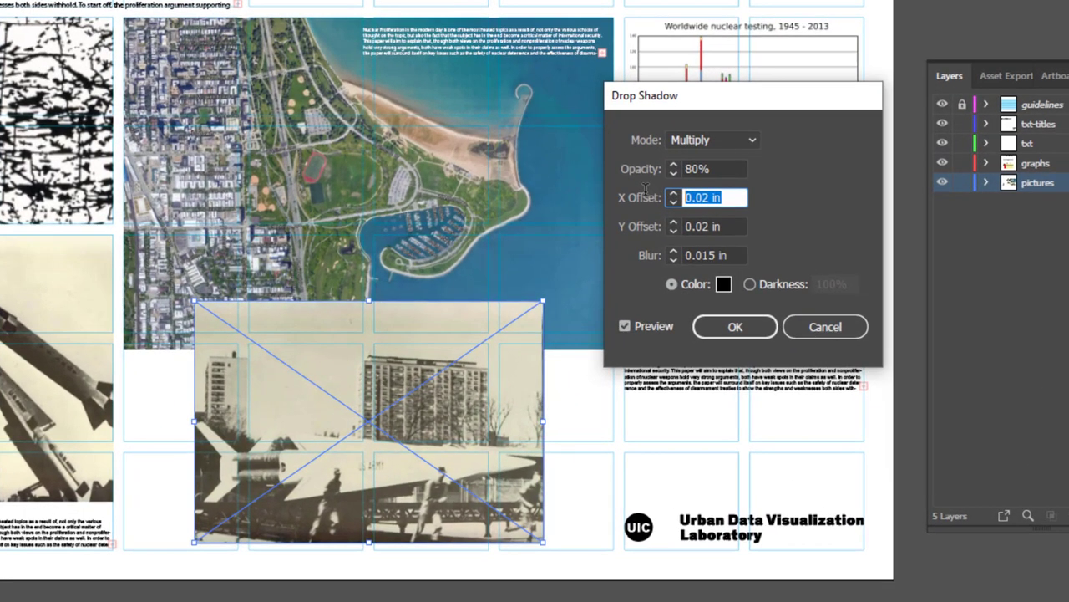
type(".1")
left_click(726, 227)
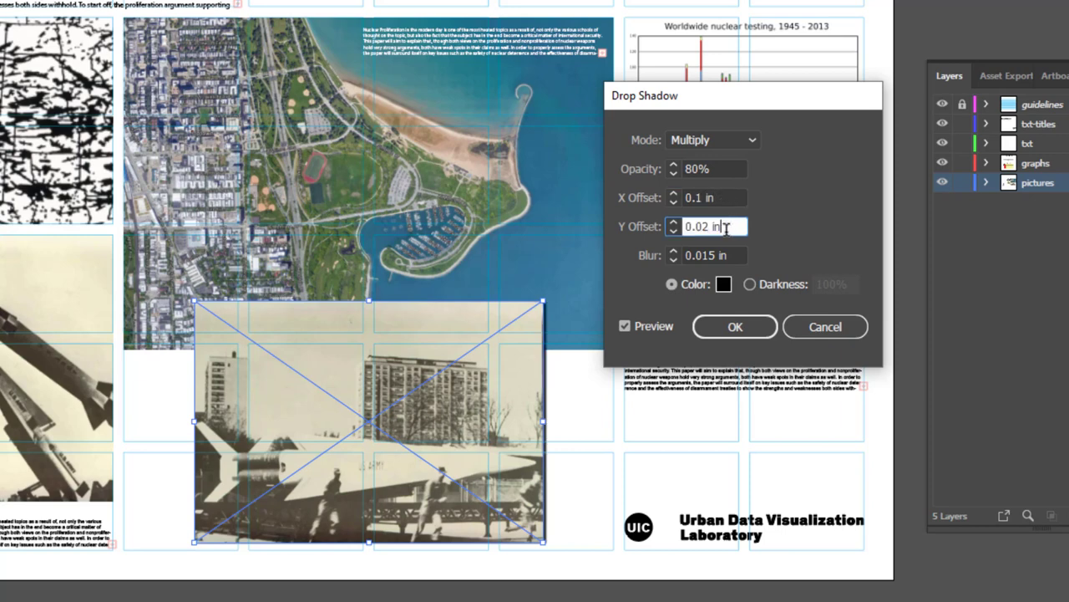
Set the shadow's Y offset and blur to 0.1 in, apply it, and deselect.
left_click_drag(726, 227, 676, 227)
type(".1")
left_click(732, 255)
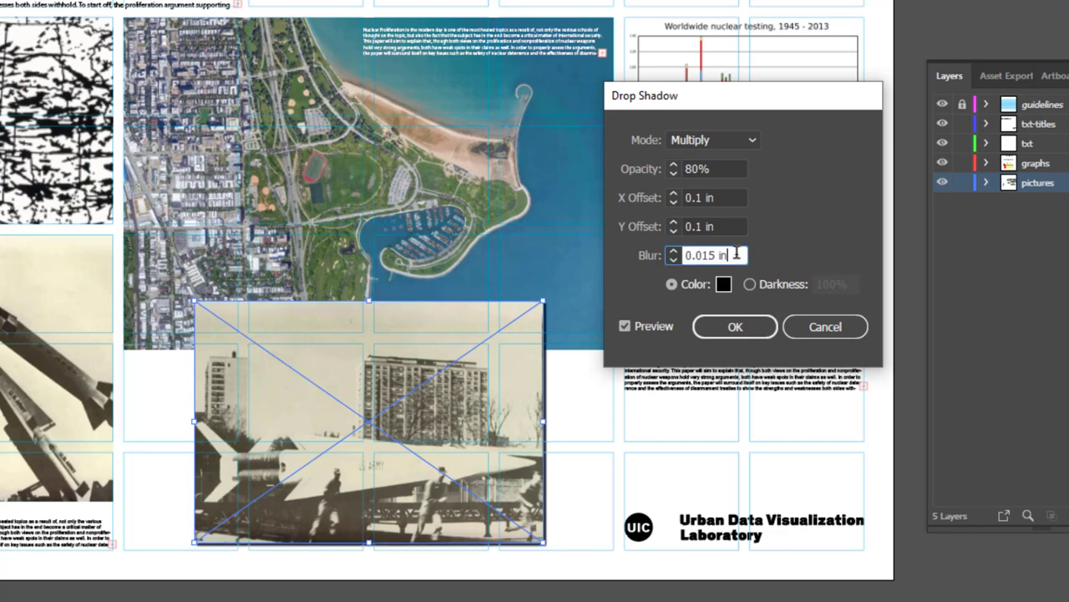
left_click_drag(701, 255, 663, 253)
type(".1")
left_click(728, 227)
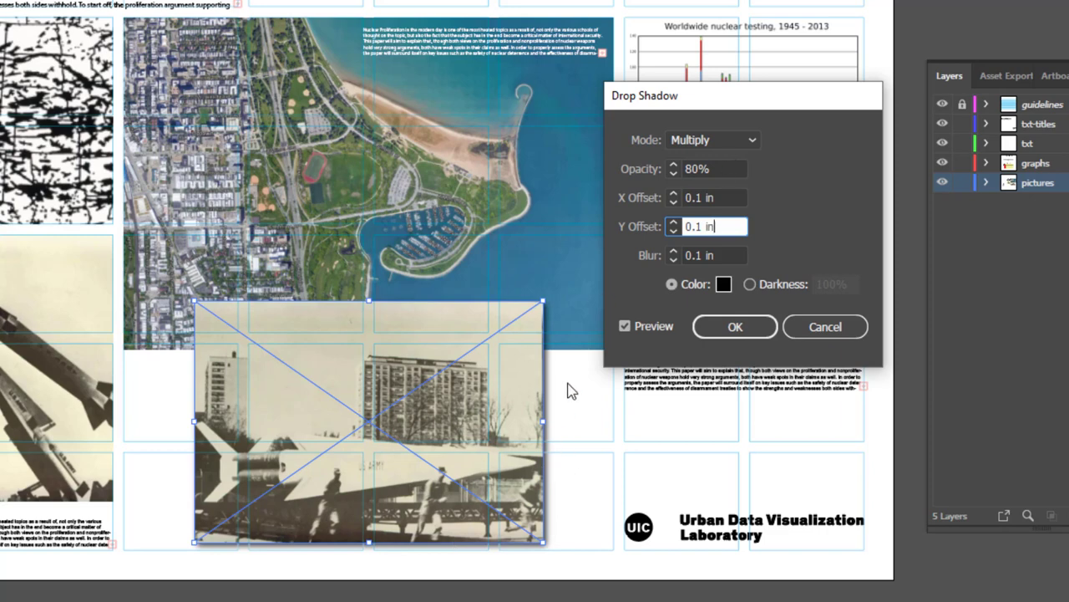
left_click(733, 328)
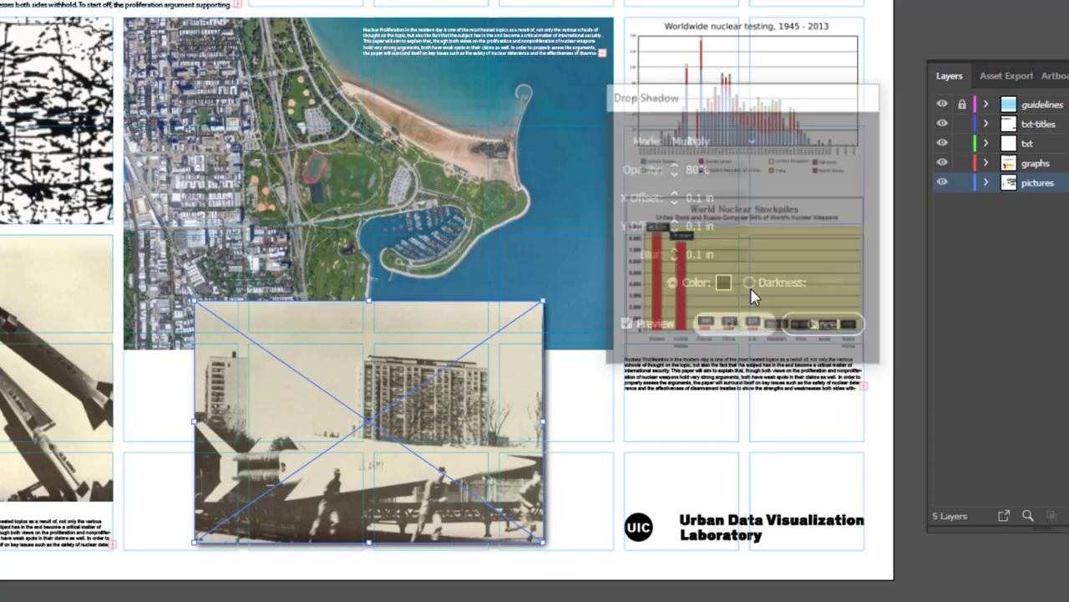
key("ctrl+shift+a")
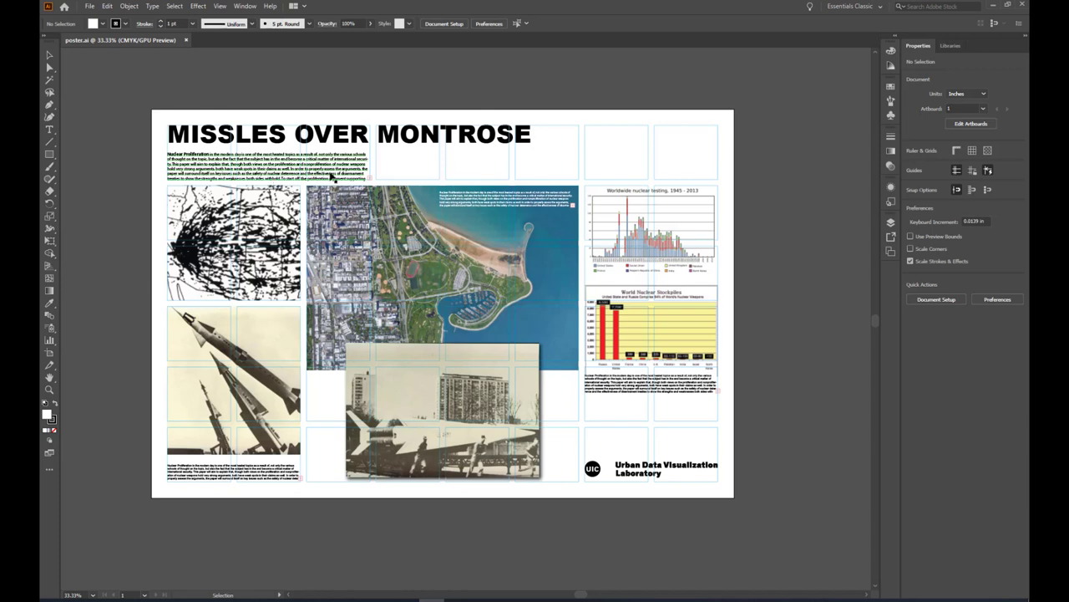
Edit the Nuclear Proliferation intro paragraph so its text reflows into fewer lines.
double_click(281, 180)
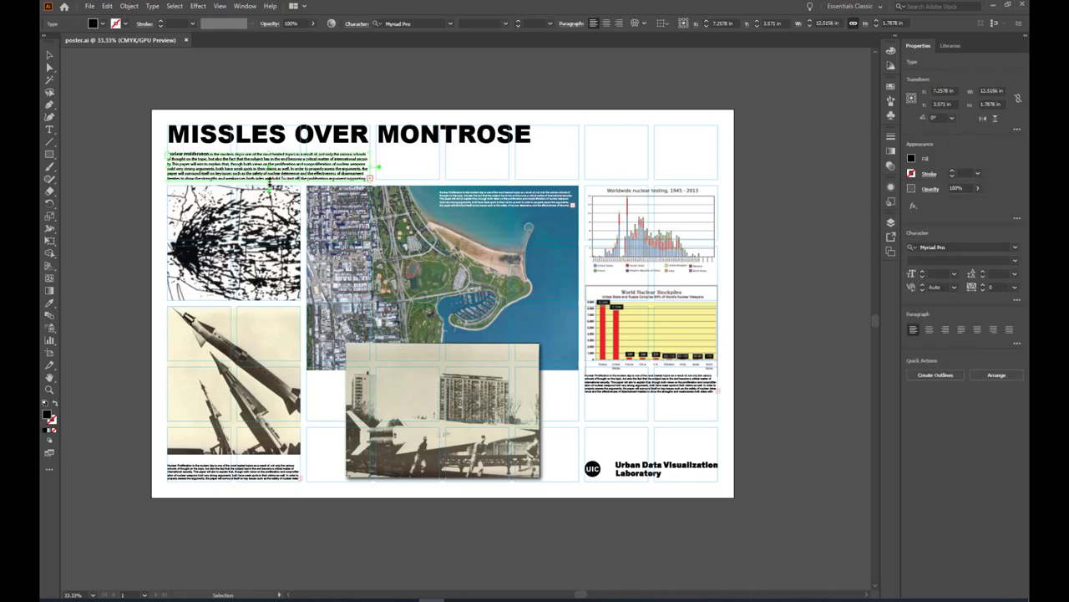
key("ctrl+a")
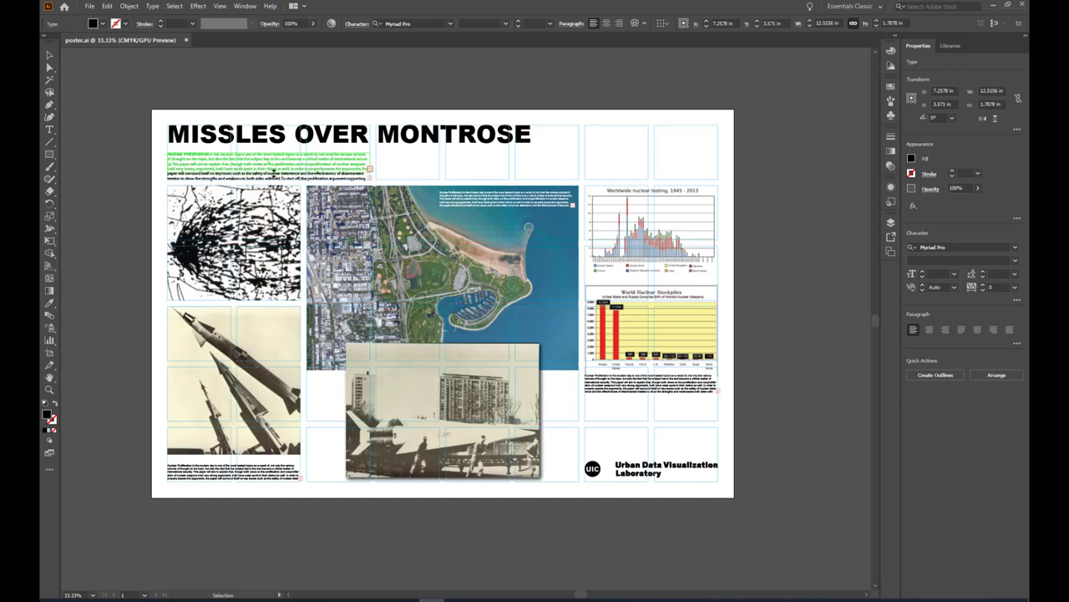
key("Escape")
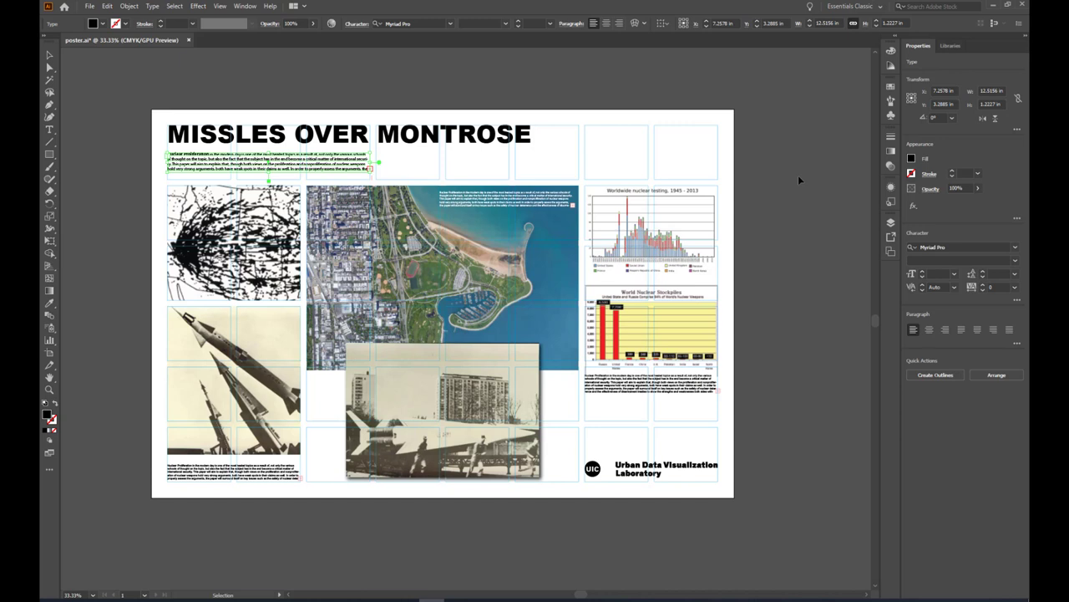
left_click(814, 245)
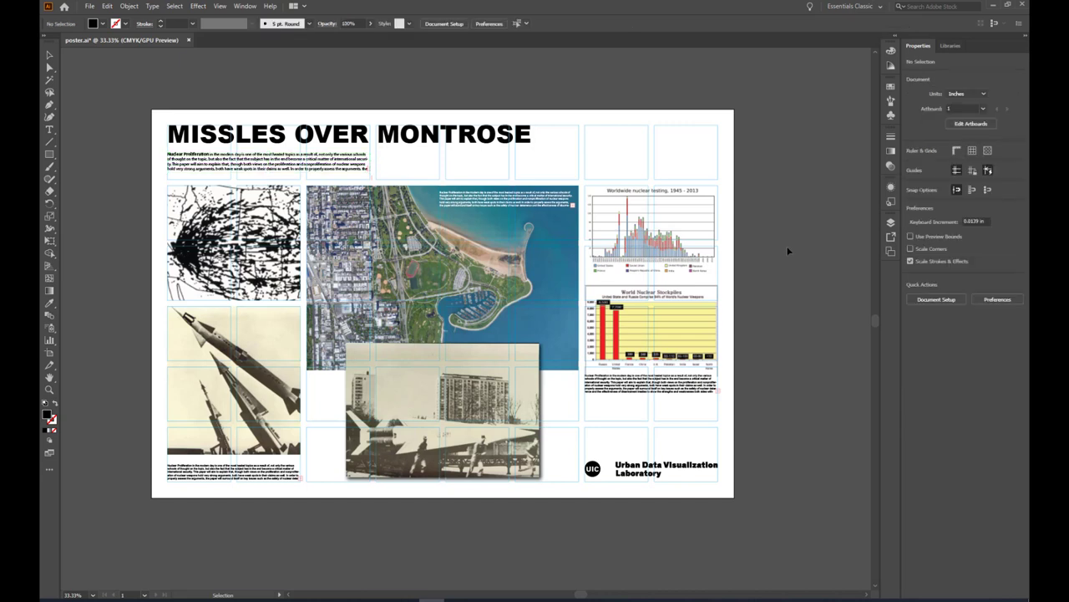
Save poster.ai with its latest changes using Ctrl+S.
left_click(90, 8)
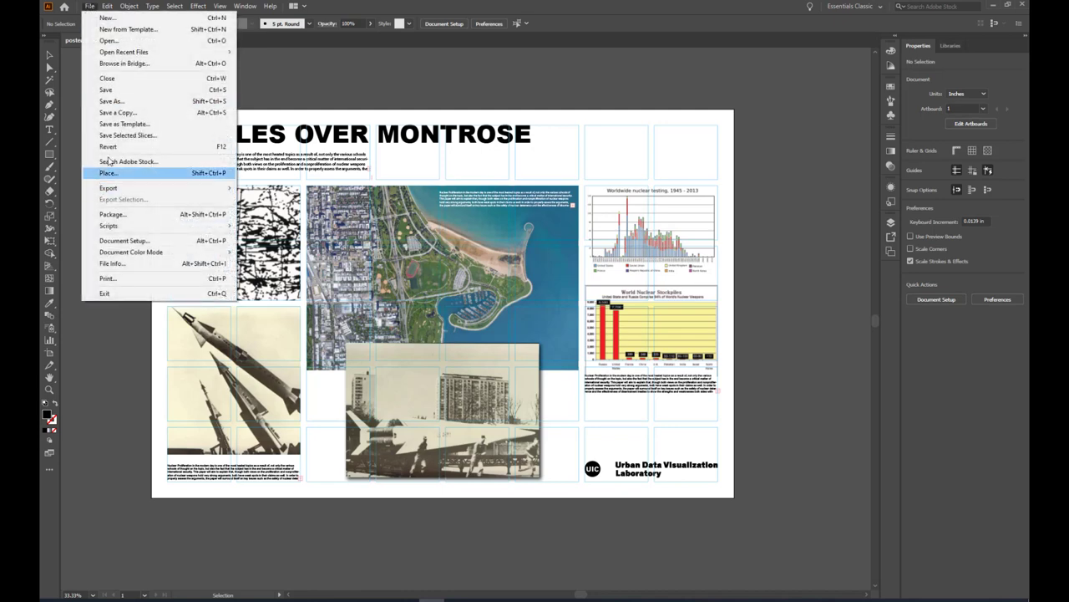
left_click(156, 90)
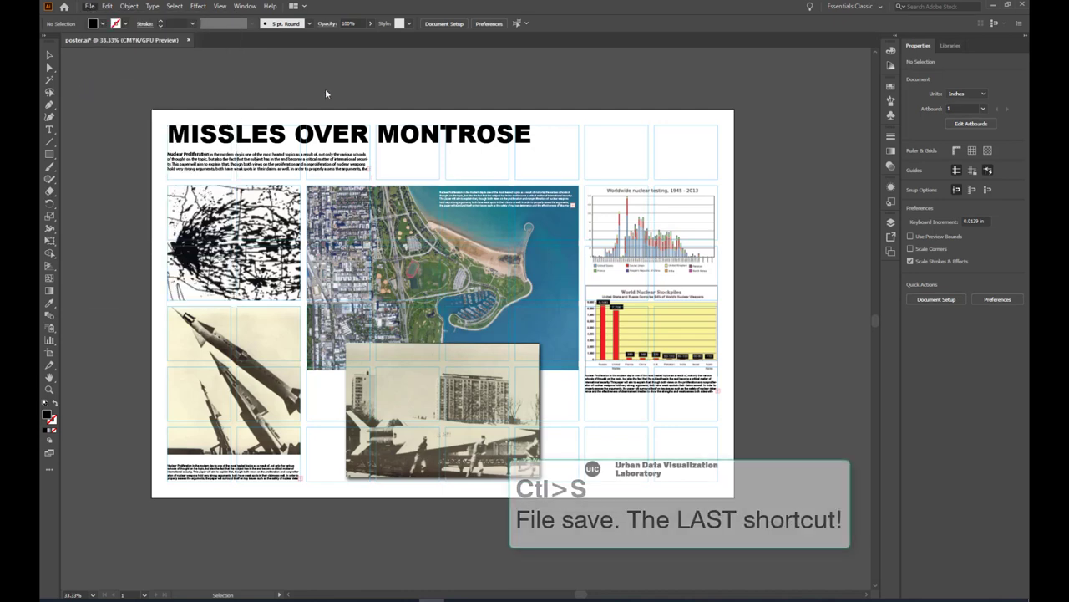
key("ctrl+s")
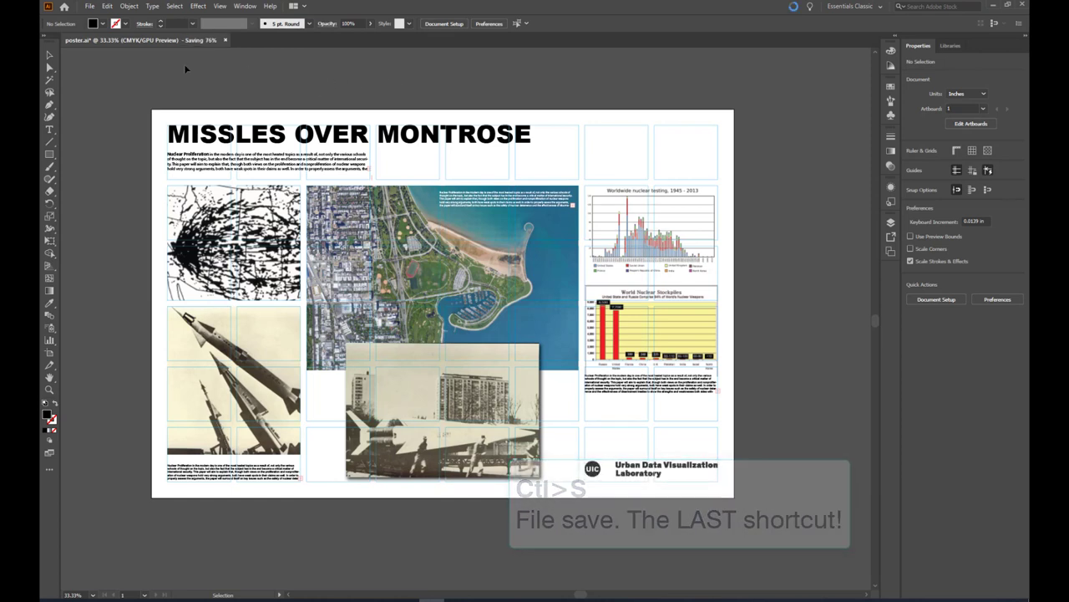
Bring up the Print dialog and cancel it without sending a print job.
left_click(89, 6)
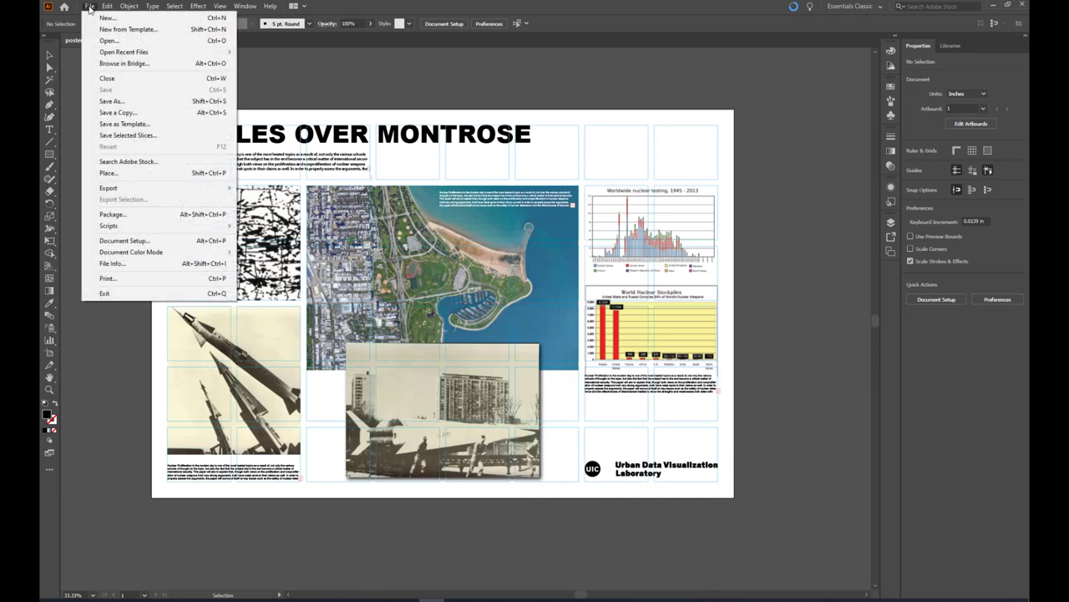
left_click(109, 279)
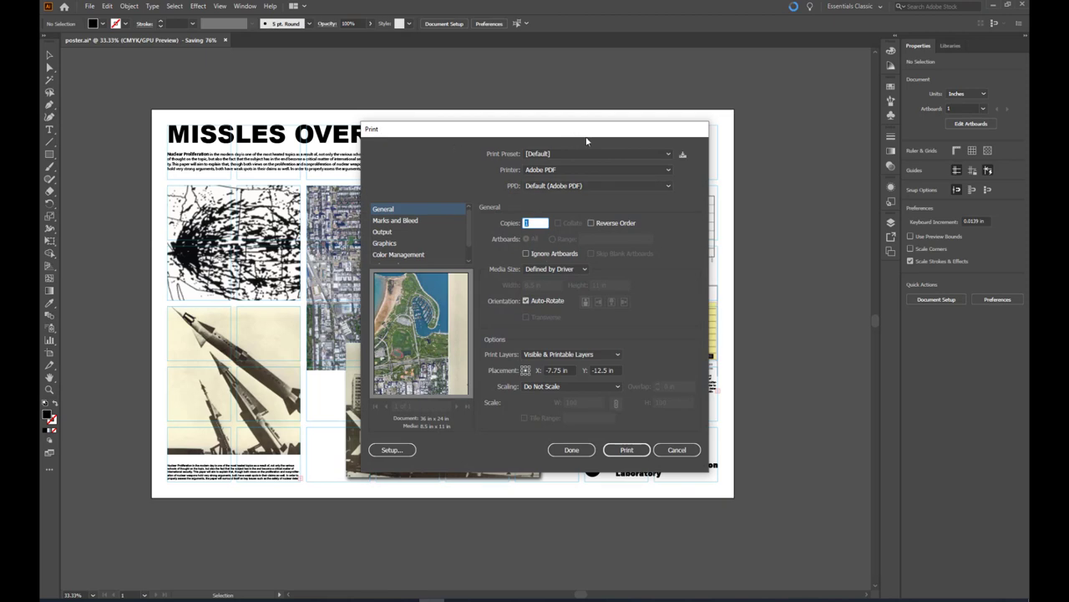
left_click(680, 451)
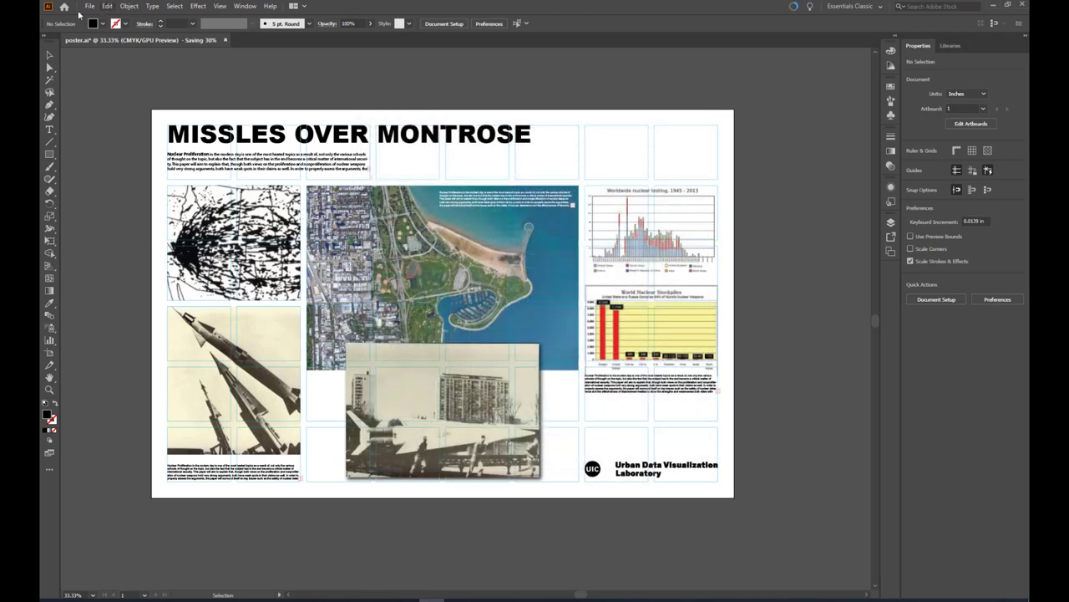
left_click(89, 7)
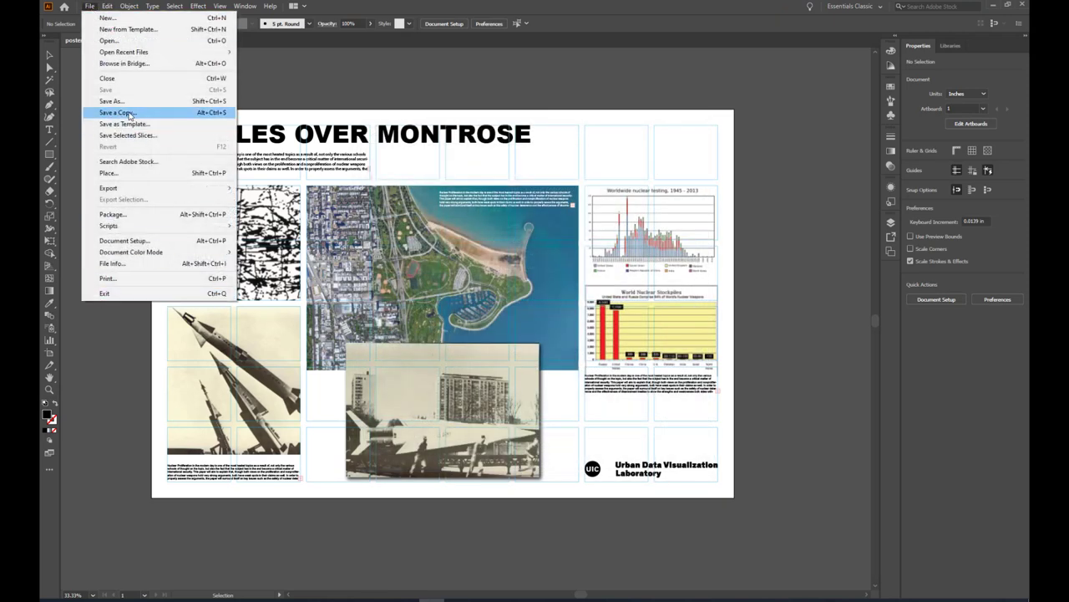
Save poster copy.pdf to Poster Workshop Video 2020.04.17 with the [Illustrator Default] preset.
key("Escape")
key("ctrl+alt+s")
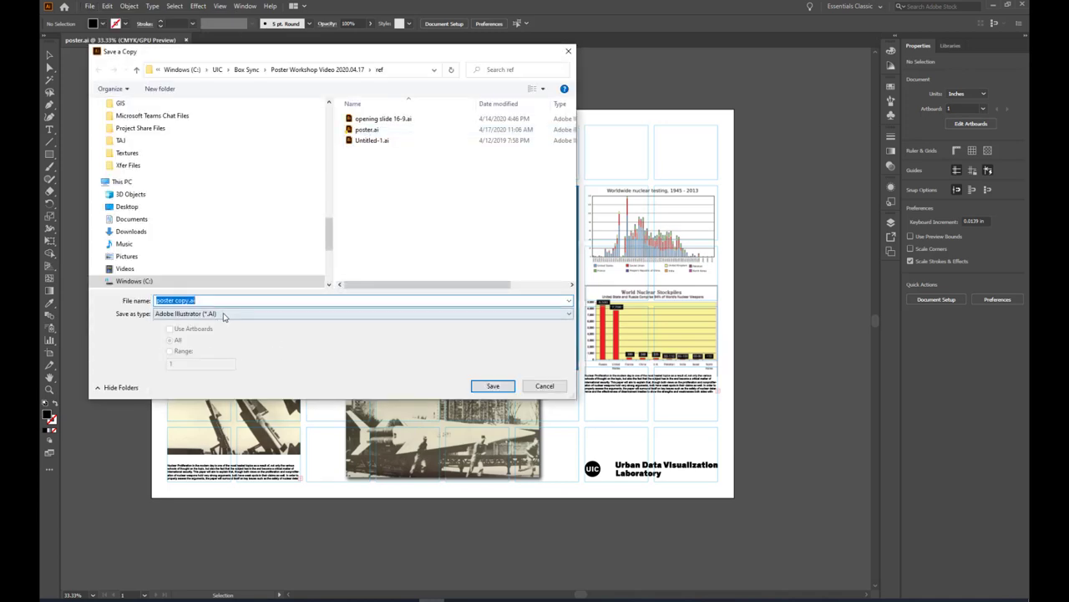
left_click(223, 314)
left_click(182, 332)
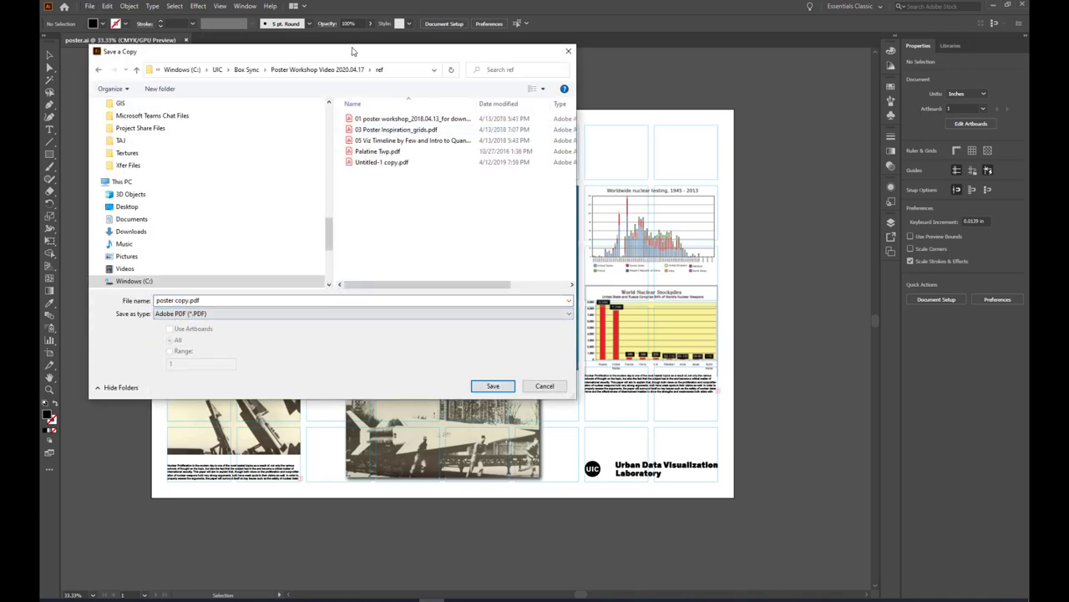
left_click(308, 70)
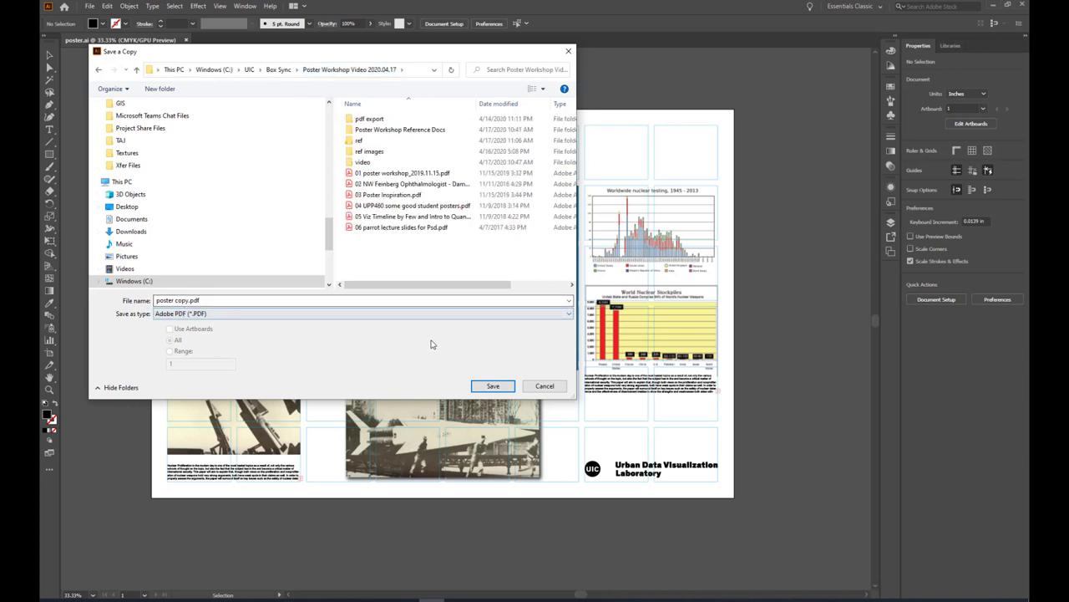
left_click(493, 387)
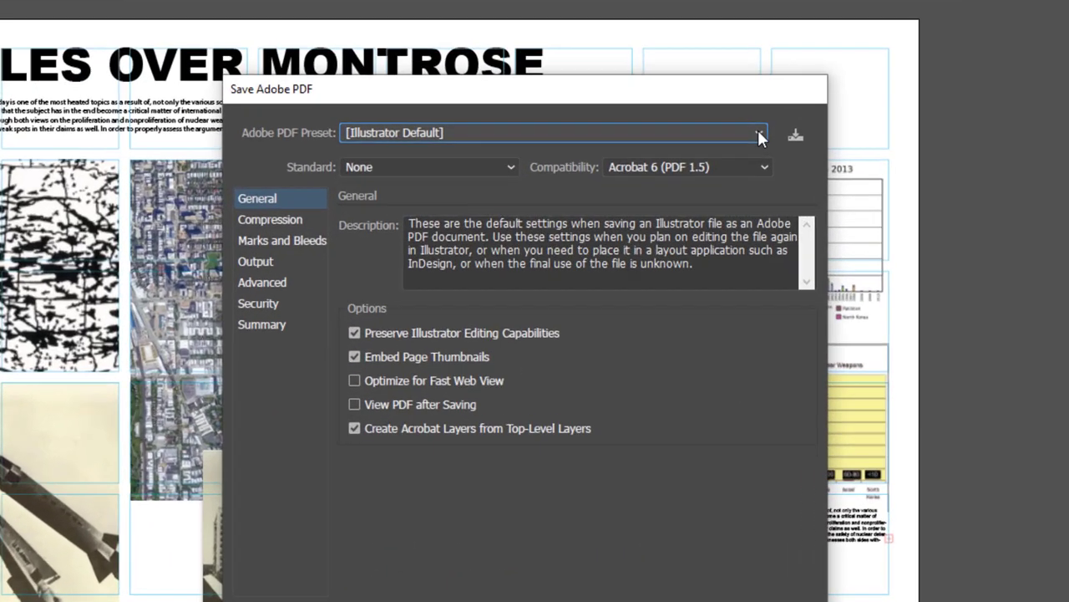
left_click(647, 171)
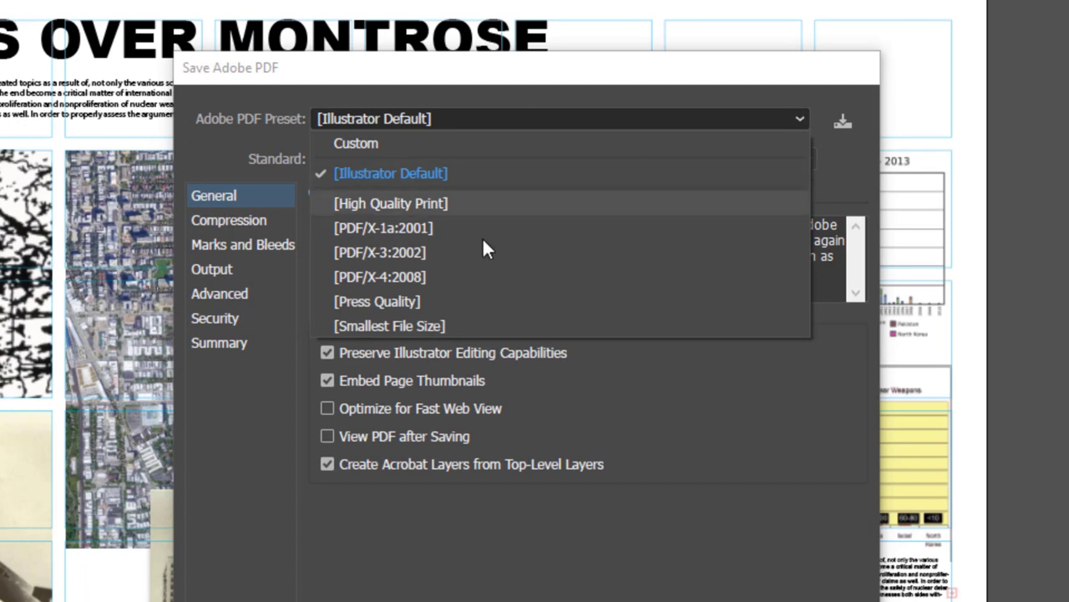
left_click(754, 65)
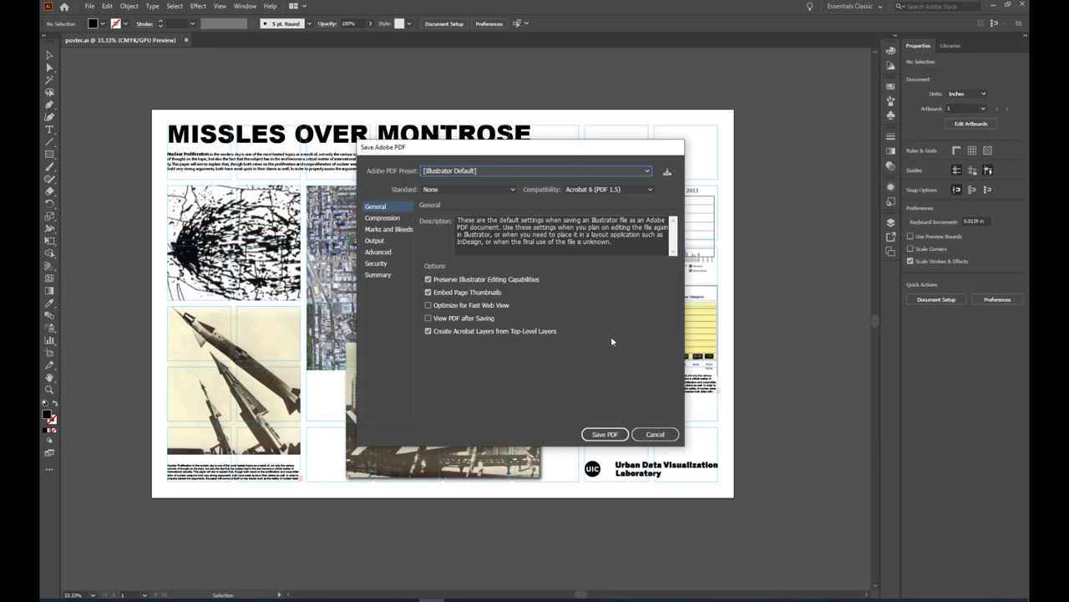
left_click(604, 434)
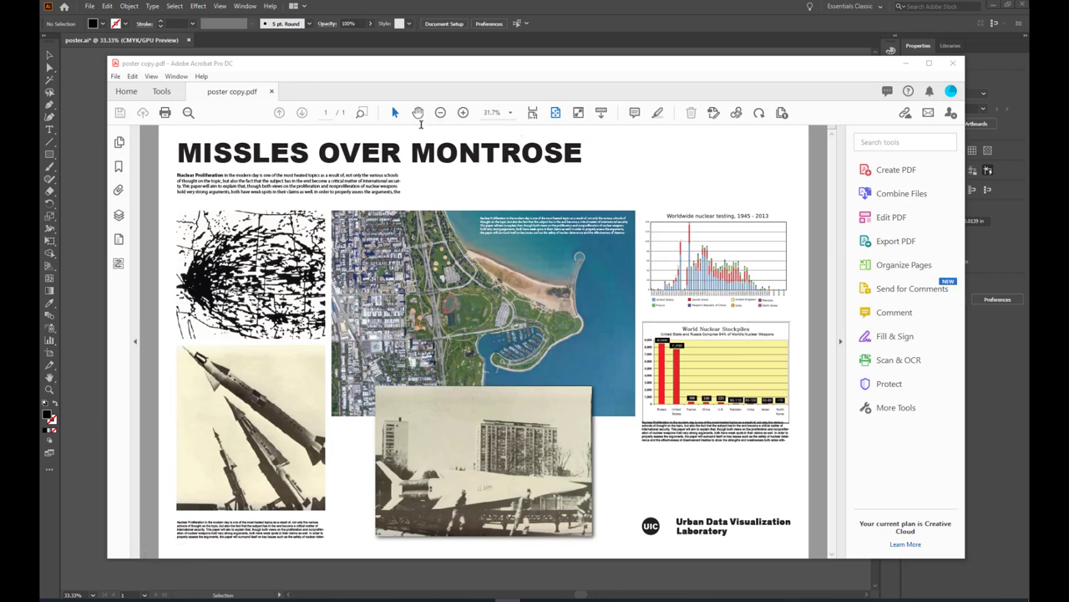
Print the poster to the Adobe PDF printer with Poster tiling enabled.
left_click(115, 76)
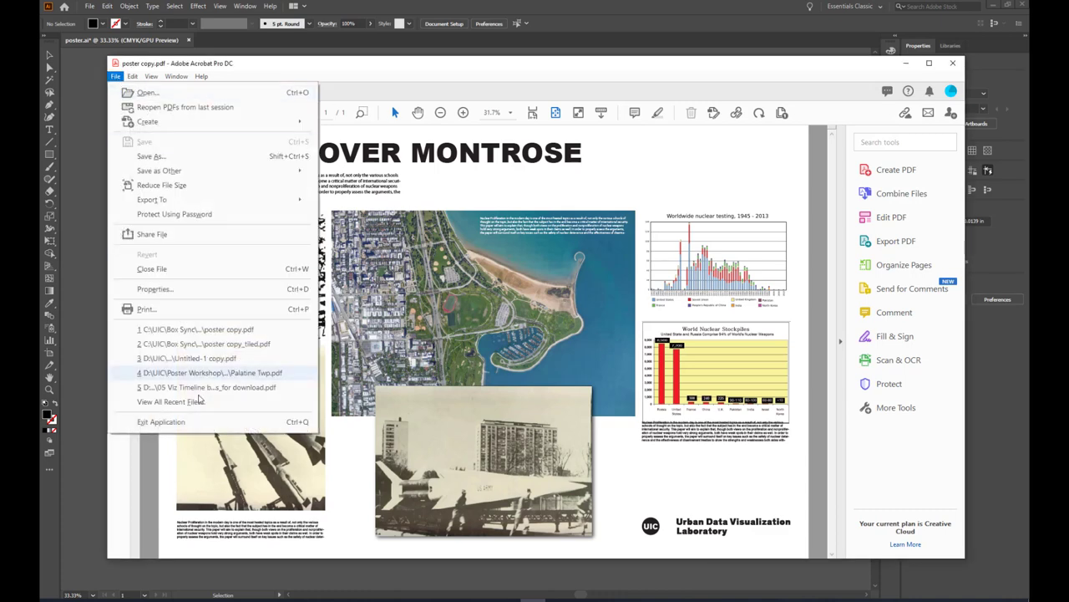
left_click(201, 309)
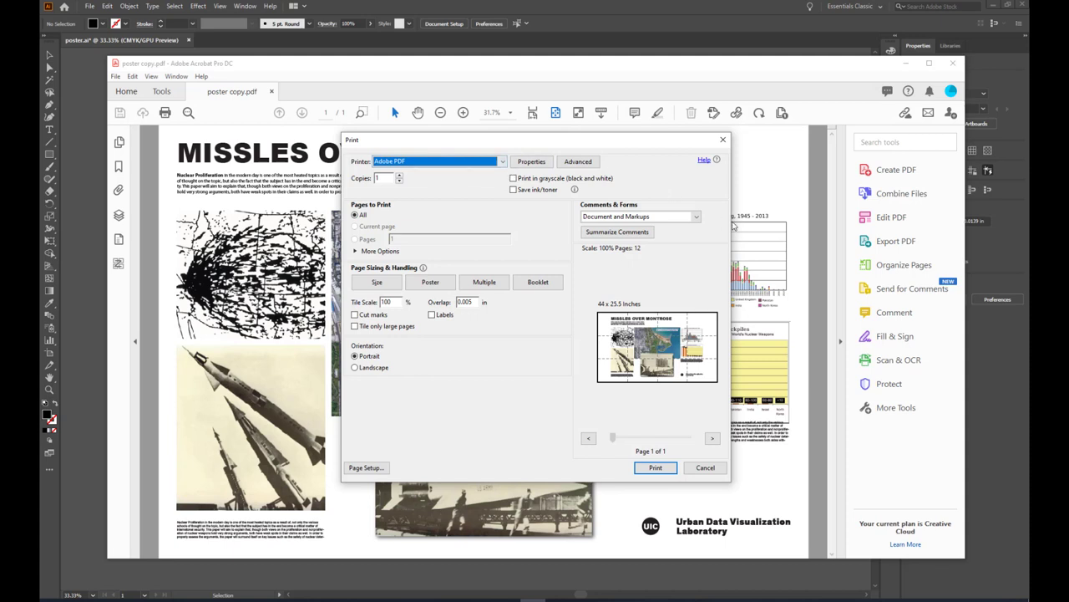
left_click(431, 283)
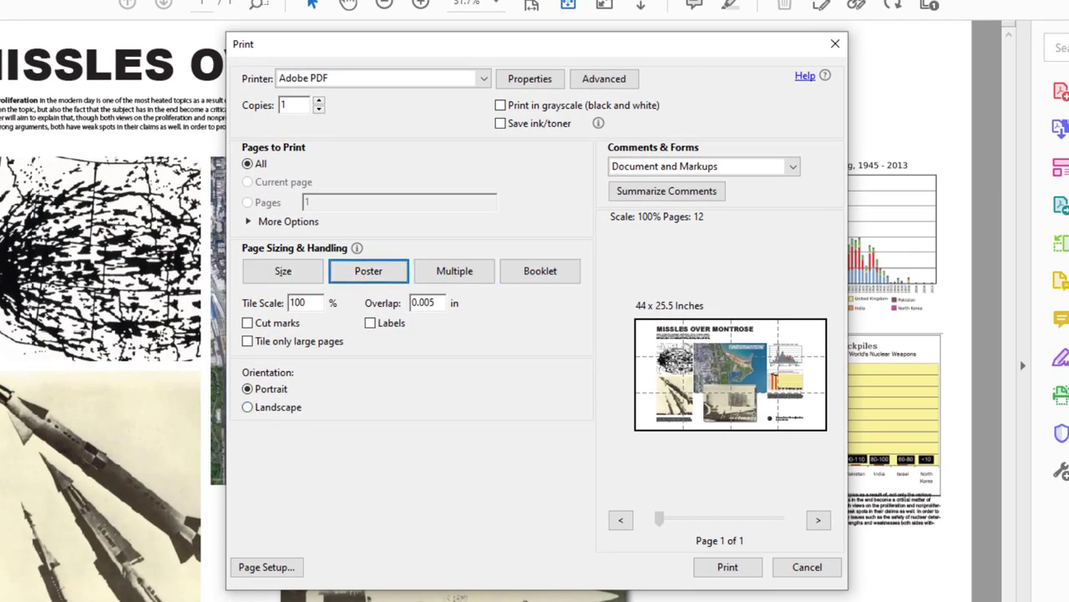
left_click(729, 567)
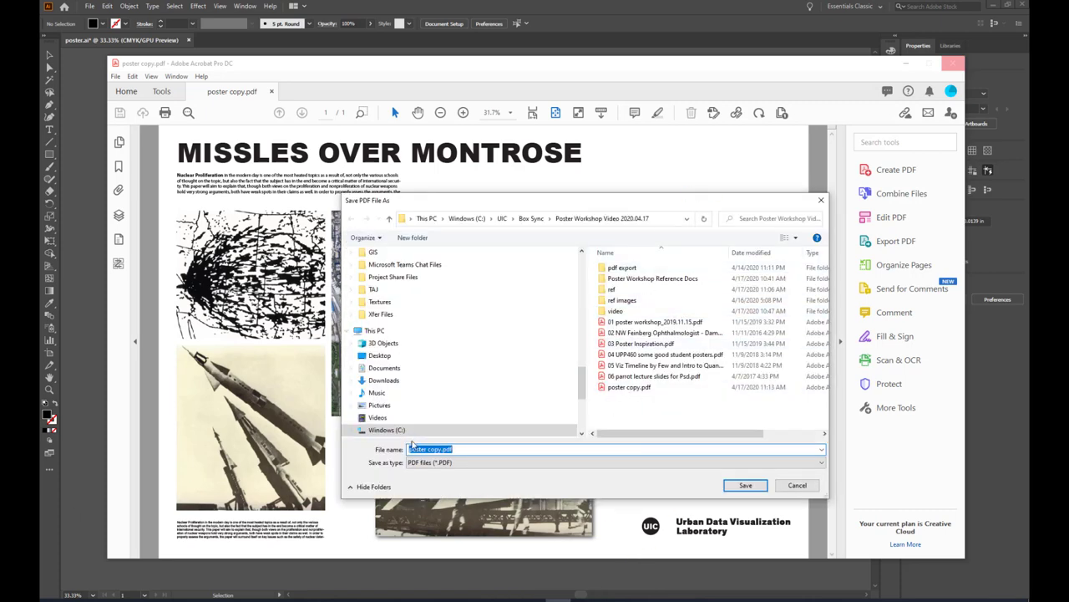
Save the printed output as poster copy_tiled.pdf.
left_click(439, 452)
type("_tiled")
left_click(744, 486)
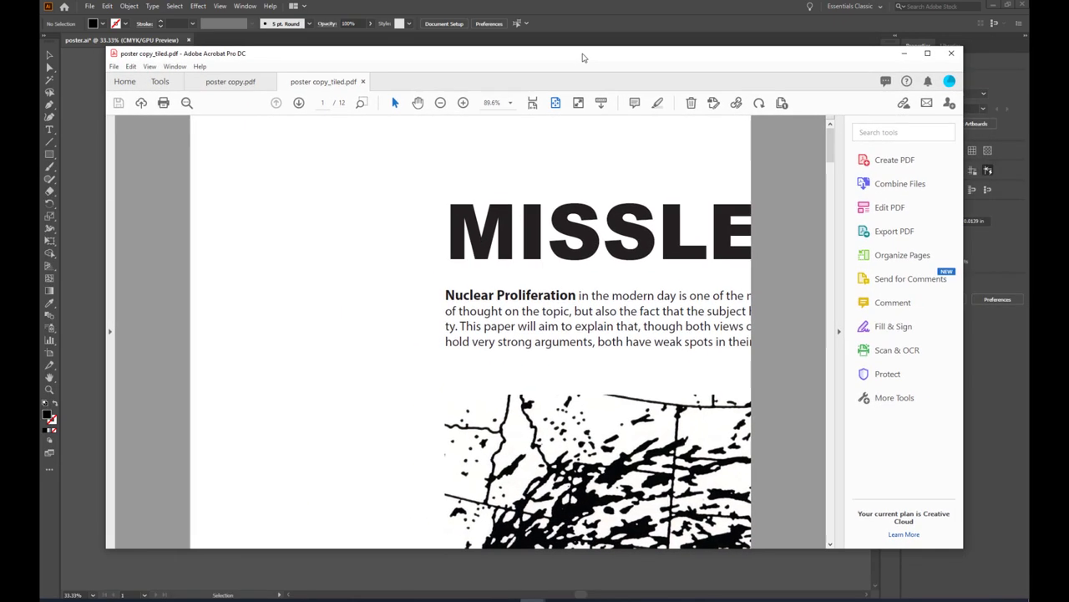
Show page thumbnails and scroll through all 12 tiled pages.
left_click(110, 331)
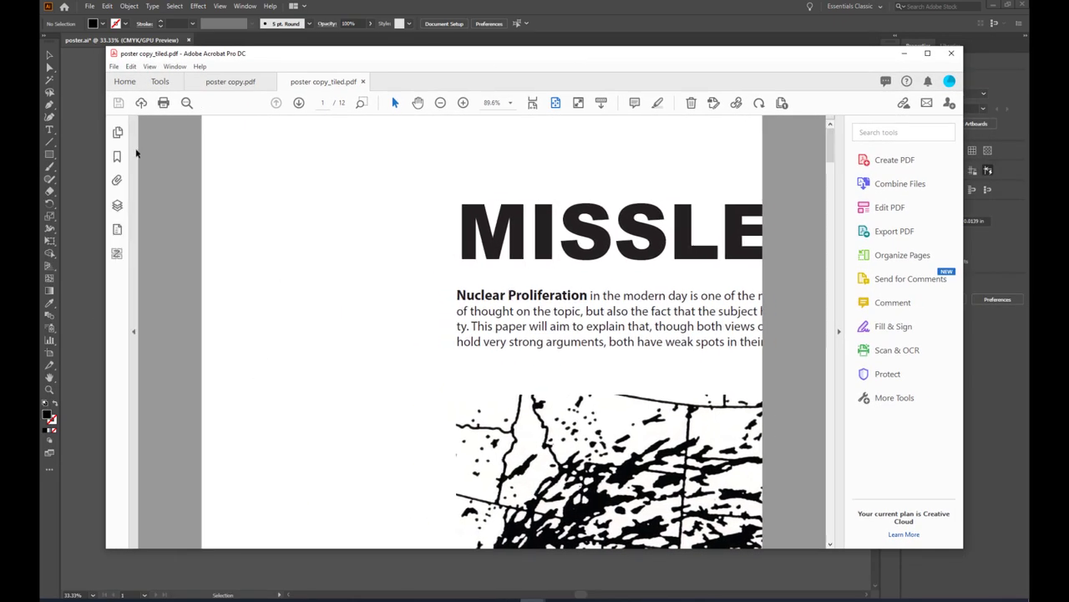
left_click(118, 133)
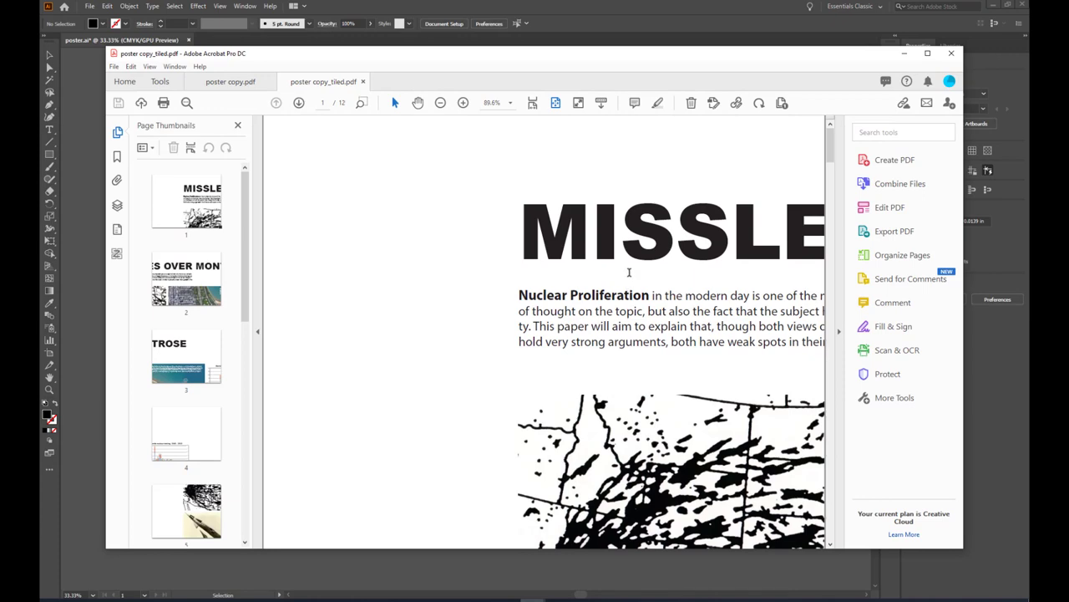
scroll(628, 271, "down", 20)
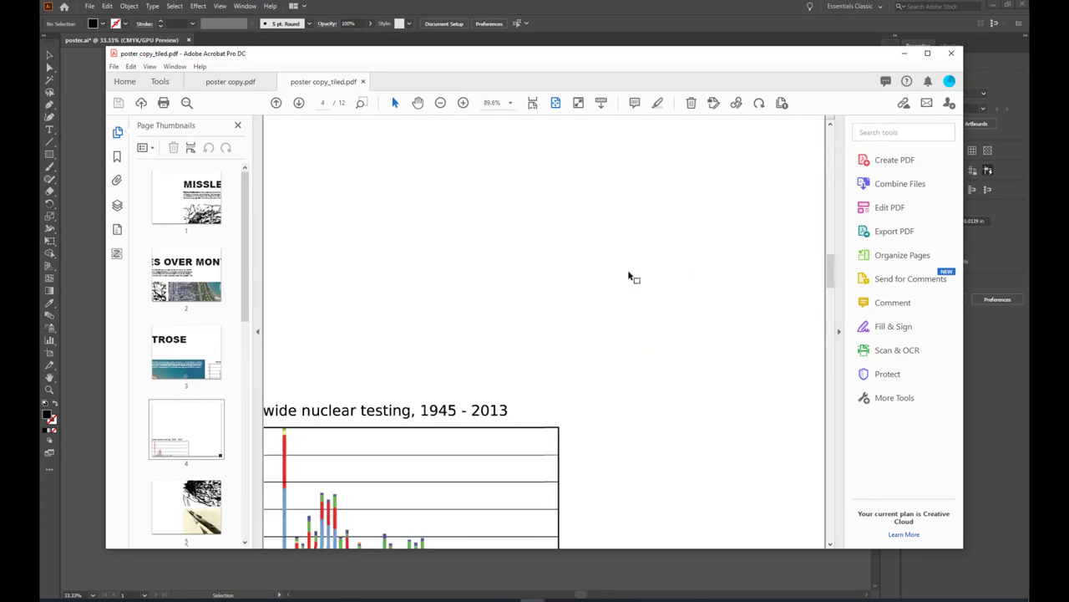
scroll(629, 274, "down", 15)
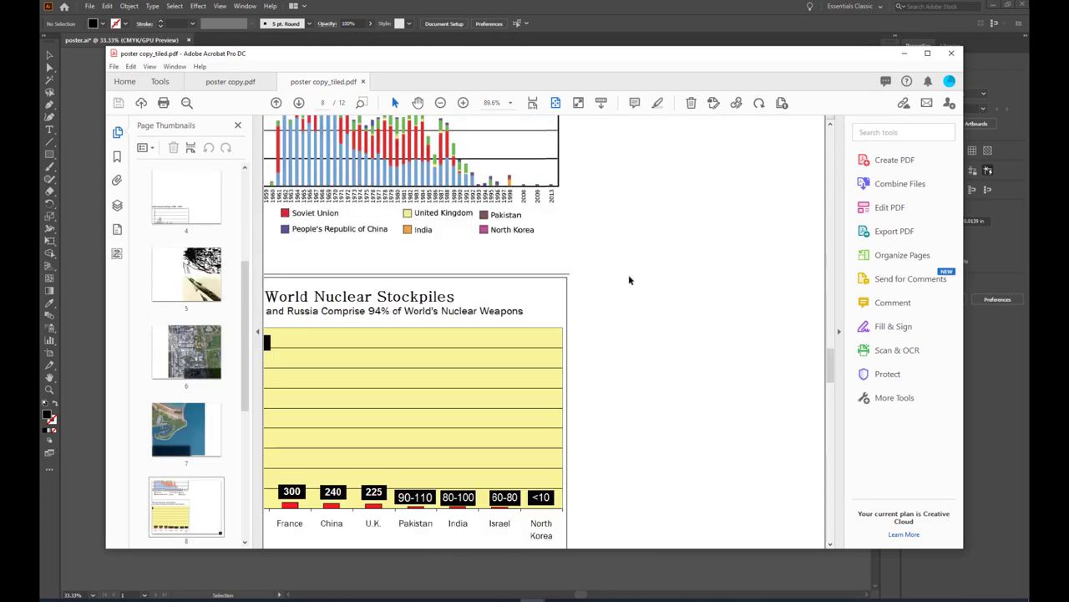
scroll(629, 284, "down", 12)
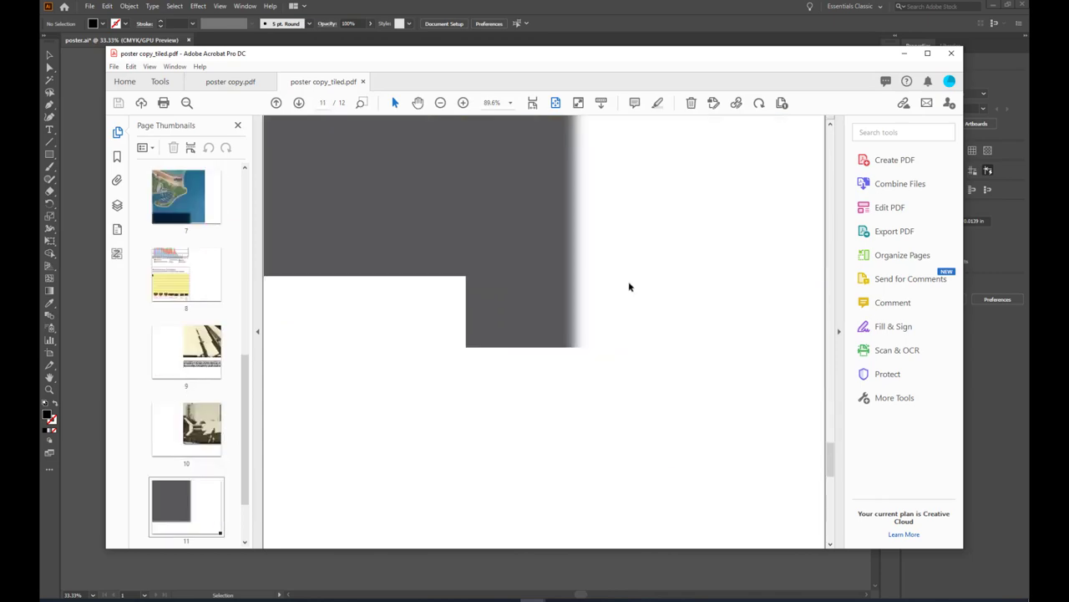
scroll(627, 293, "up", 20)
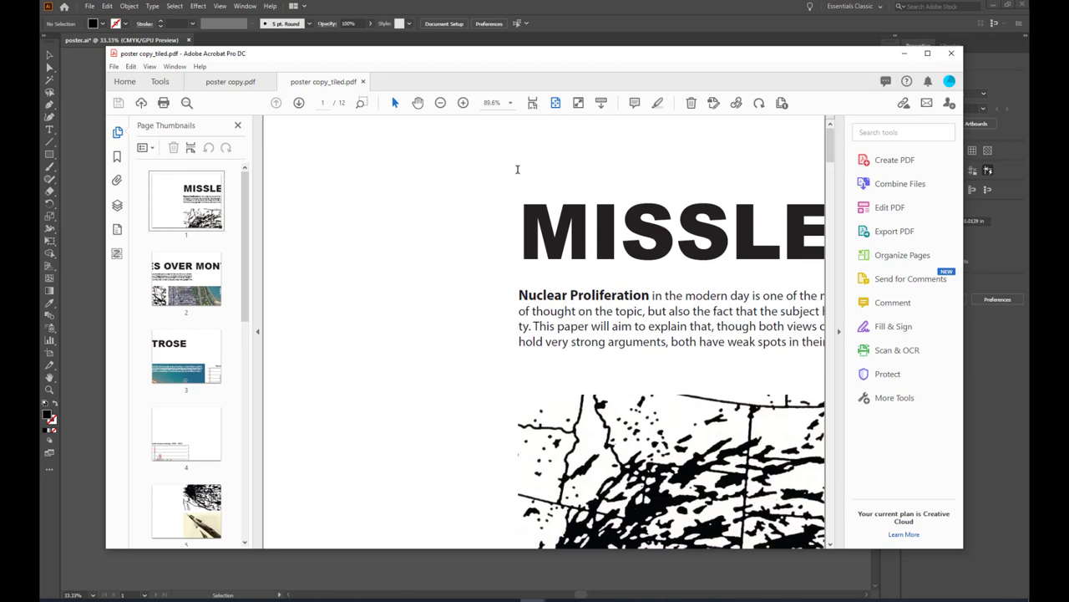
Check the document properties: 11.00 × 8.50 in pages, 4.21 MB total.
left_click(113, 67)
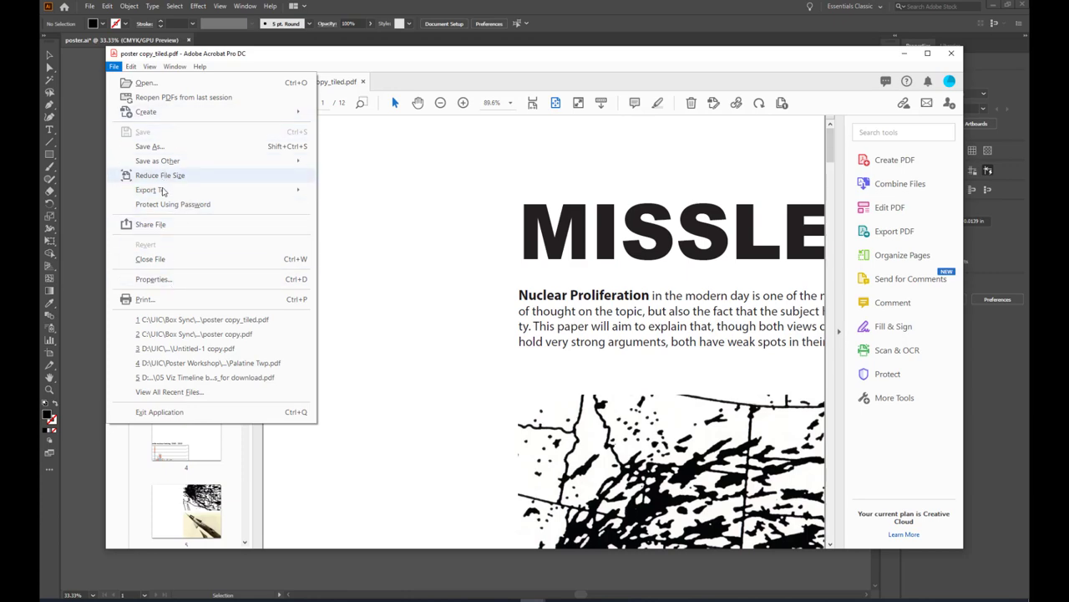
left_click(146, 279)
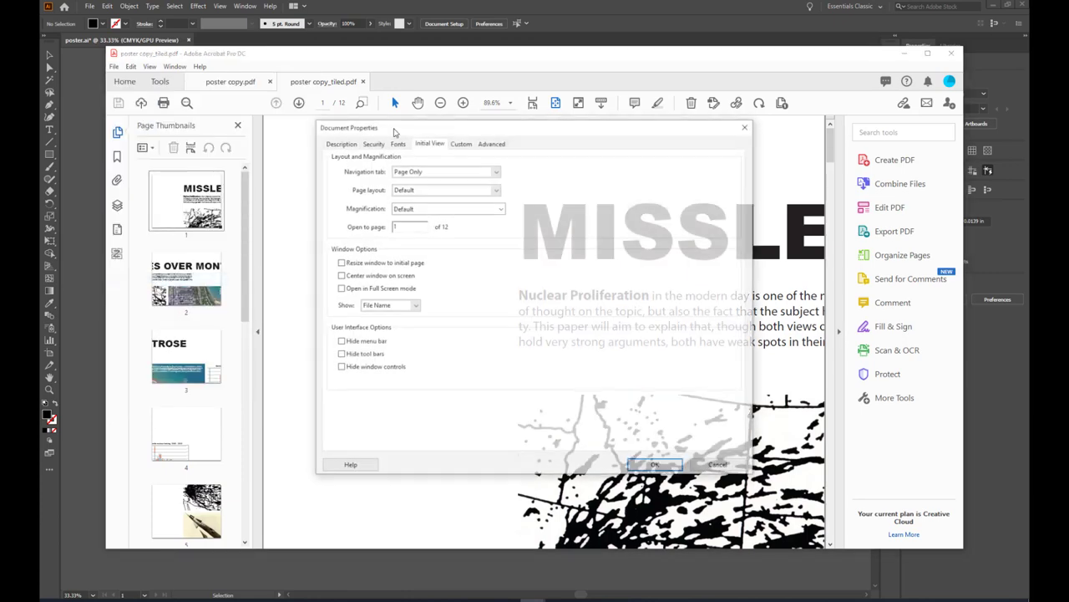
left_click(340, 144)
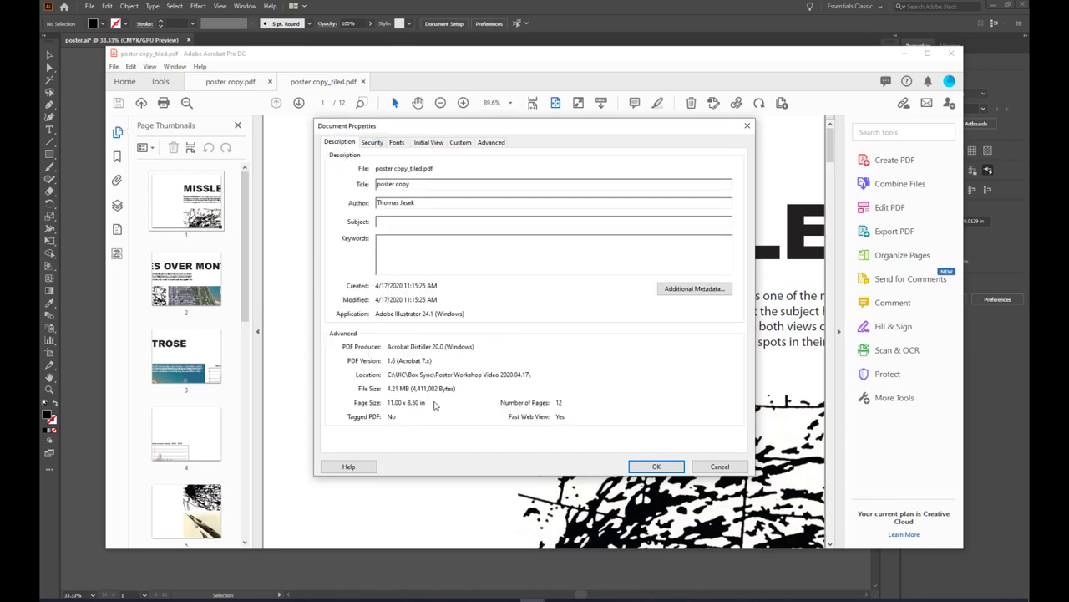
left_click(717, 466)
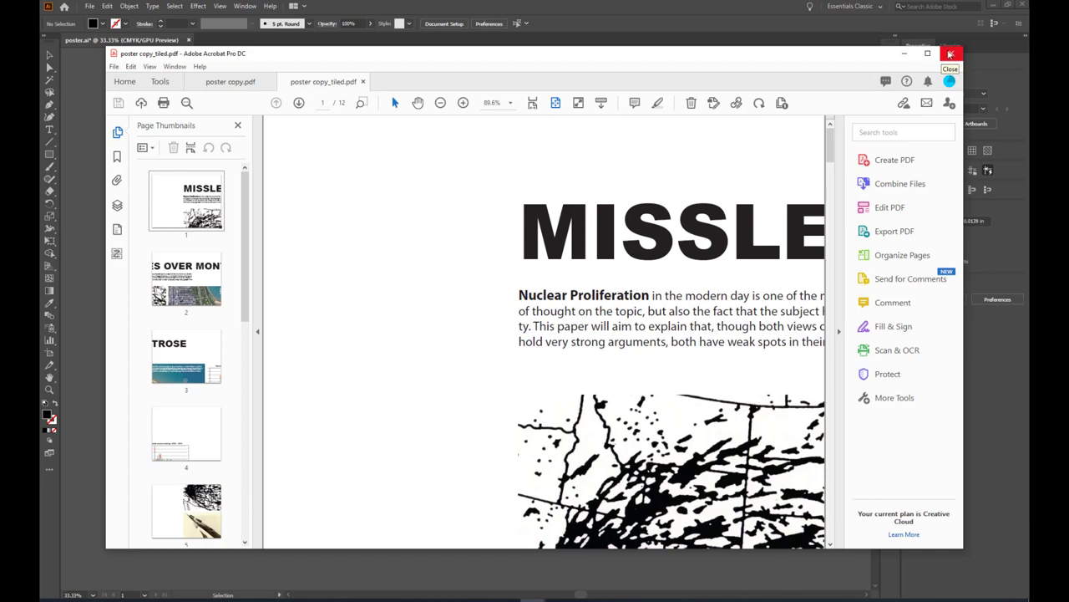
Close Acrobat and zoom in on the MISSLES OVER MONTROSE poster in Illustrator.
left_click(950, 54)
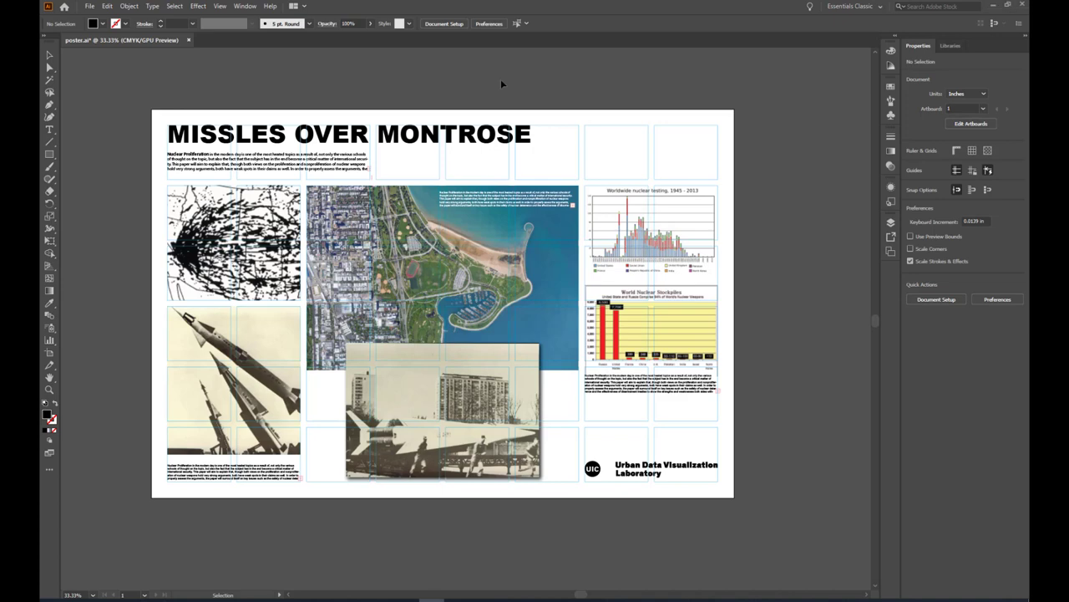
scroll(501, 78, "up", 2)
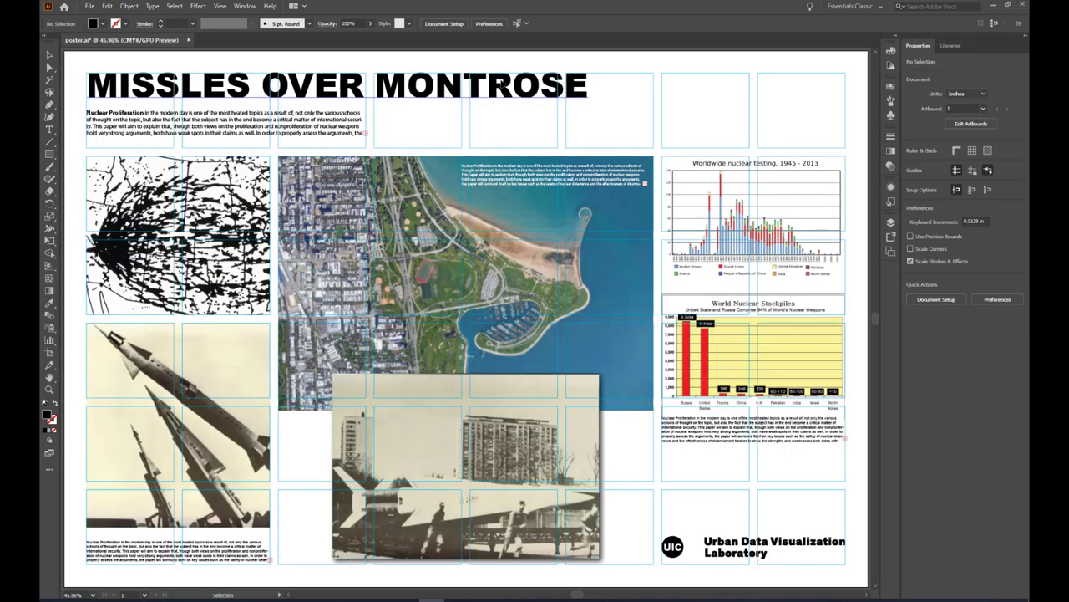